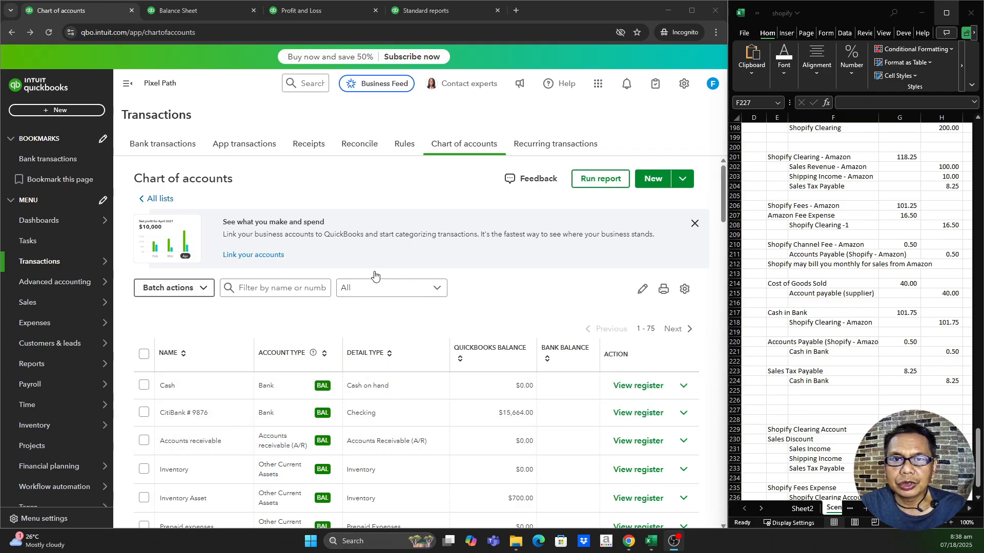
# - Review the accounts and balances in the Balance Sheet and Profit and Loss reports
pyautogui.click(207, 11)
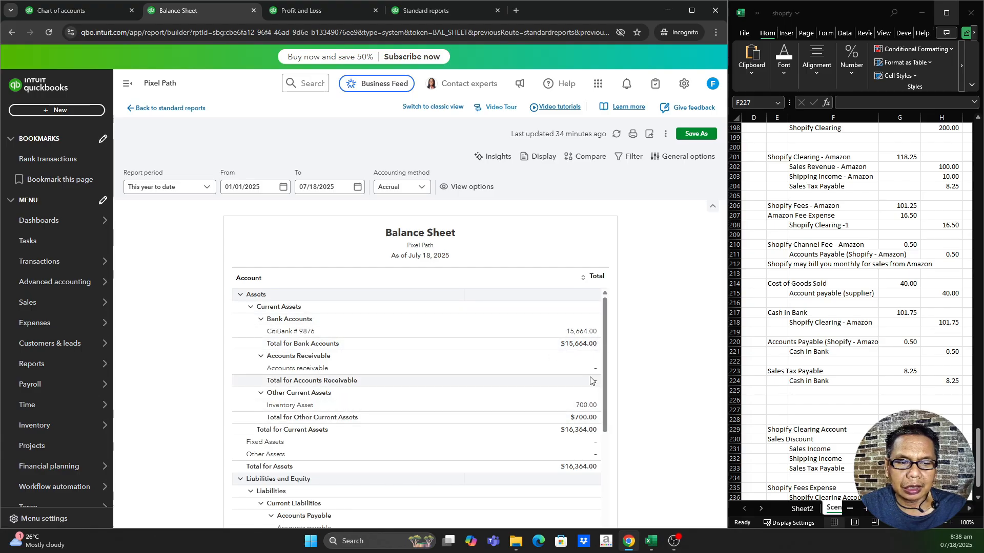
pyautogui.scroll(-5, 604, 335)
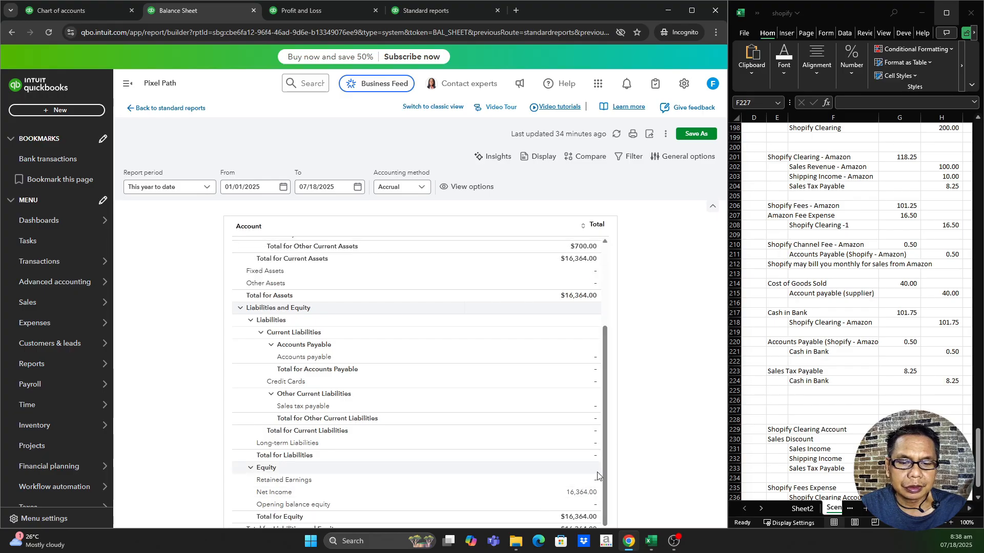
pyautogui.scroll(5, 611, 424)
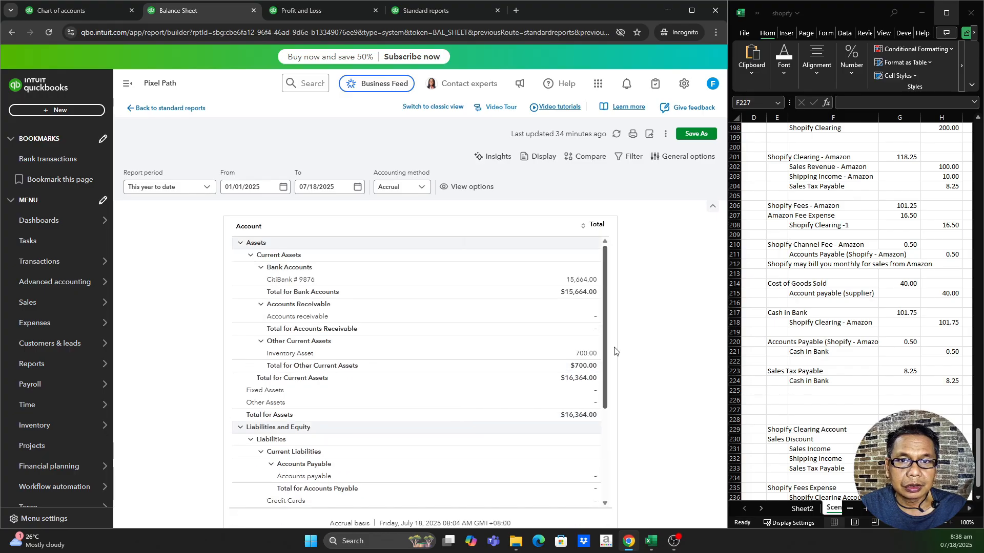
pyautogui.click(312, 11)
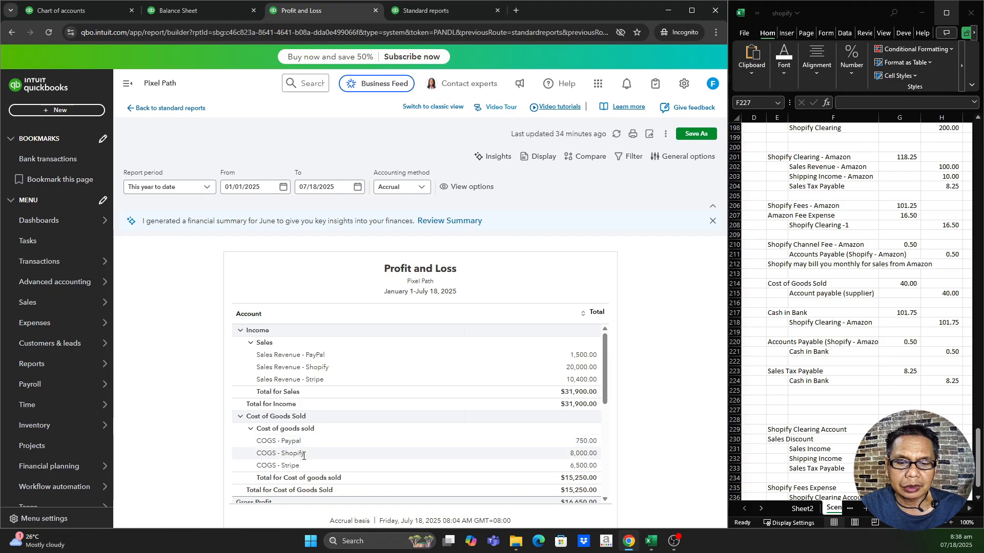
pyautogui.scroll(-3, 437, 444)
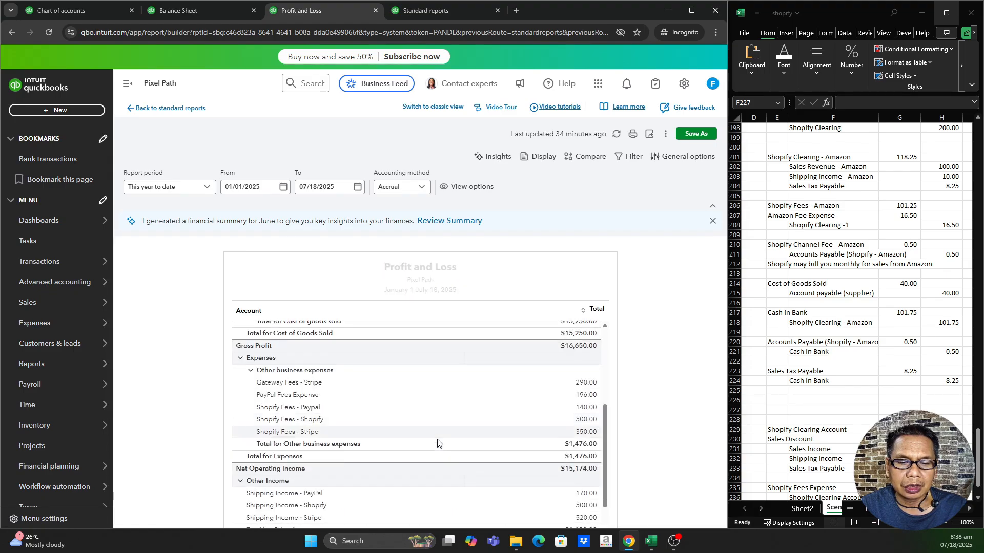
pyautogui.scroll(-1, 437, 444)
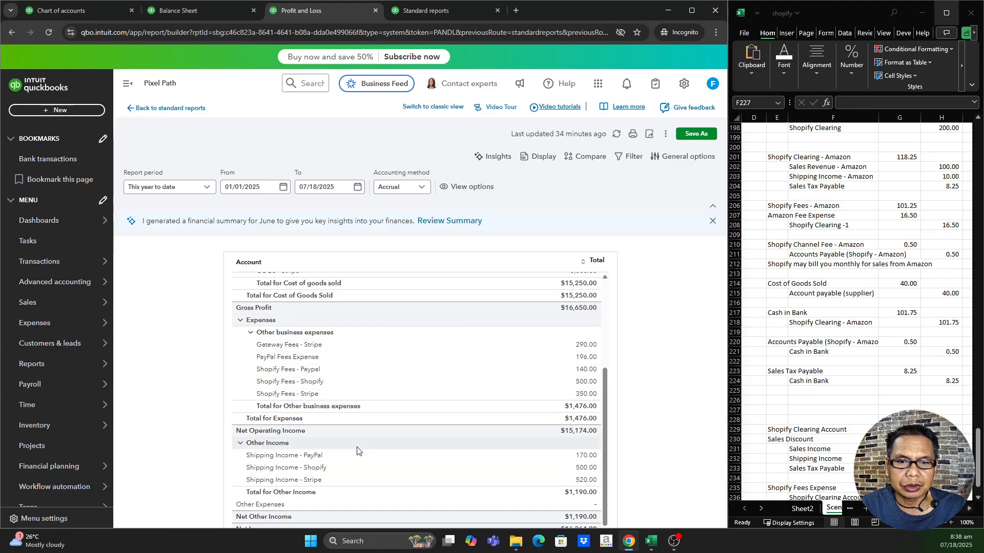
pyautogui.scroll(5, 355, 450)
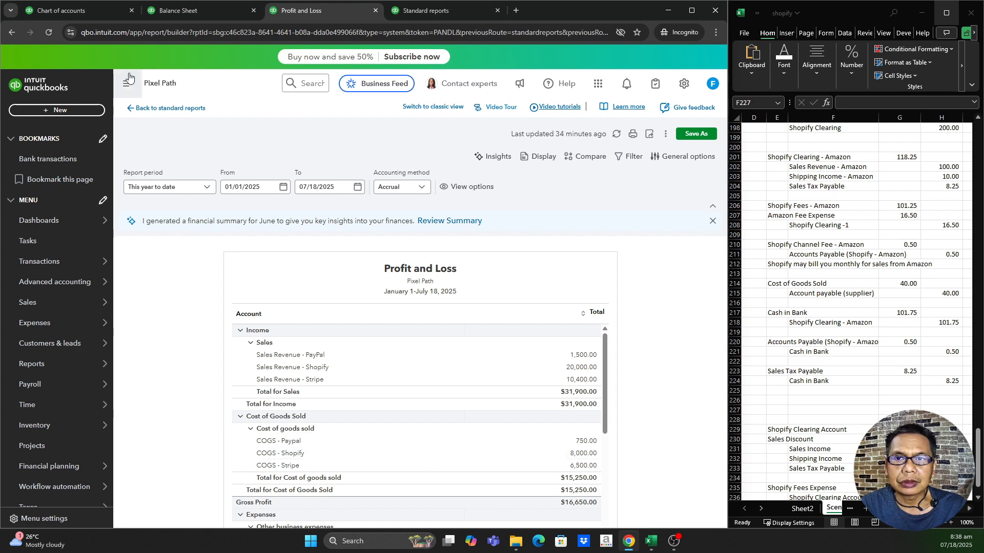
# - Start a new account in the chart of accounts, using the name "Sales Revenue - Amazon" copied from cell F202 of the shopify workbook
pyautogui.click(78, 11)
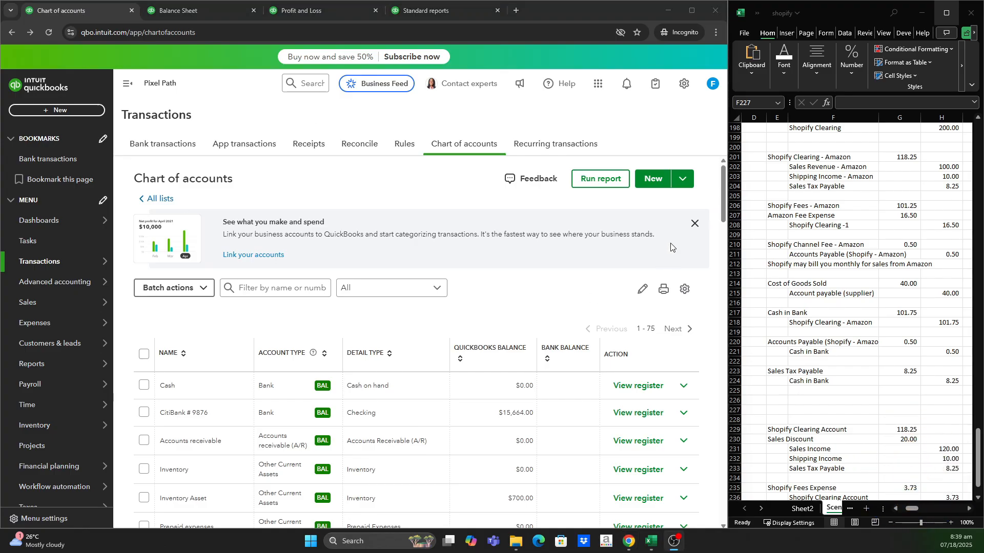
pyautogui.click(654, 180)
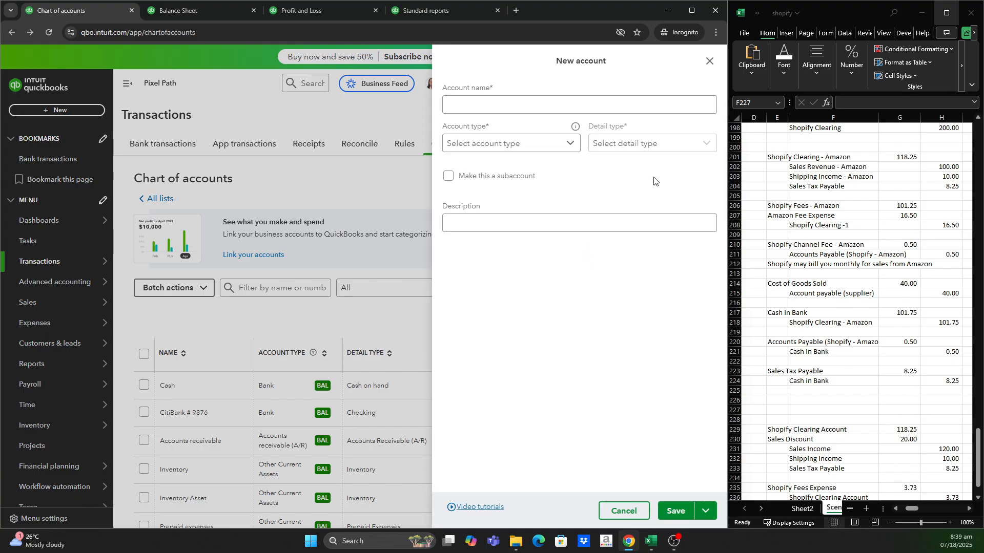
pyautogui.click(917, 232)
pyautogui.click(808, 167)
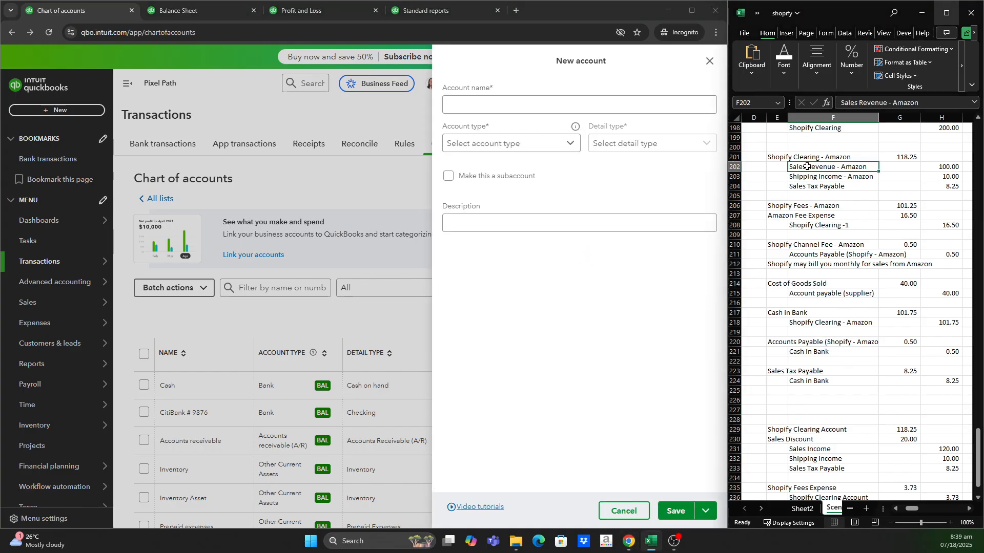
pyautogui.hotkey('ctrl', 'c')
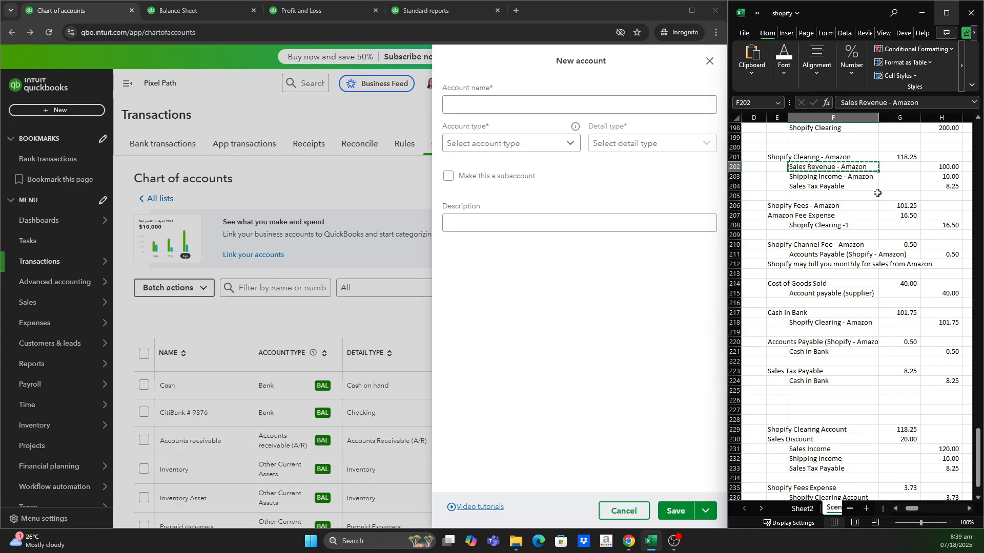
pyautogui.click(493, 106)
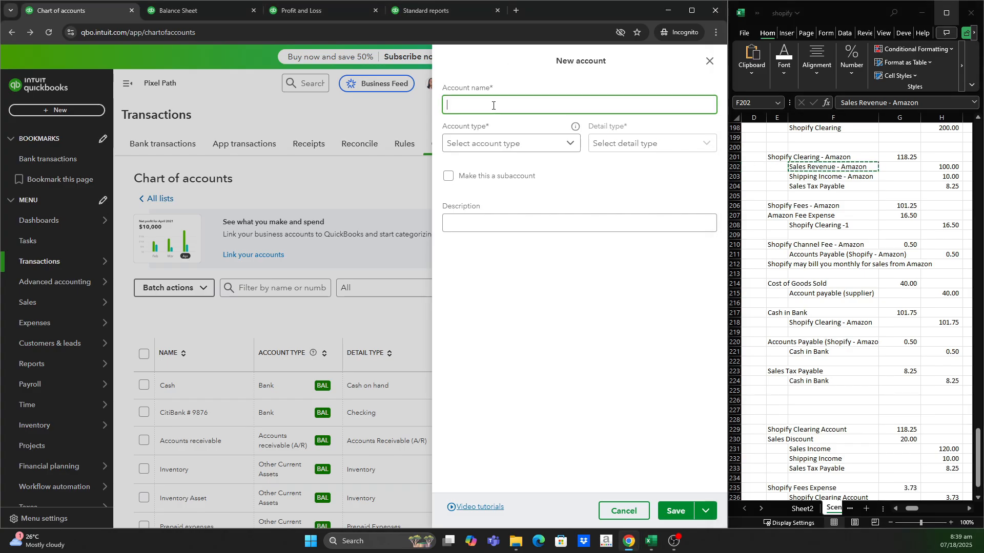
pyautogui.hotkey('ctrl', 'v')
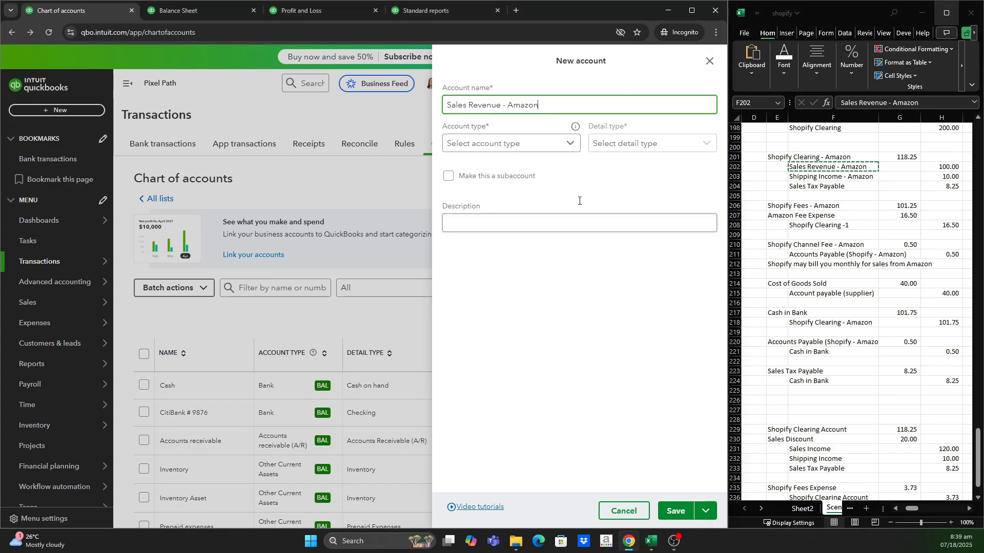
# - Set the new account's type to Income and its detail type to Sales of Product Income
pyautogui.click(572, 145)
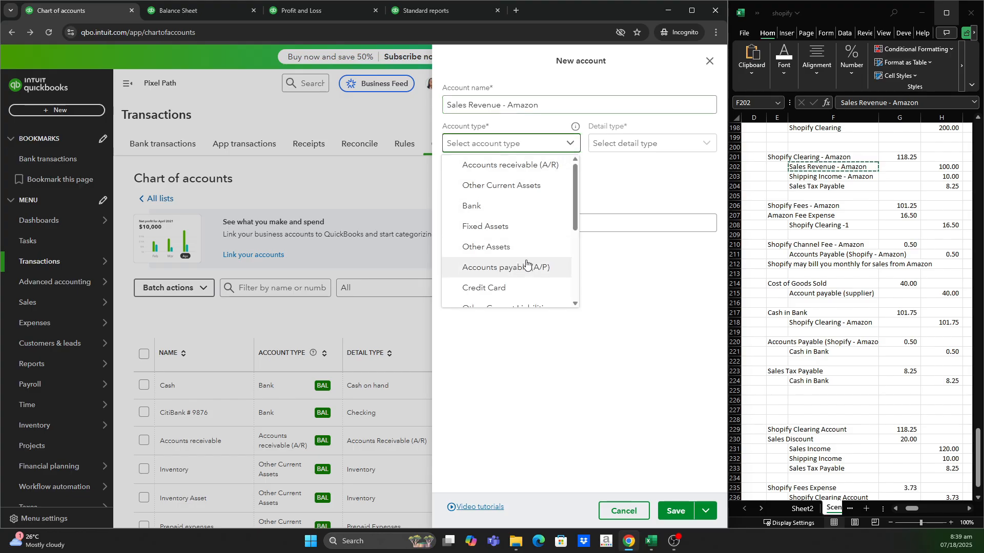
pyautogui.scroll(-3, 527, 266)
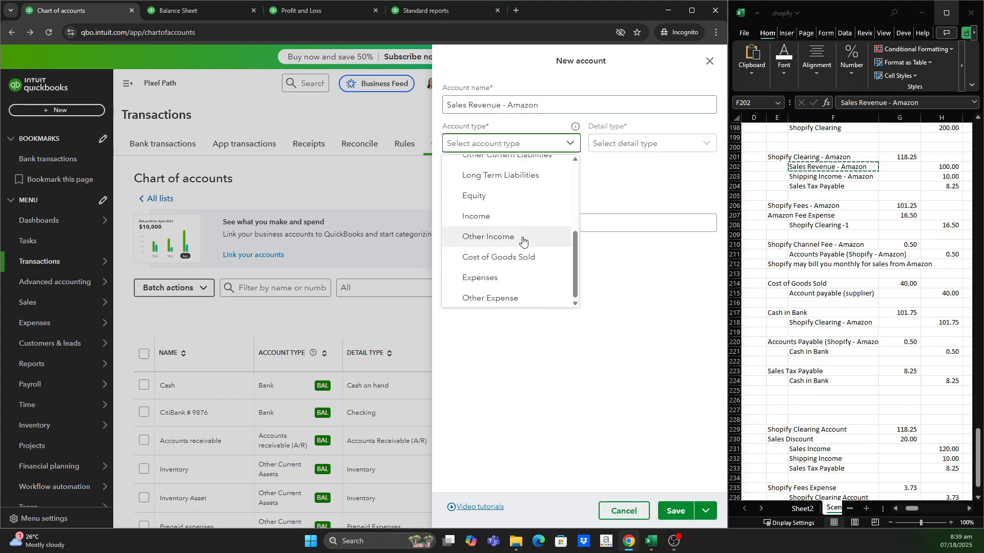
pyautogui.click(487, 216)
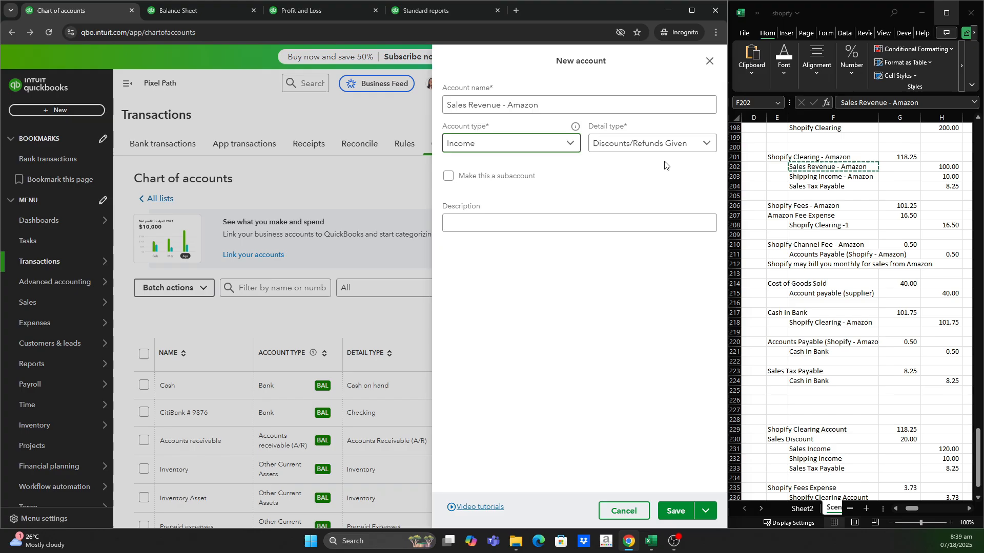
pyautogui.click(704, 149)
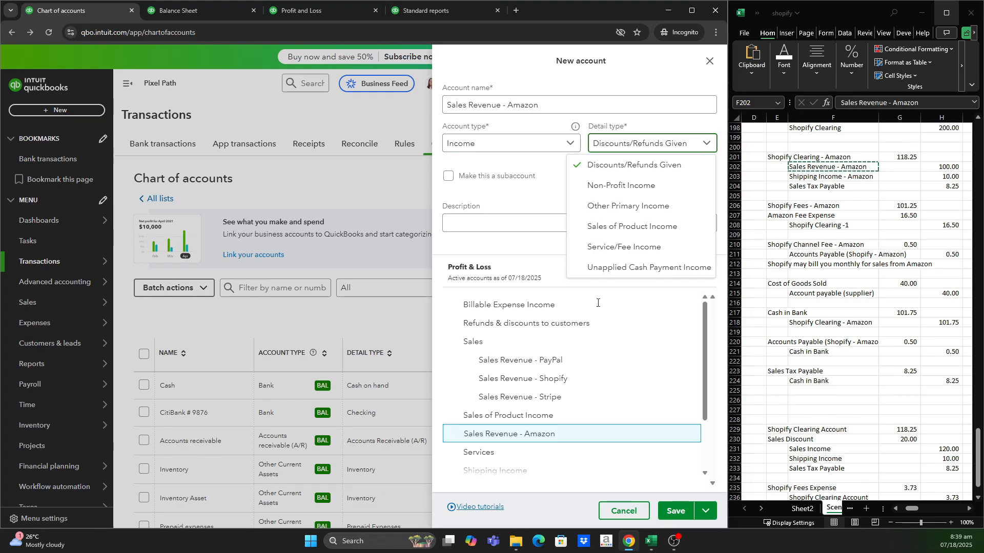
pyautogui.click(684, 233)
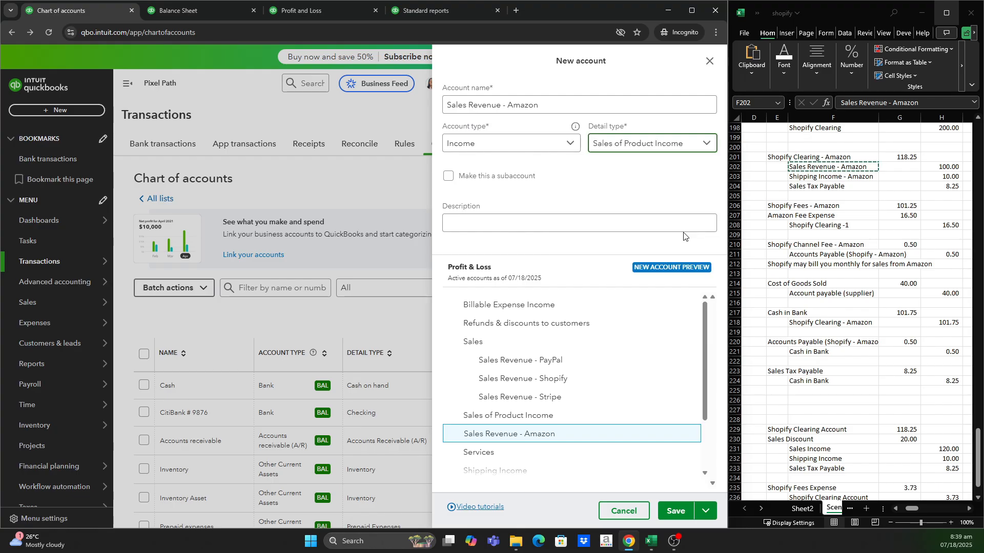
# - Make Sales Revenue - Amazon a subaccount of Sales and save the account
pyautogui.click(449, 177)
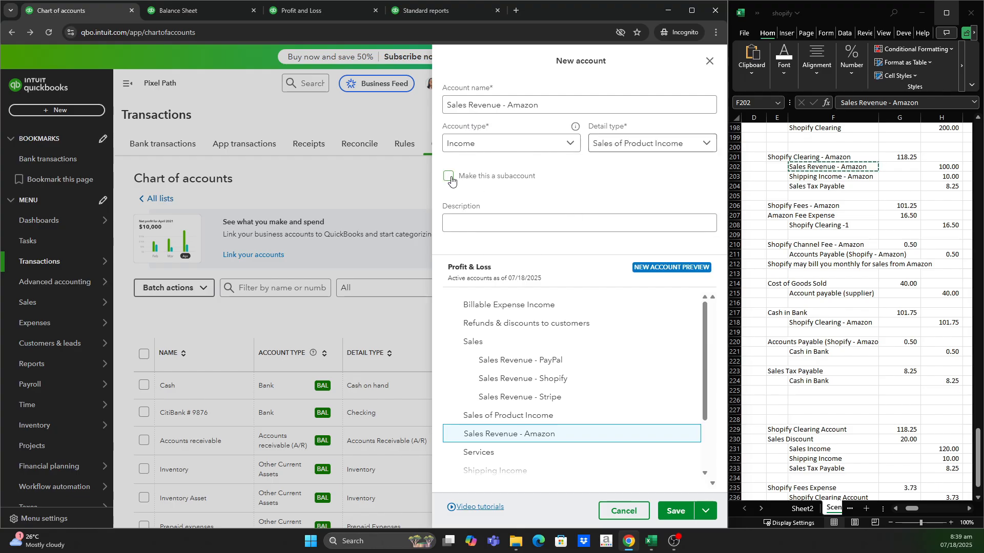
pyautogui.click(705, 220)
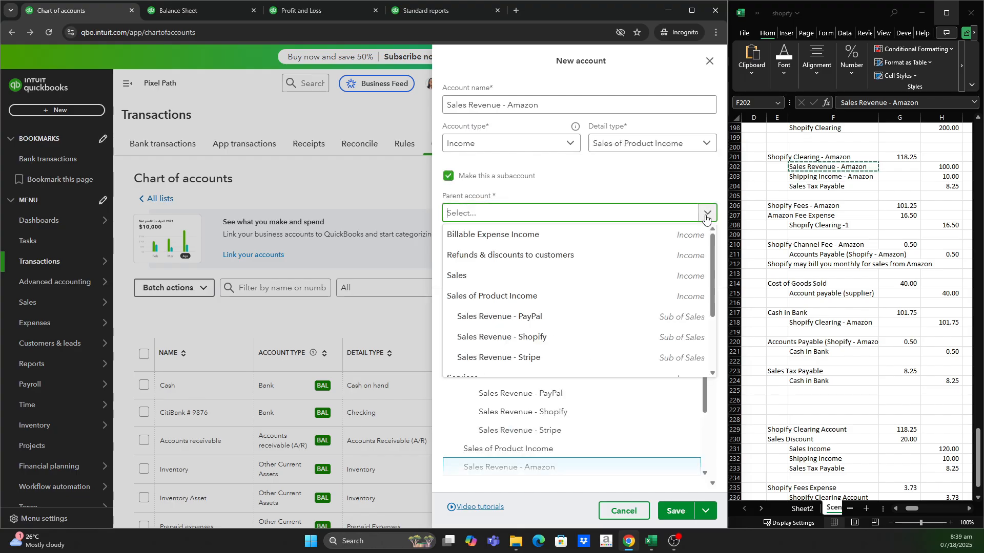
pyautogui.click(539, 280)
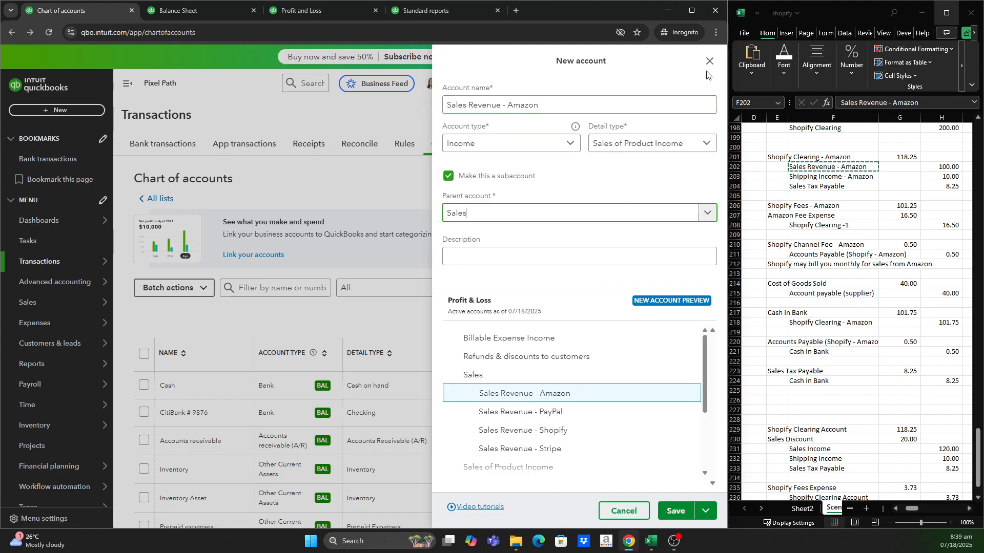
pyautogui.click(678, 511)
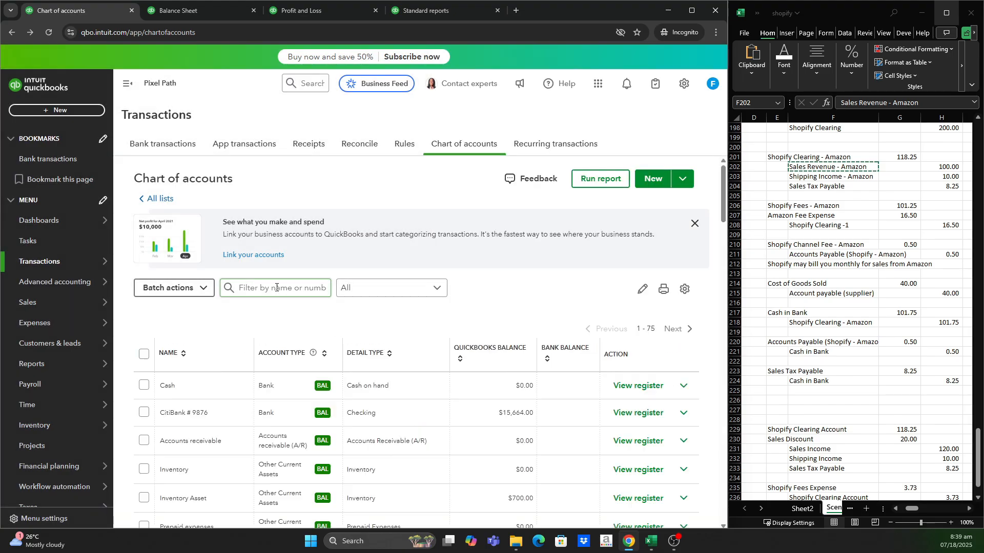
# - Filter the chart of accounts by "sales" and check the revenue accounts under Sales
pyautogui.click(275, 288)
pyautogui.write('sales')
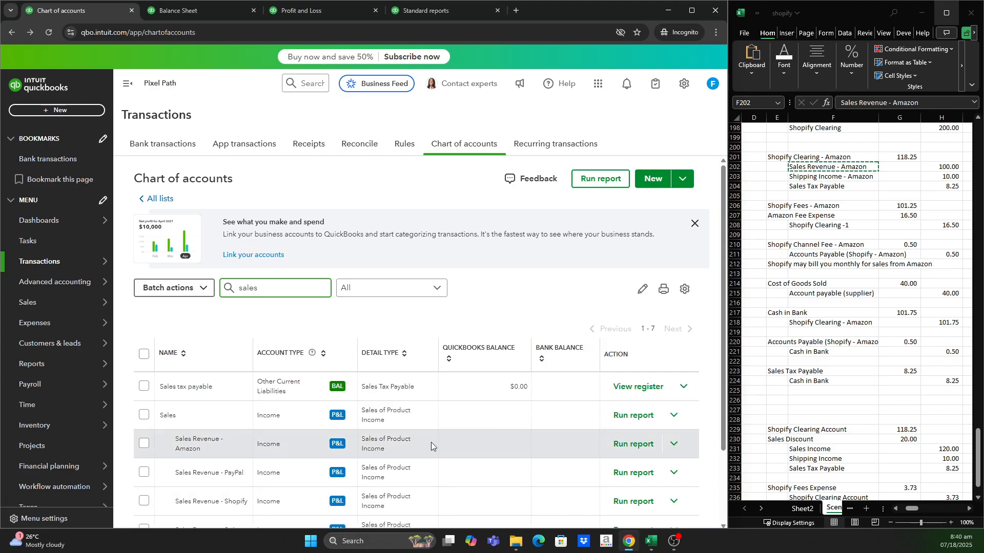
pyautogui.scroll(-2, 432, 442)
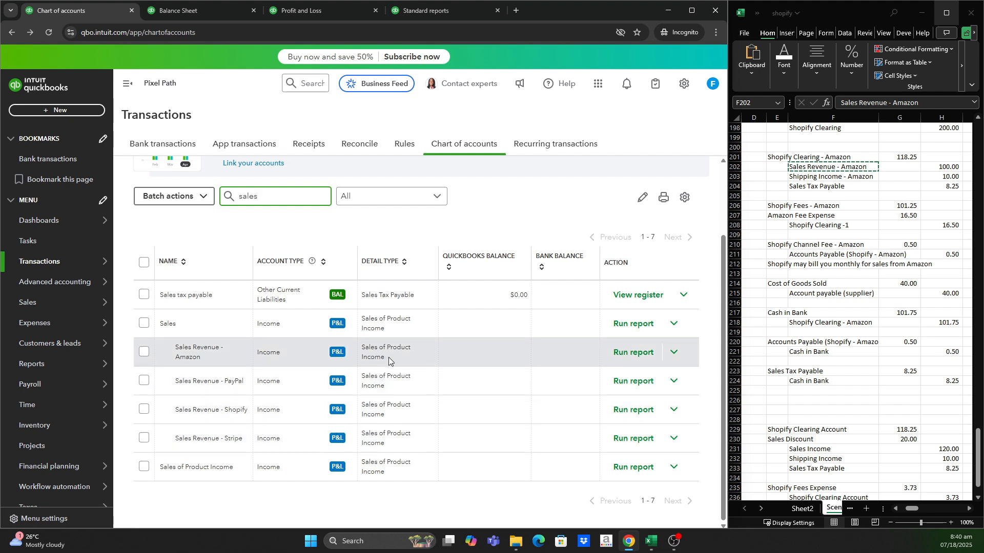
pyautogui.scroll(2, 449, 403)
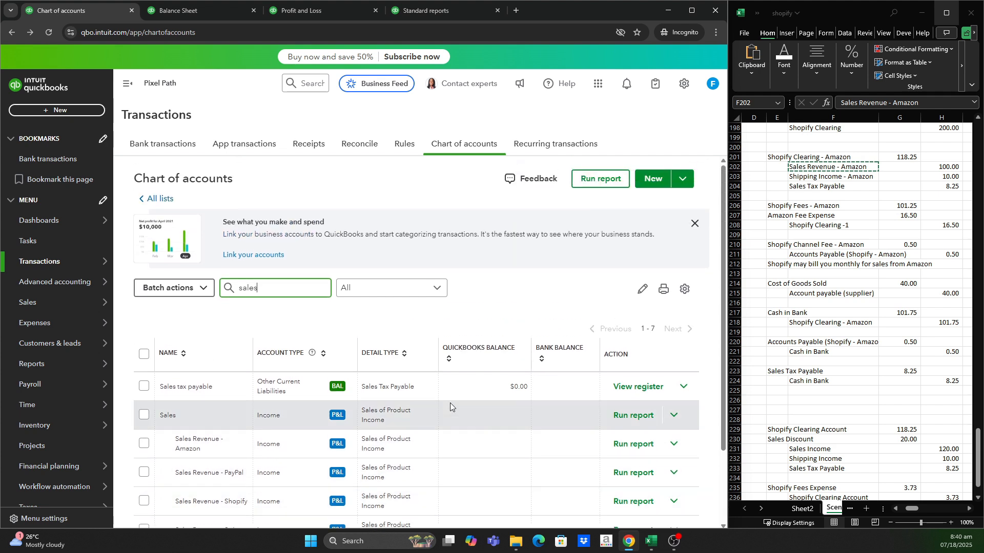
pyautogui.click(649, 183)
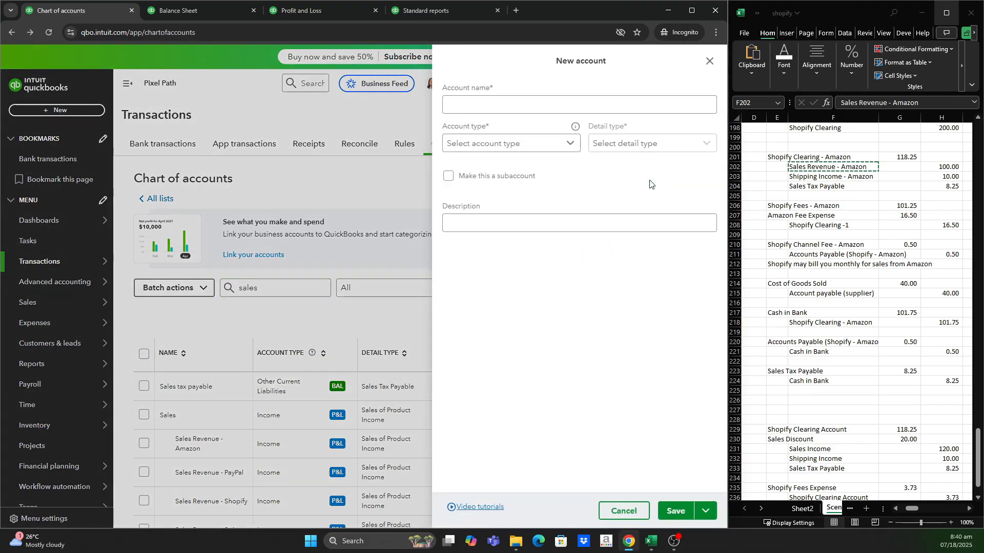
pyautogui.click(798, 178)
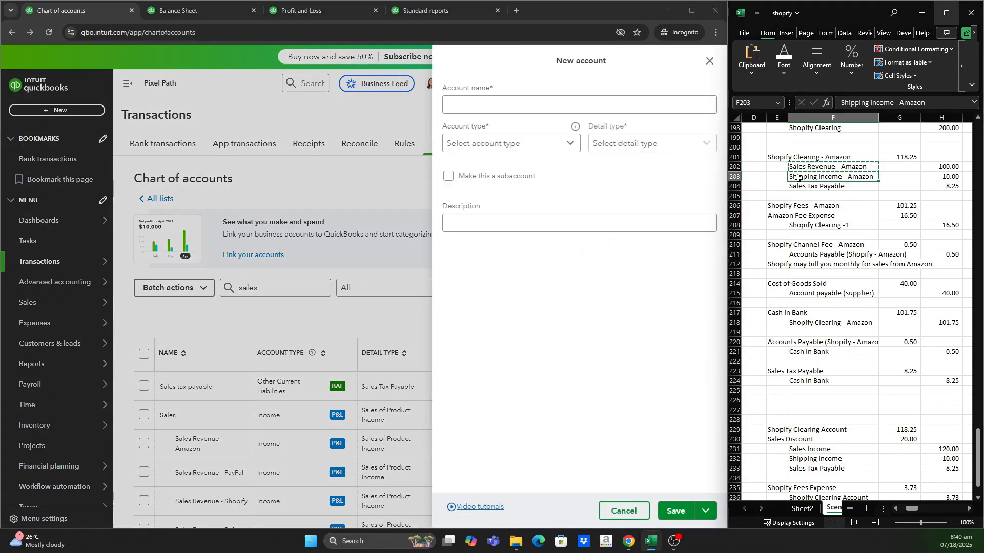
pyautogui.click(513, 105)
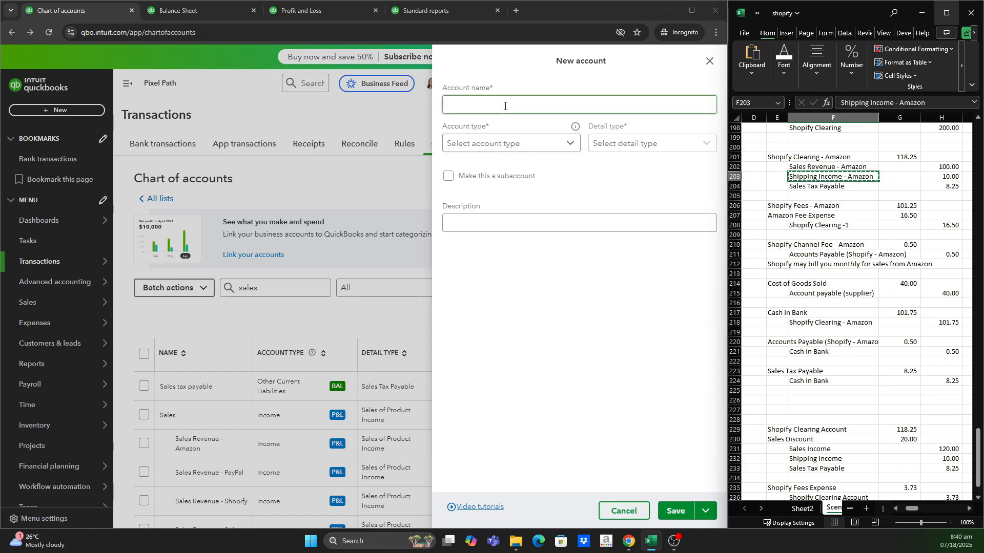
pyautogui.write('Shipping Income - Amazon')
pyautogui.click(571, 146)
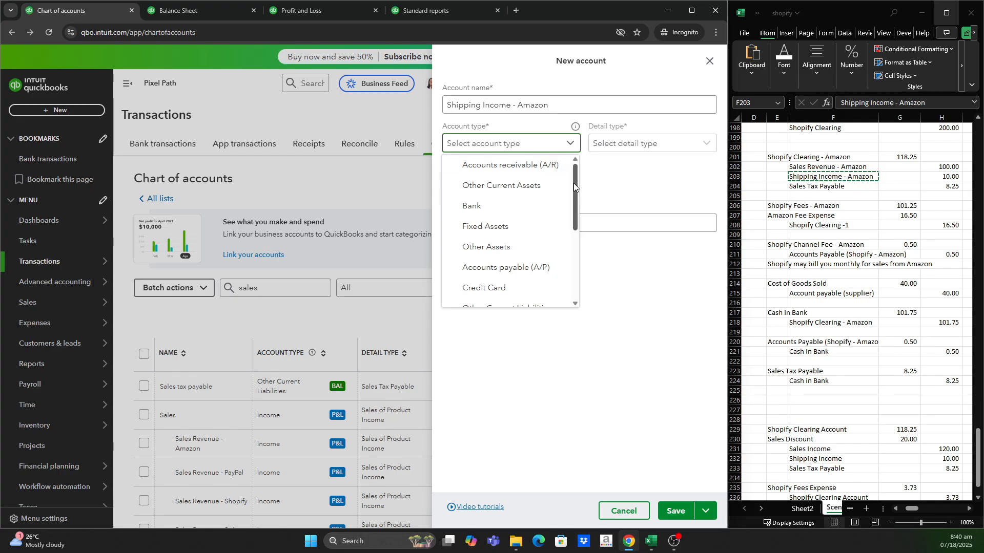
pyautogui.moveTo(573, 183); pyautogui.dragTo(574, 225)
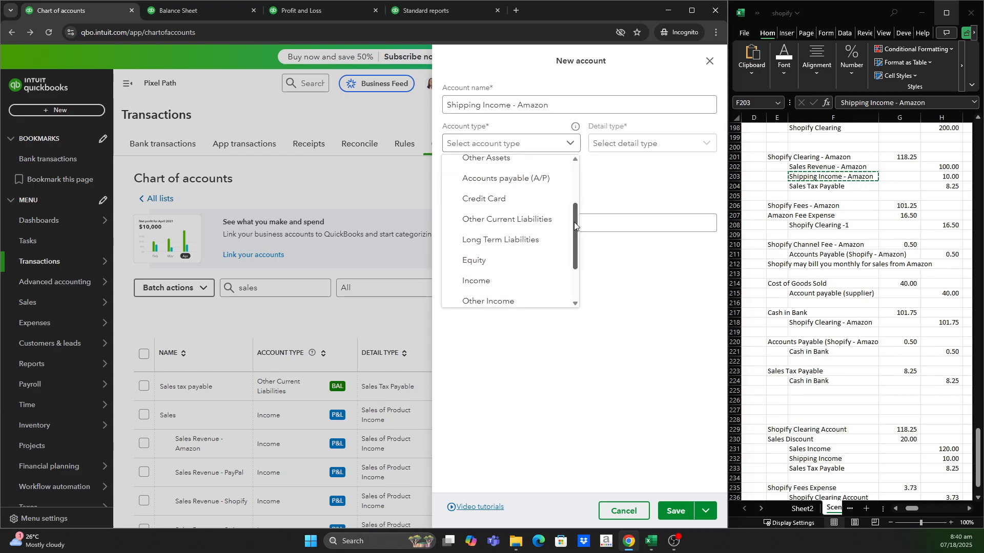
pyautogui.click(709, 61)
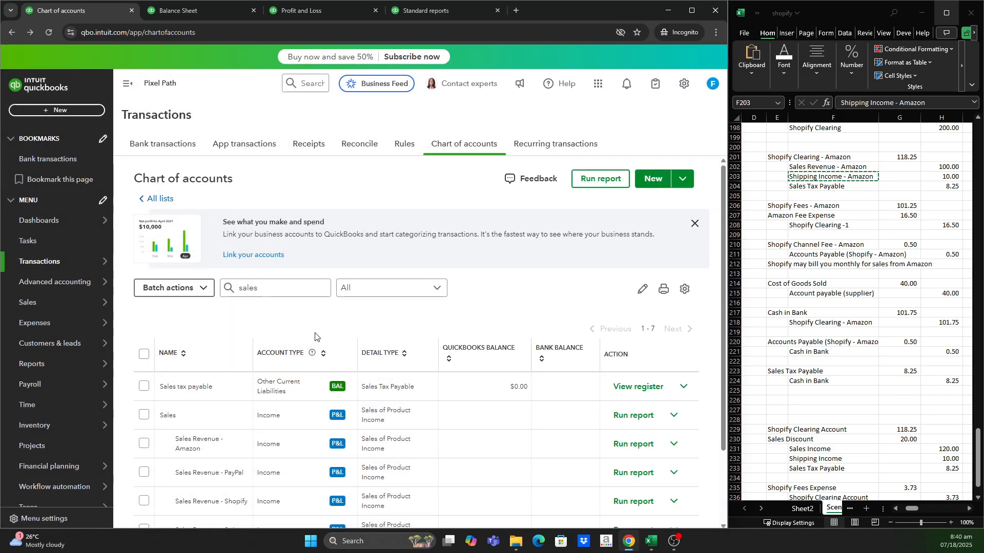
# - Filter the chart of accounts by "ship" to check the existing shipping accounts, and start a new account named "Shipping Income - Amazon"
pyautogui.moveTo(273, 286); pyautogui.dragTo(219, 297)
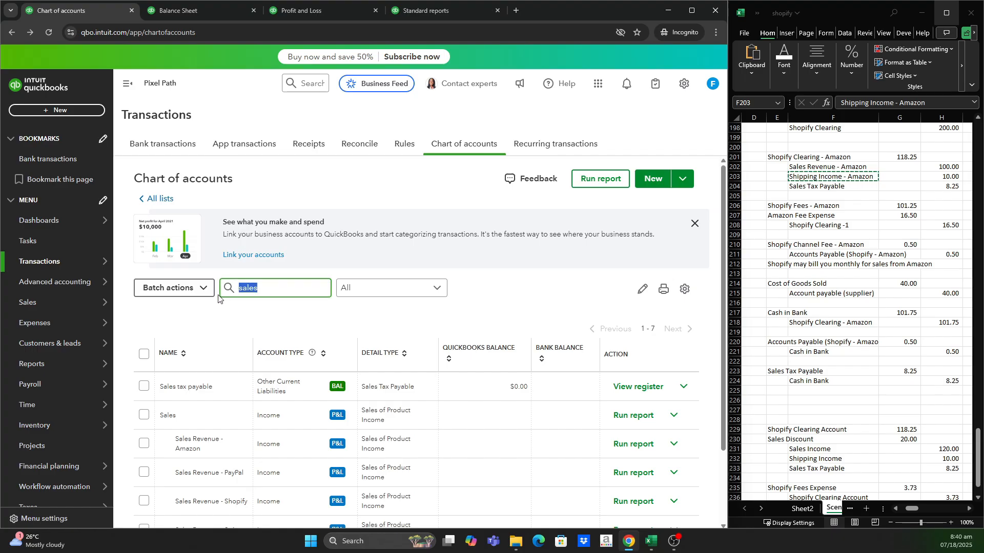
pyautogui.write('ship')
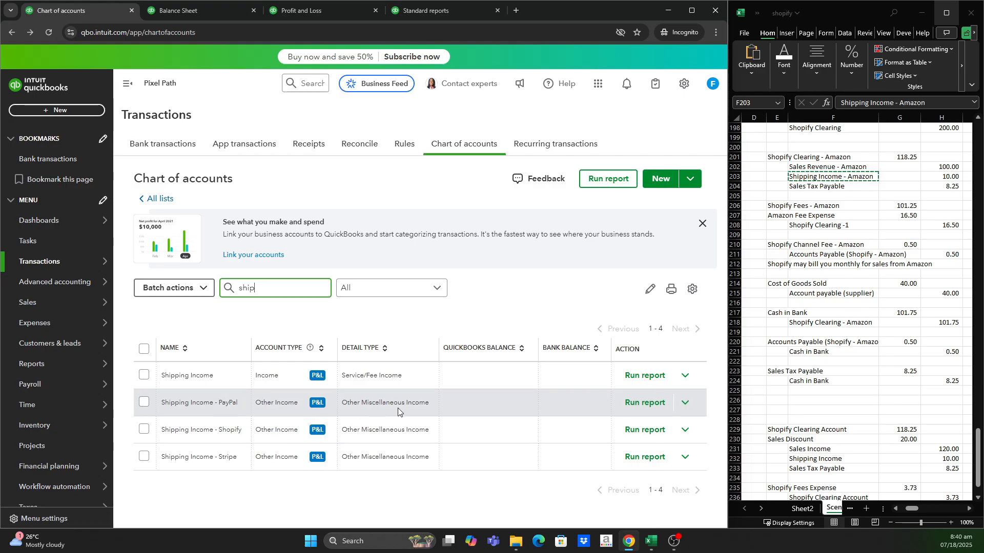
pyautogui.click(661, 180)
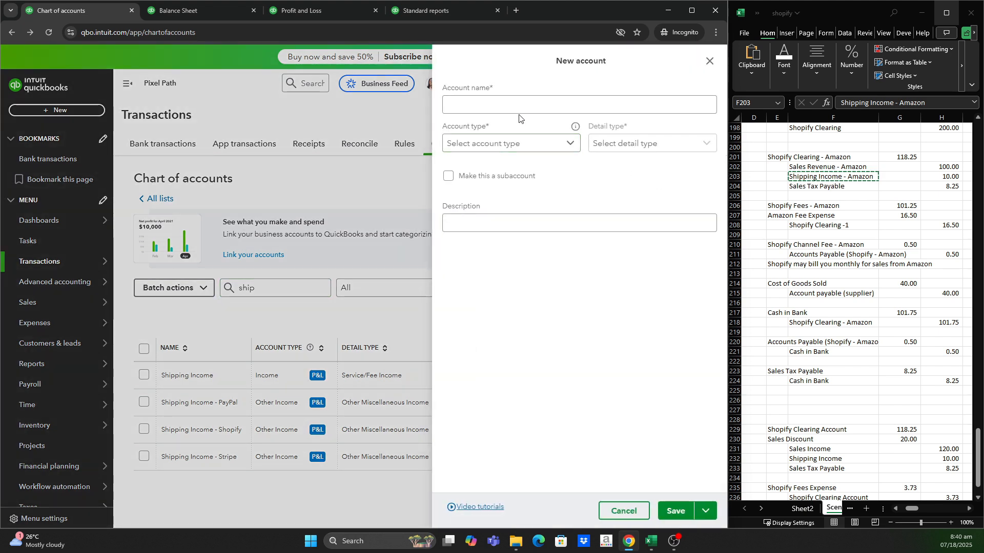
pyautogui.click(518, 108)
pyautogui.write('Shipping Income - Amazon')
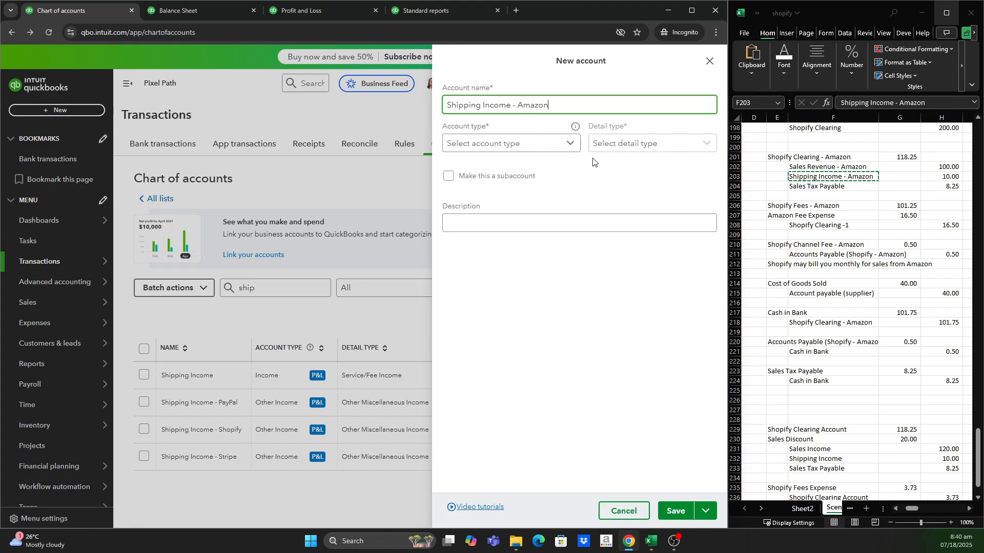
# - Set the Shipping Income - Amazon account's type to Other Income and detail type to Other Miscellaneous Income, and save the account
pyautogui.click(570, 144)
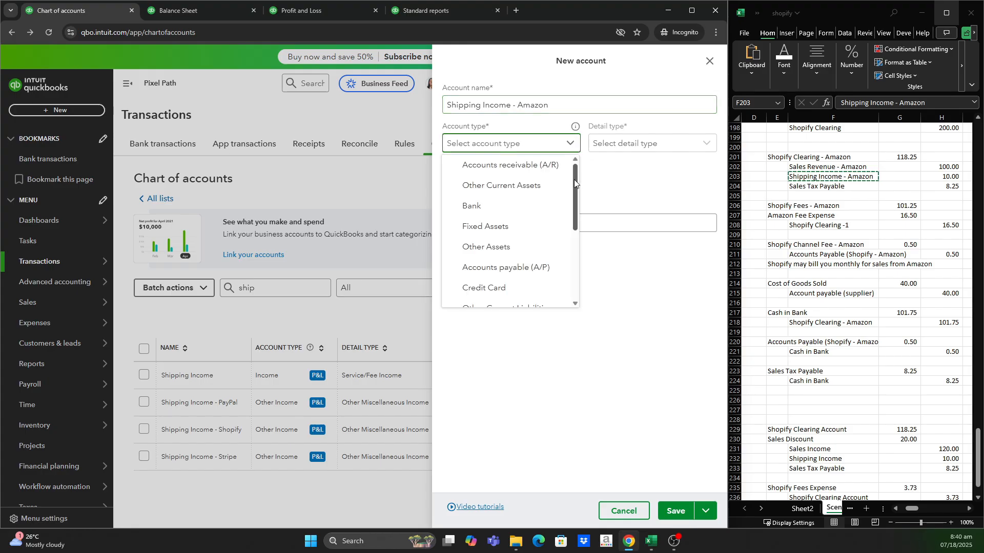
pyautogui.moveTo(574, 180); pyautogui.dragTo(573, 252)
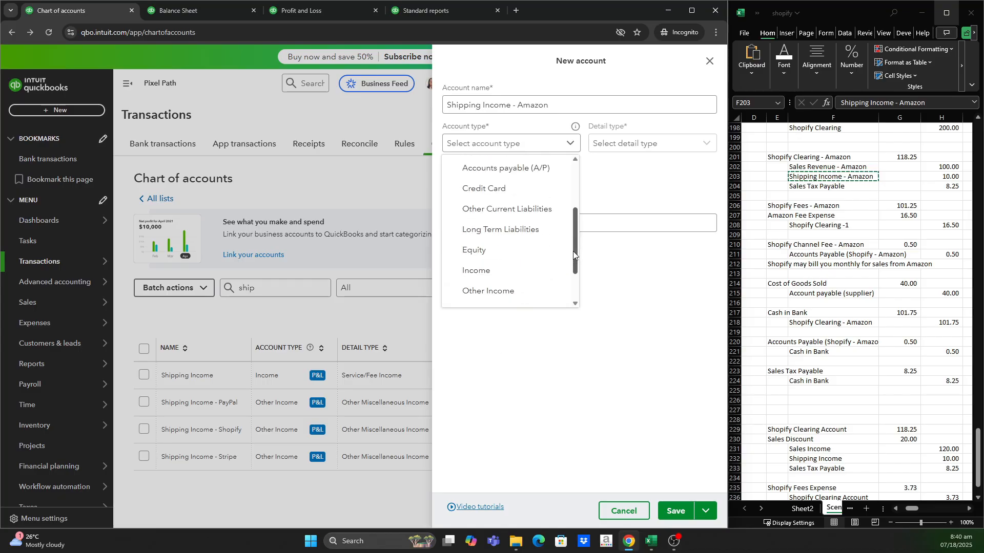
pyautogui.click(527, 292)
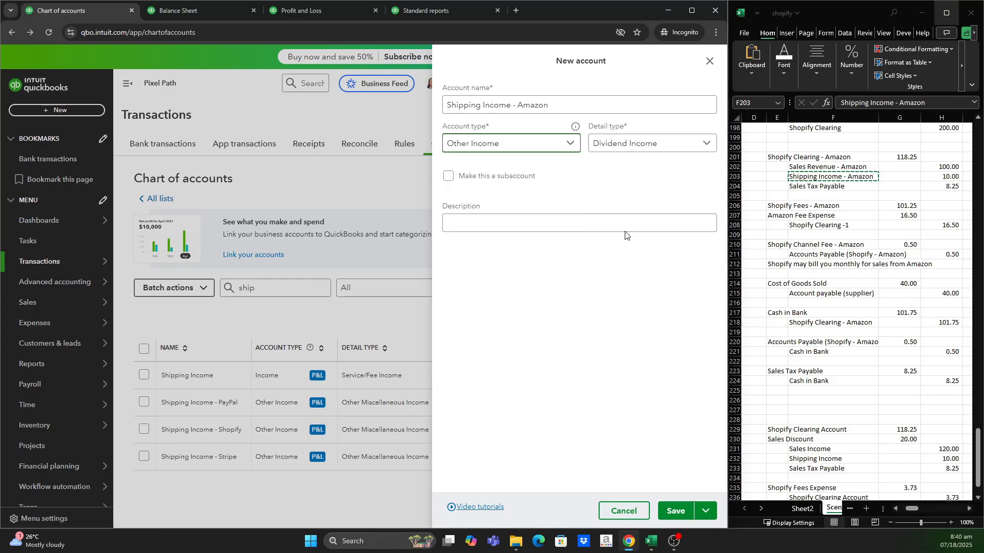
pyautogui.click(712, 147)
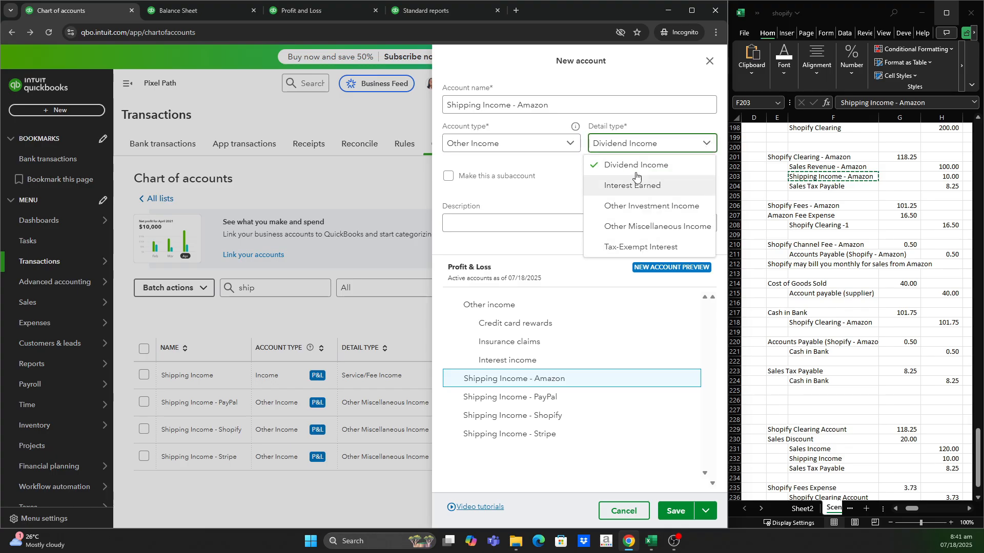
pyautogui.click(672, 233)
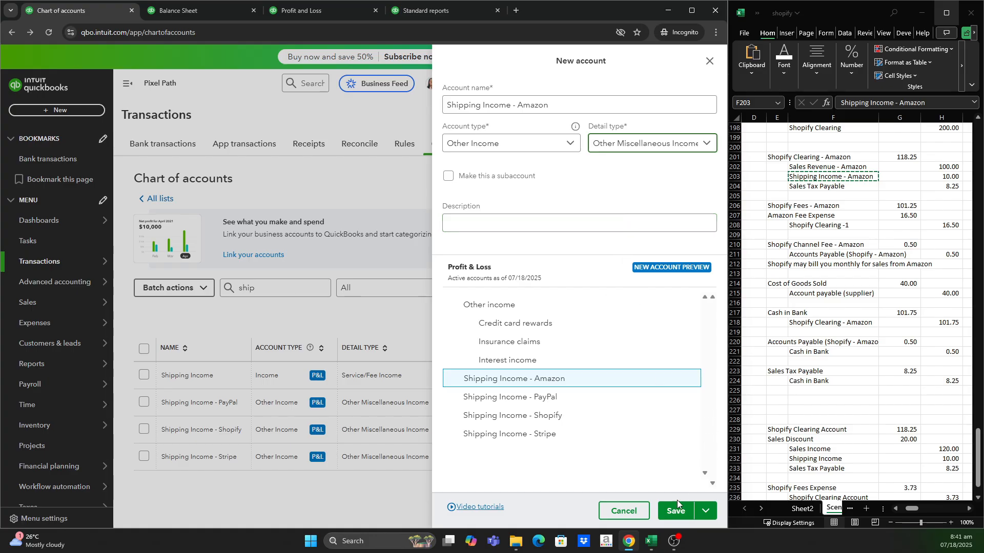
pyautogui.click(669, 513)
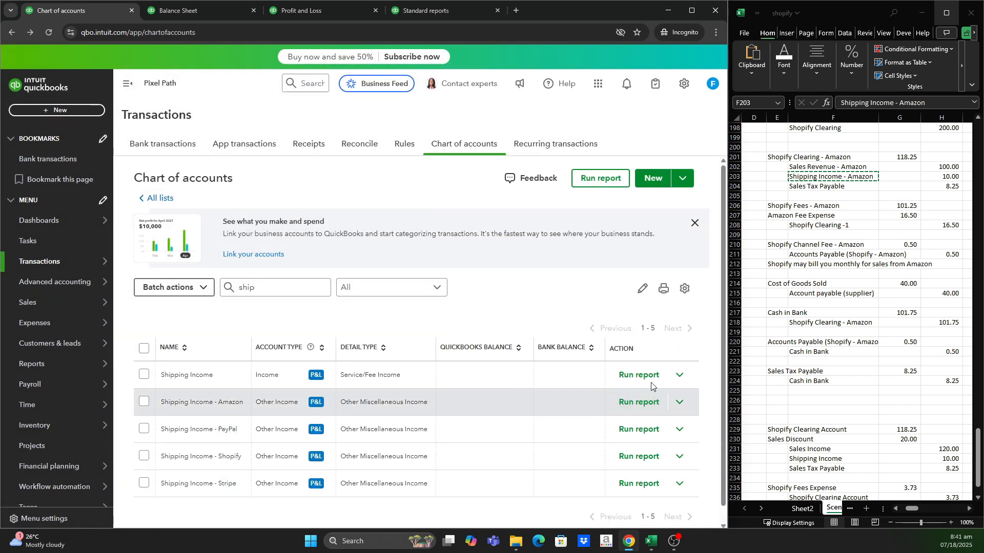
# - Locate Shopify Fees - Amazon in the worksheet and filter the chart of accounts by "fee" to check the existing fee accounts
pyautogui.click(822, 177)
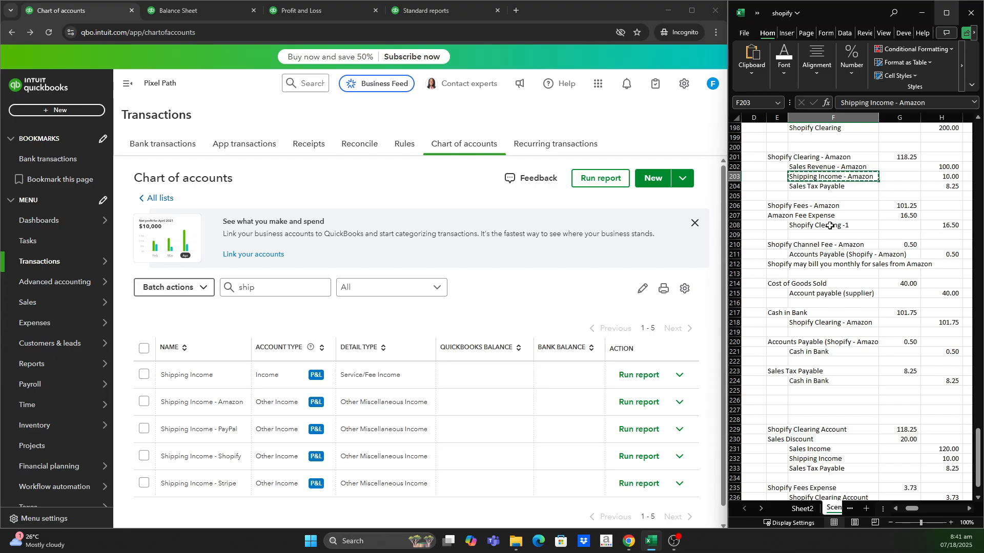
pyautogui.click(782, 206)
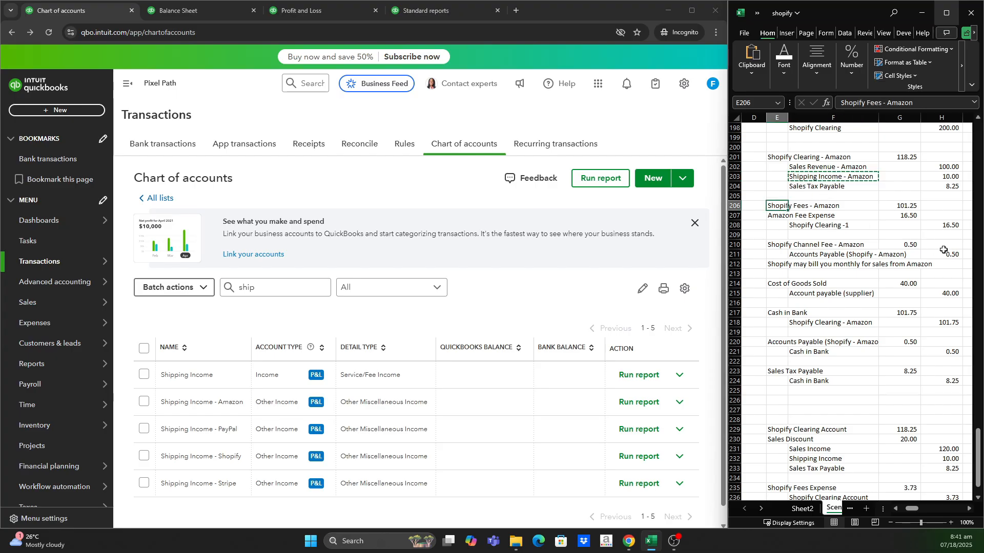
pyautogui.click(290, 289)
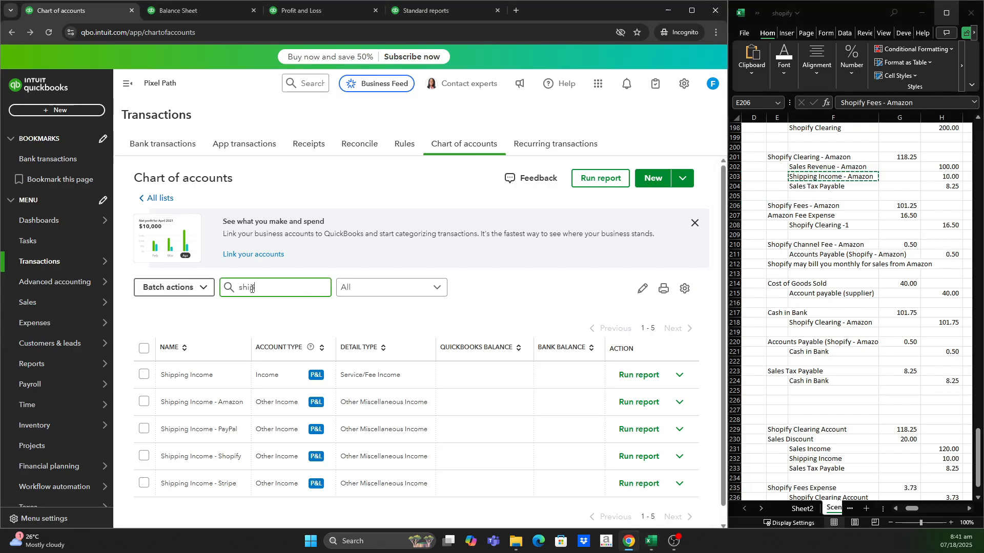
pyautogui.doubleClick(290, 289)
pyautogui.write('fee')
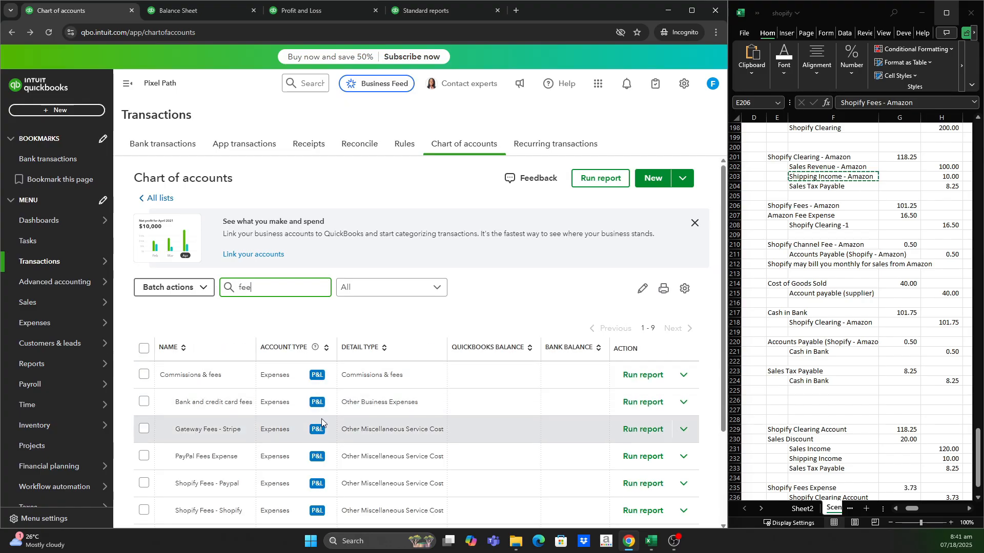
pyautogui.scroll(-3, 322, 423)
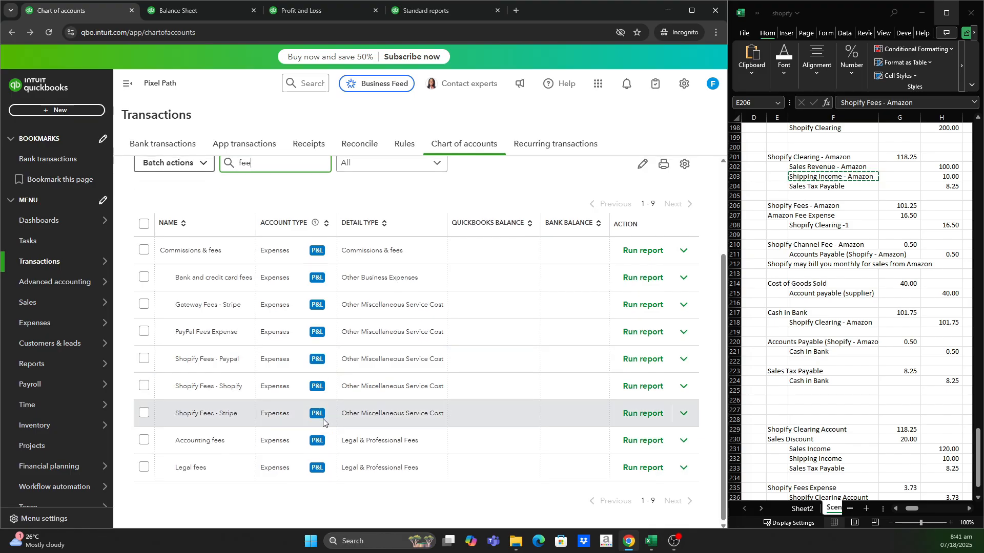
pyautogui.scroll(2, 323, 423)
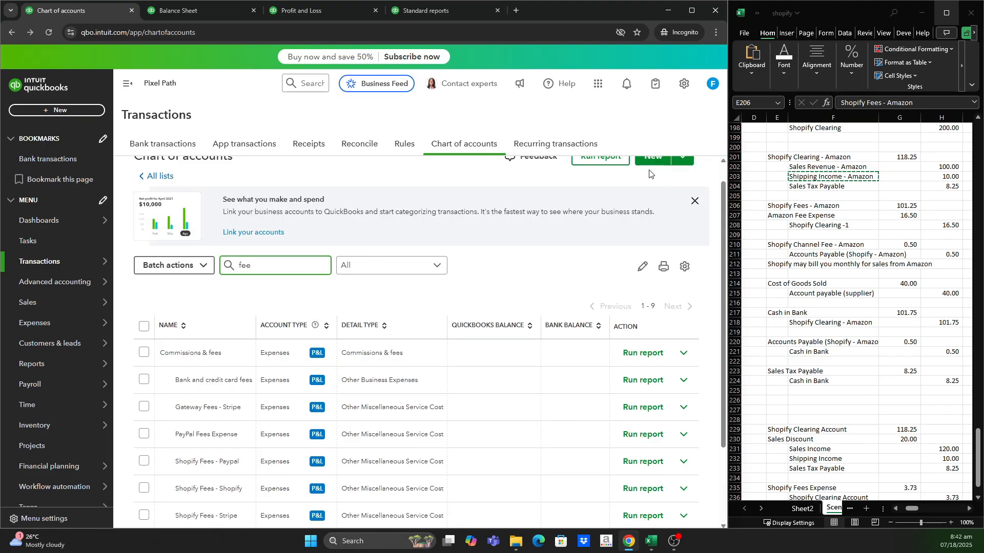
# - Start a new account and name it "Shopify Fees - Amazon", copying the name from the worksheet
pyautogui.click(653, 168)
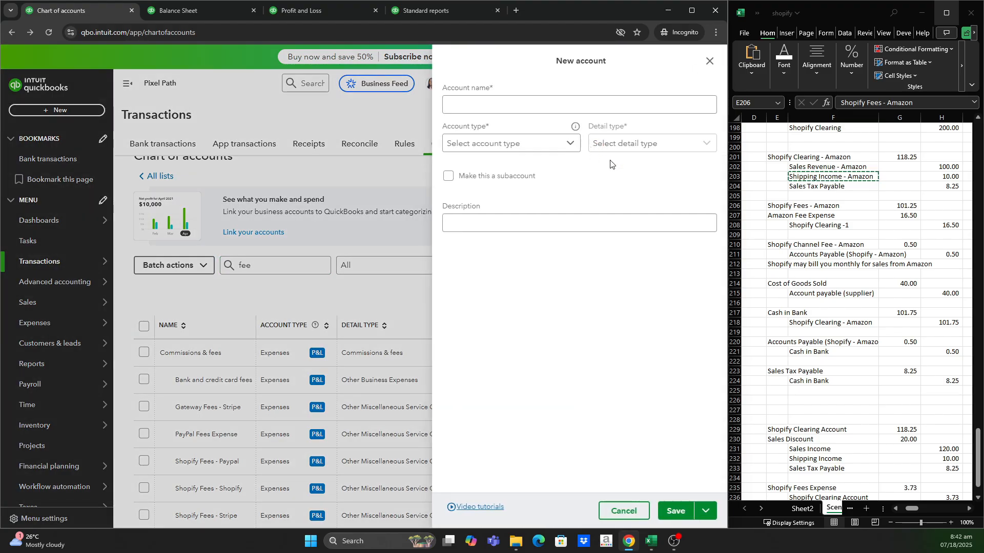
pyautogui.click(770, 205)
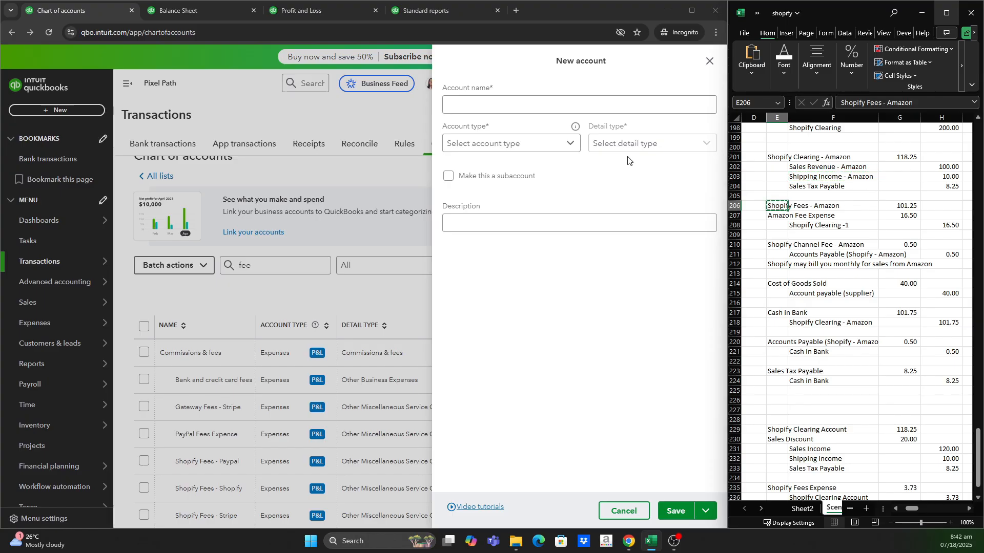
pyautogui.click(511, 104)
pyautogui.write('Shopify Fees - Amazon')
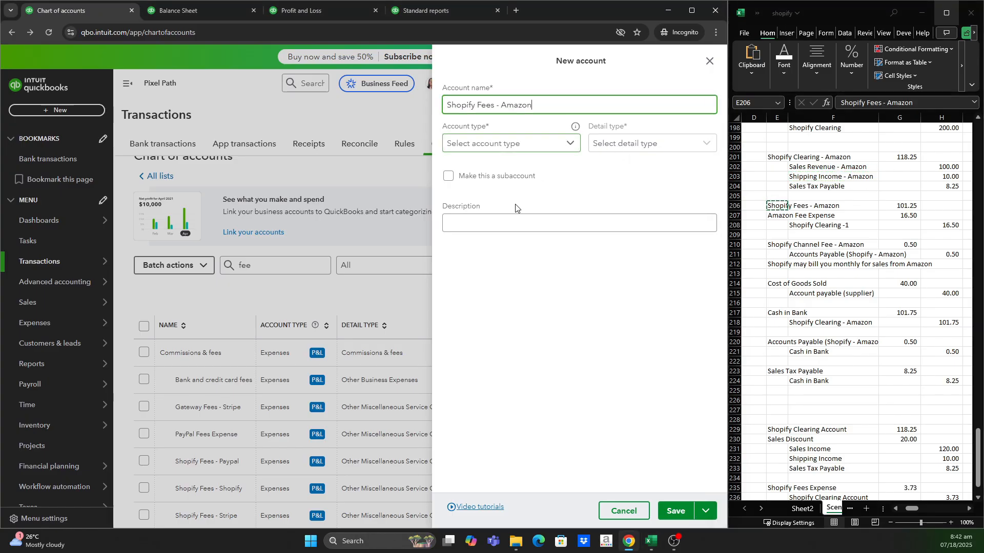
# - Set the Shopify Fees - Amazon account's type to Expenses and its detail type to Other Miscellaneous Service Cost
pyautogui.click(571, 144)
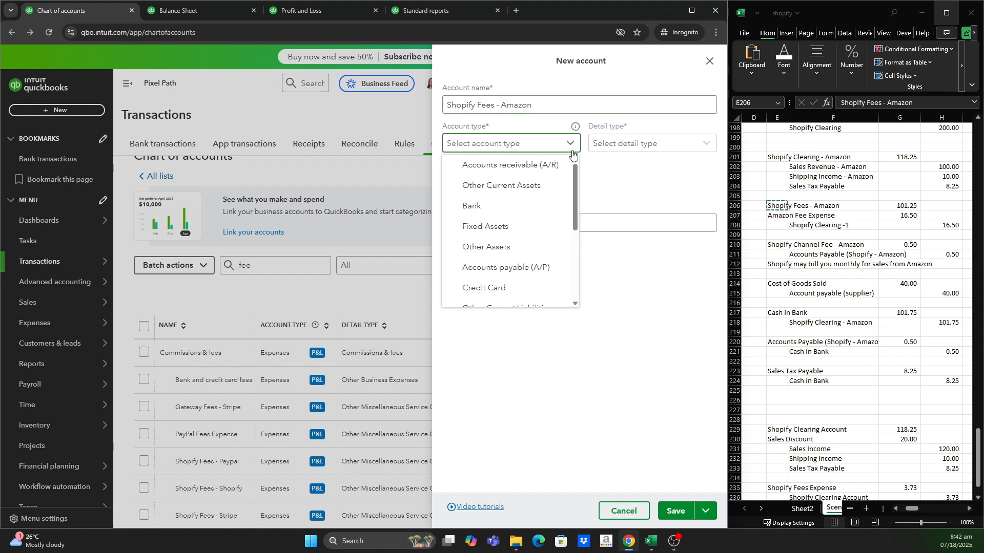
pyautogui.scroll(-5, 525, 267)
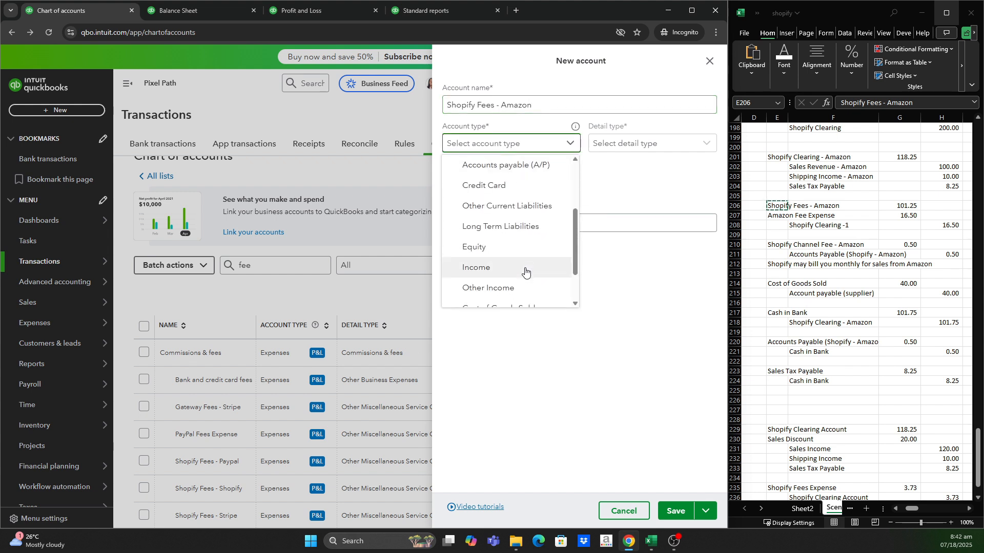
pyautogui.click(523, 285)
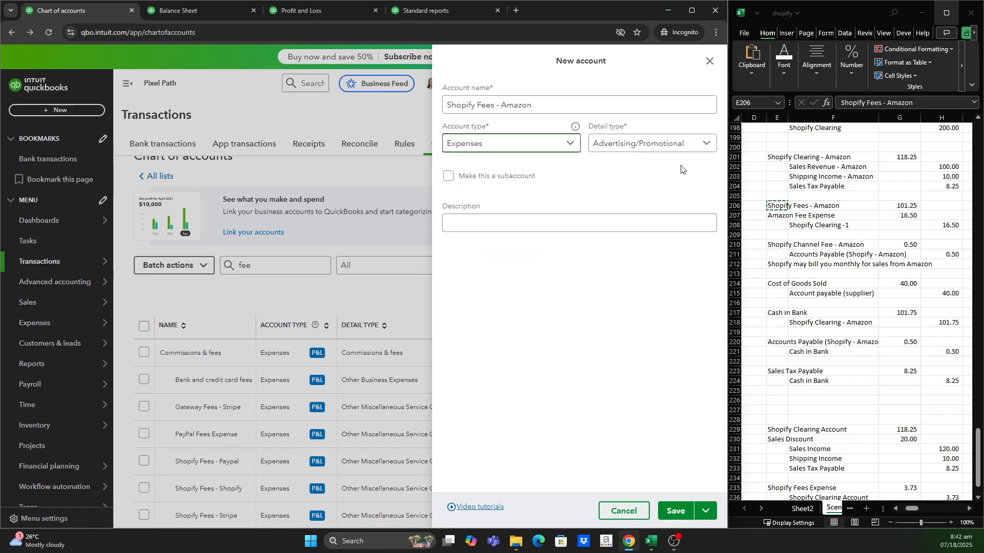
pyautogui.click(704, 149)
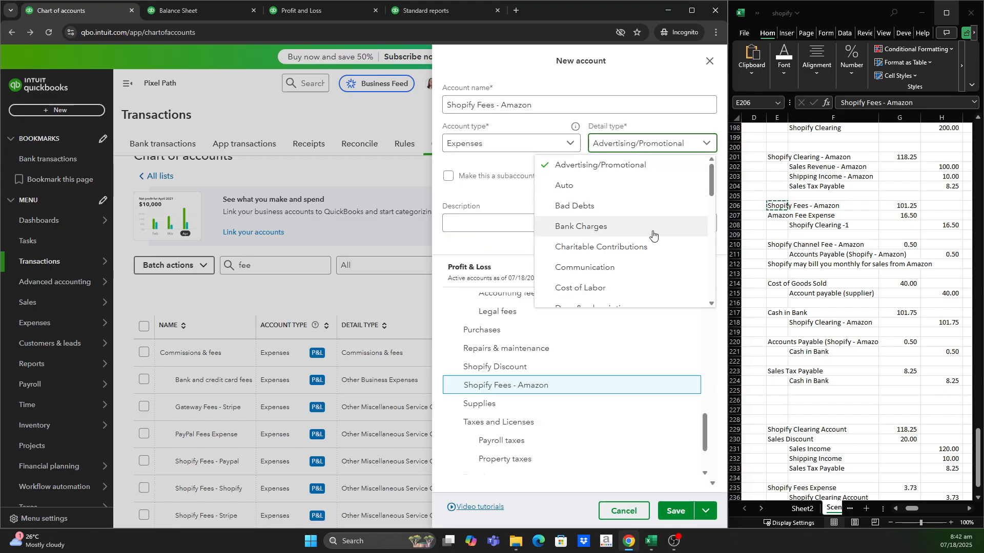
pyautogui.scroll(-3, 651, 238)
pyautogui.scroll(-8, 651, 237)
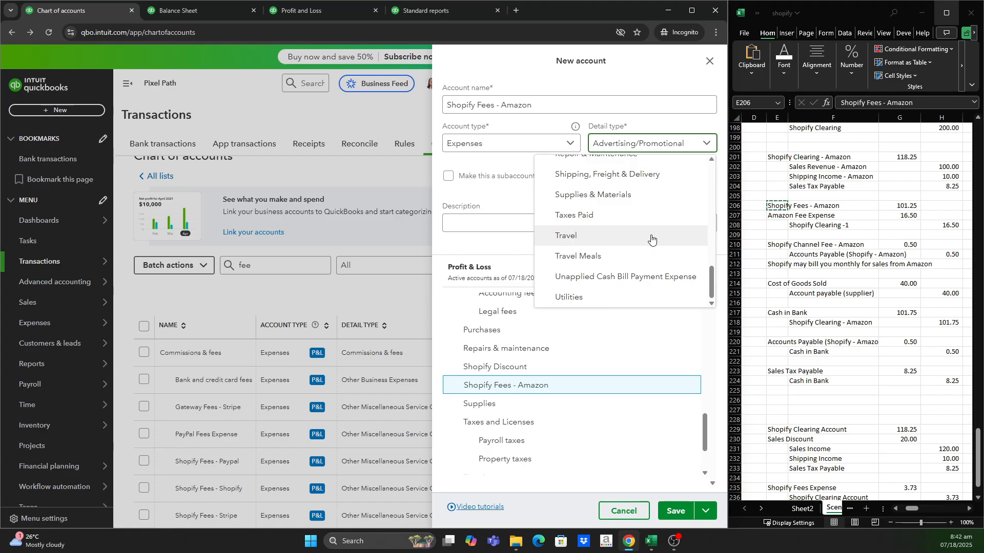
pyautogui.scroll(3, 651, 238)
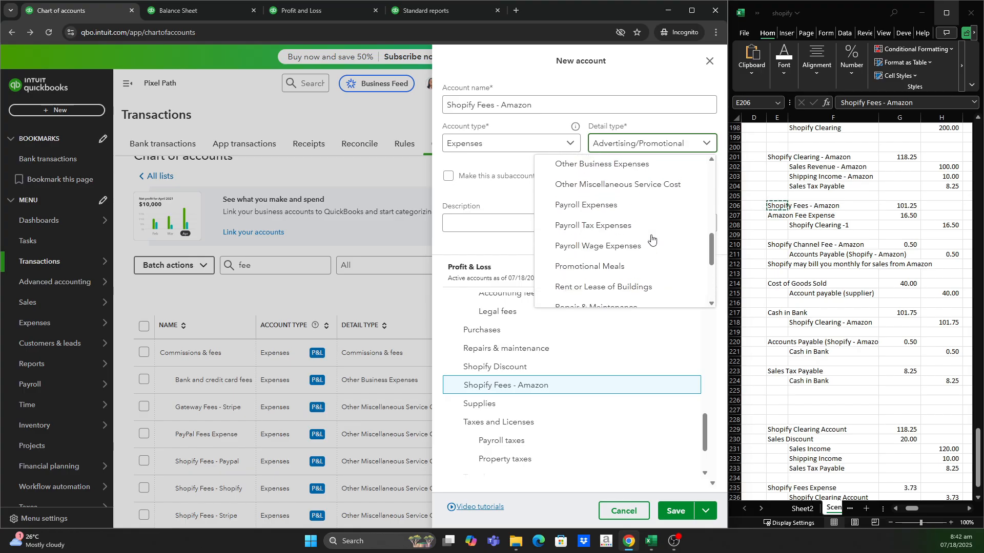
pyautogui.click(653, 186)
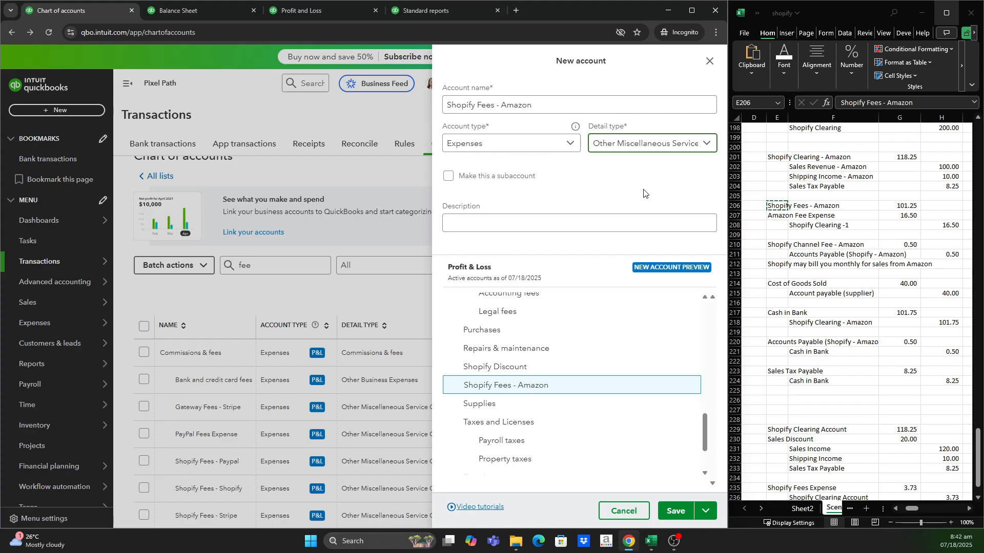
# - Make Shopify Fees - Amazon a subaccount of Other business expenses and save the account
pyautogui.click(452, 180)
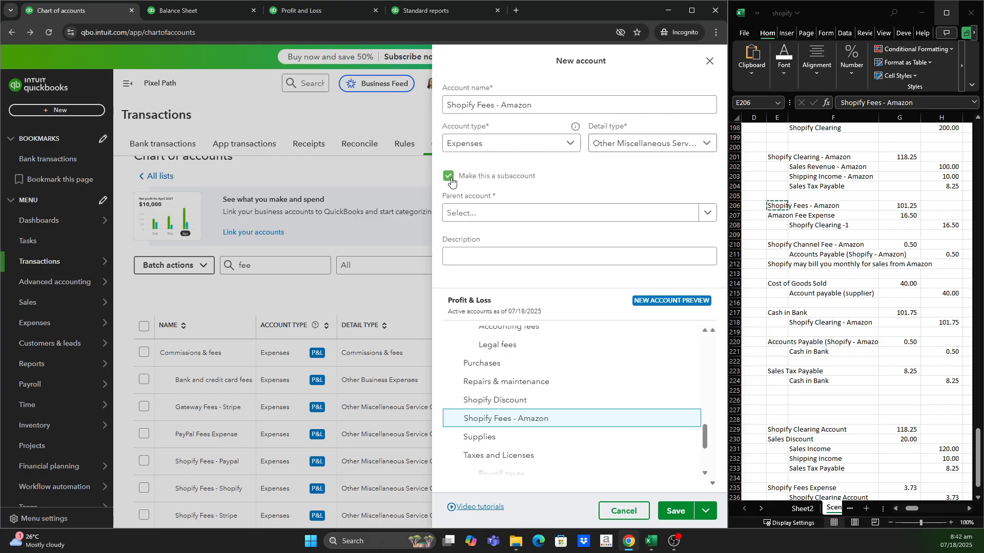
pyautogui.click(705, 213)
pyautogui.scroll(-10, 614, 264)
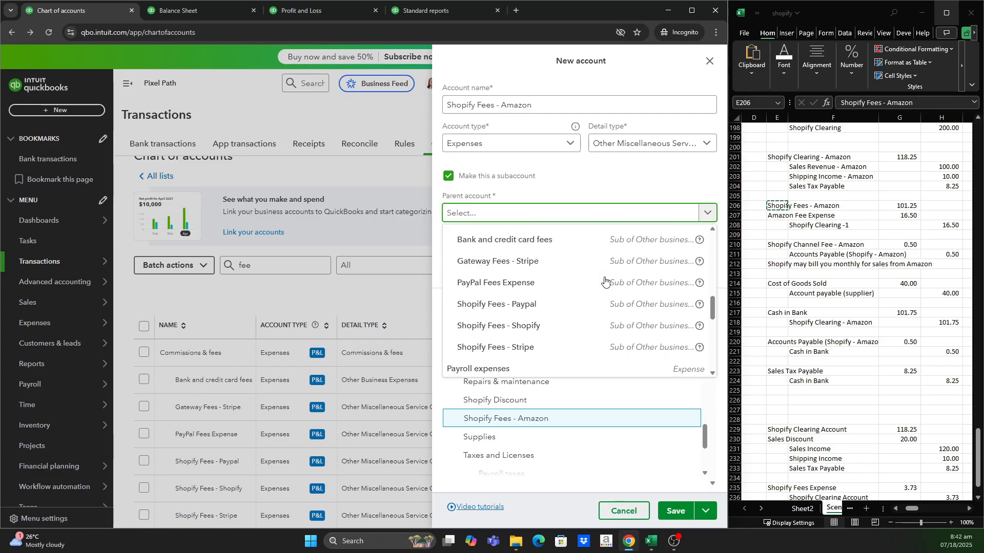
pyautogui.scroll(2, 604, 280)
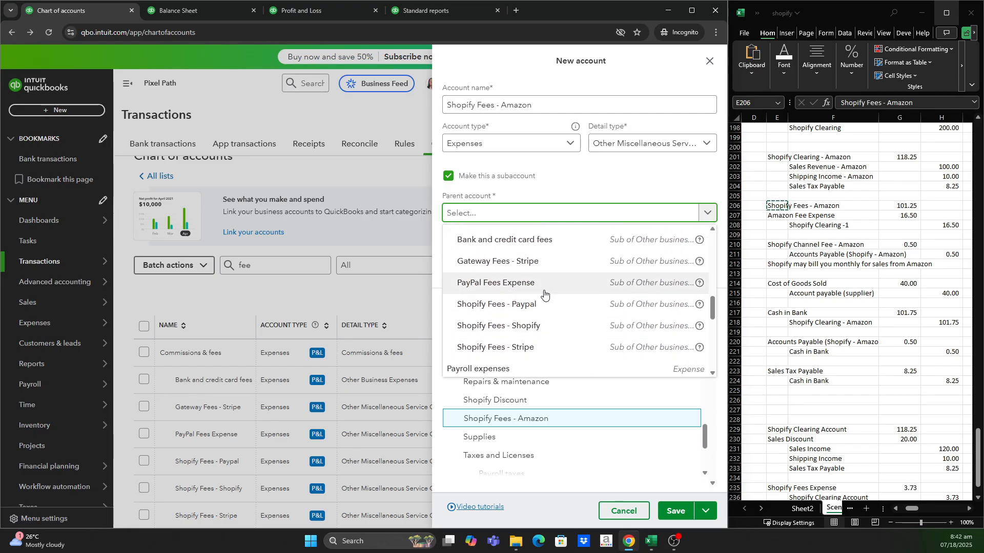
pyautogui.scroll(2, 546, 287)
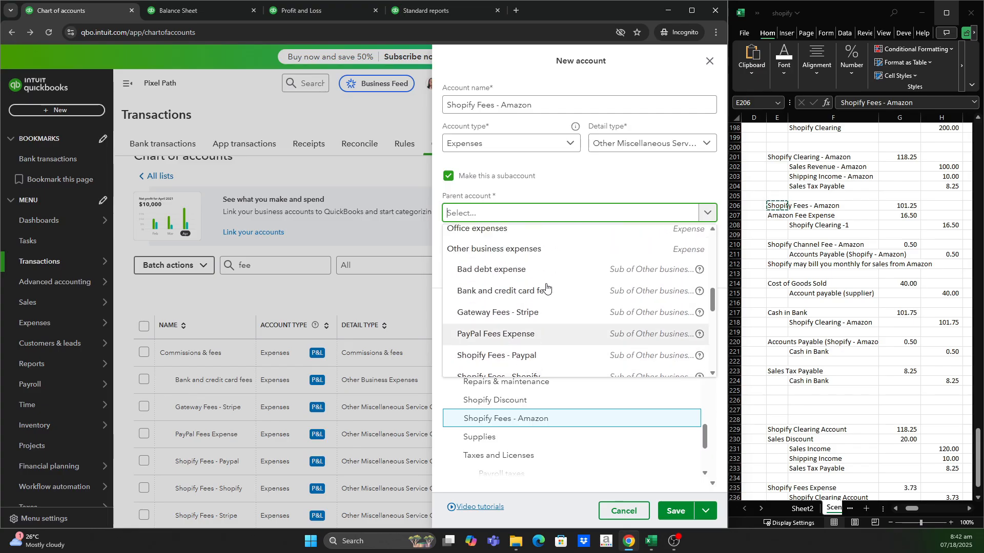
pyautogui.click(531, 251)
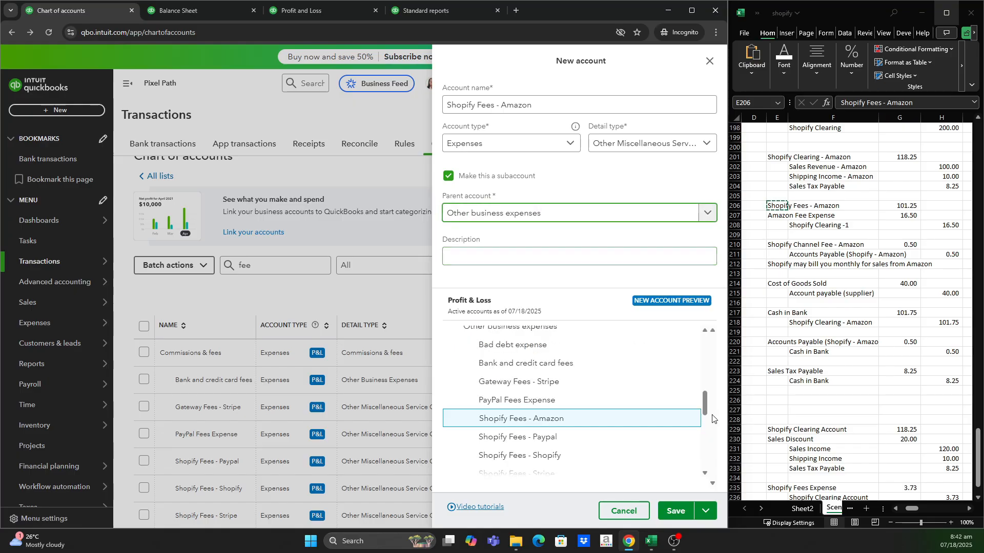
pyautogui.click(675, 511)
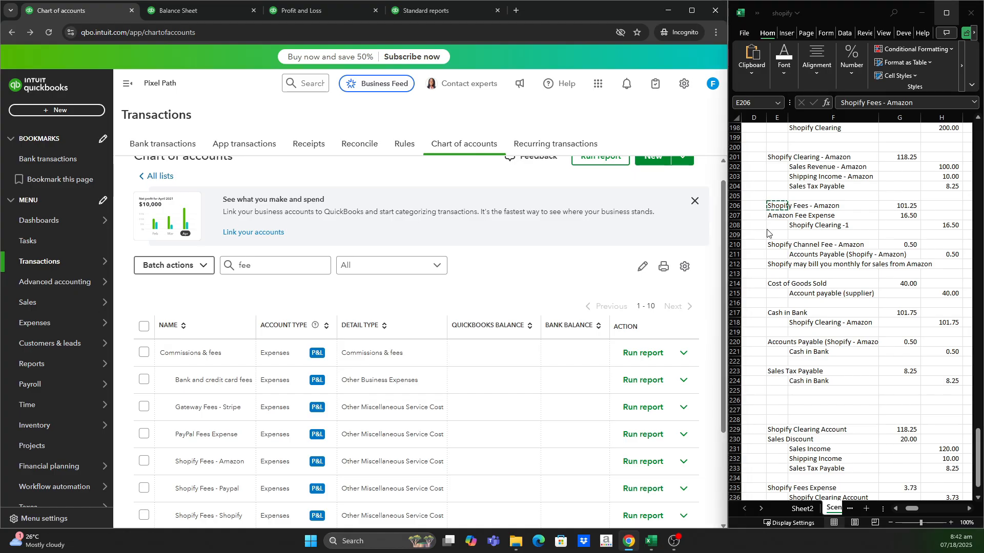
# - Start another new account and name it "Amazon Fee Expense", copying the name from the worksheet
pyautogui.click(653, 159)
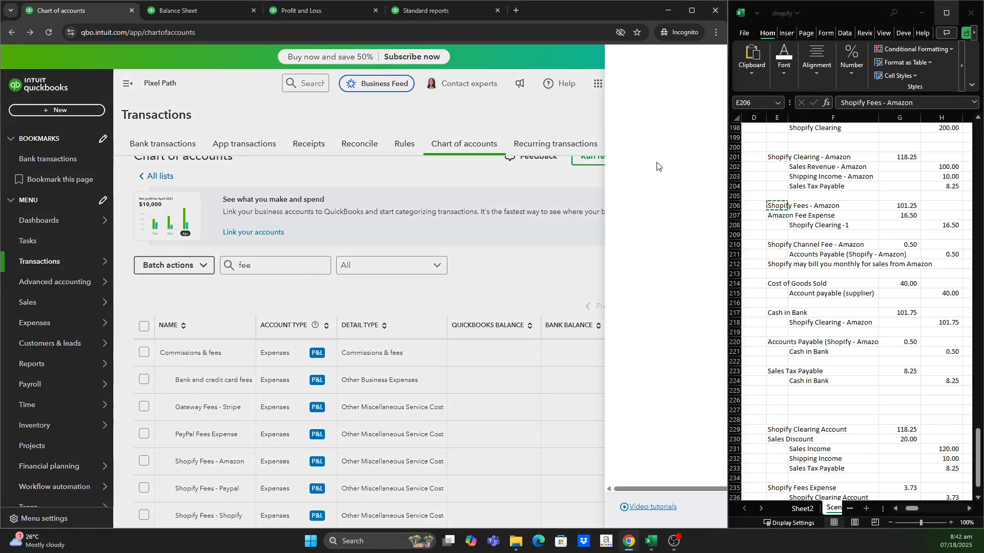
pyautogui.click(776, 217)
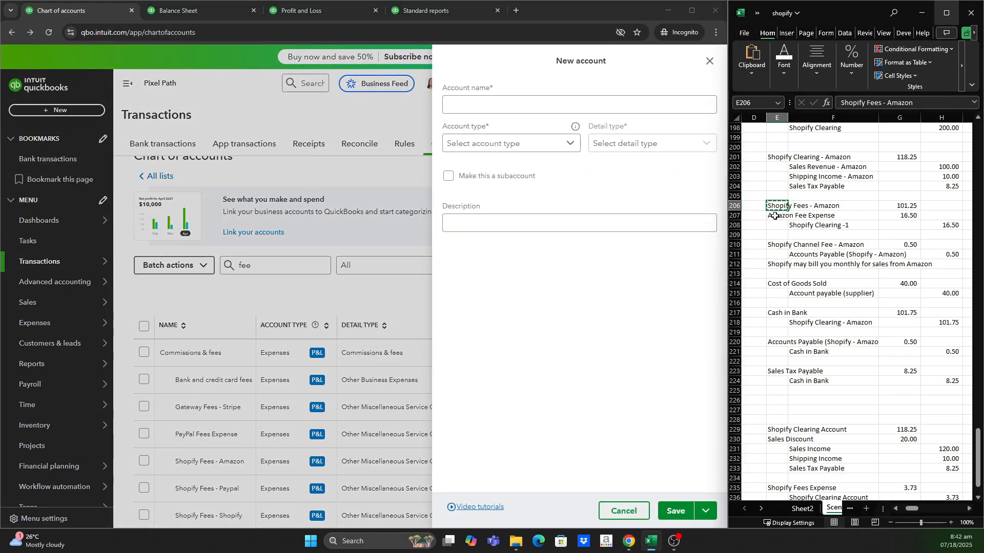
pyautogui.hotkey('ctrl', 'c')
pyautogui.click(519, 105)
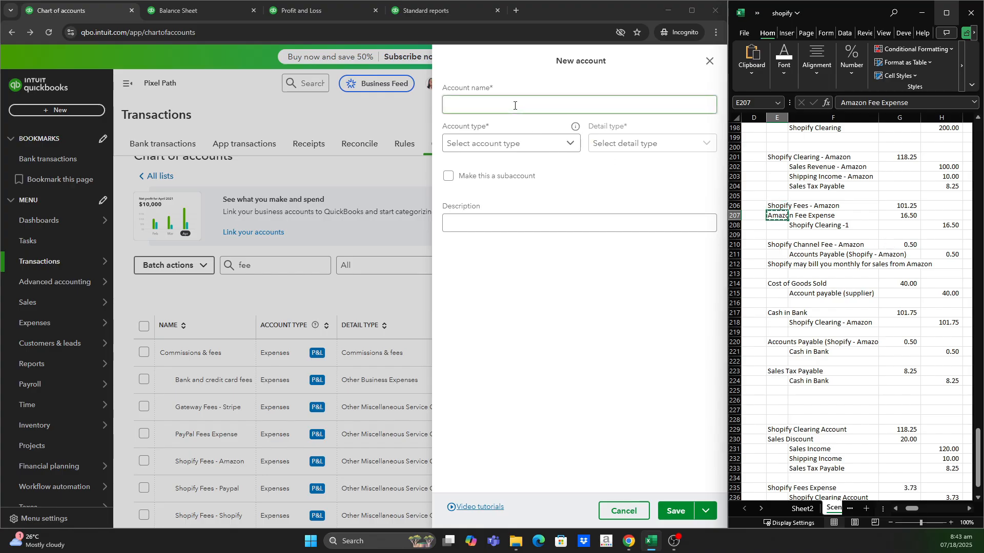
pyautogui.hotkey('ctrl', 'v')
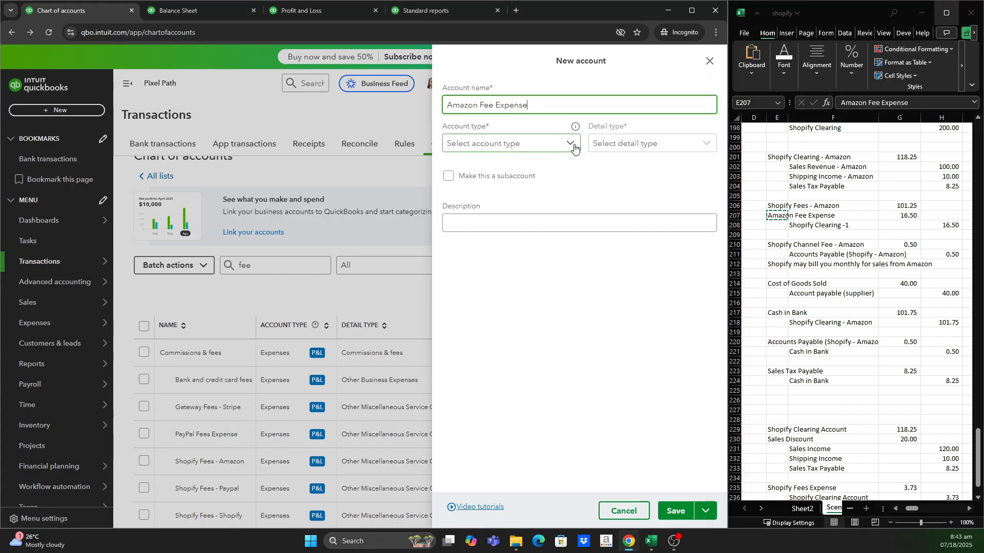
# - Set the Amazon Fee Expense account's type to Expenses and its detail type to Other Miscellaneous Service Cost
pyautogui.click(574, 146)
pyautogui.moveTo(573, 192); pyautogui.dragTo(575, 261)
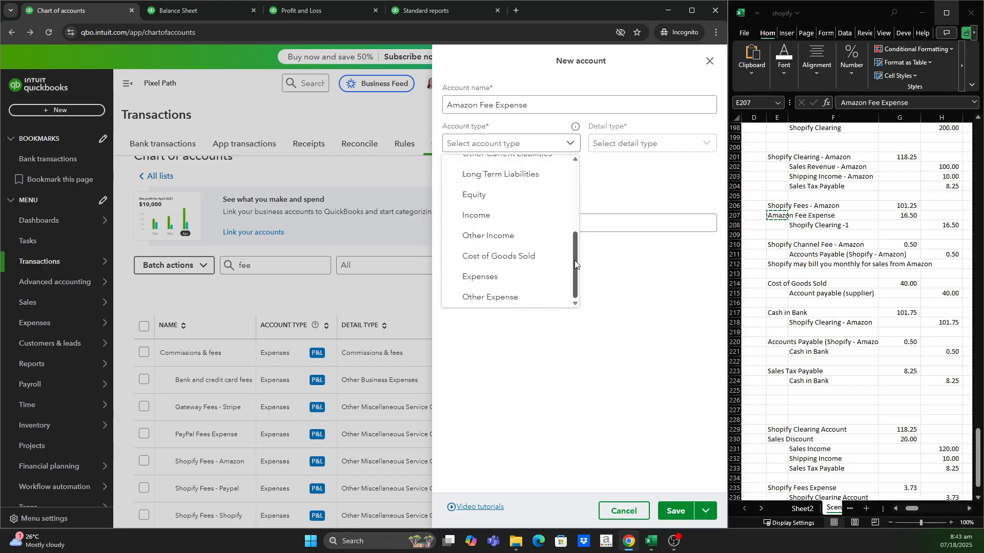
pyautogui.click(523, 277)
pyautogui.click(706, 145)
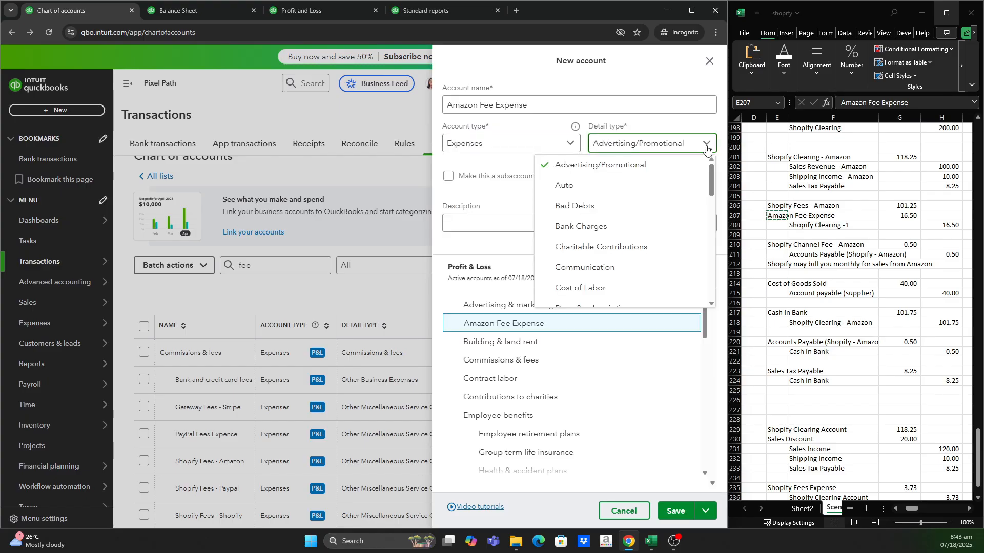
pyautogui.scroll(-6, 644, 248)
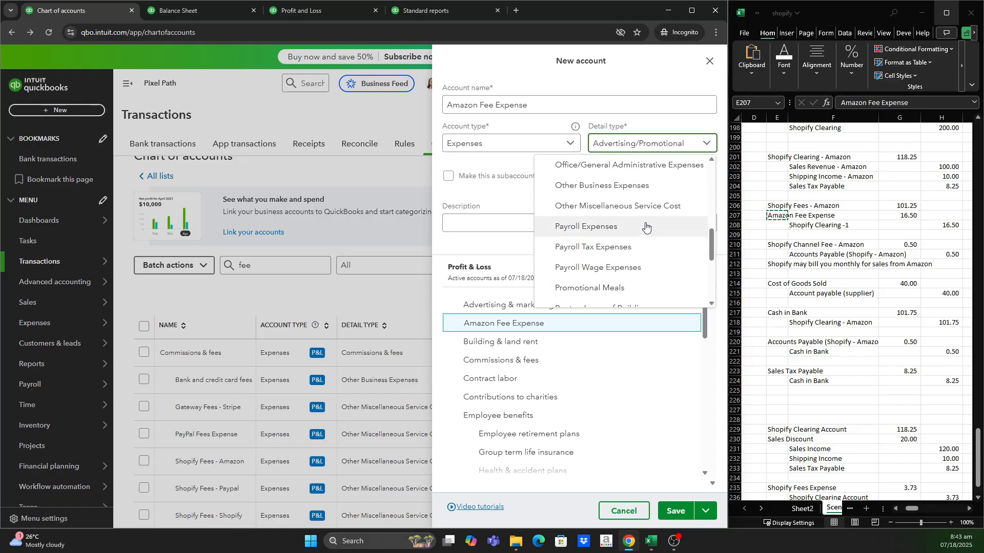
pyautogui.click(647, 211)
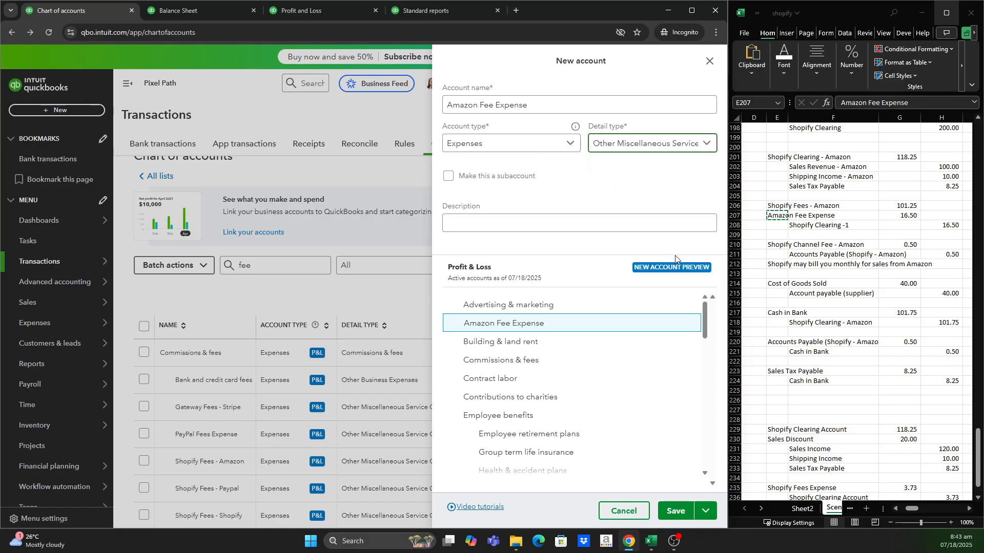
# - Make Amazon Fee Expense a subaccount of Other business expenses and save the account
pyautogui.click(449, 177)
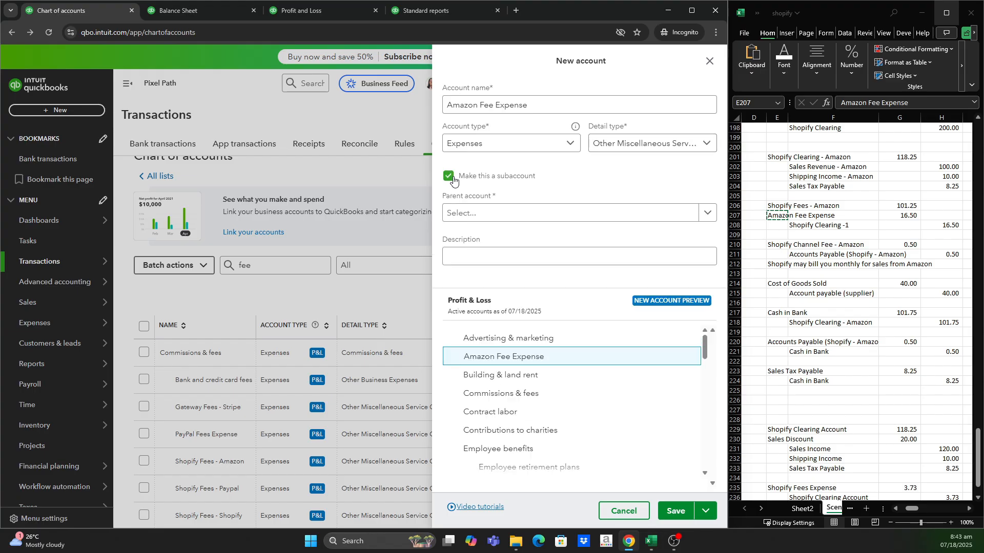
pyautogui.click(707, 213)
pyautogui.scroll(-8, 618, 315)
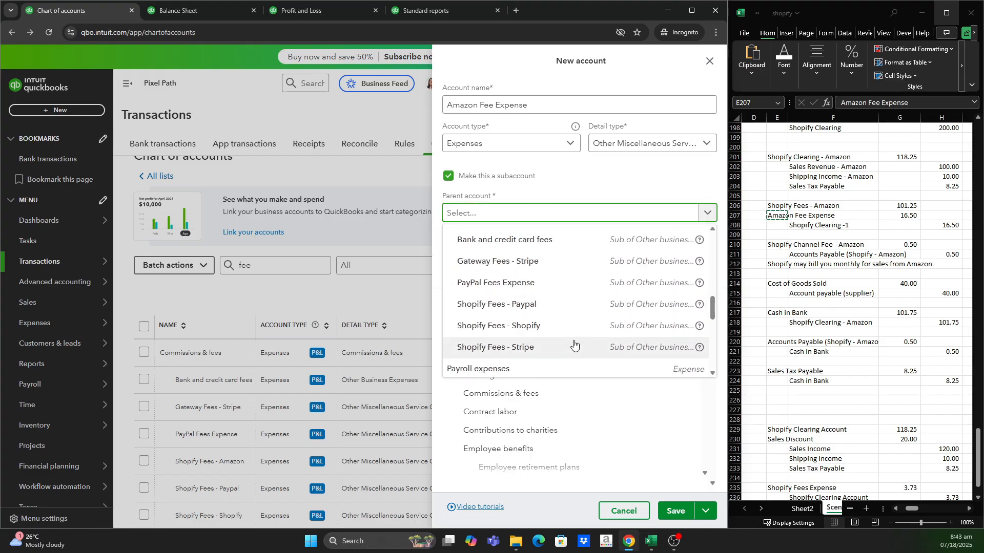
pyautogui.scroll(4, 574, 345)
pyautogui.click(530, 296)
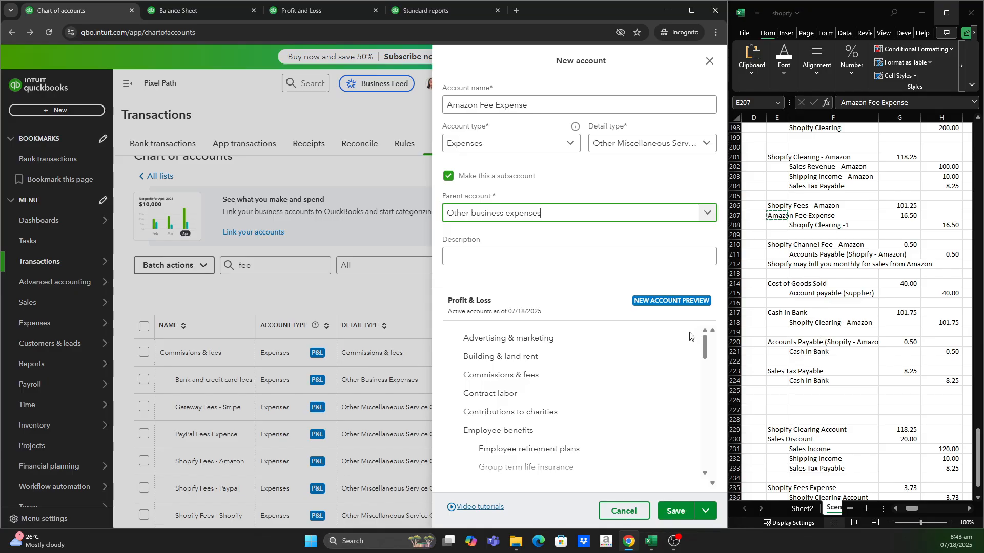
pyautogui.click(704, 510)
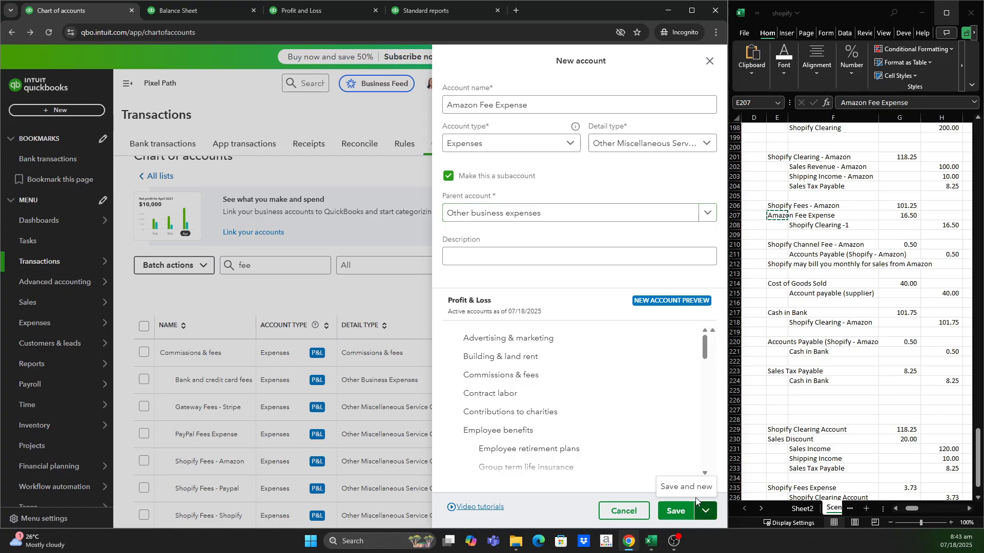
pyautogui.click(676, 512)
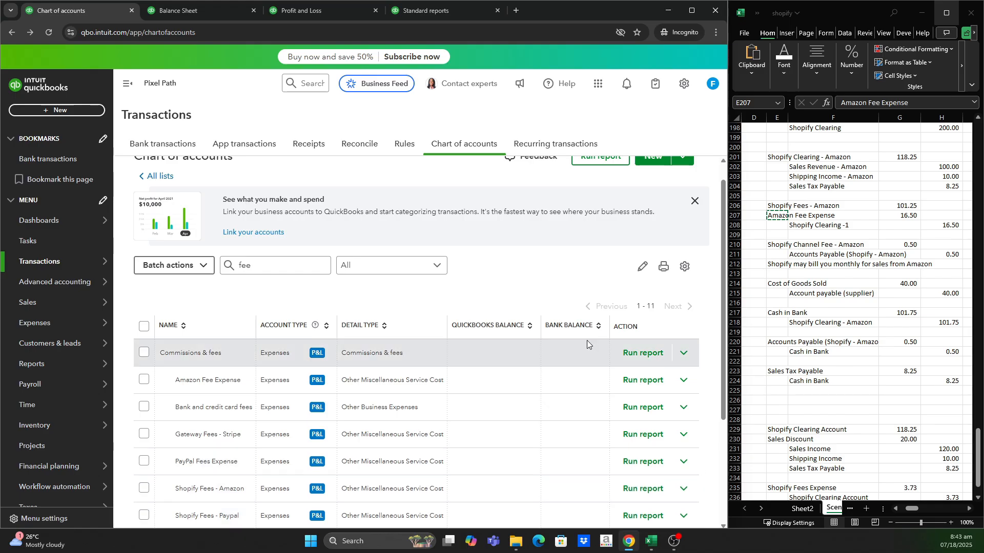
# - Start a new invoice and add "Shopify Clearing - Amazon" from the worksheet as its new customer
pyautogui.click(80, 111)
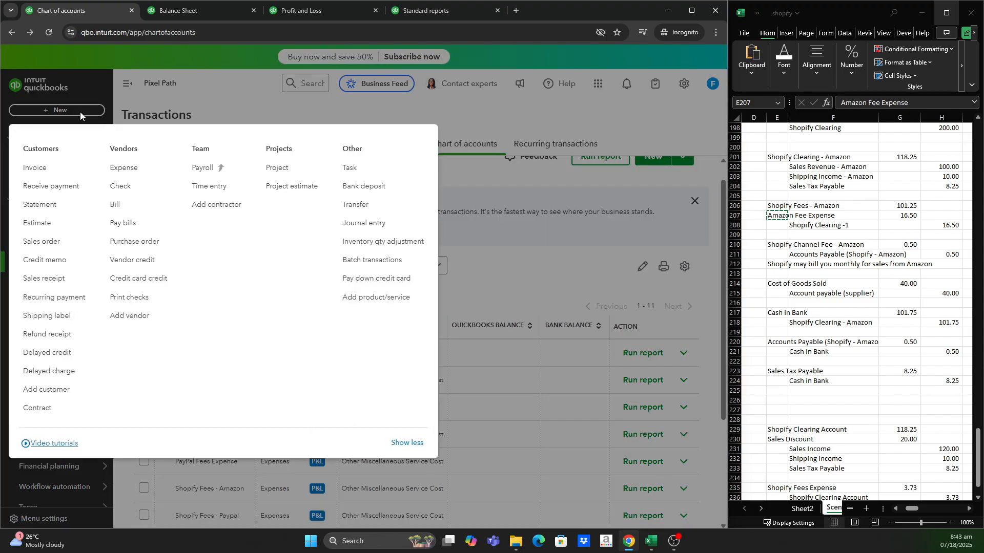
pyautogui.click(64, 177)
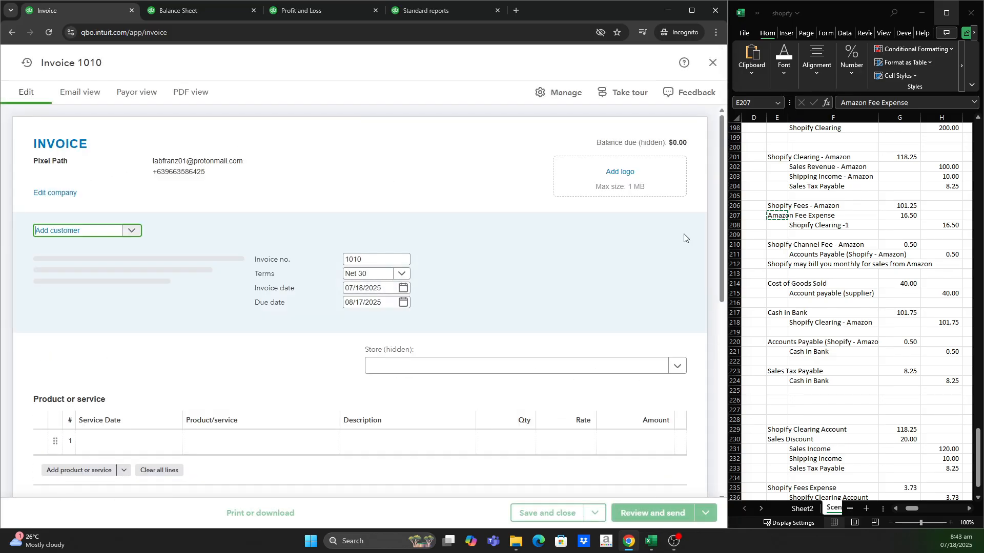
pyautogui.click(832, 253)
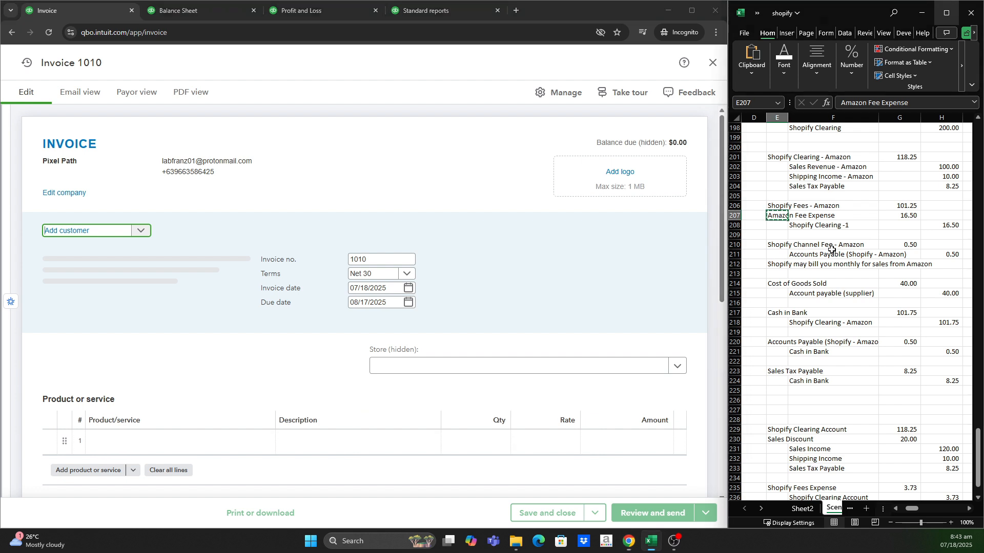
pyautogui.click(783, 157)
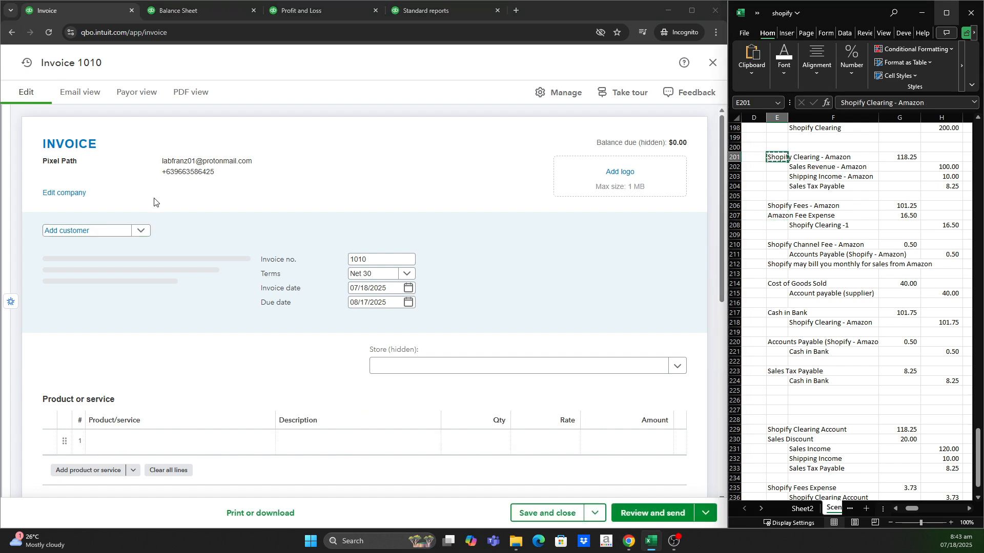
pyautogui.click(140, 230)
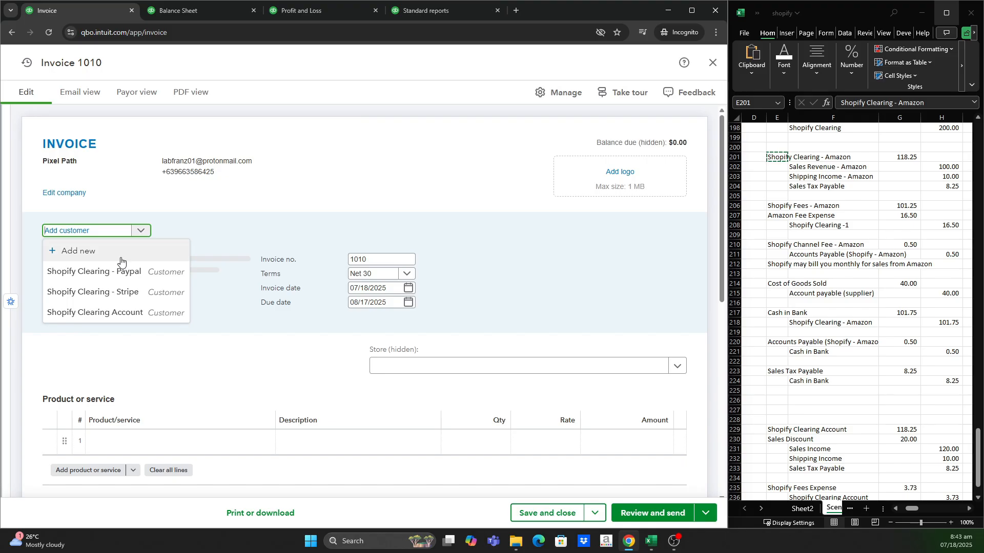
pyautogui.click(122, 258)
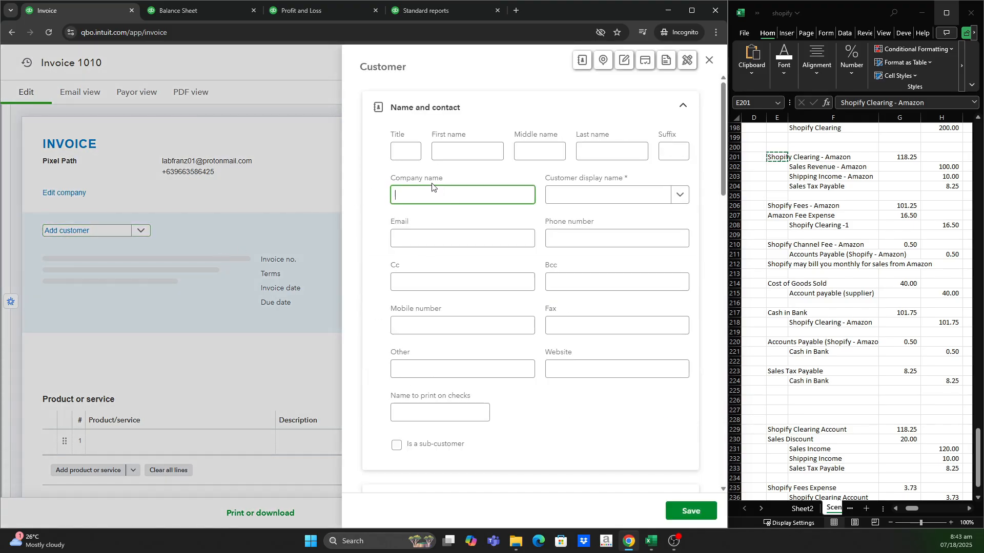
pyautogui.write('Shopify Clearing - Amazon')
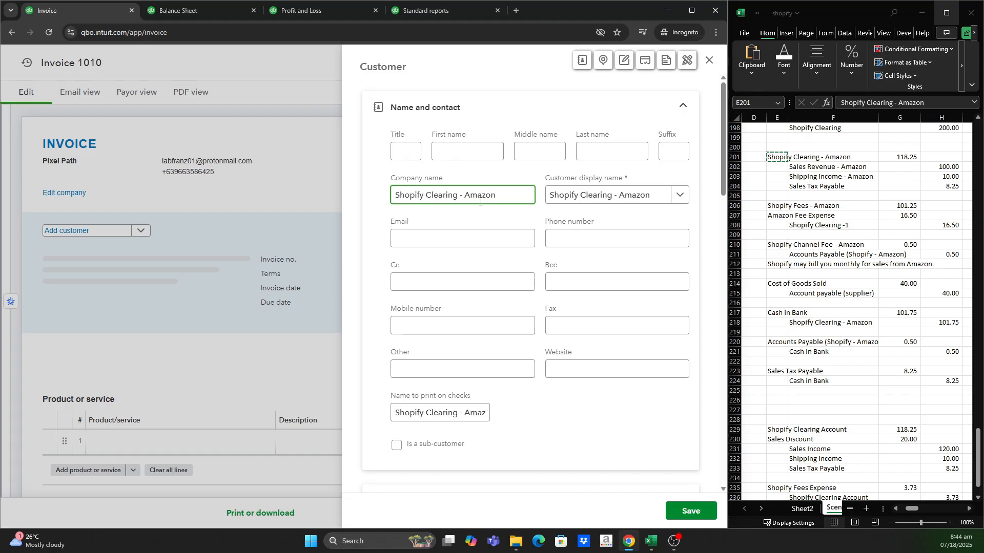
pyautogui.click(683, 513)
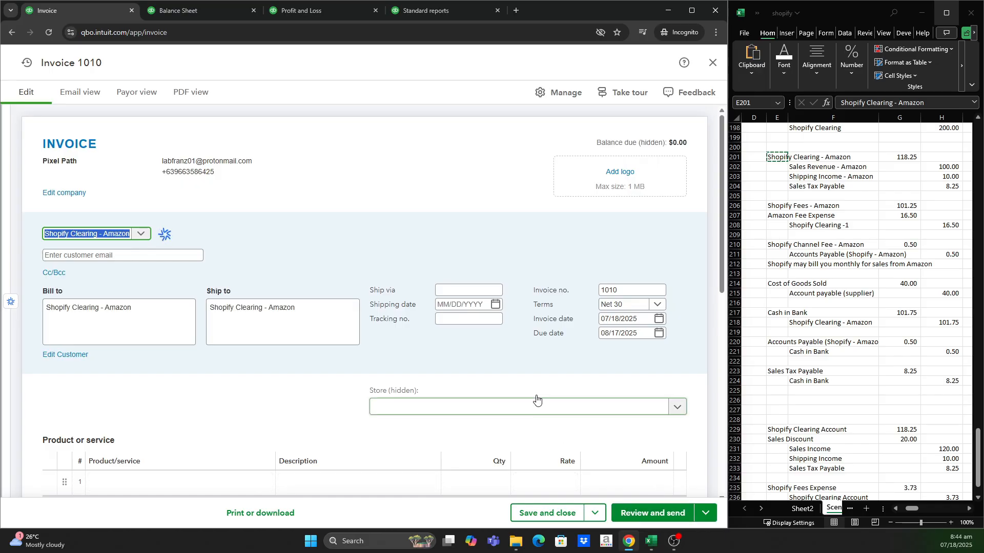
# - Set the invoice date to 01/20/2025
pyautogui.click(659, 321)
pyautogui.click(641, 346)
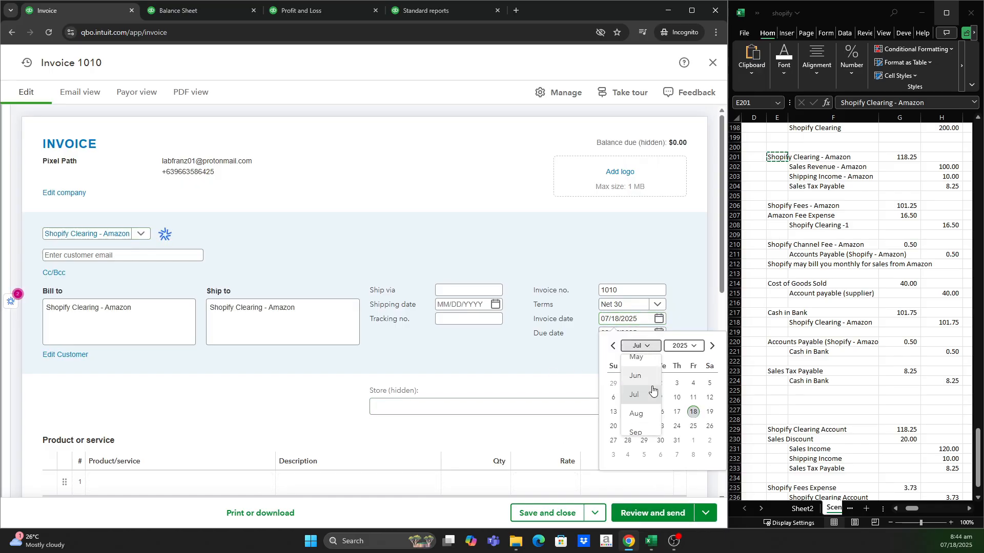
pyautogui.scroll(3, 645, 397)
pyautogui.click(635, 407)
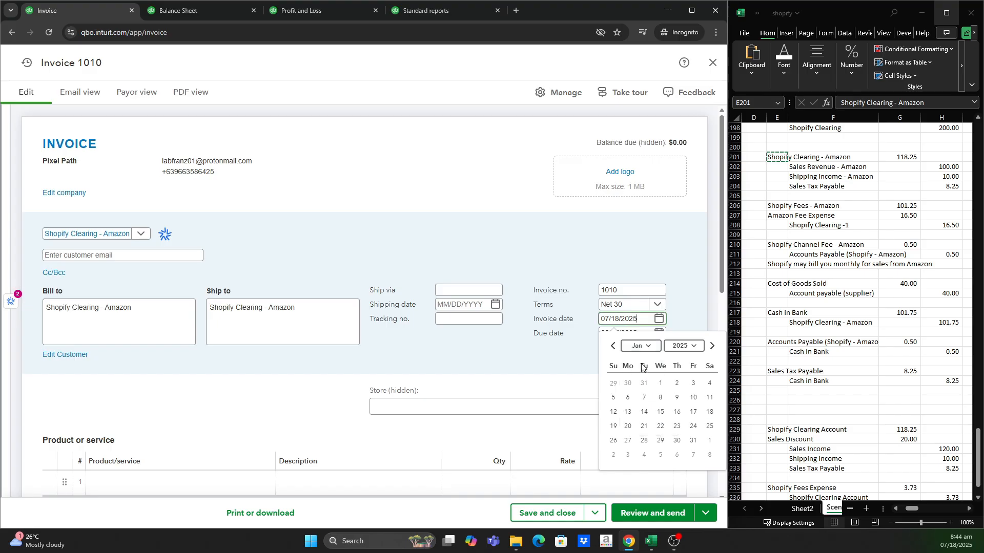
pyautogui.click(628, 427)
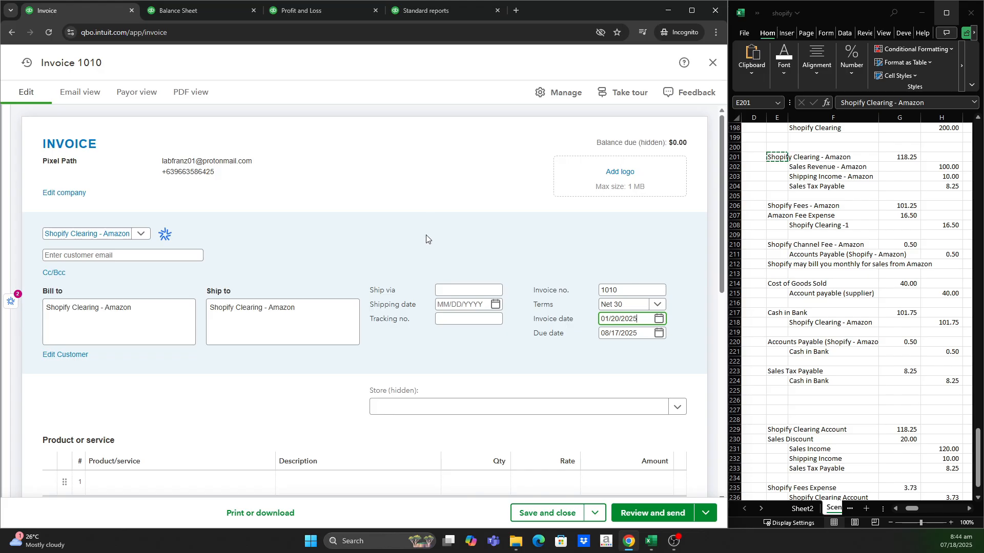
# - Add a new product/service from the first invoice line and name it "Sales Revenue - Amazon", copying the name from the worksheet
pyautogui.scroll(-4, 438, 356)
pyautogui.click(126, 282)
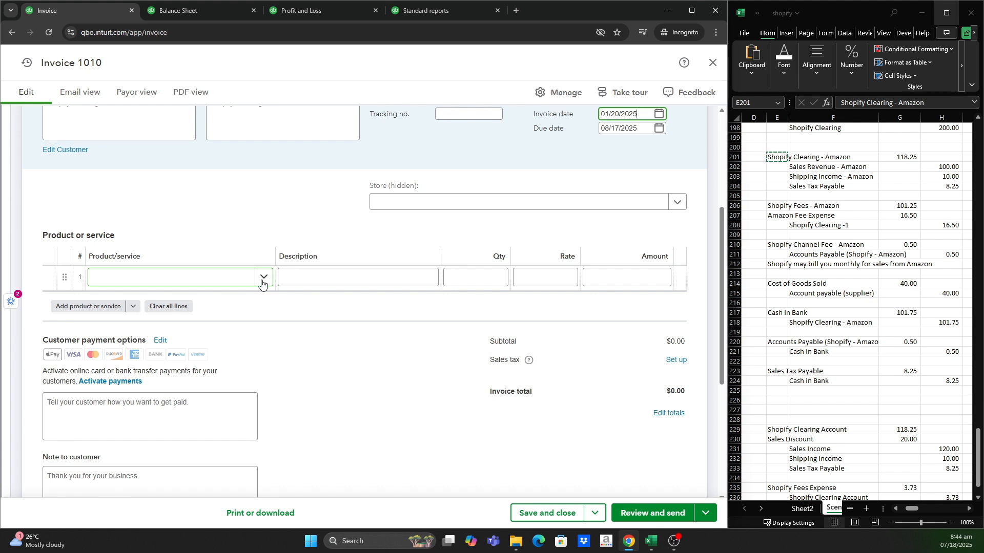
pyautogui.click(124, 351)
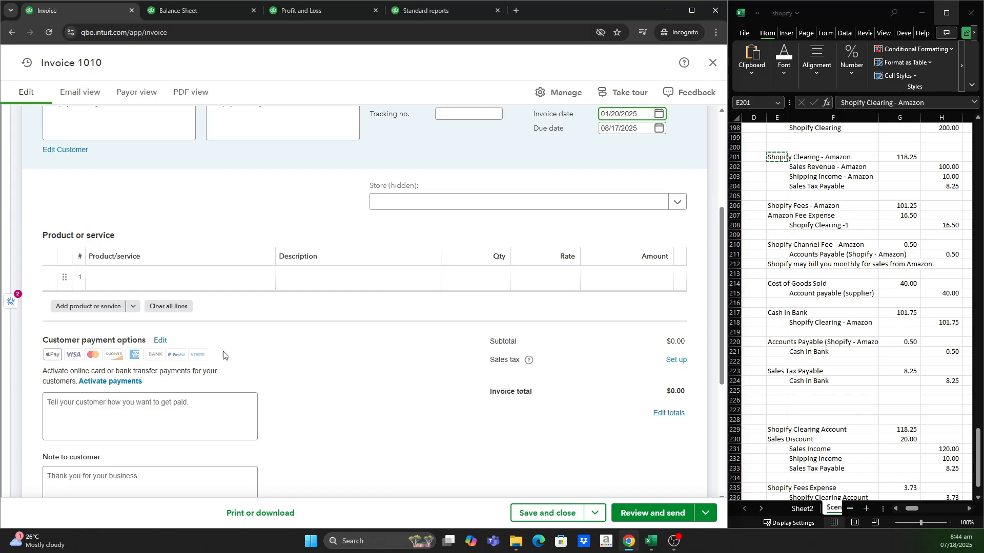
pyautogui.click(266, 285)
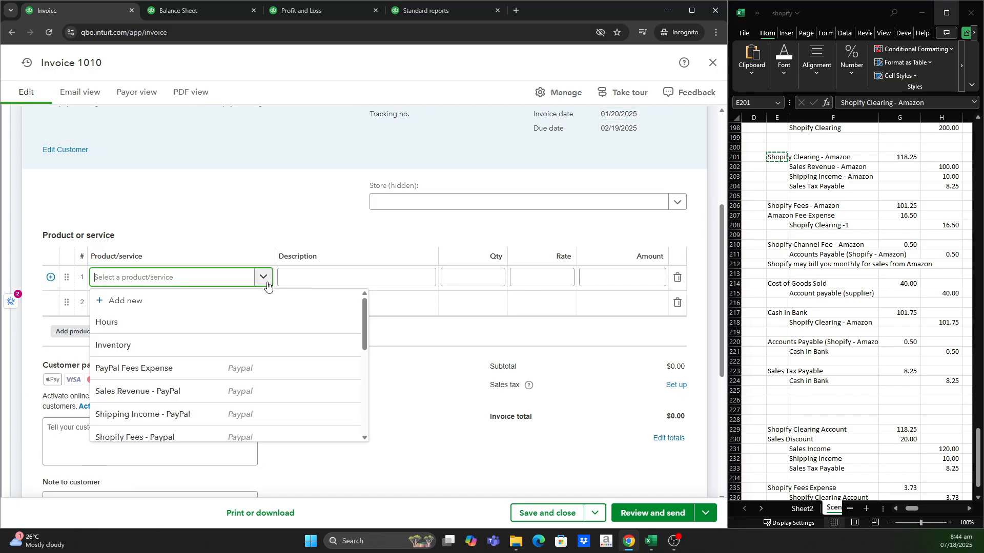
pyautogui.click(139, 304)
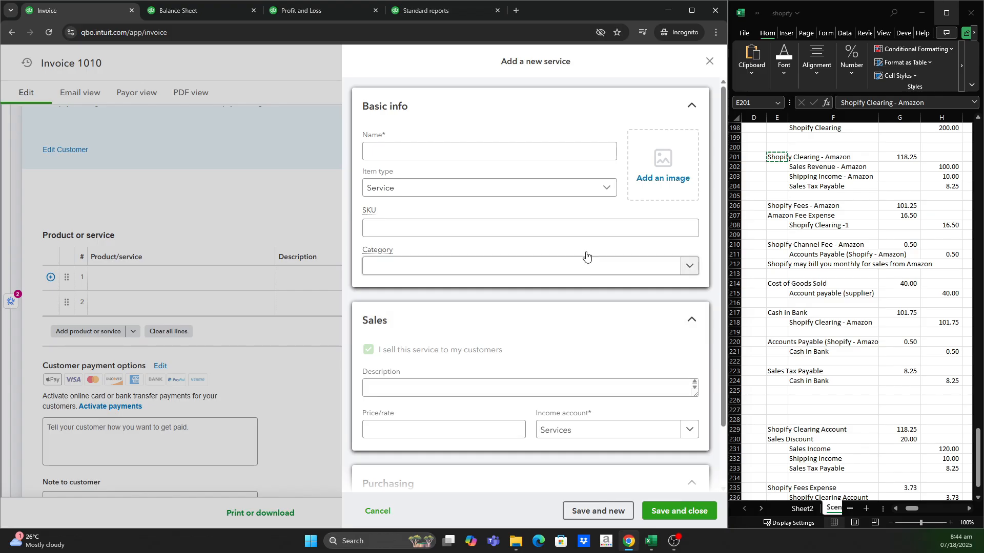
pyautogui.click(800, 167)
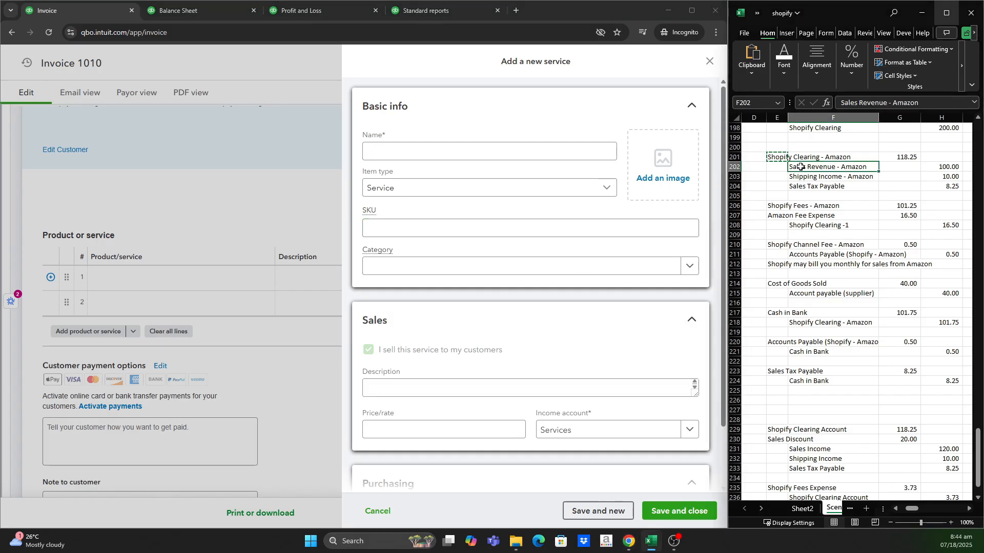
pyautogui.hotkey('ctrl', 'c')
pyautogui.click(436, 147)
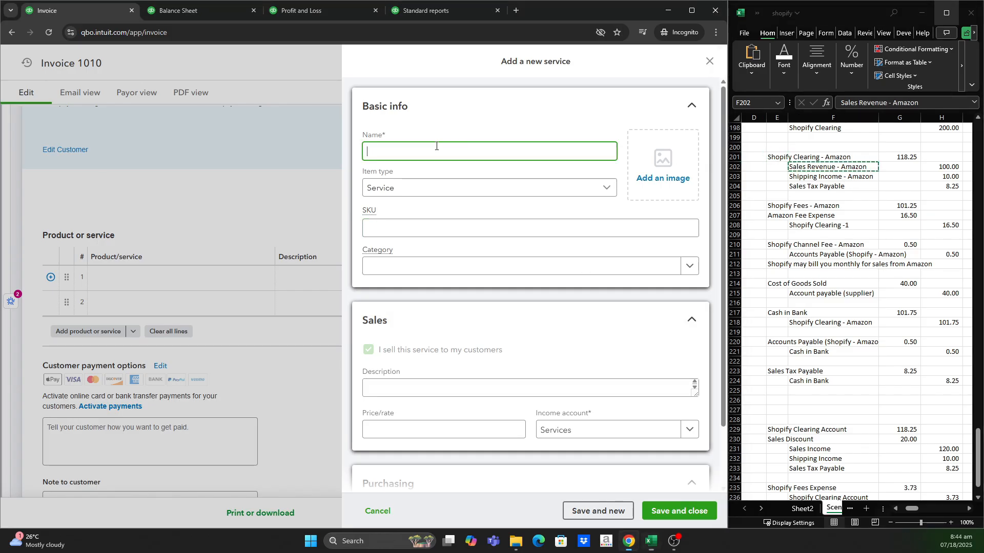
pyautogui.hotkey('ctrl', 'v')
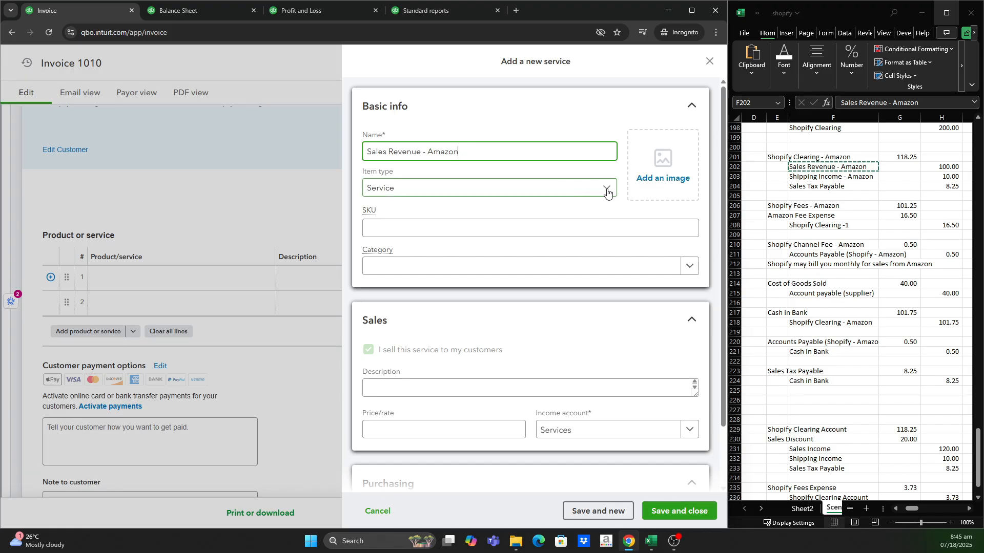
# - Make Sales Revenue - Amazon a non-inventory item and create a new category named "Amazon" for it
pyautogui.click(607, 191)
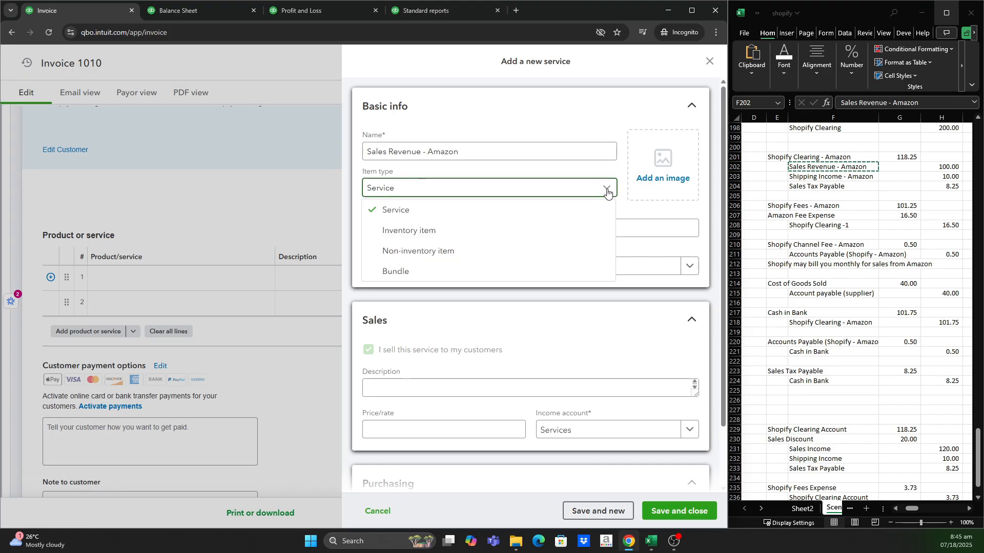
pyautogui.click(479, 257)
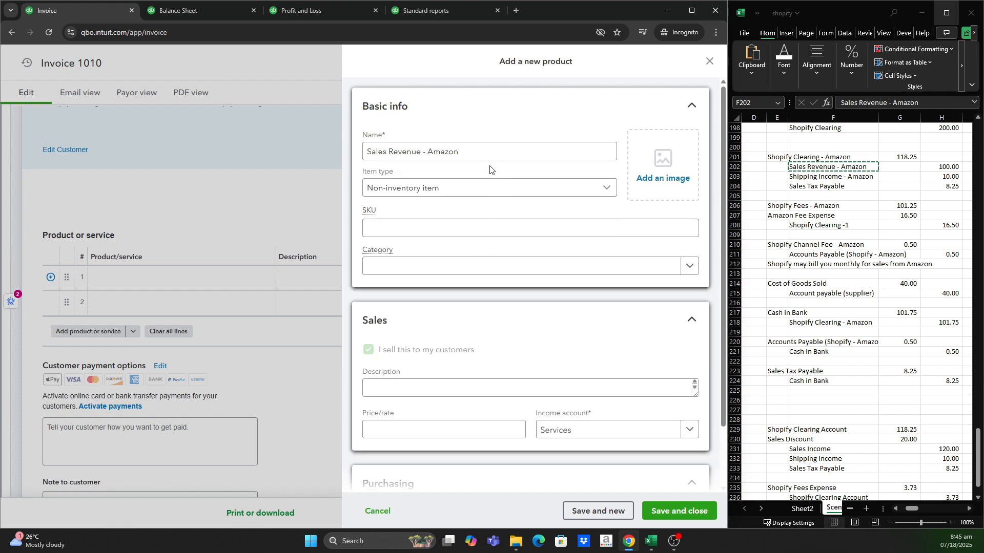
pyautogui.click(685, 269)
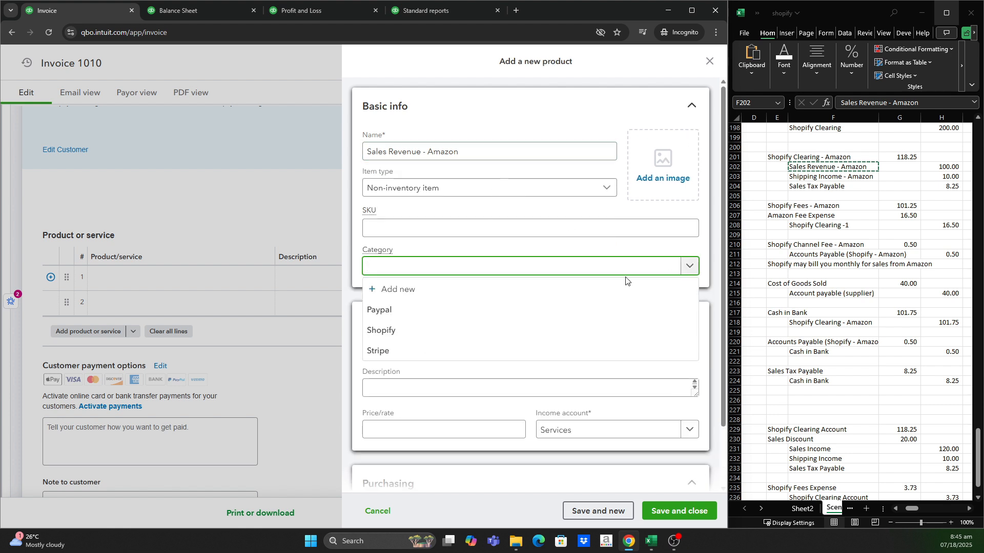
pyautogui.click(538, 297)
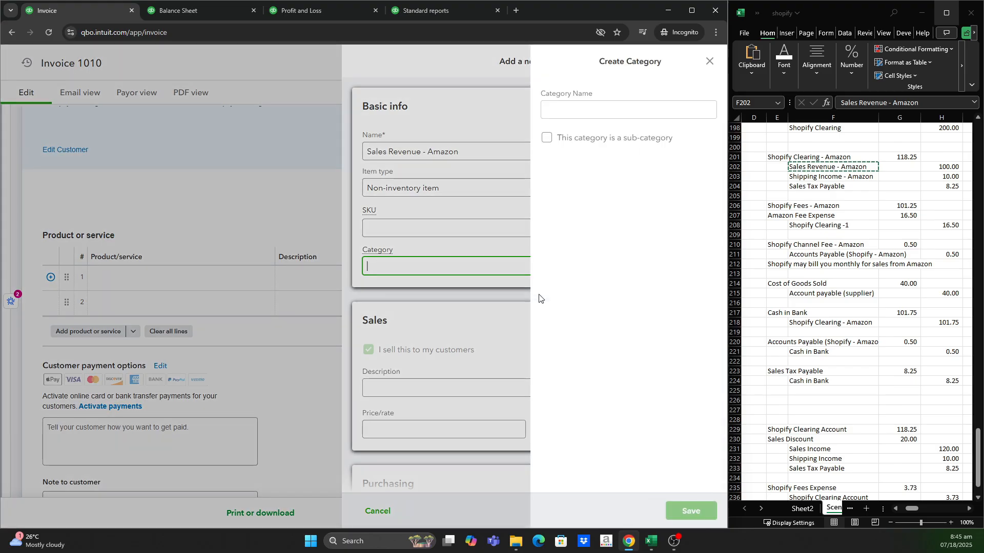
pyautogui.click(588, 109)
pyautogui.hotkey('ctrl', 'v')
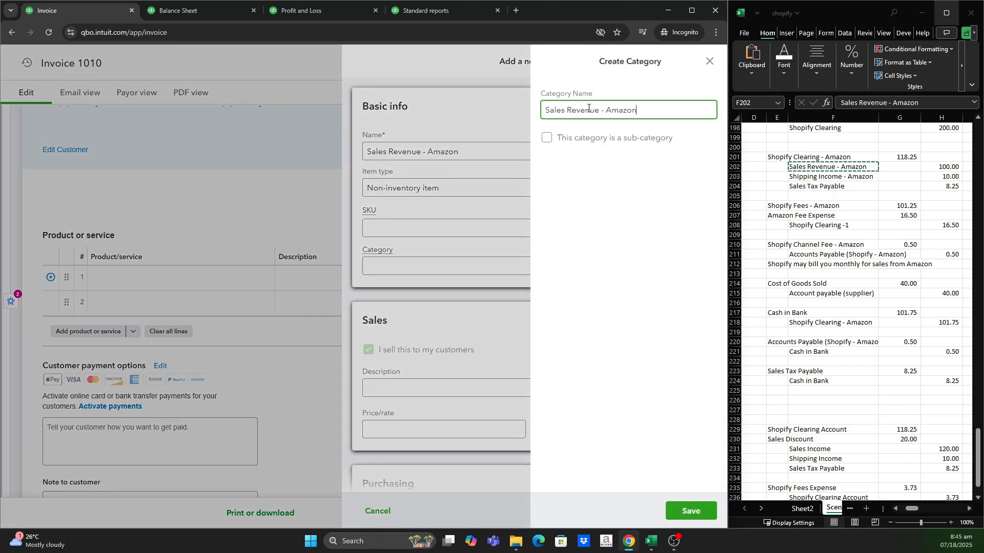
pyautogui.moveTo(605, 110); pyautogui.dragTo(506, 126)
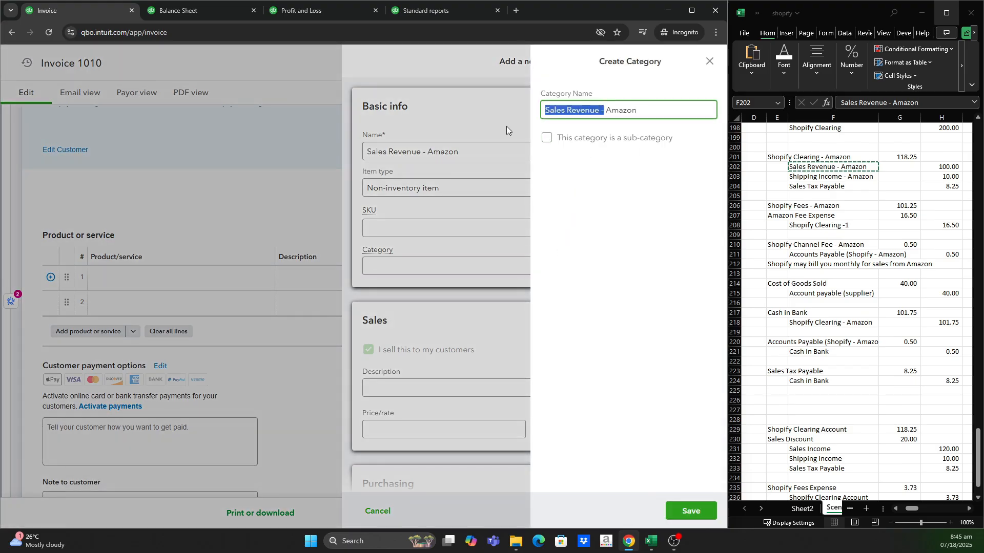
pyautogui.press('BackSpace')
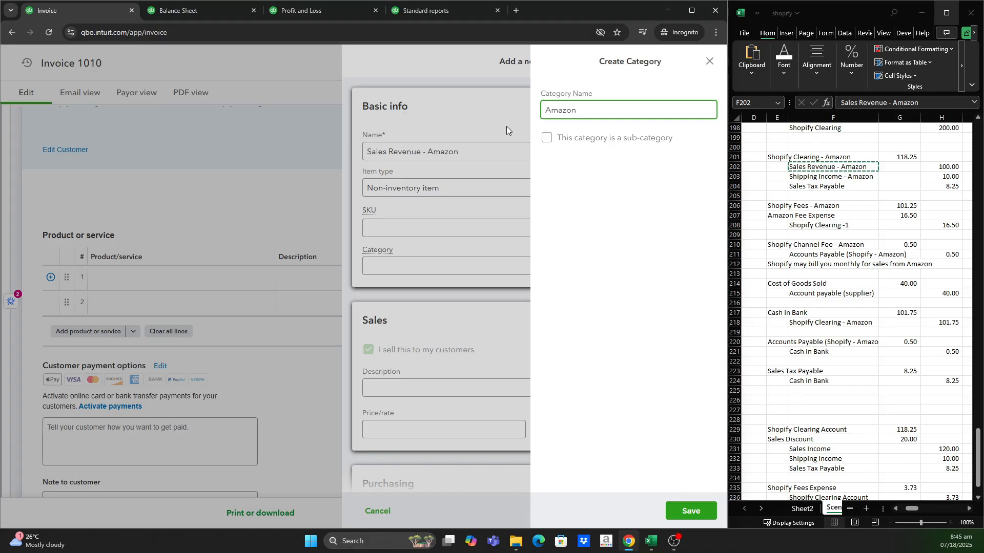
pyautogui.click(696, 511)
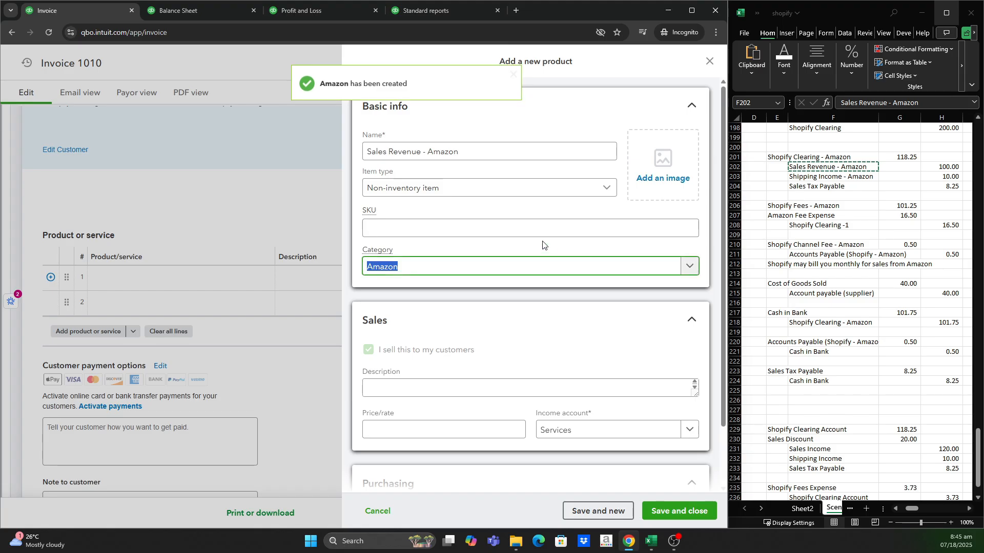
# - Save the new item with Sales Revenue - Amazon as its income account and set the rate on its invoice line to 100
pyautogui.scroll(-1, 546, 251)
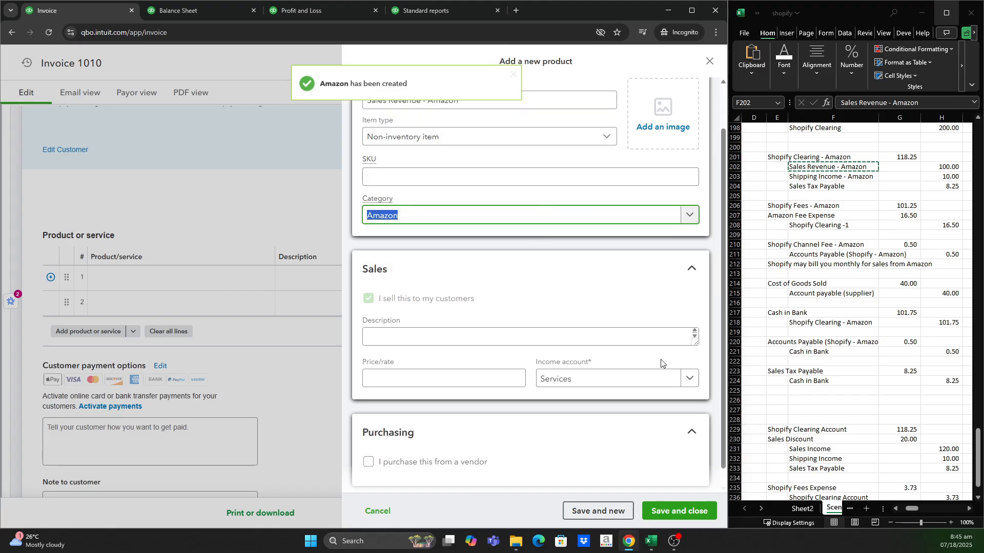
pyautogui.click(690, 383)
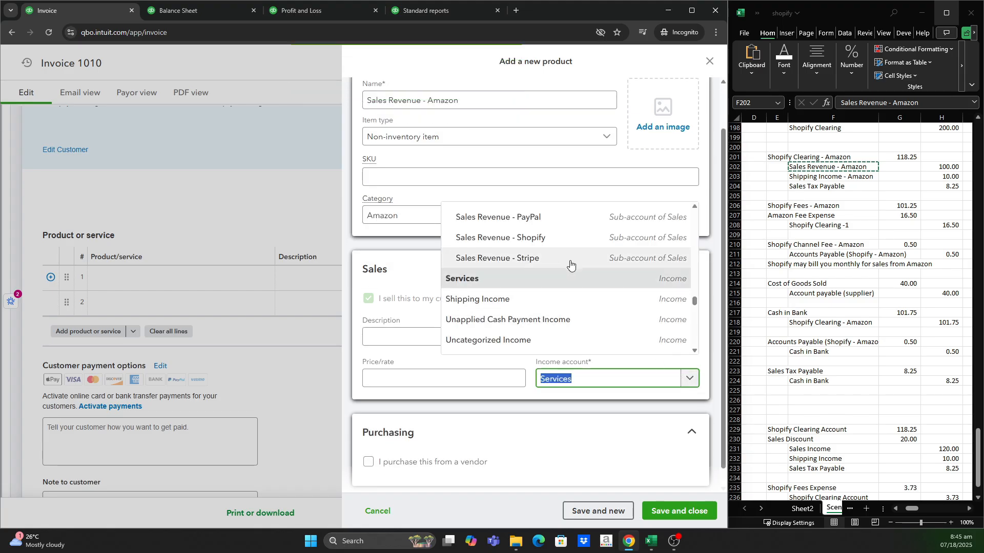
pyautogui.scroll(5, 560, 307)
pyautogui.scroll(-5, 561, 306)
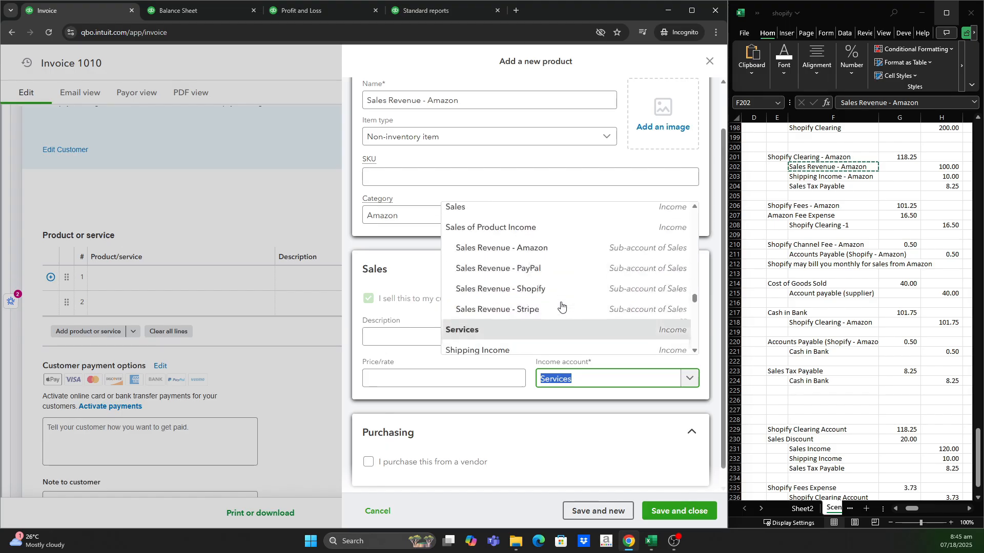
pyautogui.click(531, 250)
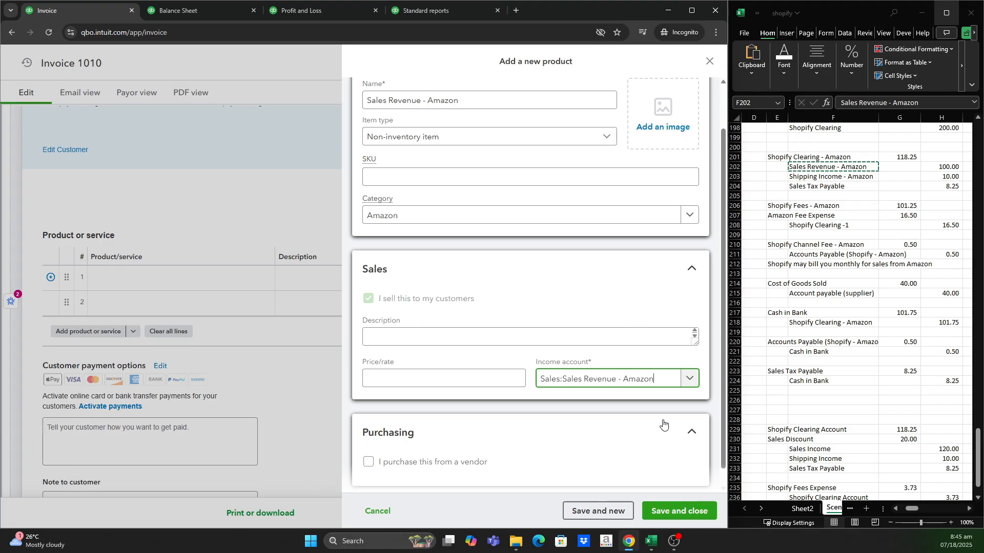
pyautogui.click(569, 336)
pyautogui.scroll(2, 570, 336)
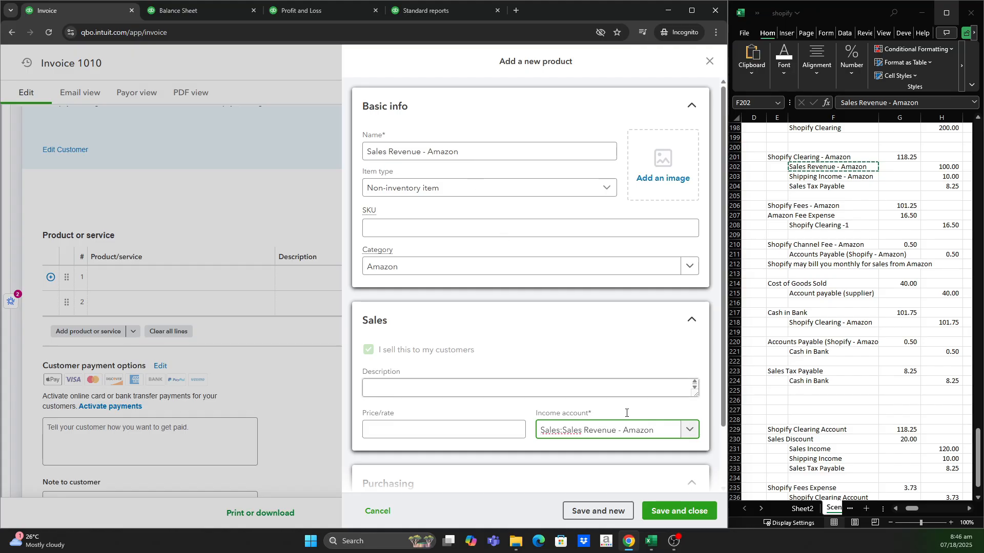
pyautogui.click(683, 512)
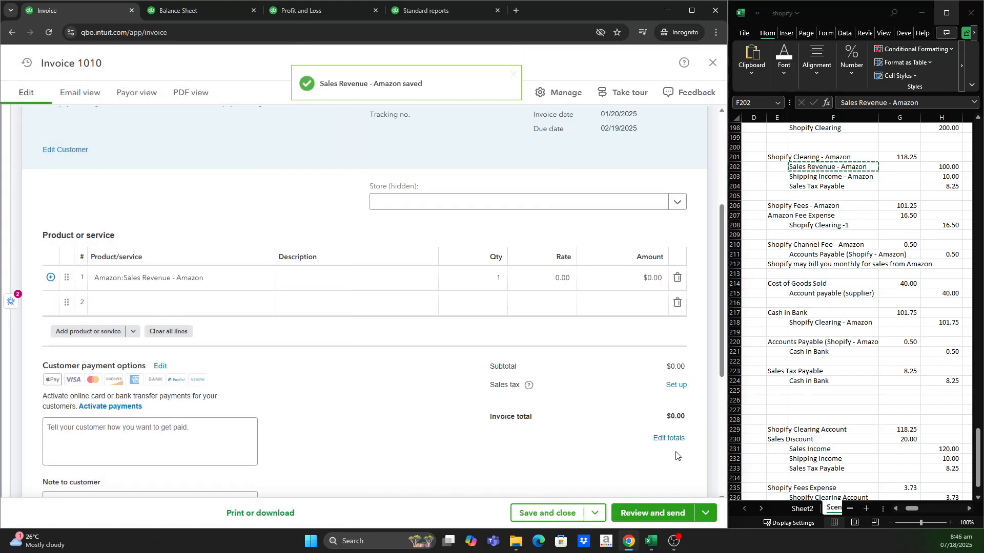
pyautogui.click(552, 283)
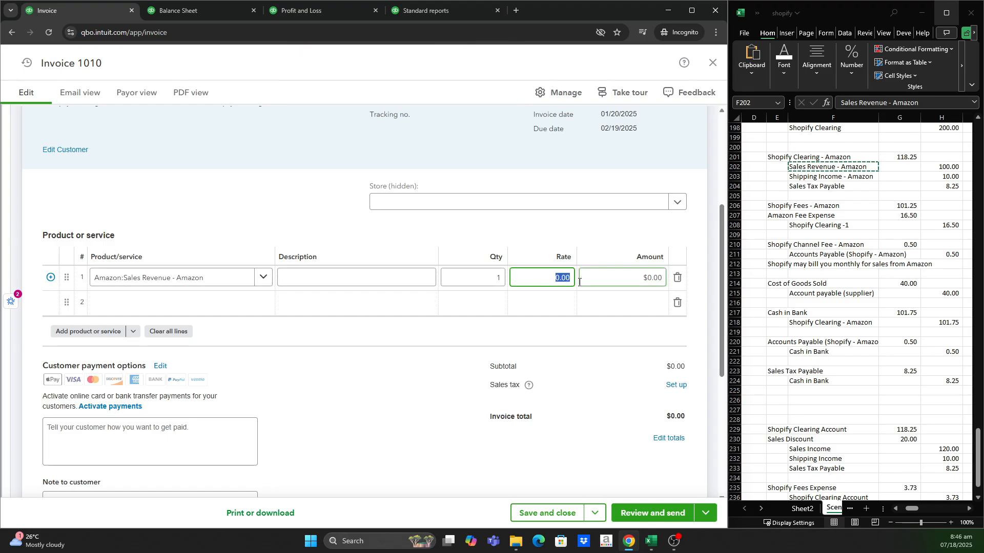
pyautogui.write('100')
# - Add a new product/service from the second invoice line and name it "Shipping Income - Amazon", copying the name from the worksheet
pyautogui.click(231, 307)
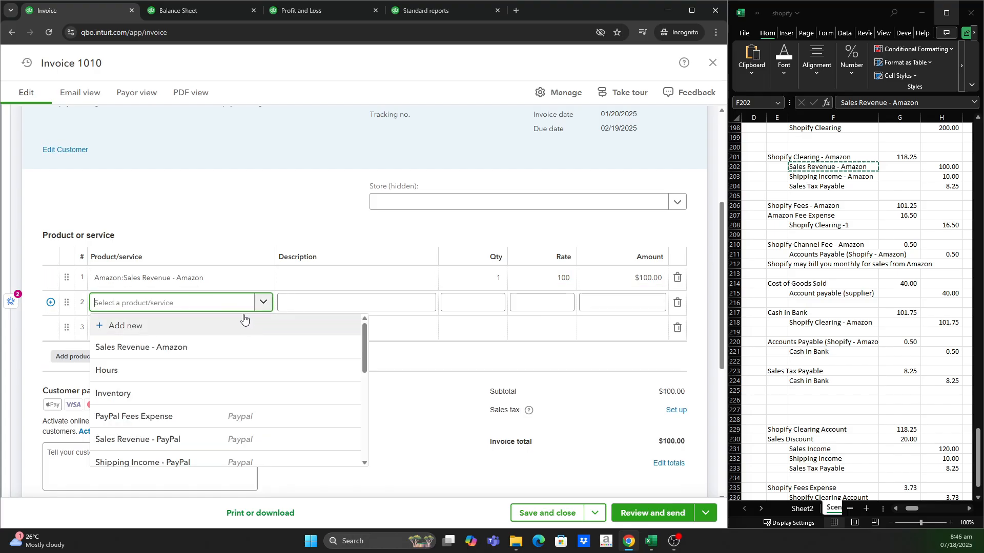
pyautogui.click(190, 331)
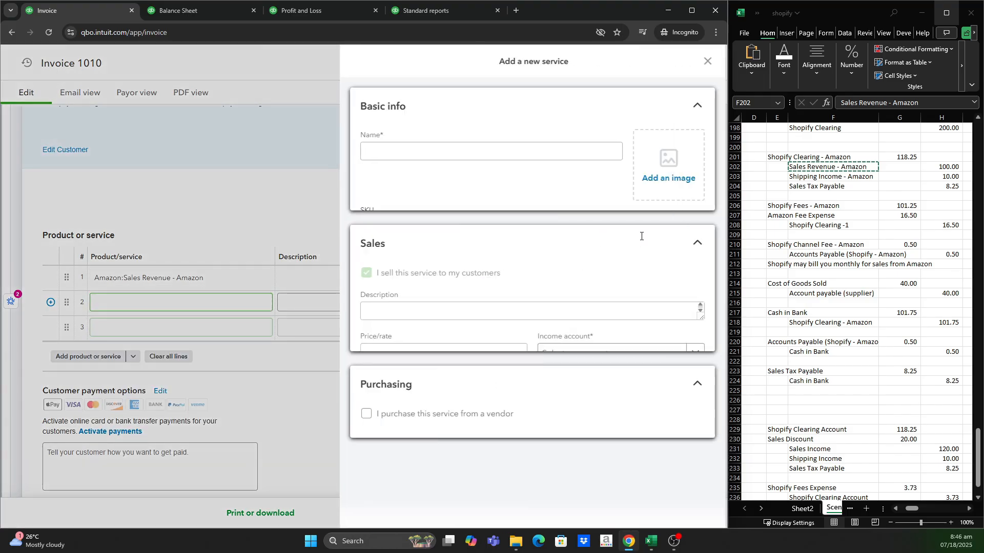
pyautogui.click(843, 180)
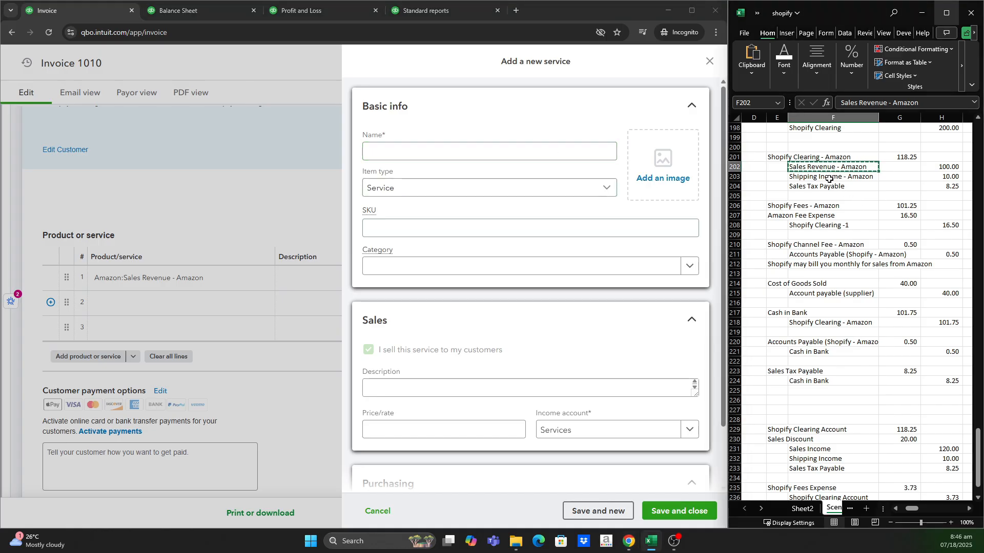
pyautogui.click(442, 152)
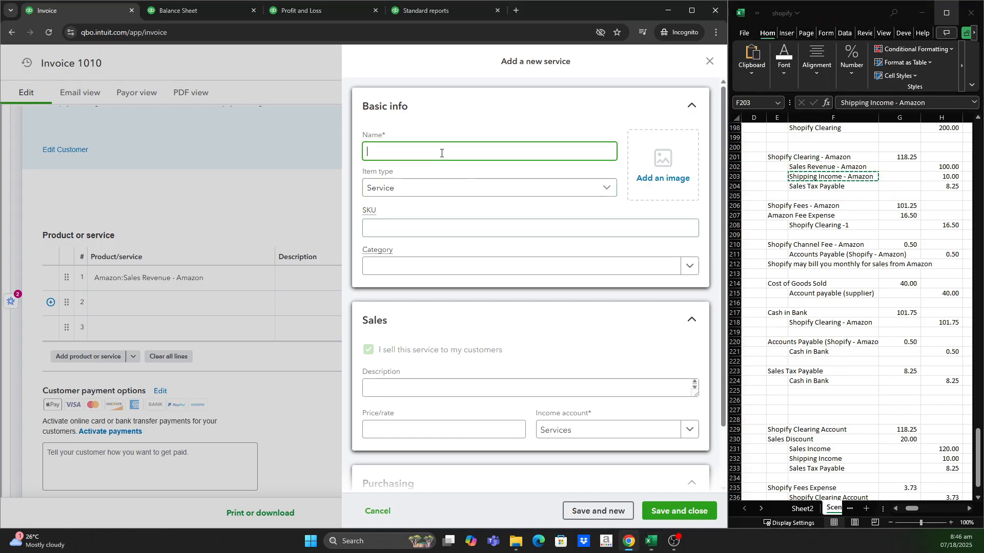
pyautogui.write('Shipping Income - Amazon')
# - Make Shipping Income - Amazon a non-inventory item and leave its category blank
pyautogui.click(610, 197)
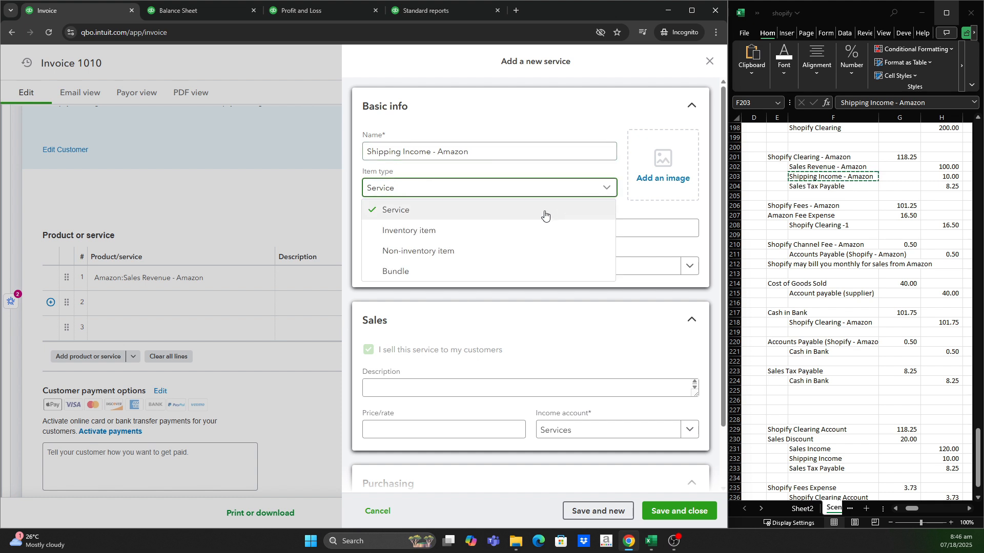
pyautogui.click(503, 251)
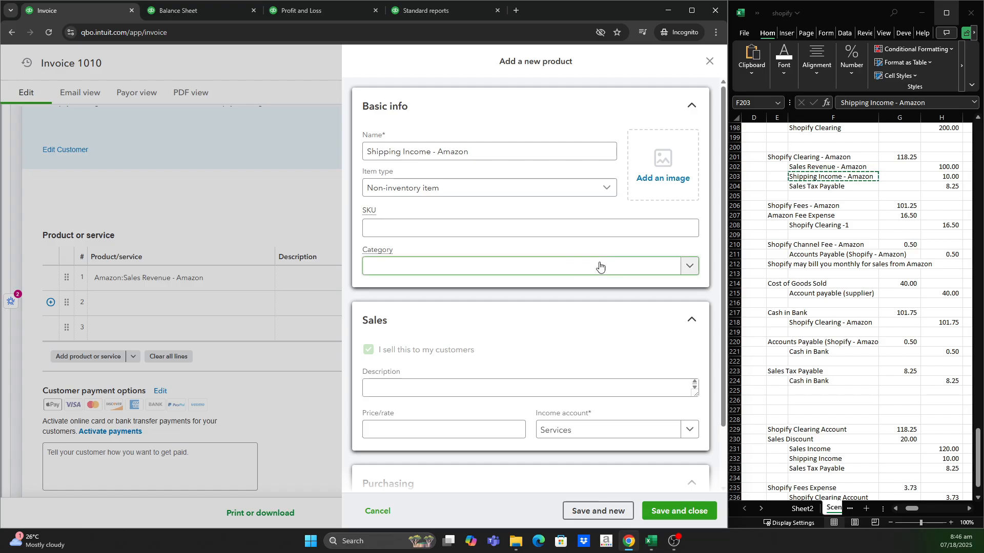
pyautogui.click(688, 266)
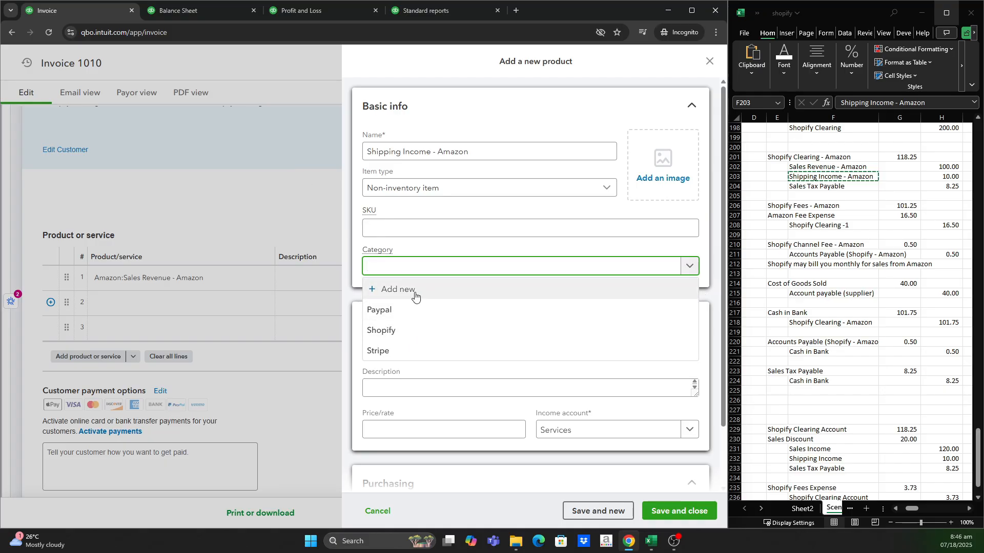
pyautogui.click(715, 302)
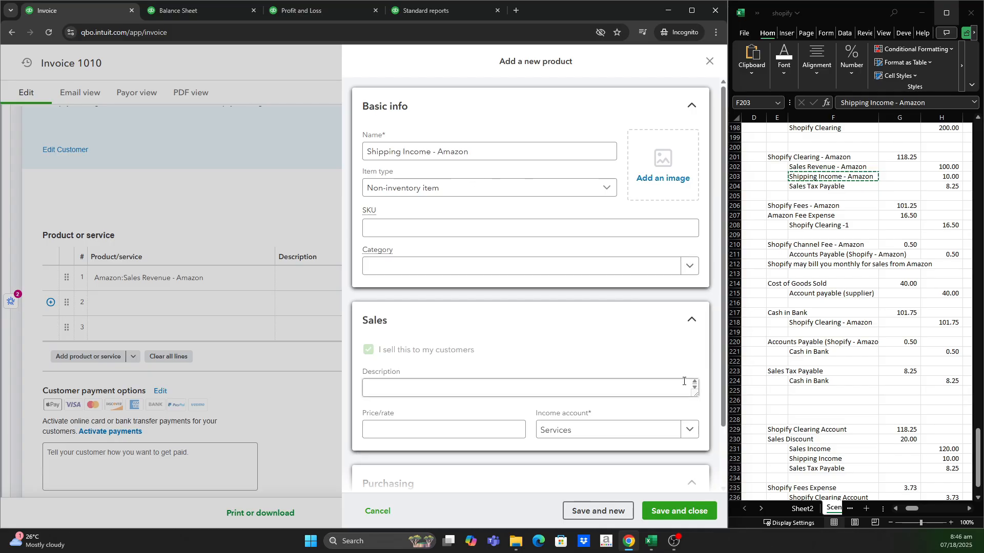
# - Set the income account of Shipping Income - Amazon to Shopify Fees - Amazon, searching accounts for "fee", and save the item
pyautogui.click(690, 430)
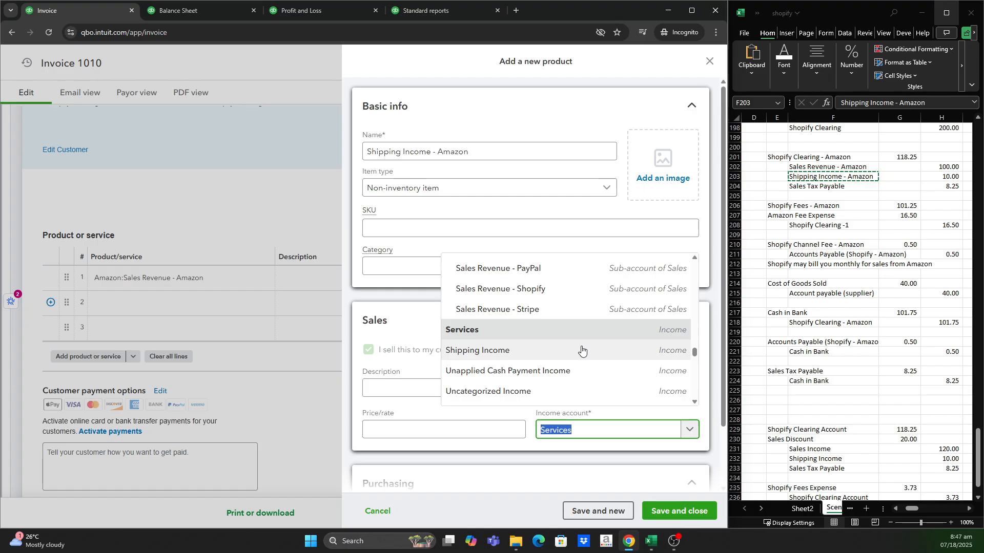
pyautogui.write('fee')
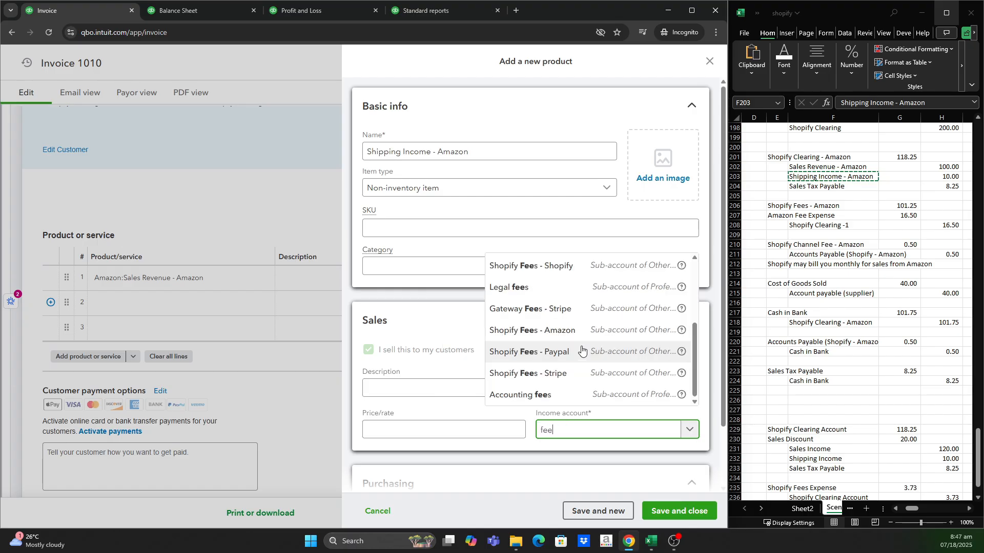
pyautogui.click(579, 330)
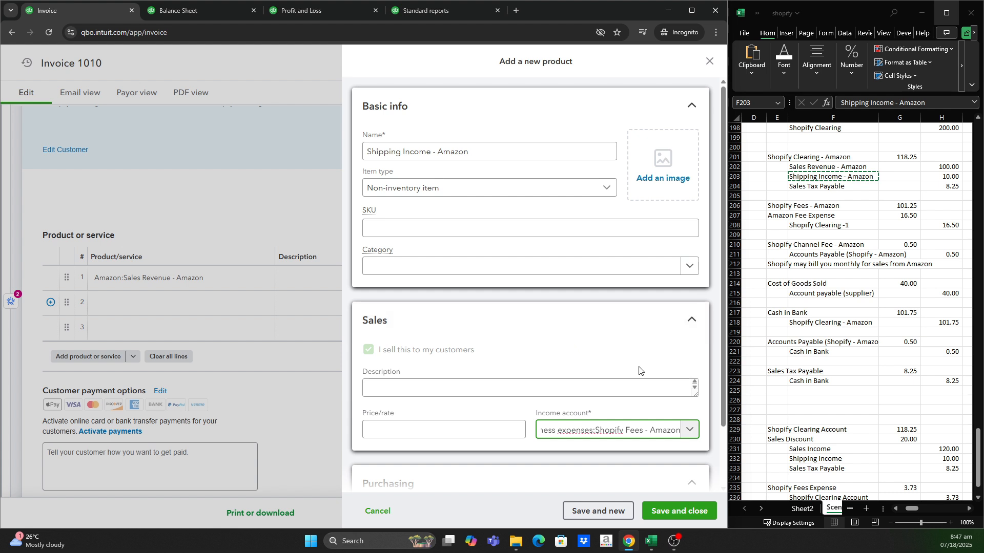
pyautogui.scroll(-2, 638, 370)
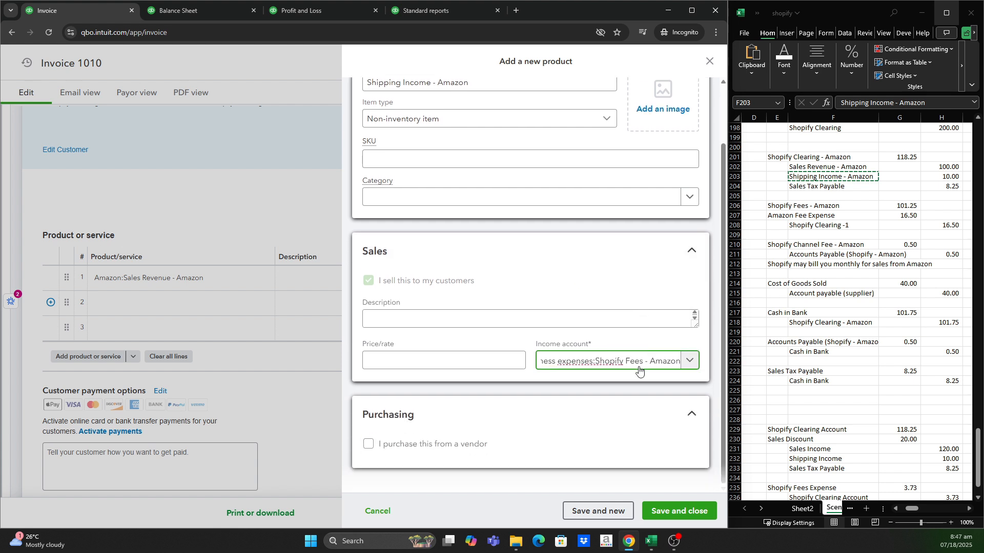
pyautogui.scroll(2, 639, 370)
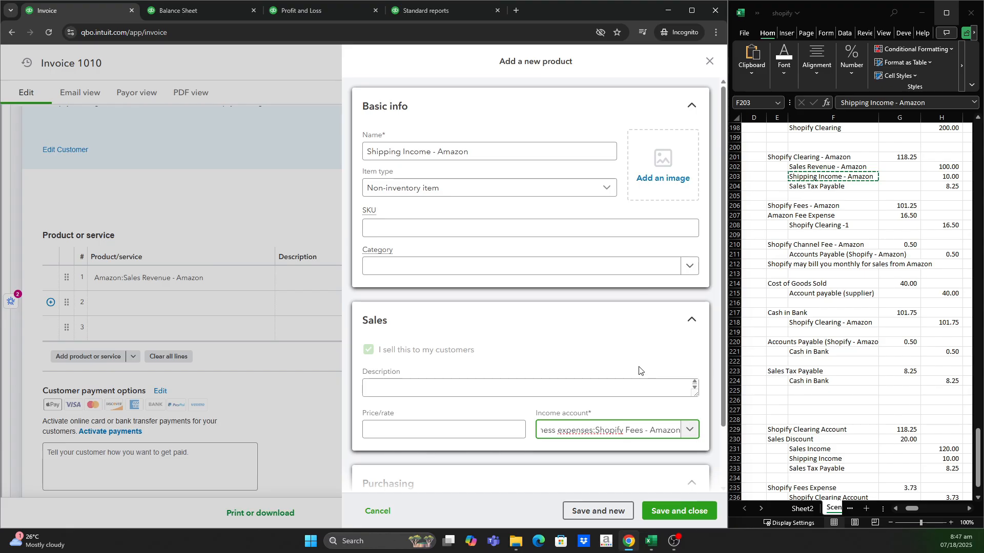
pyautogui.scroll(-2, 638, 370)
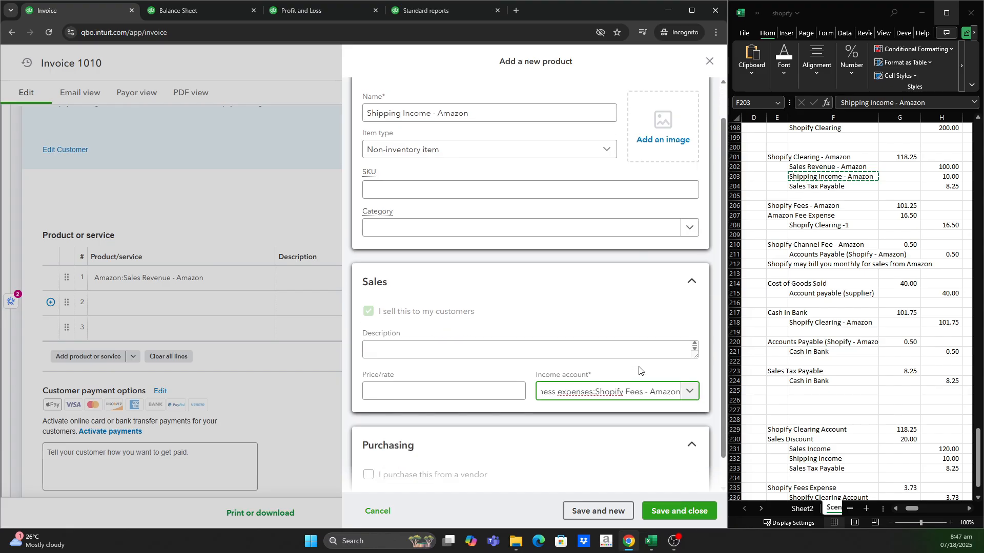
pyautogui.scroll(2, 639, 369)
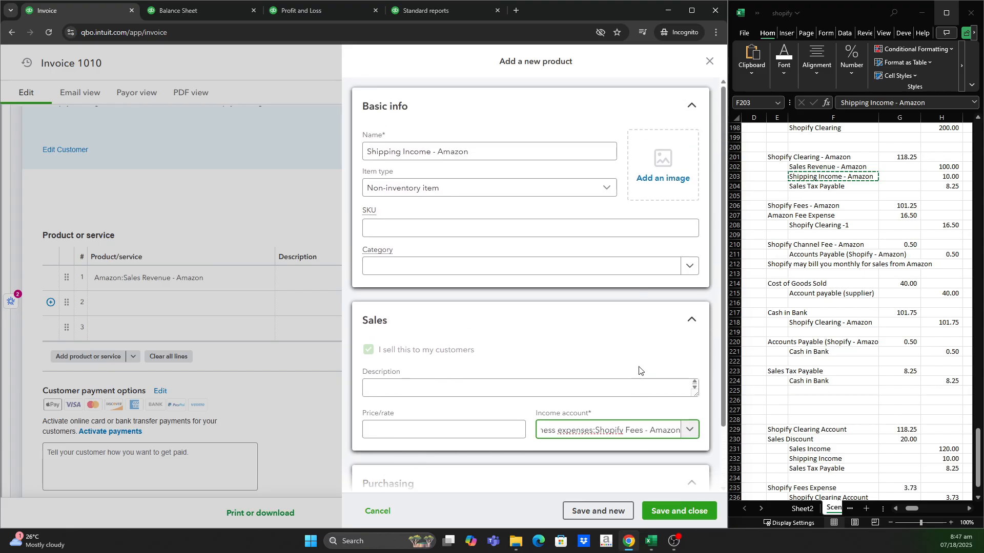
pyautogui.scroll(-2, 640, 373)
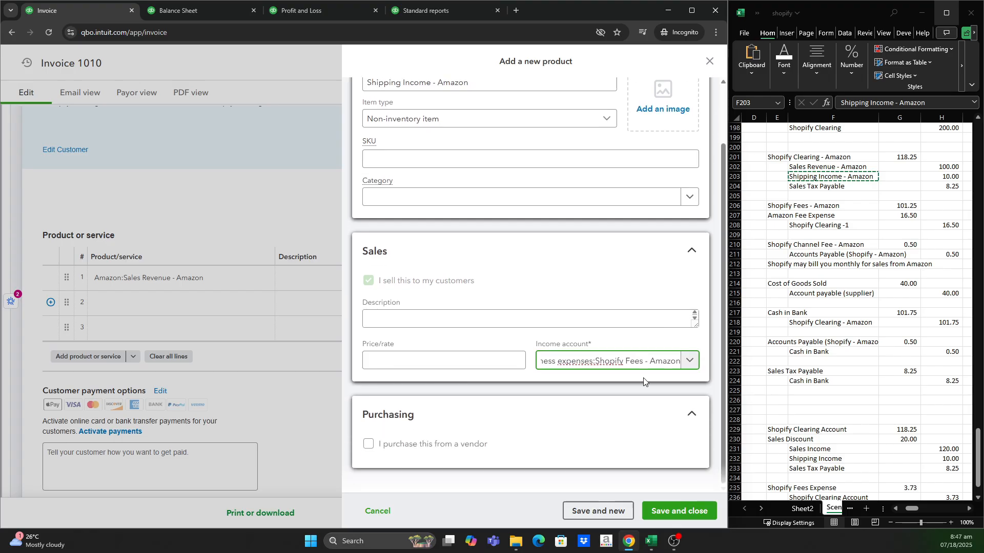
pyautogui.click(678, 515)
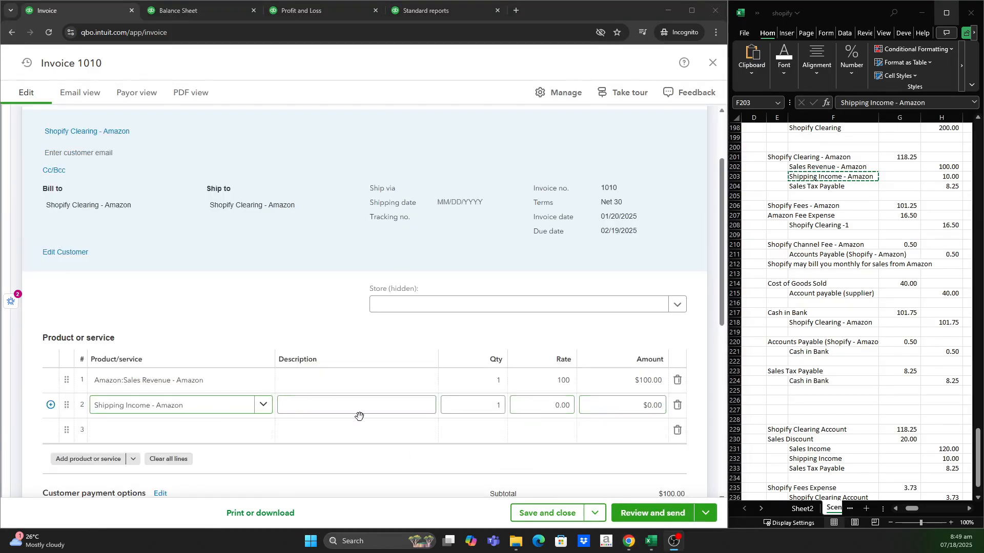
# - Delete the Shipping Income - Amazon line from the invoice and close the invoice without saving
pyautogui.click(678, 405)
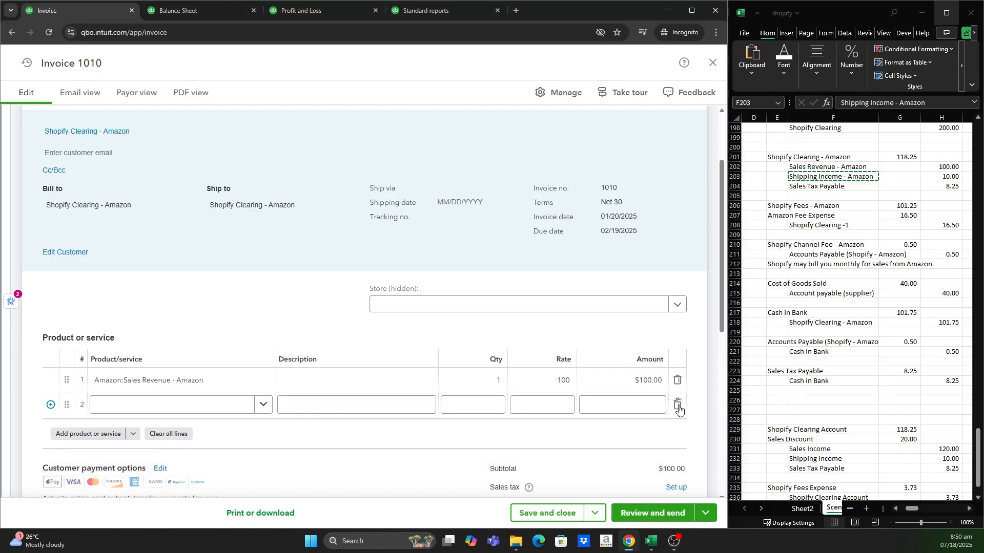
pyautogui.click(714, 63)
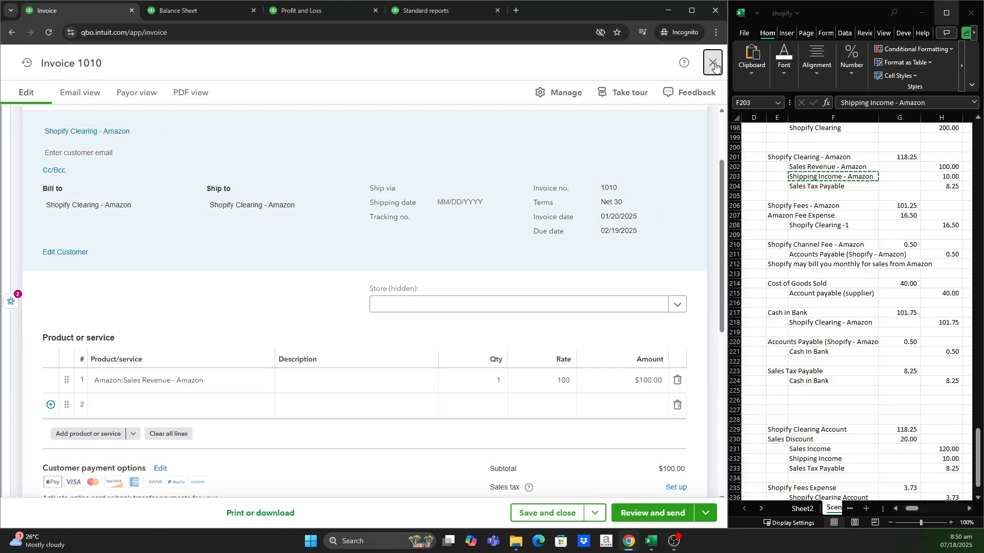
pyautogui.click(494, 313)
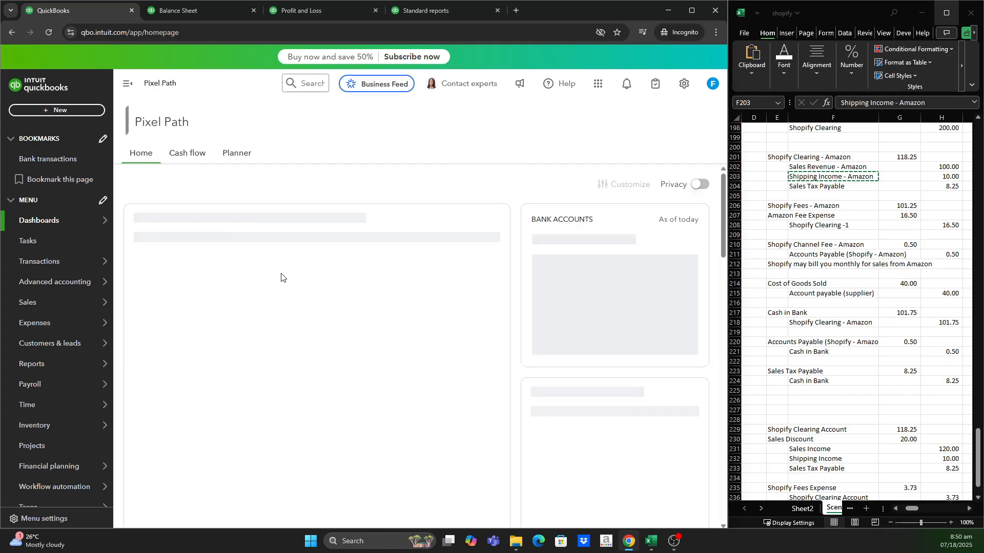
# - Return to the chart of accounts and open the Products & services list in a new browser tab
pyautogui.hotkey('alt', 'Left')
pyautogui.scroll(-3, 73, 263)
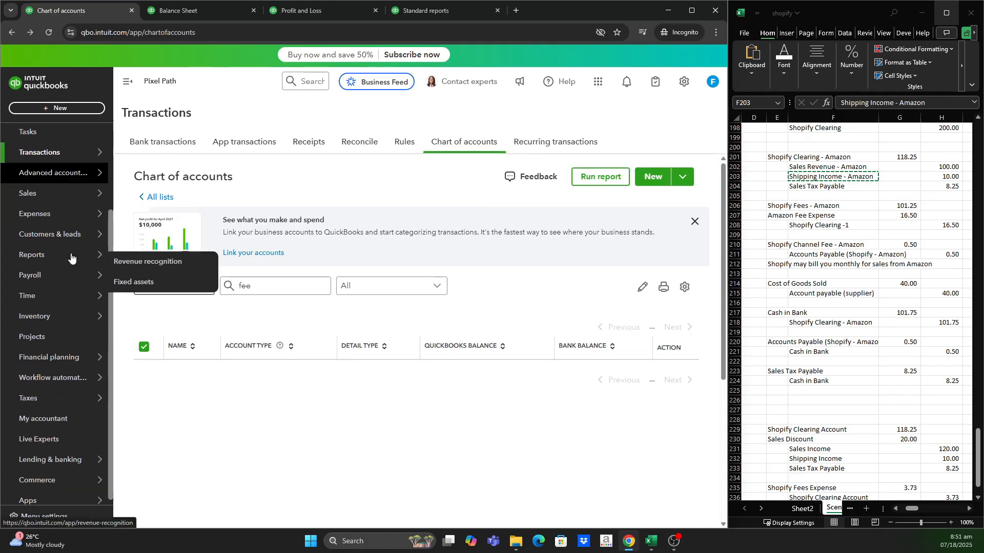
pyautogui.moveTo(102, 290)
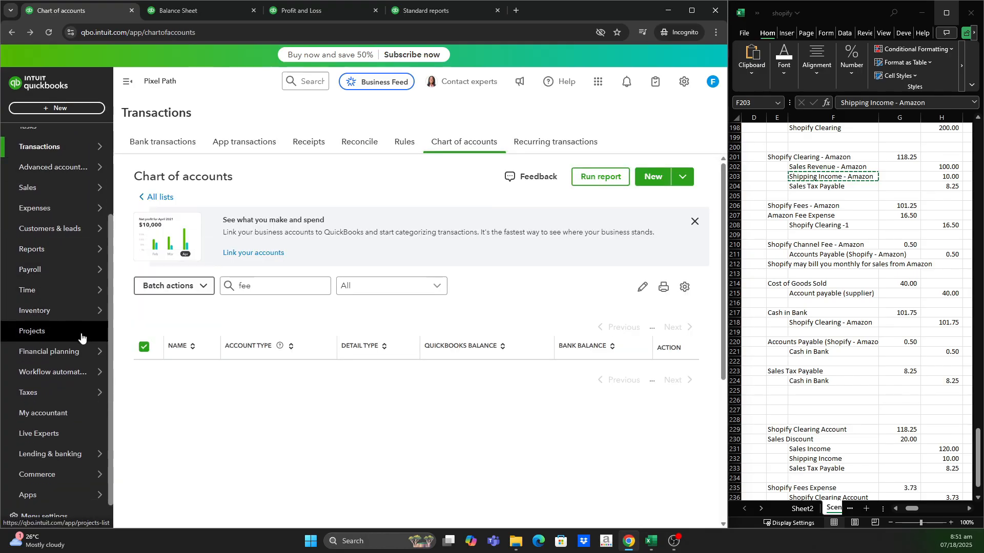
pyautogui.moveTo(75, 401)
pyautogui.scroll(2, 87, 291)
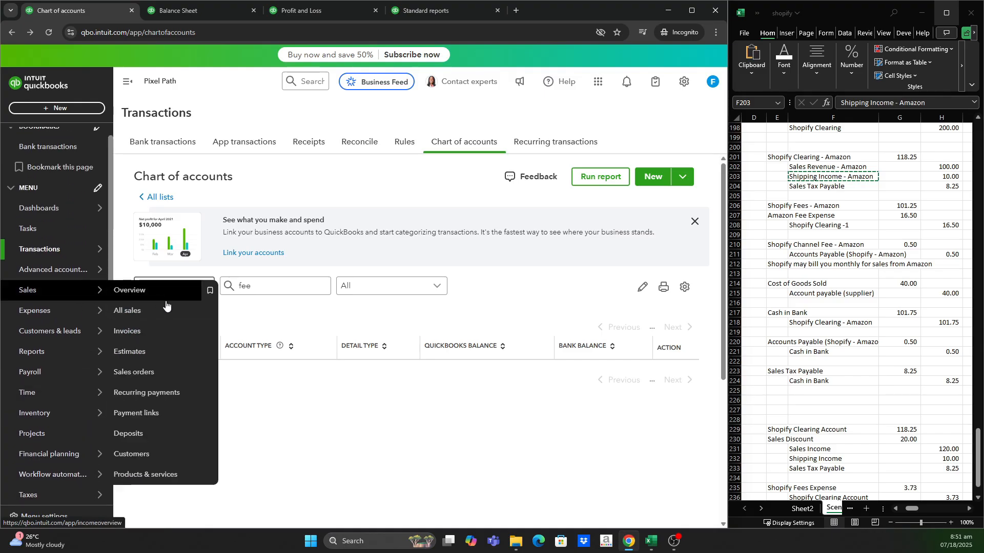
pyautogui.middleClick(163, 480)
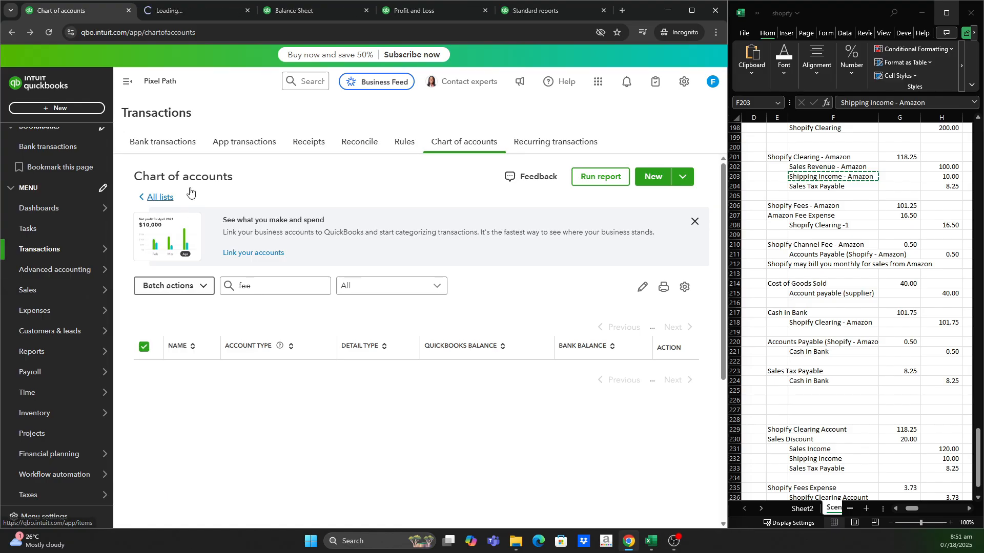
pyautogui.click(184, 12)
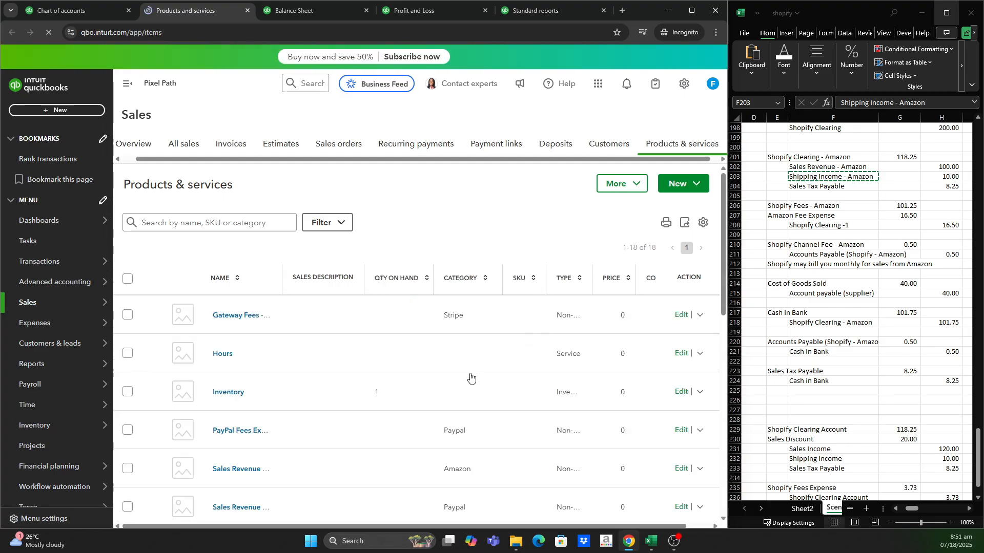
# - Collapse the navigation menu and widen the Name column of the products list to show the full item names
pyautogui.scroll(-4, 413, 368)
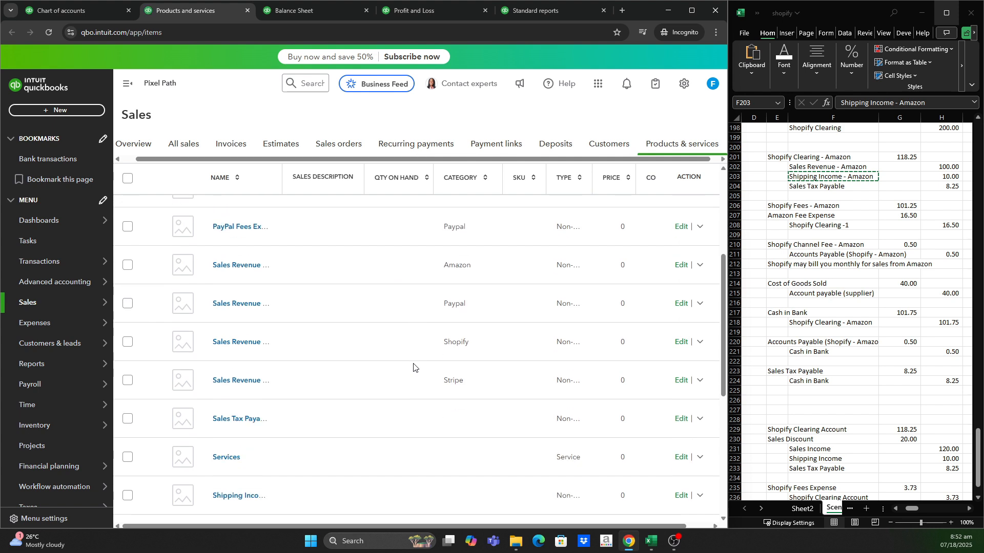
pyautogui.click(126, 85)
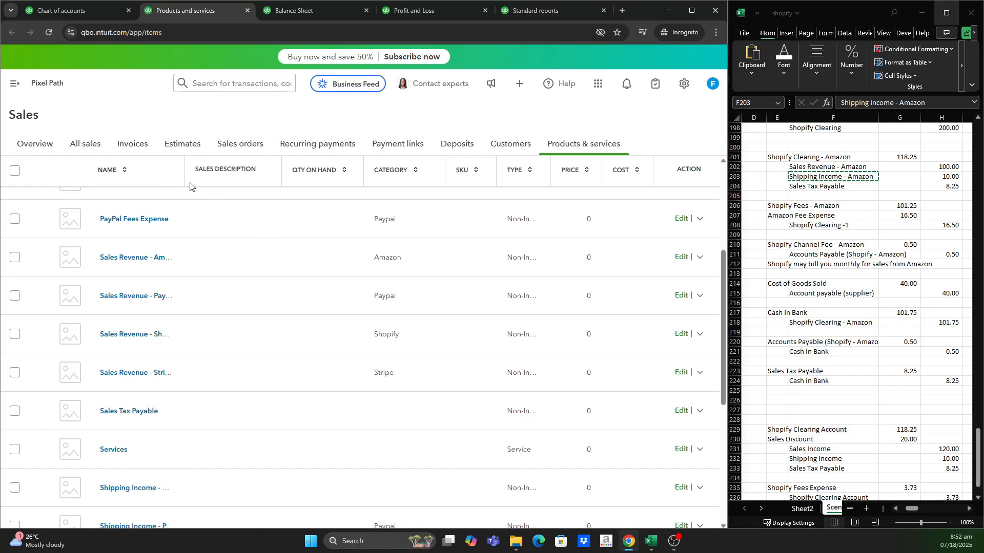
pyautogui.moveTo(184, 172); pyautogui.dragTo(216, 174)
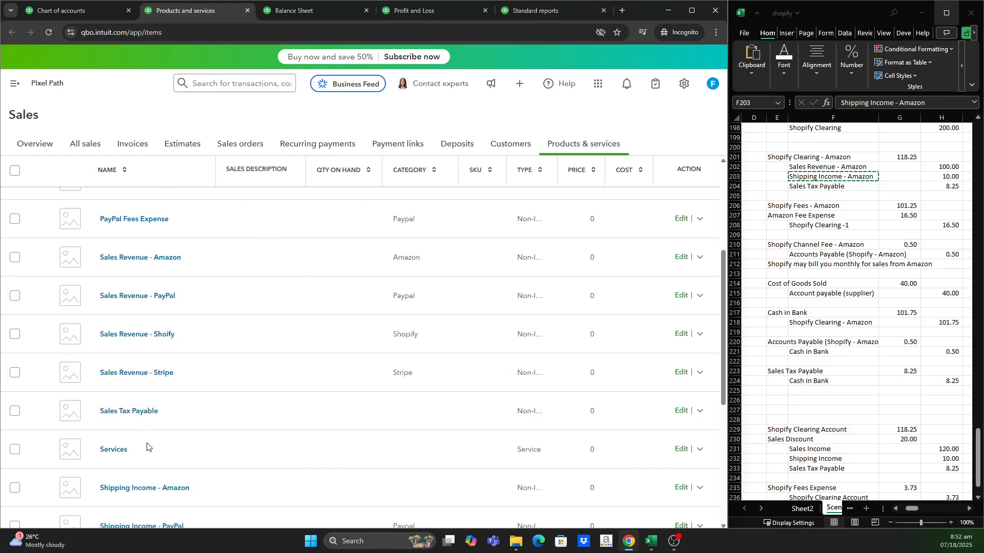
# - Open the Shipping Income - Amazon item for editing and reselect Shopify Fees - Amazon as its income account
pyautogui.click(681, 487)
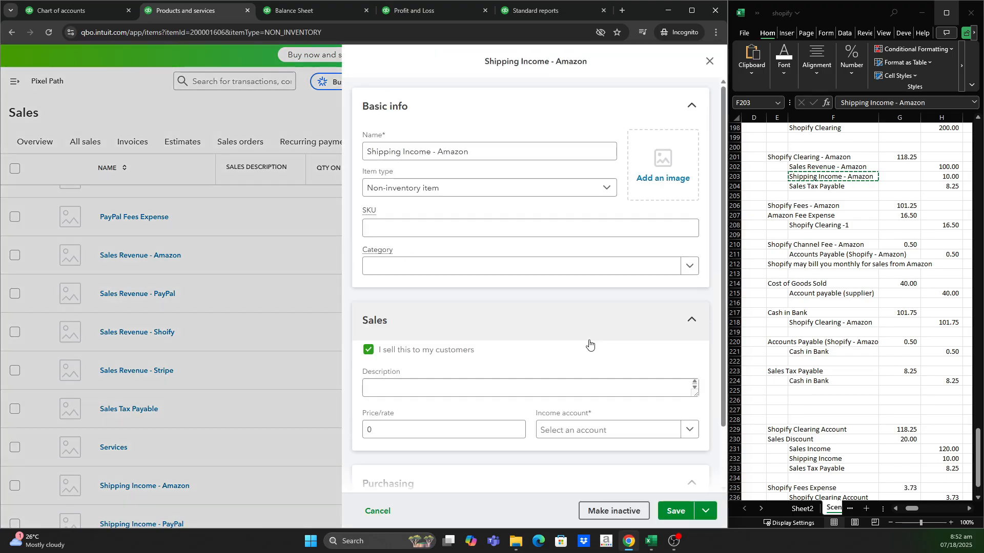
pyautogui.scroll(-1, 589, 333)
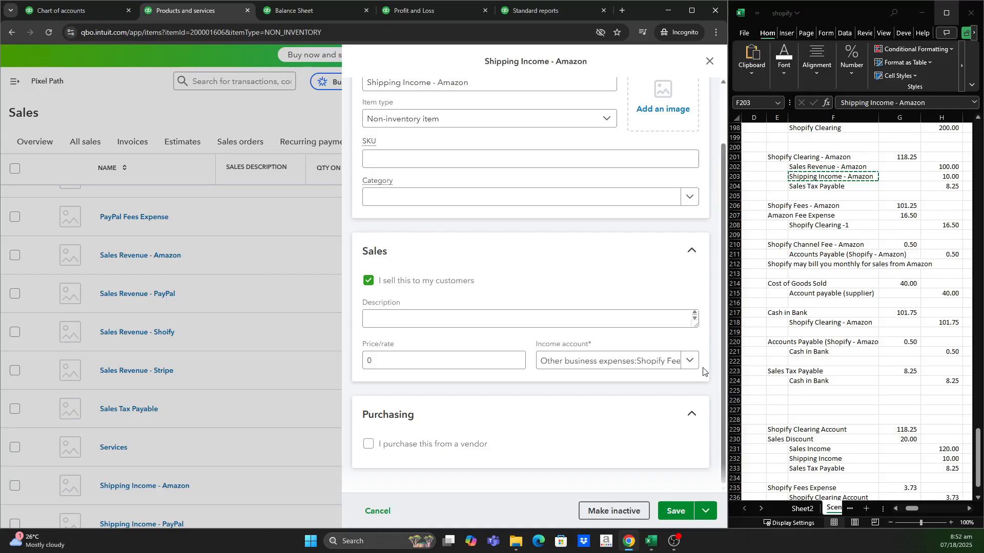
pyautogui.click(689, 370)
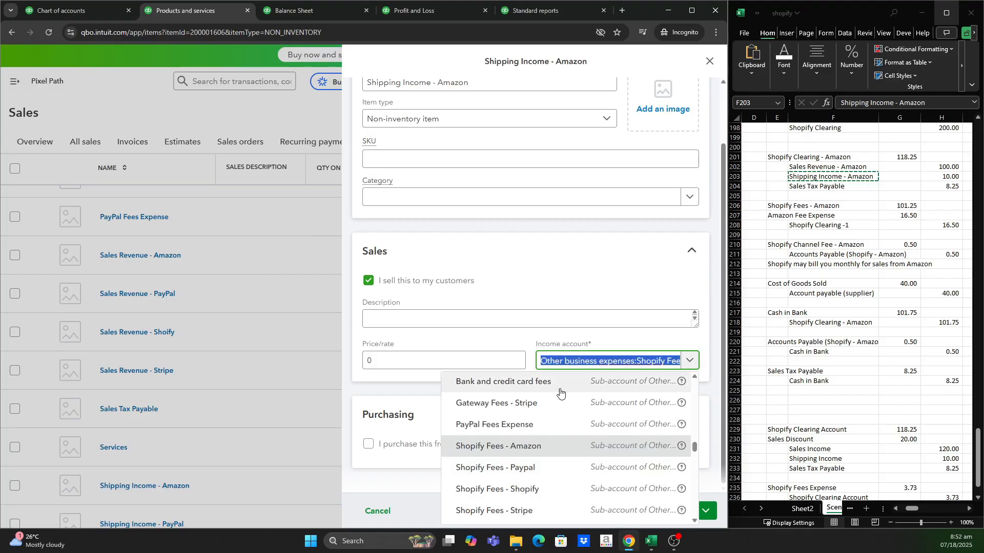
pyautogui.scroll(-2, 544, 418)
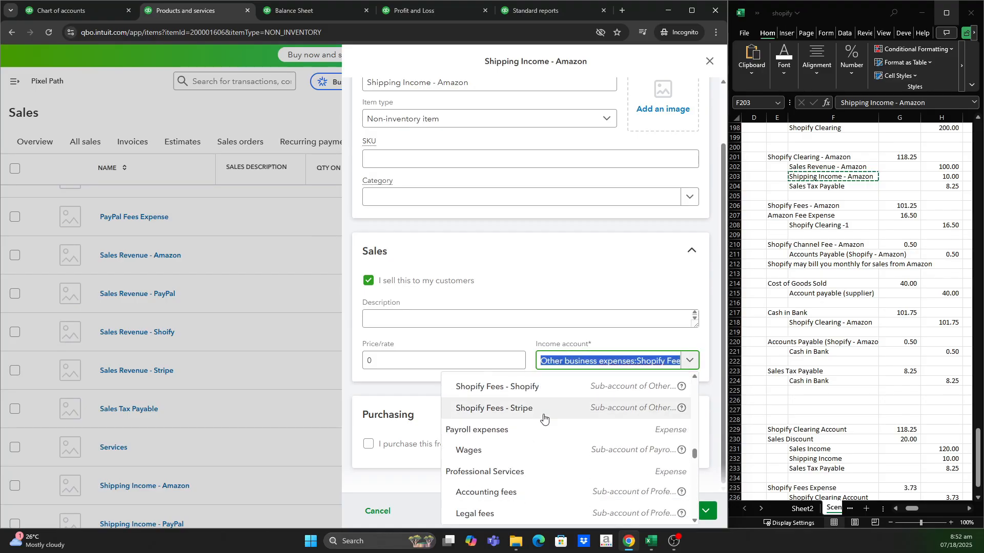
pyautogui.scroll(2, 544, 417)
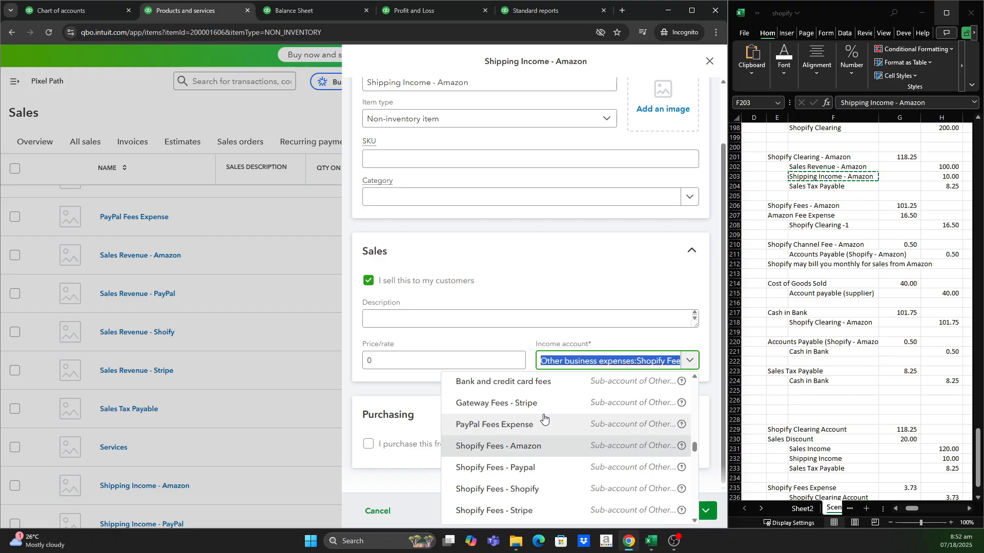
pyautogui.write('ah')
pyautogui.press('BackSpace')
pyautogui.write('shi')
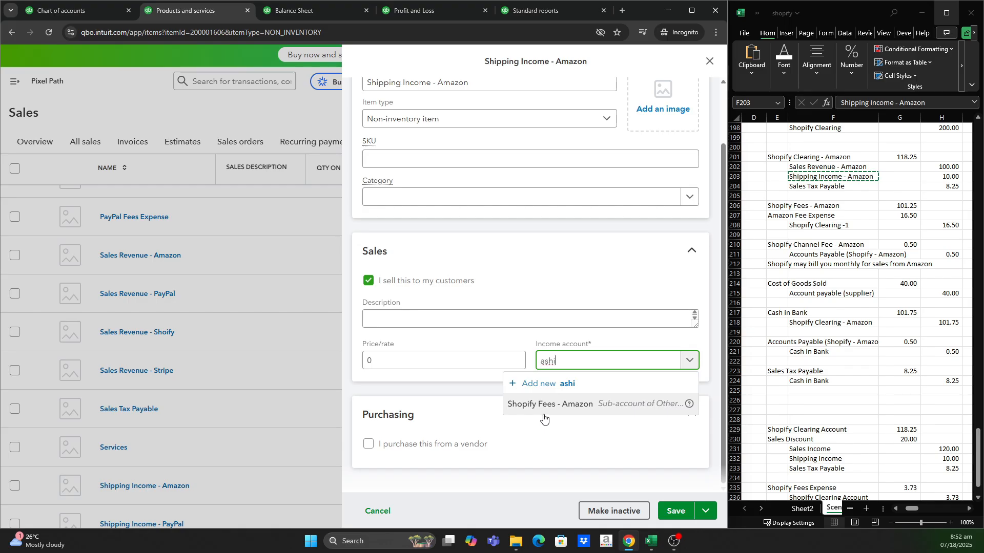
pyautogui.click(545, 410)
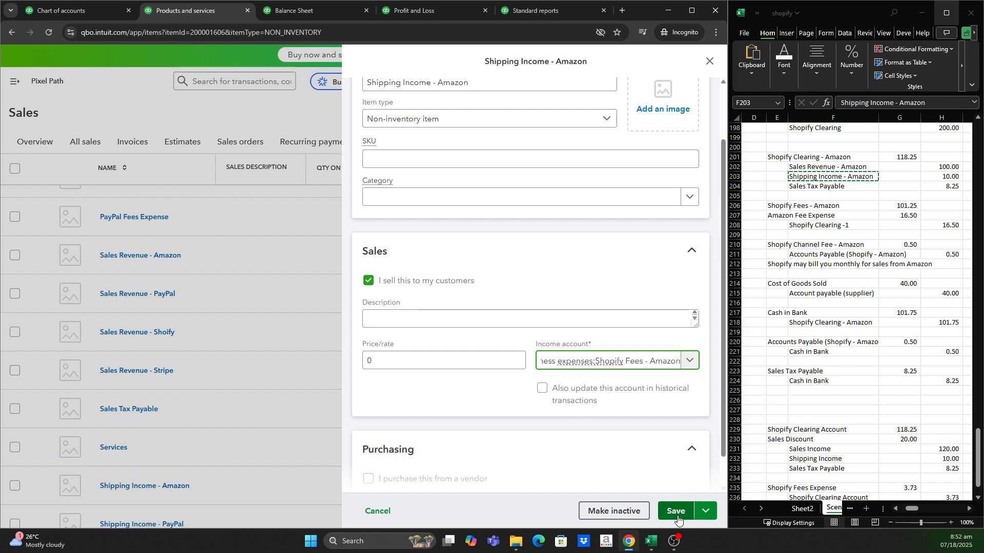
# - Assign the Shipping Income - Amazon item to the Amazon category and save the item
pyautogui.click(692, 202)
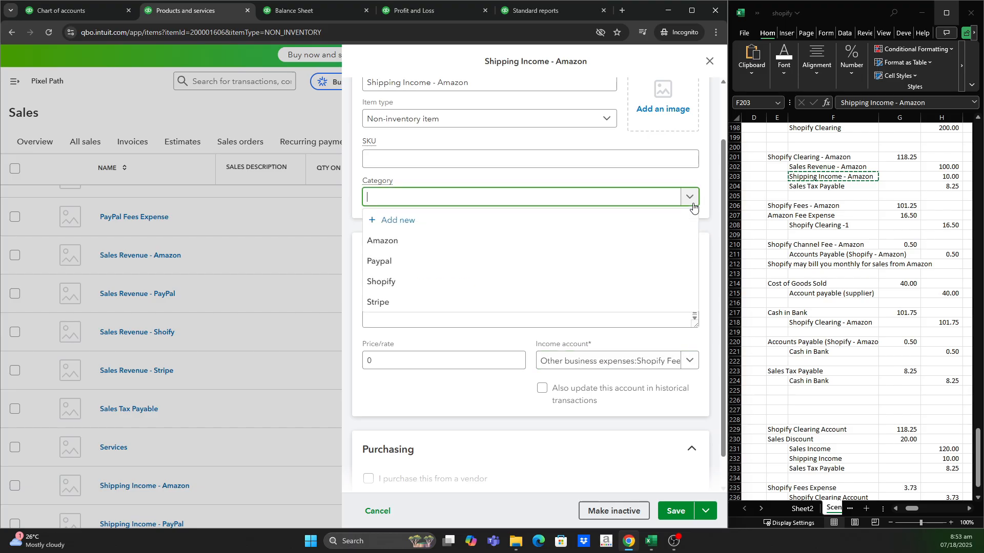
pyautogui.click(562, 245)
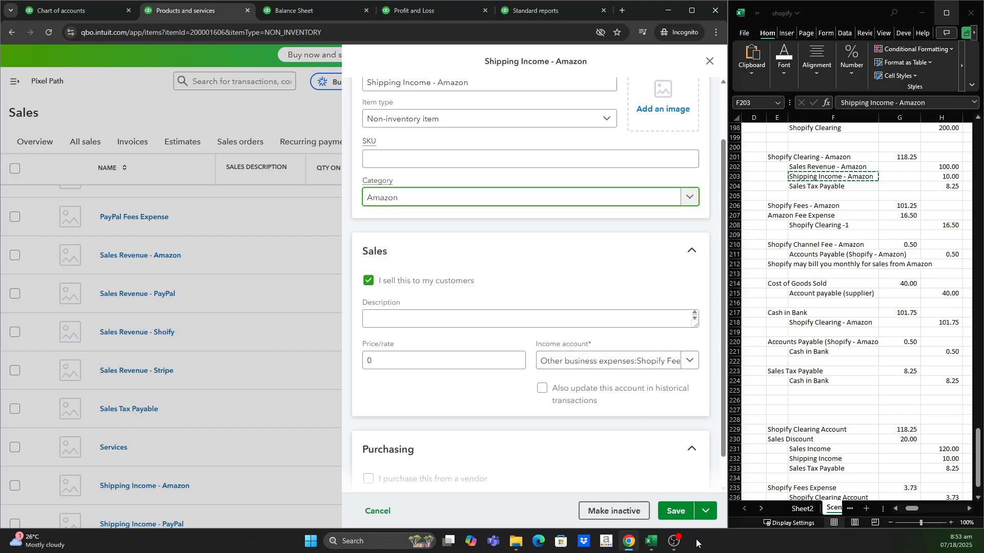
pyautogui.click(677, 512)
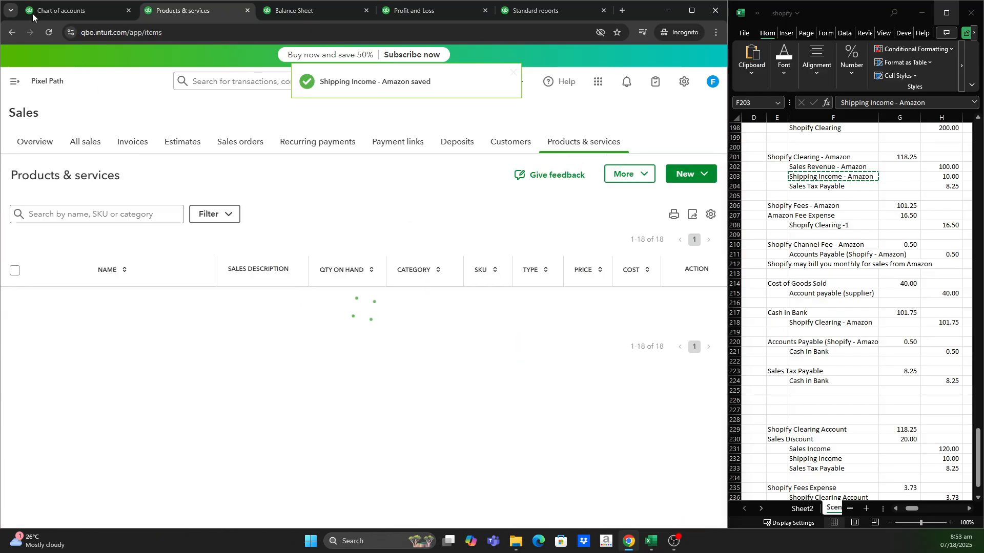
# - Return to the chart of accounts and create a new invoice for the customer Shopify Clearing - Amazon
pyautogui.click(60, 11)
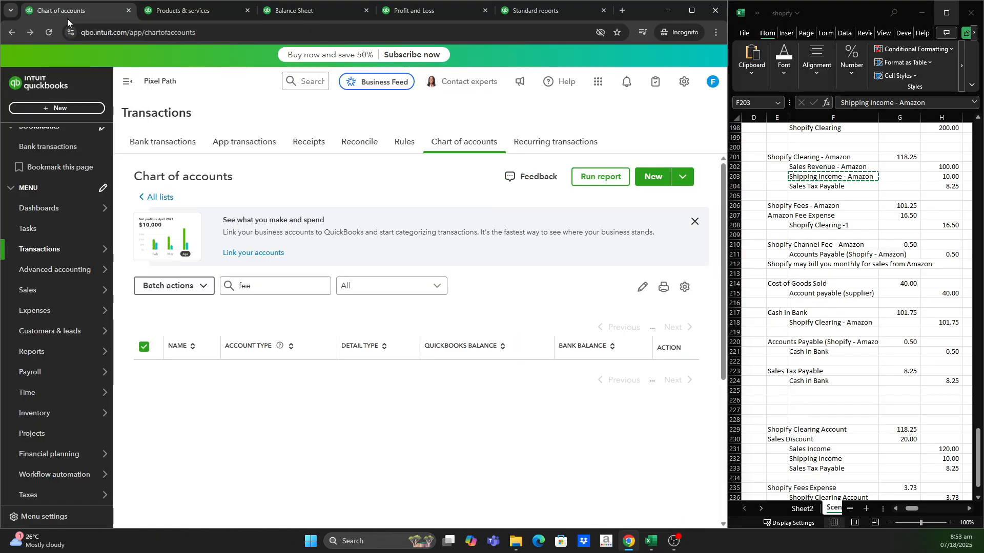
pyautogui.click(87, 110)
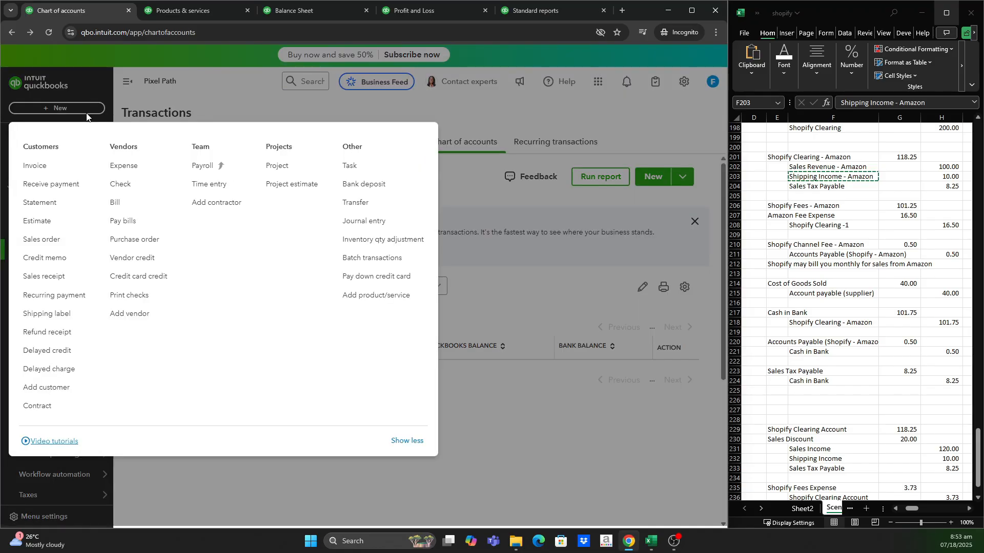
pyautogui.click(68, 175)
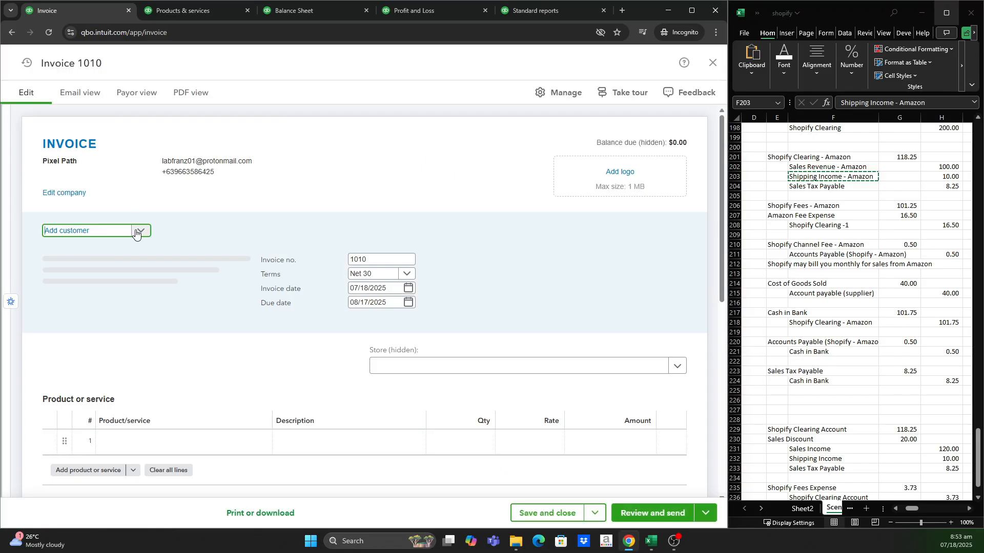
pyautogui.click(140, 231)
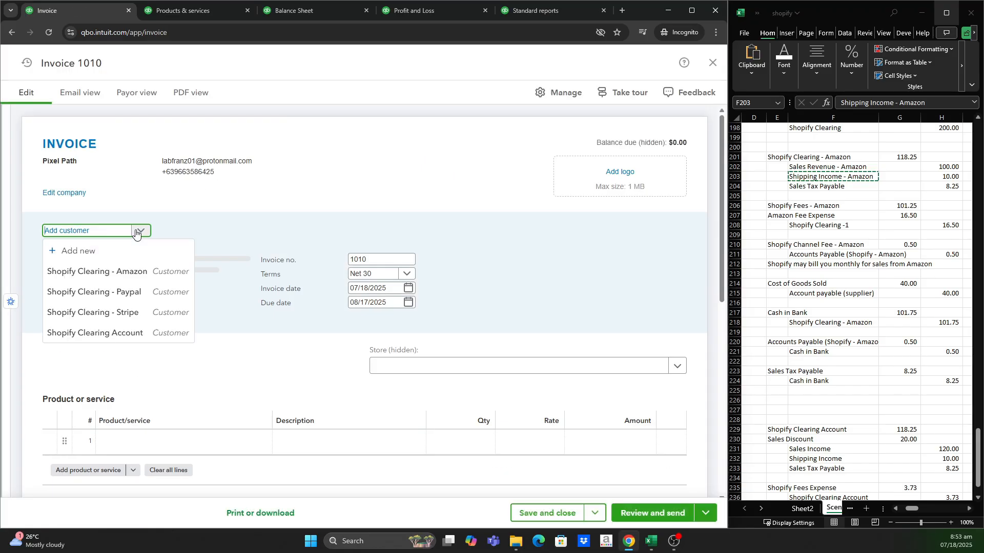
pyautogui.click(123, 273)
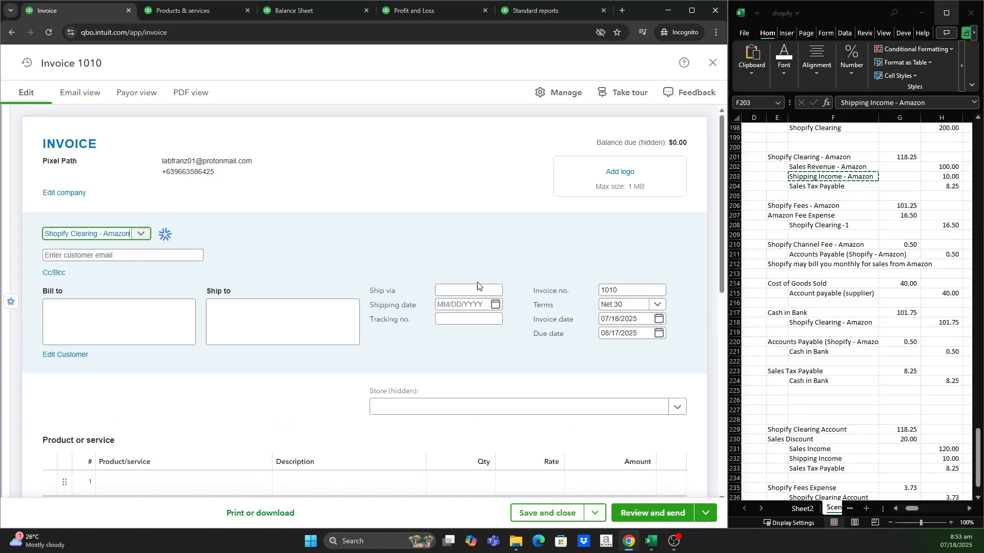
# - Set the invoice date to 01/20/2025
pyautogui.click(660, 319)
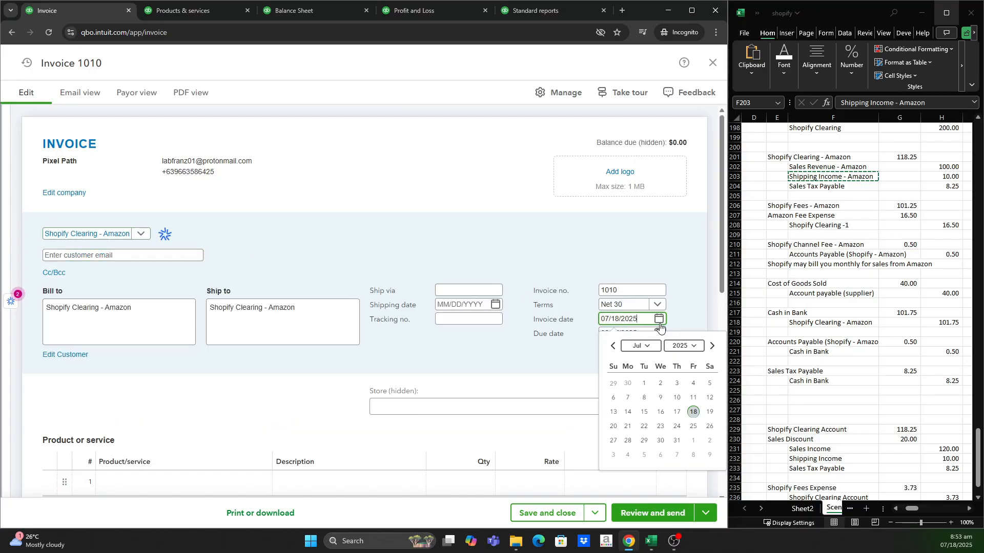
pyautogui.click(654, 352)
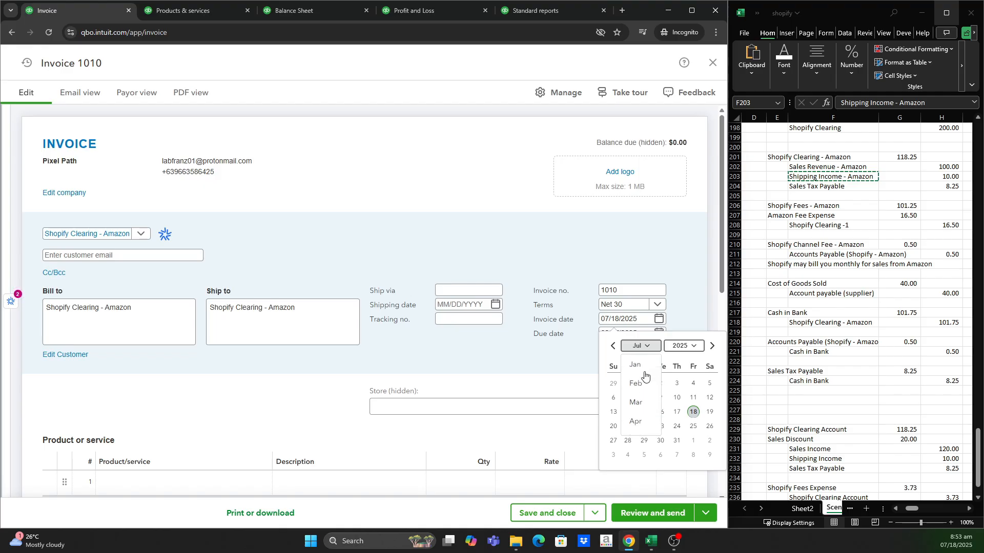
pyautogui.click(639, 367)
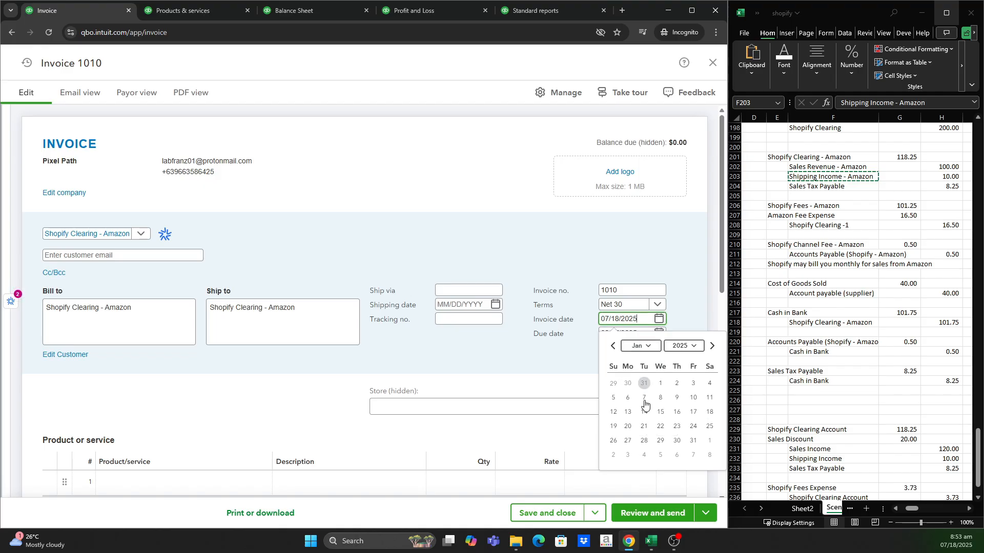
pyautogui.click(628, 427)
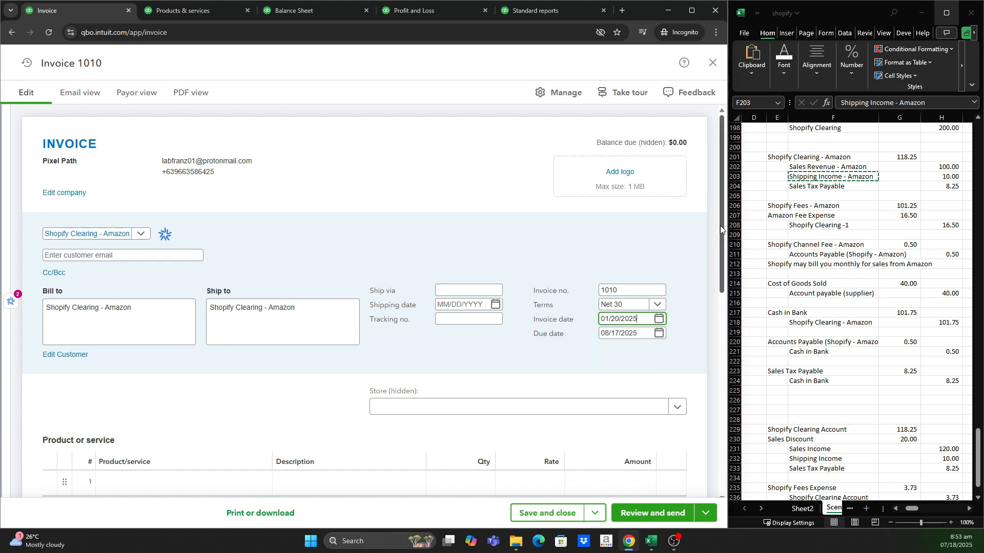
# - Add Sales Revenue - Amazon as the first invoice line, with its rate of 100.00 copied from the Excel journal entry
pyautogui.scroll(-4, 721, 223)
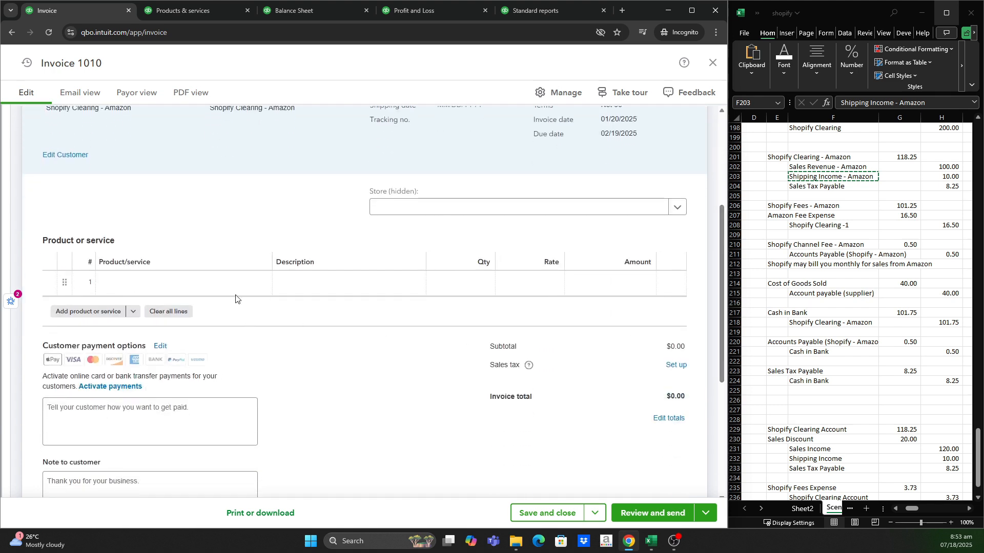
pyautogui.click(238, 284)
pyautogui.click(263, 282)
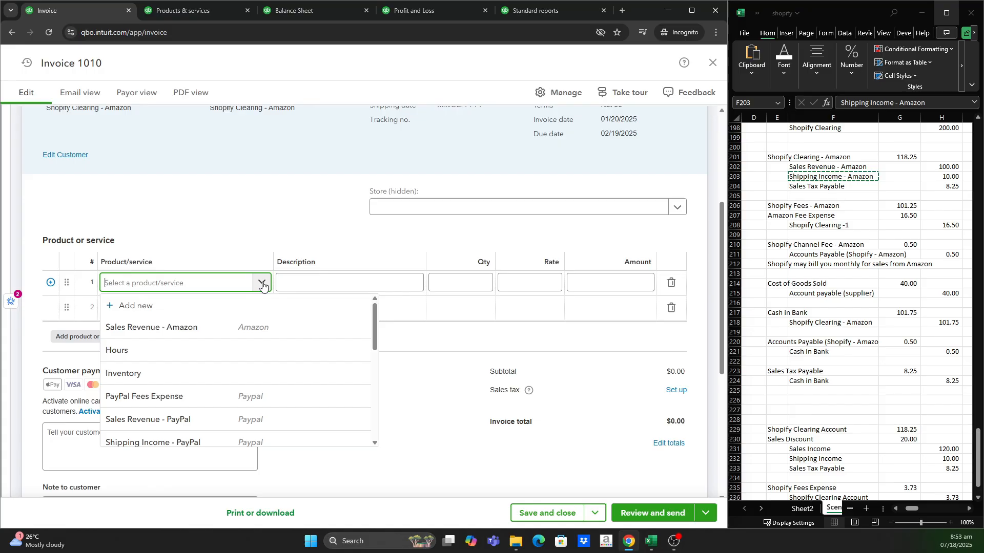
pyautogui.click(210, 331)
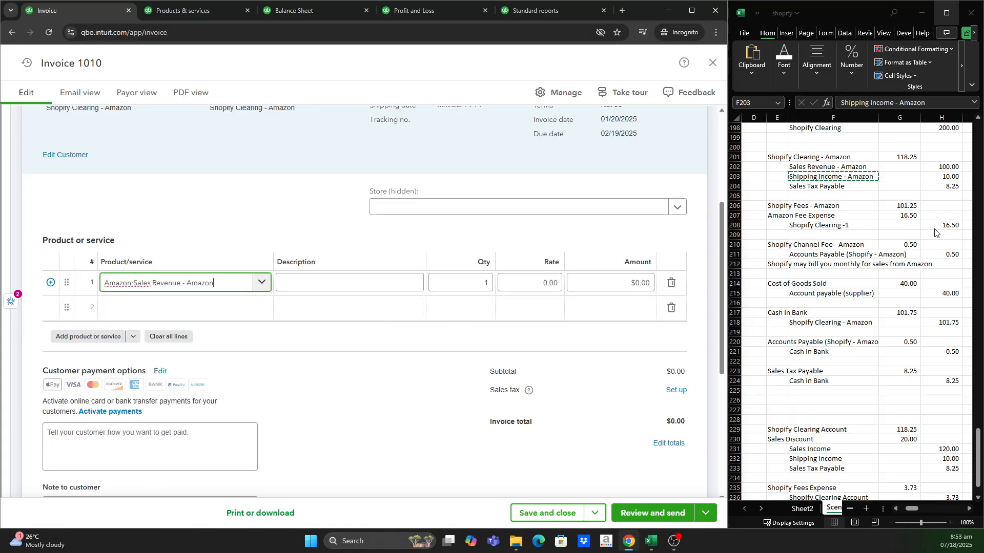
pyautogui.click(948, 166)
pyautogui.hotkey('ctrl', 'c')
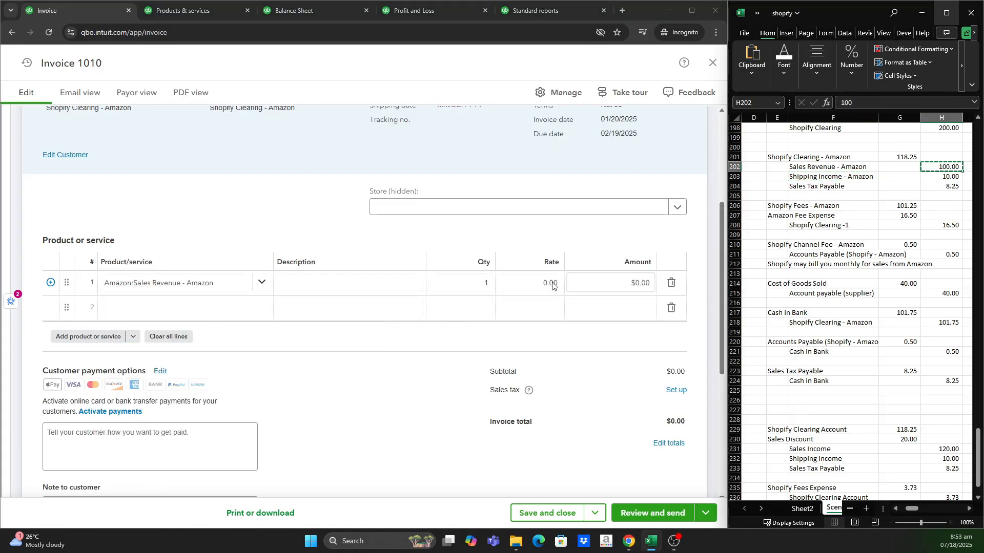
pyautogui.click(552, 286)
pyautogui.hotkey('ctrl', 'v')
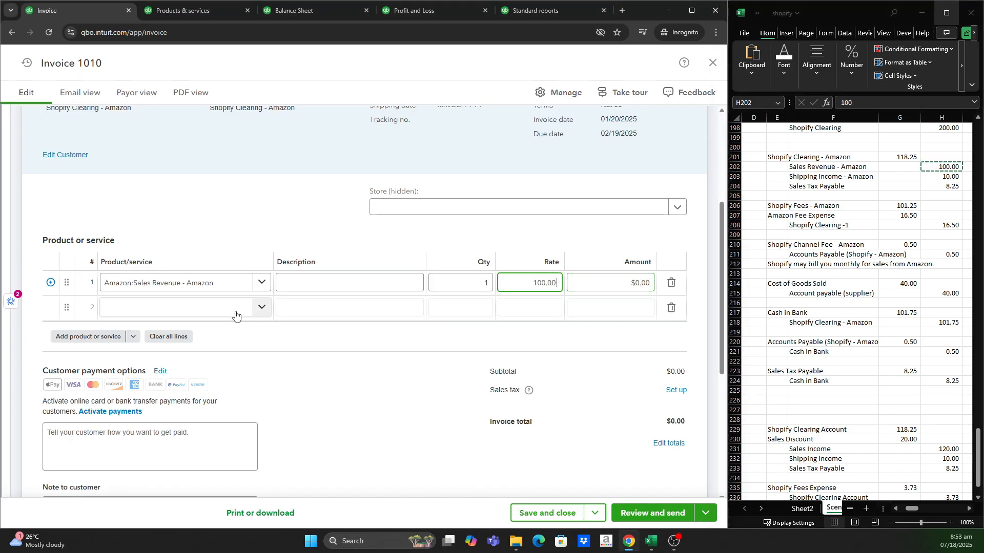
# - Add Shipping Income - Amazon as the second invoice line with a rate of 10
pyautogui.click(213, 309)
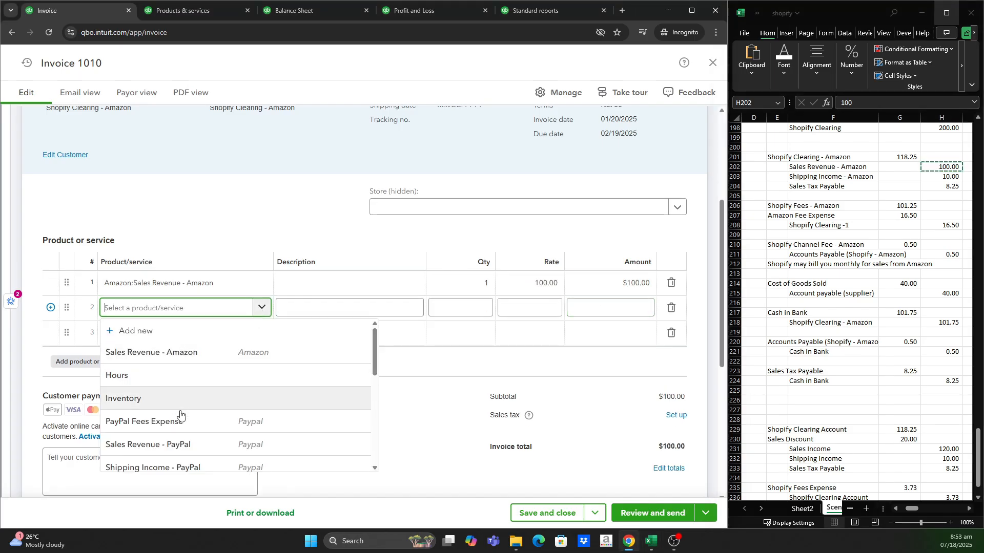
pyautogui.scroll(-2, 181, 419)
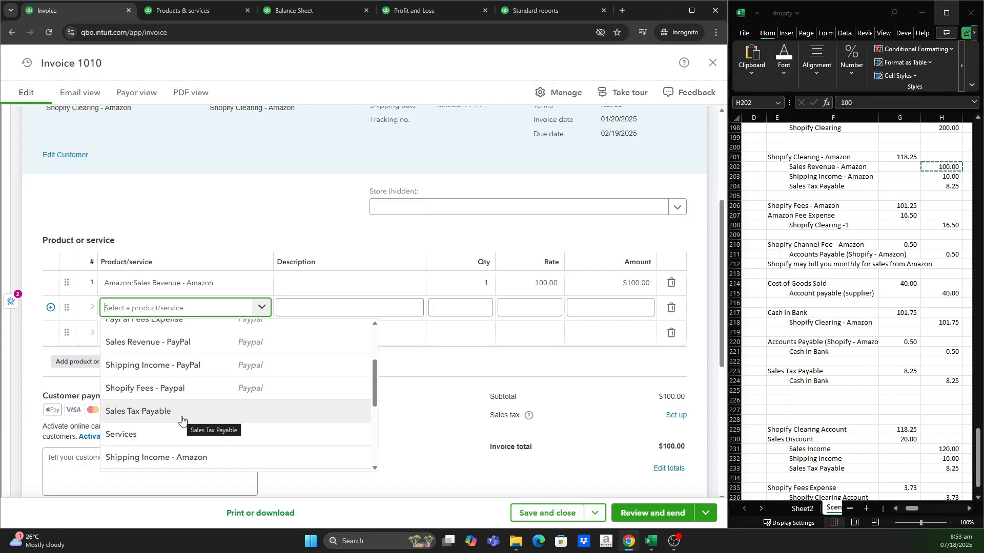
pyautogui.scroll(-3, 185, 418)
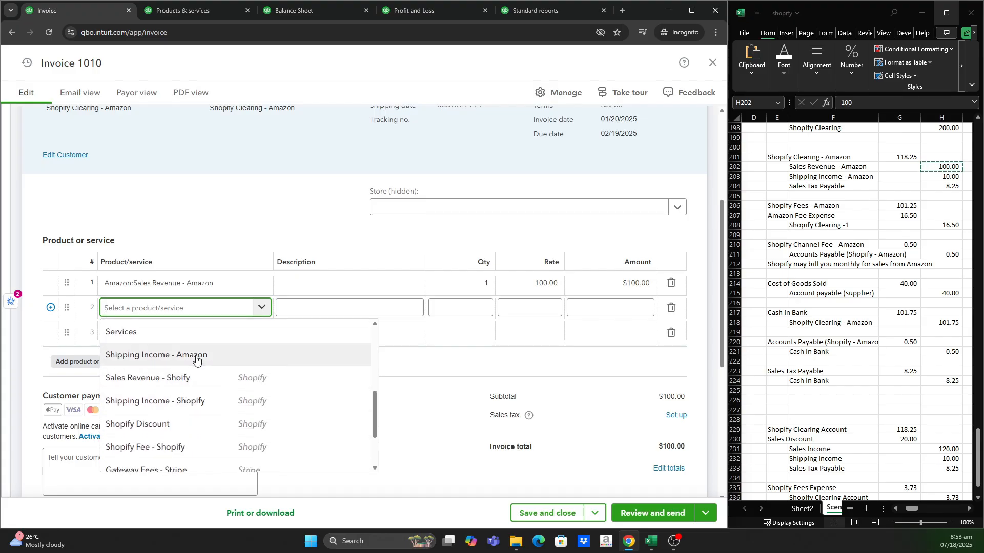
pyautogui.click(196, 360)
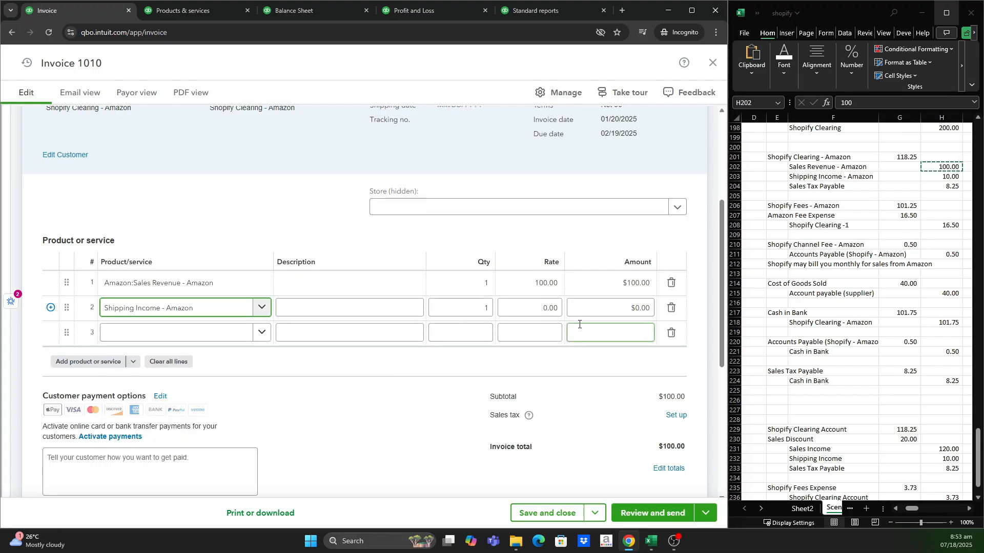
pyautogui.click(537, 307)
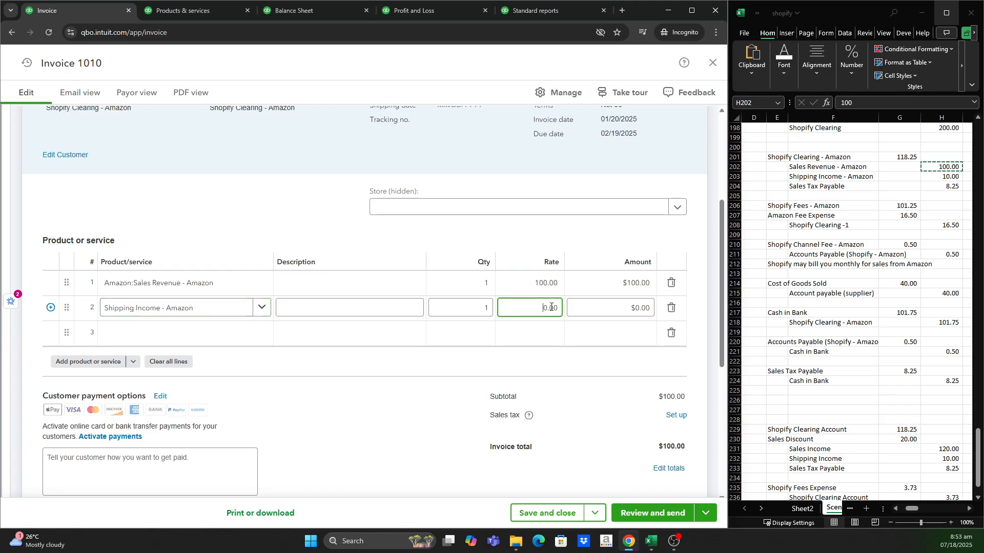
pyautogui.write('10')
# - Add a new item from the third invoice line and name it Shopify Fees - Amazon, copied from cell E206 of the Excel journal entry
pyautogui.click(209, 339)
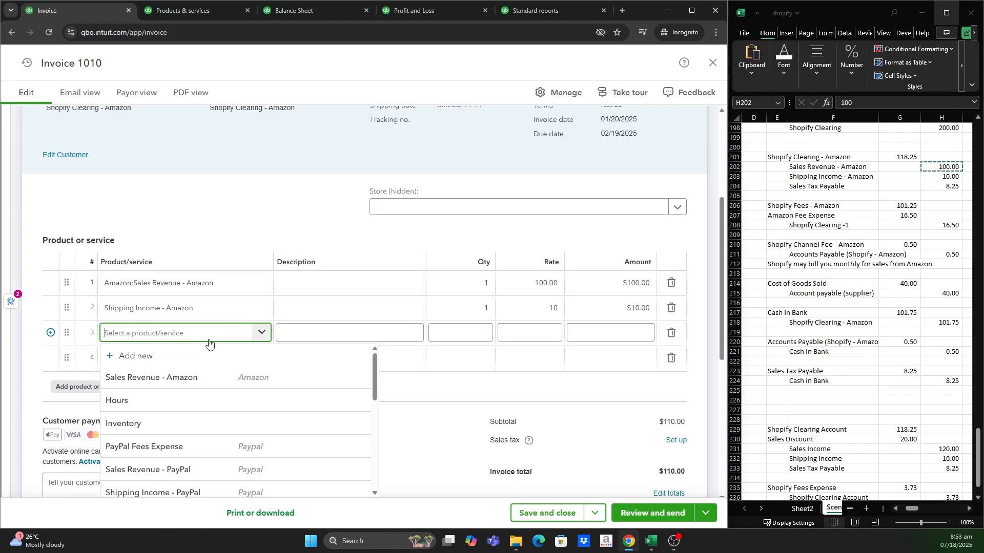
pyautogui.click(148, 361)
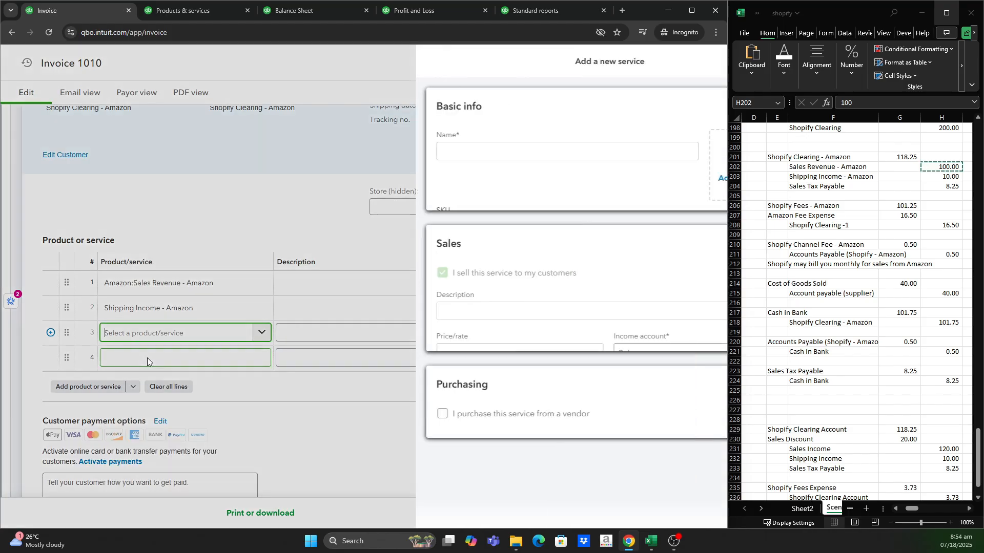
pyautogui.click(779, 207)
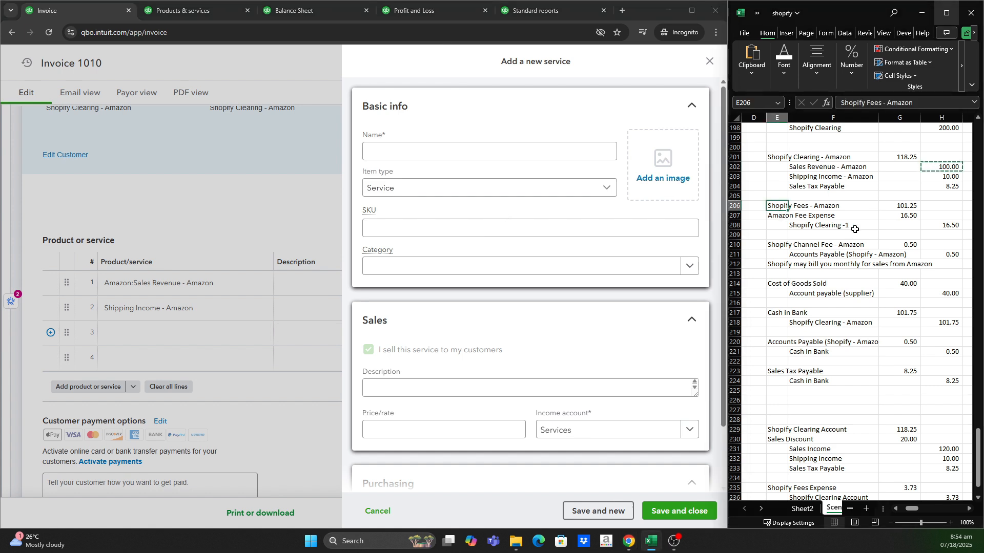
pyautogui.click(491, 153)
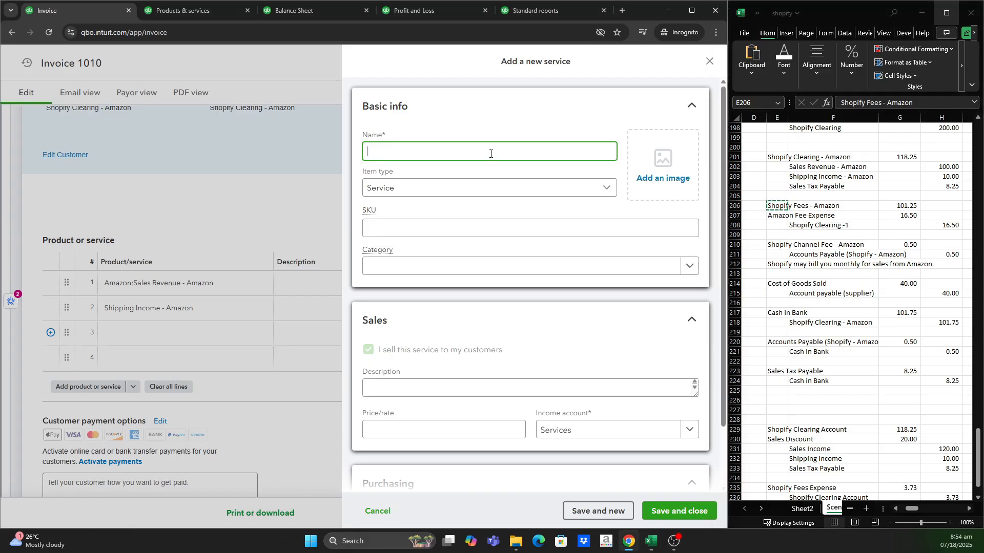
pyautogui.hotkey('ctrl', 'v')
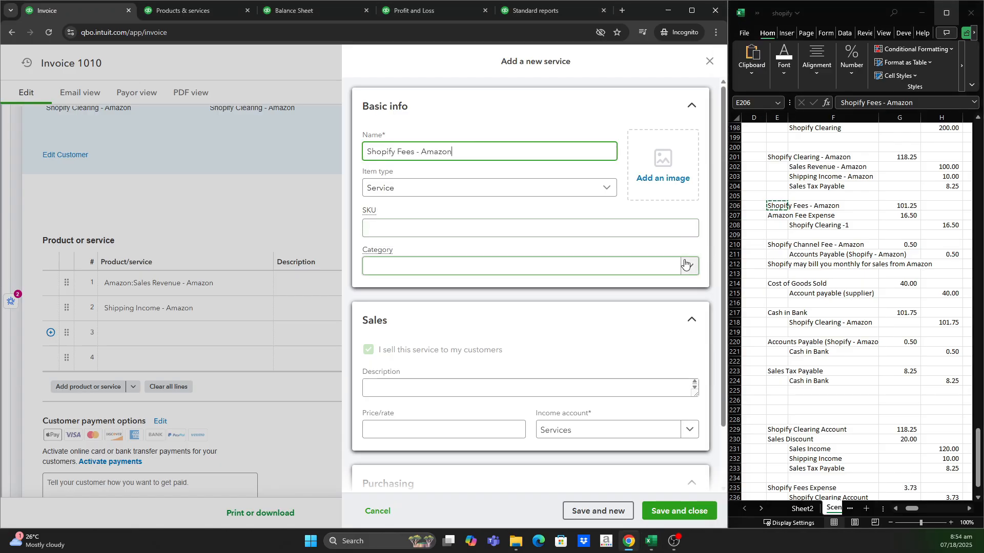
# - Assign the new item to the Amazon category and set its item type to Non-inventory item
pyautogui.click(684, 263)
pyautogui.click(523, 310)
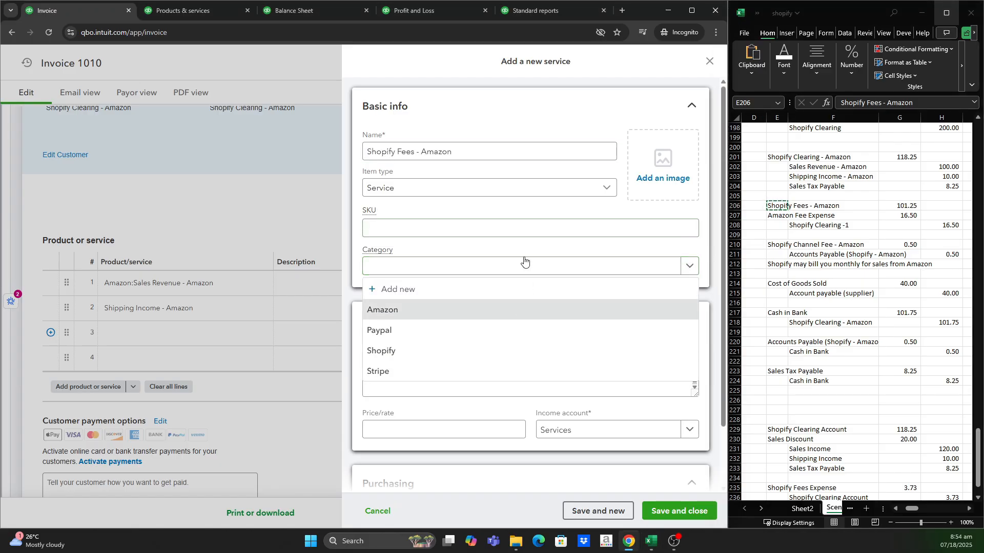
pyautogui.click(609, 195)
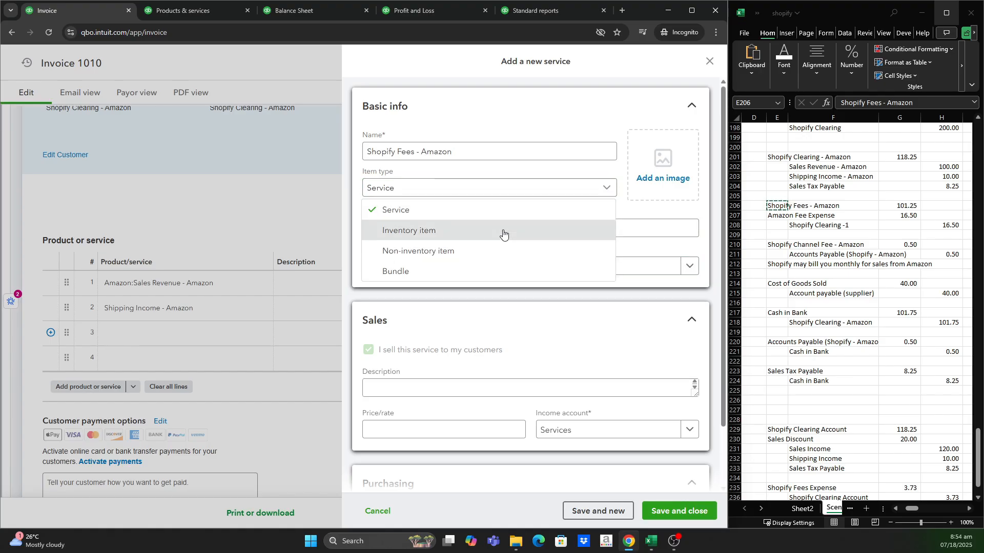
pyautogui.tripleClick(504, 251)
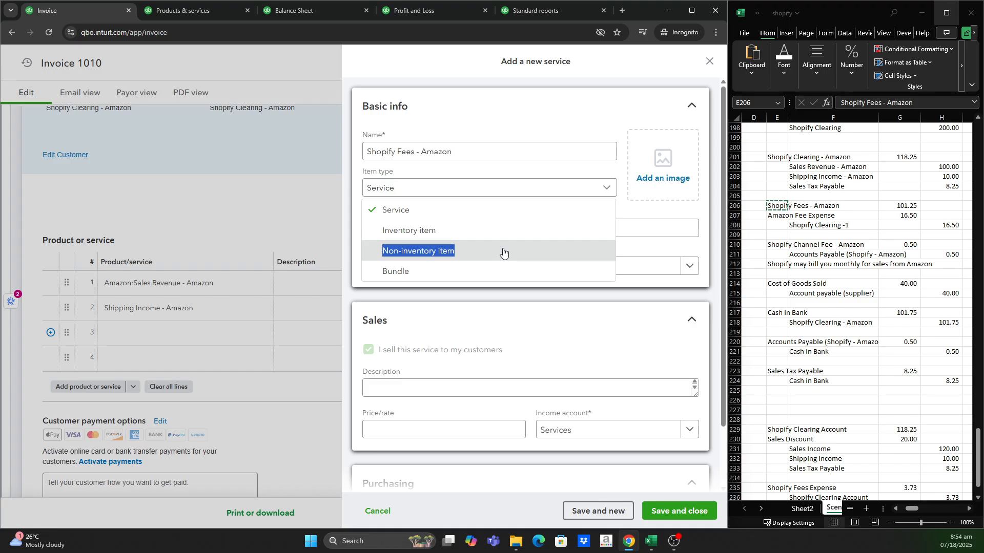
pyautogui.click(504, 252)
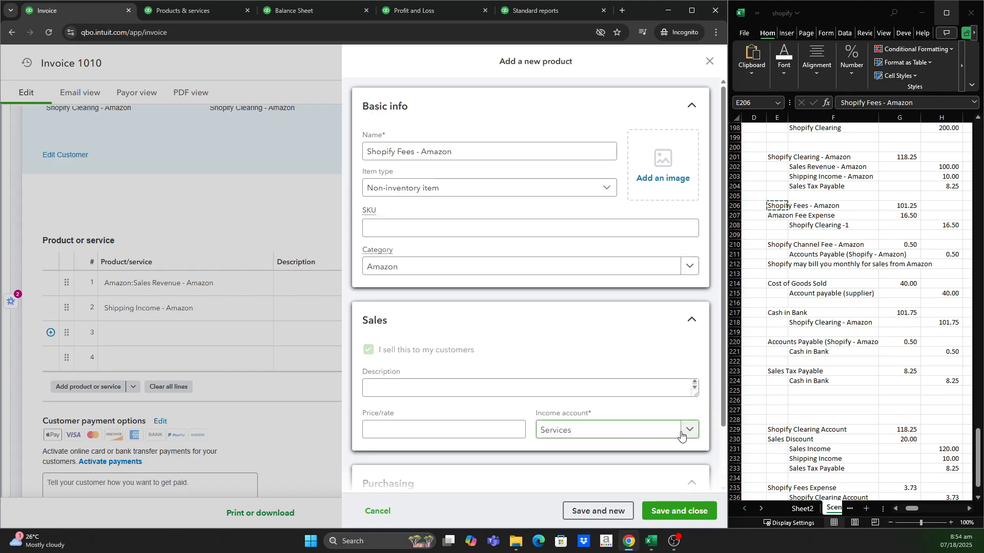
# - Set the item's income account to Shopify Fees - Amazon and save the item to the invoice
pyautogui.click(661, 435)
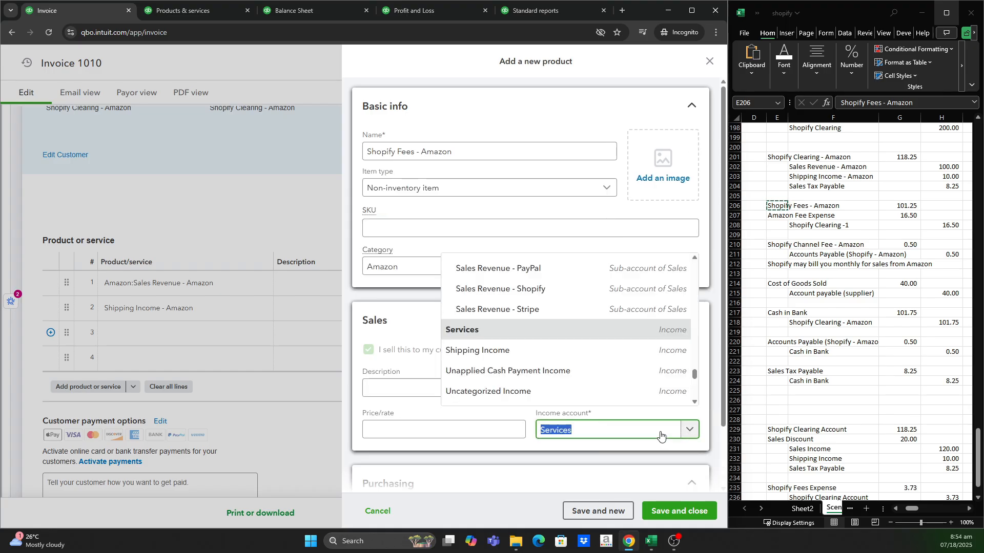
pyautogui.write('fee')
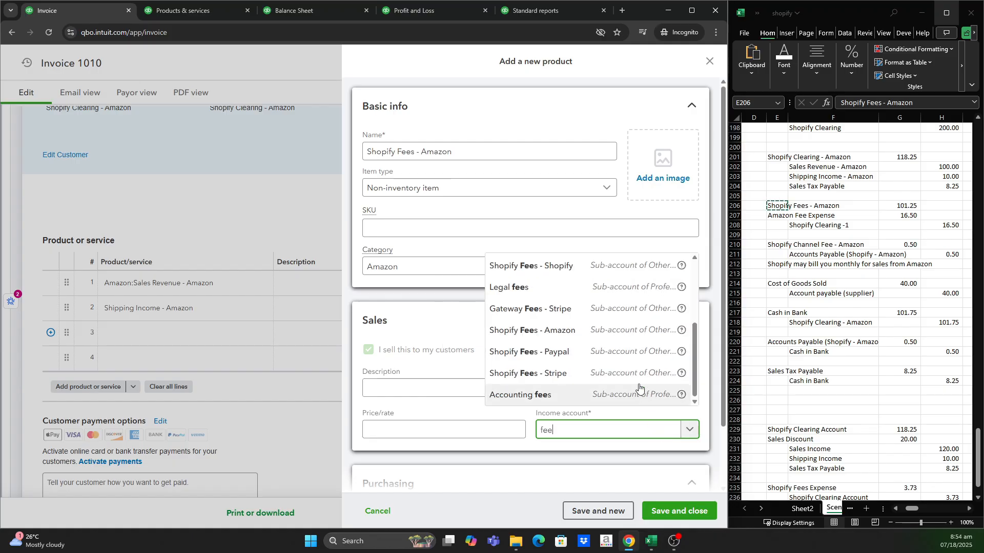
pyautogui.click(592, 336)
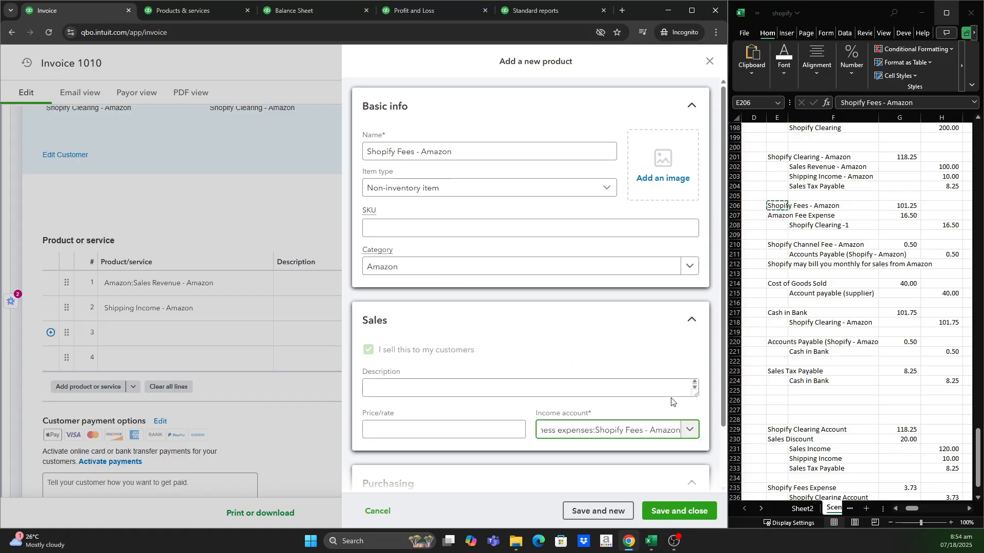
pyautogui.scroll(-1, 692, 399)
pyautogui.click(695, 512)
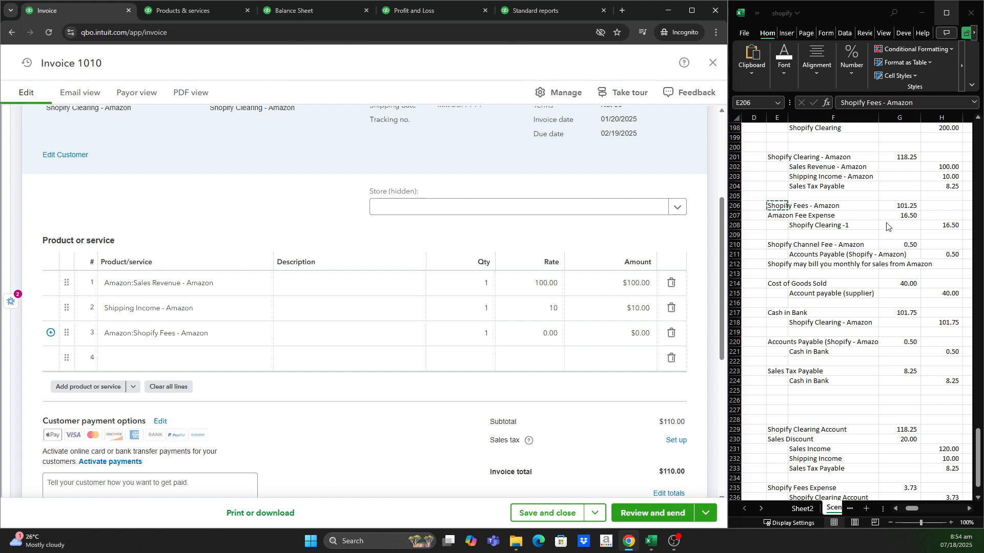
# - In the Excel journal entry, set the Shopify Fees - Amazon debit in cell G206 to 12
pyautogui.click(899, 206)
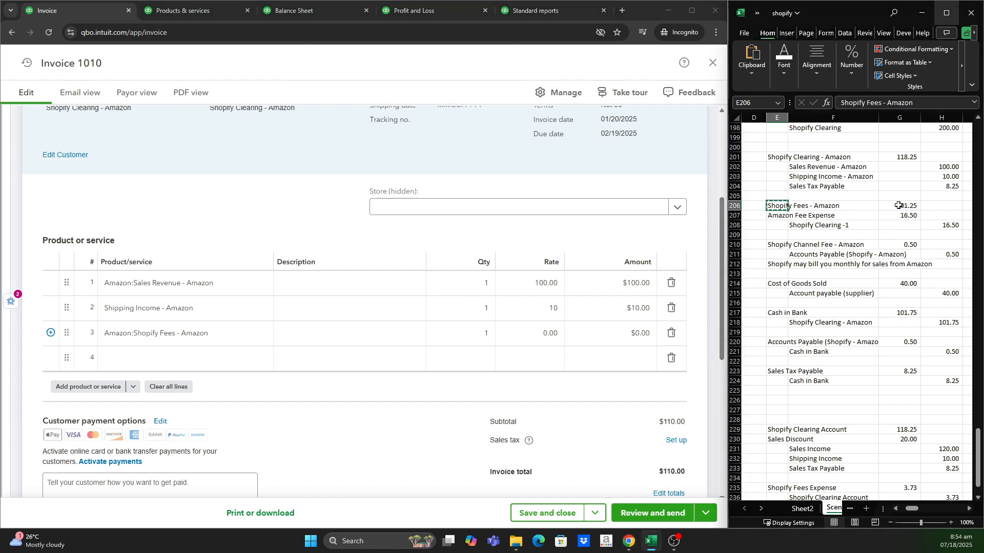
pyautogui.click(899, 205)
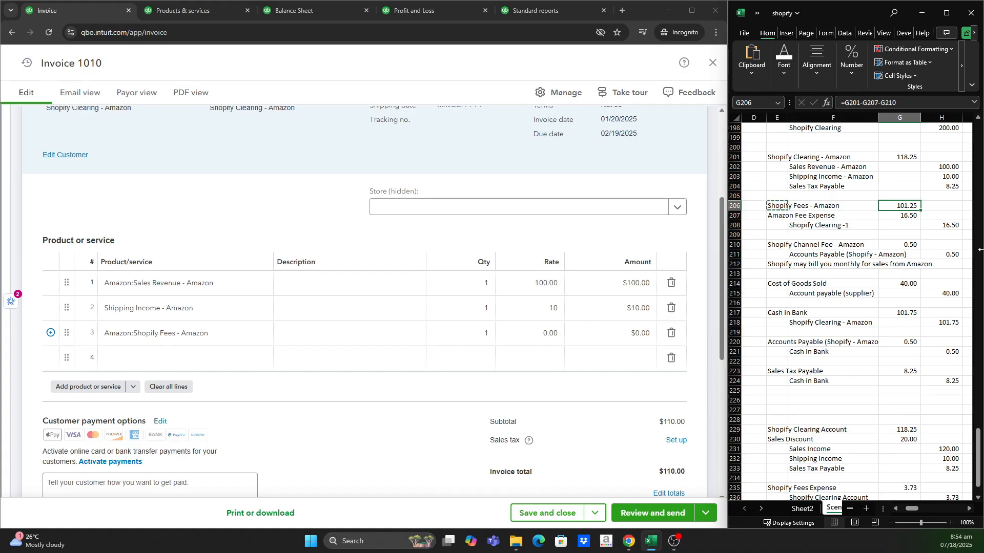
pyautogui.write('12')
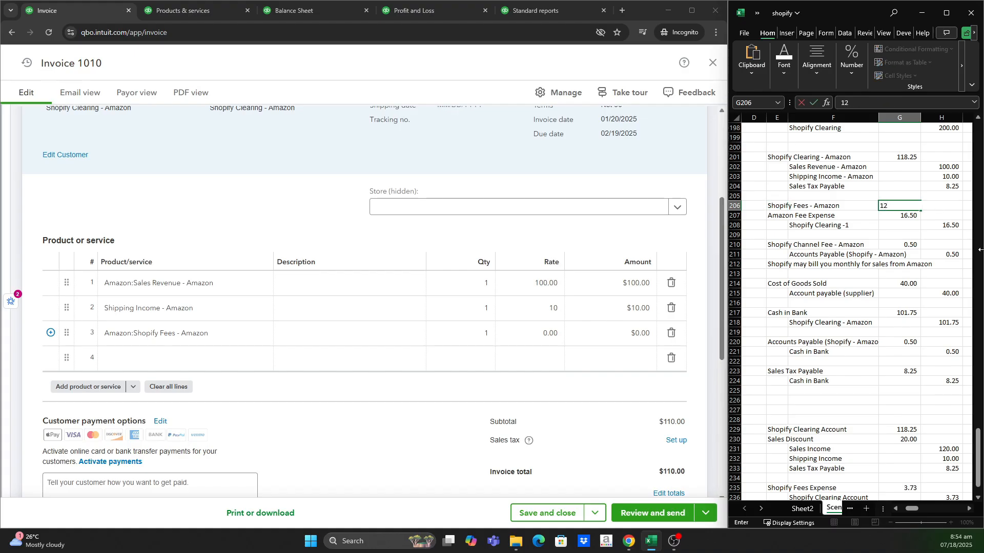
pyautogui.press('Return')
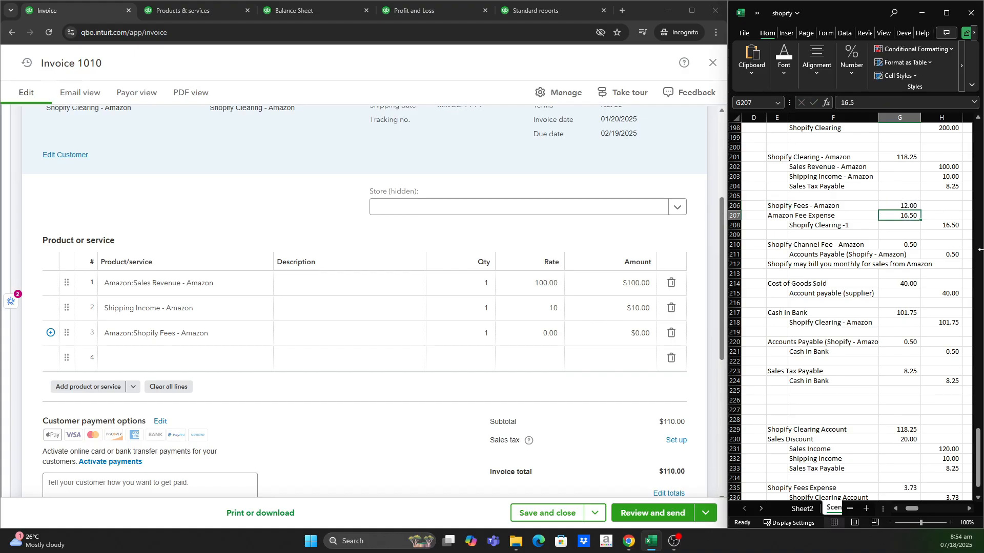
# - Enter the formula =G206+G207 in cell H208 as the Shopify Clearing -1 credit
pyautogui.click(957, 227)
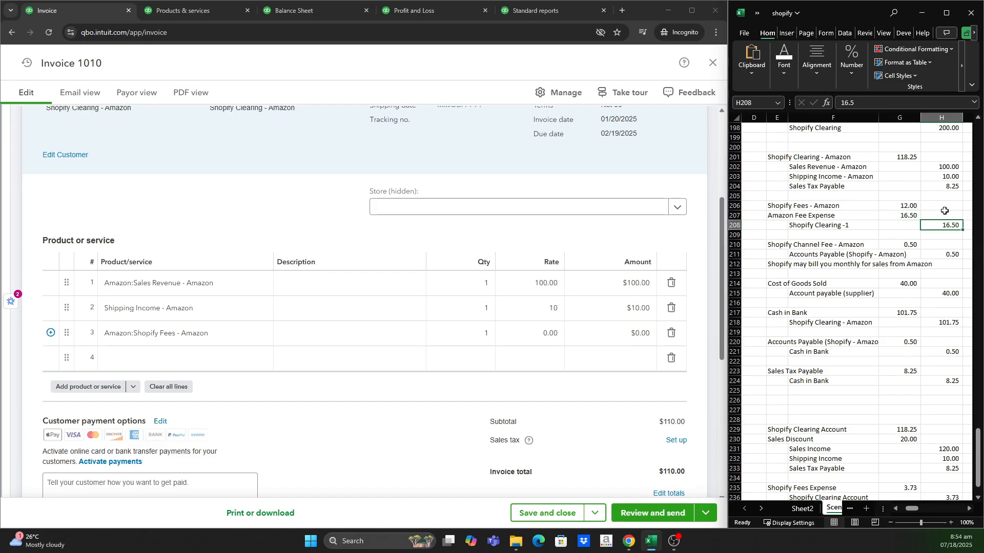
pyautogui.write('=')
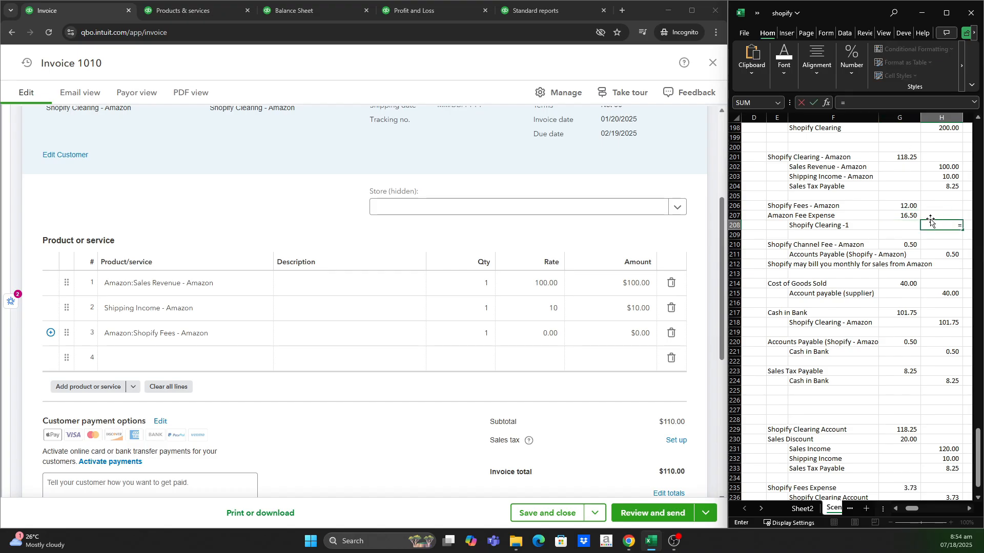
pyautogui.click(904, 207)
pyautogui.write('+')
pyautogui.click(906, 215)
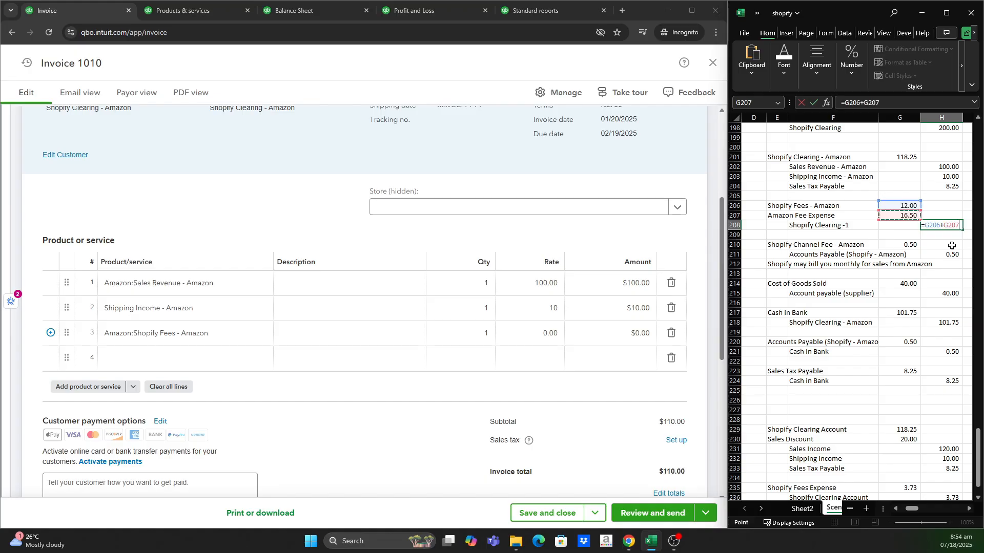
pyautogui.press('Return')
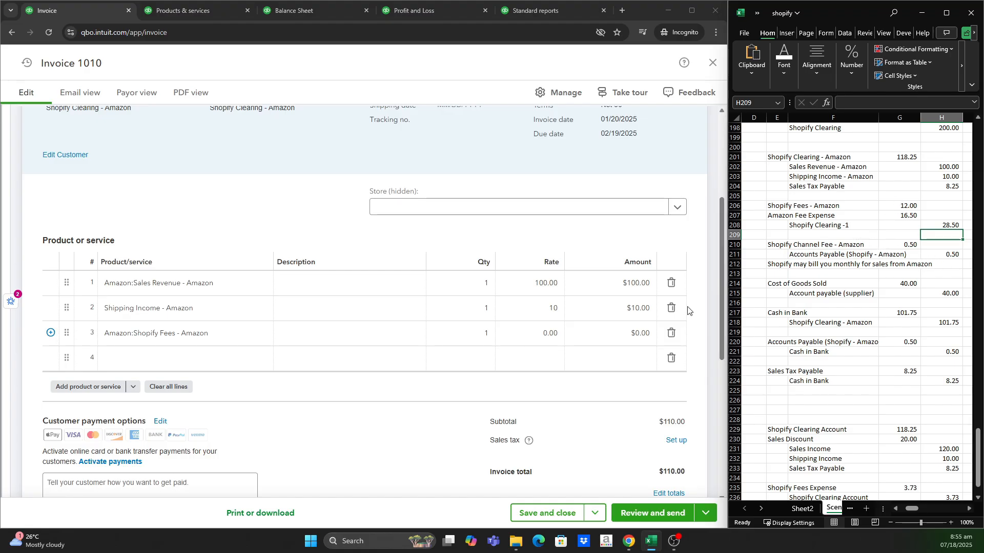
# - Set the rate of the Shopify Fees - Amazon line on the QuickBooks invoice to -12
pyautogui.click(543, 333)
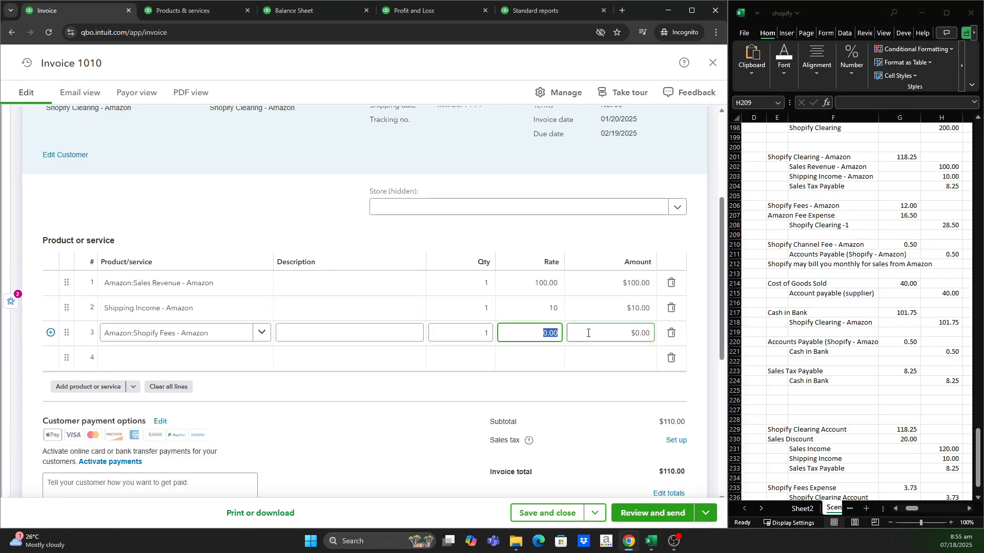
pyautogui.write('-12')
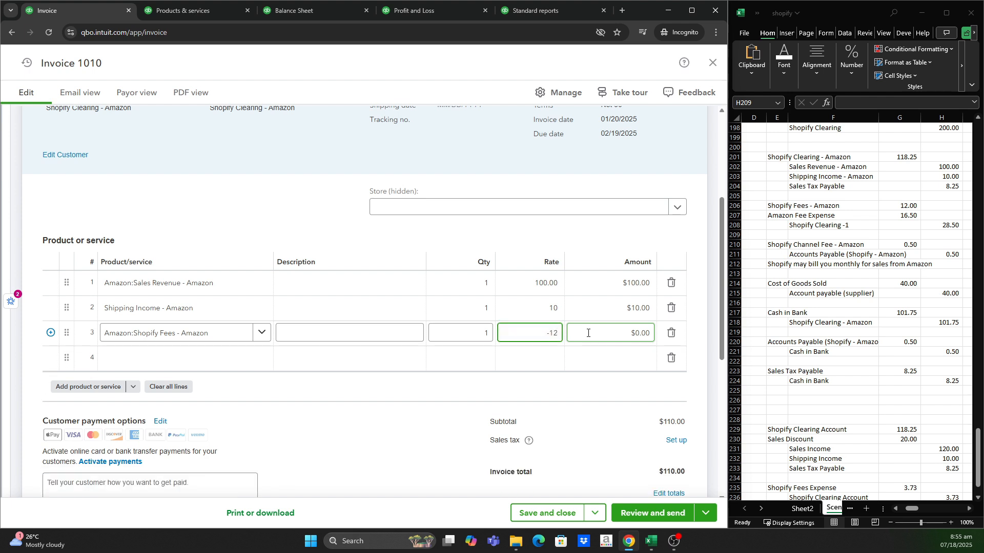
pyautogui.click(575, 397)
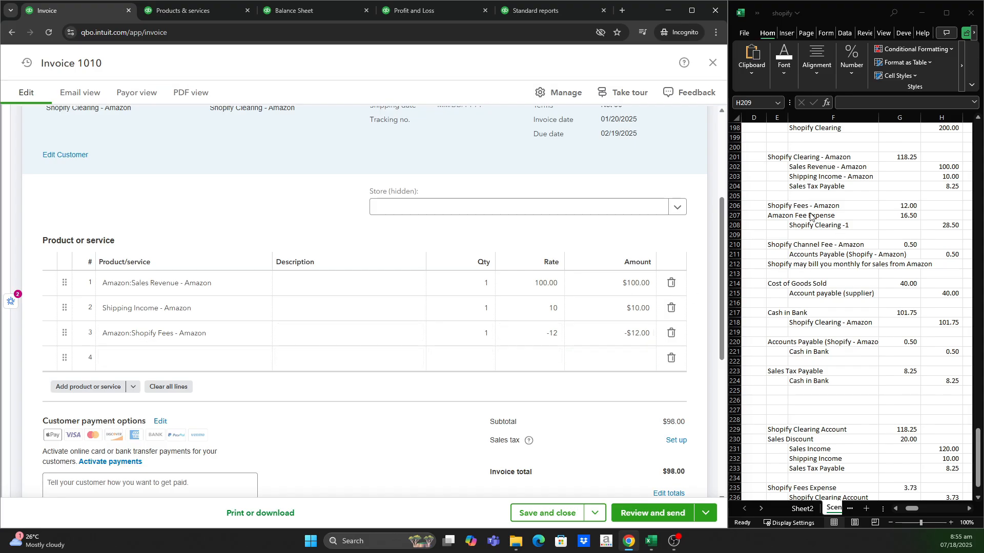
# - In Excel, delete the Amazon Fee Expense entry and its amount, and move the Shopify Fees - Amazon entry down to row 207
pyautogui.moveTo(775, 215); pyautogui.dragTo(912, 216)
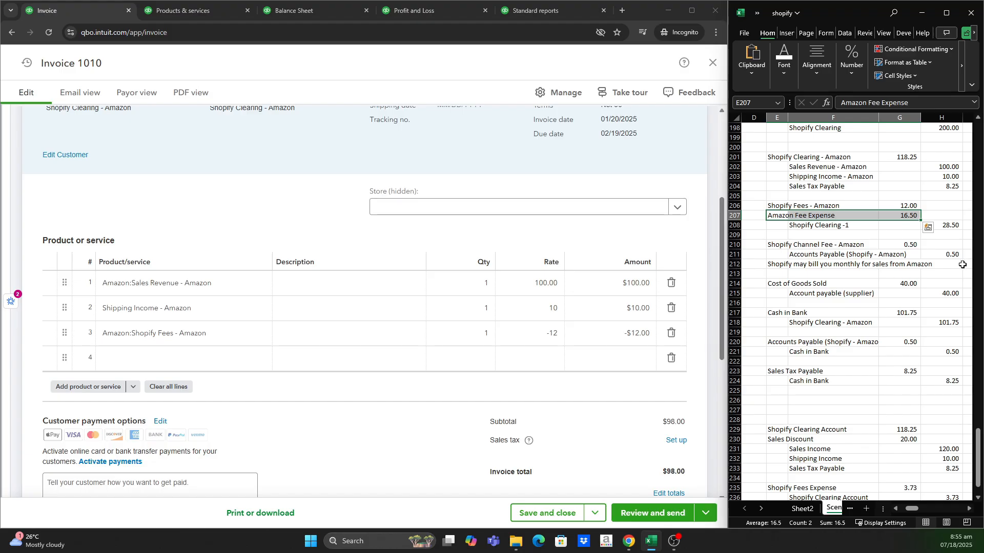
pyautogui.press('Delete')
pyautogui.click(828, 205)
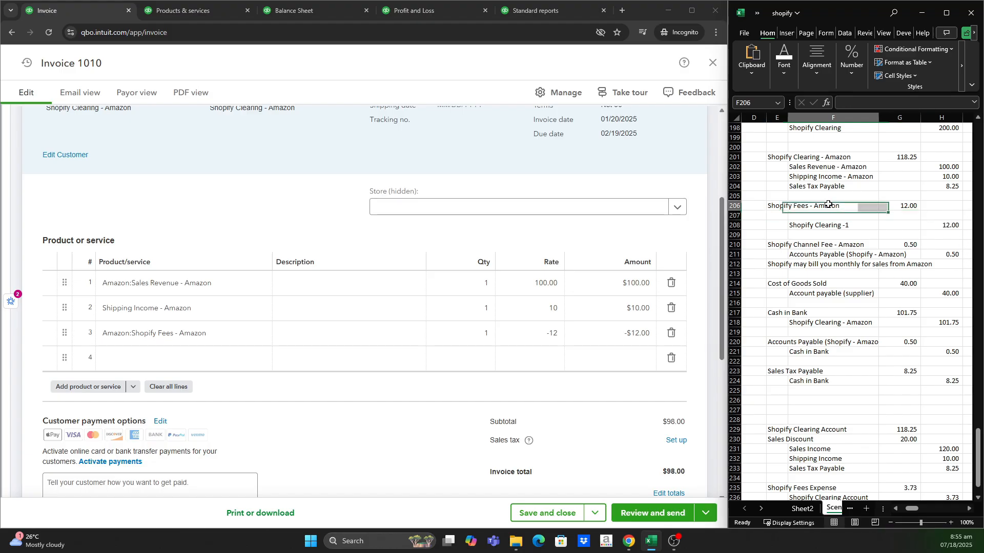
pyautogui.click(777, 205)
pyautogui.moveTo(779, 205); pyautogui.dragTo(902, 207)
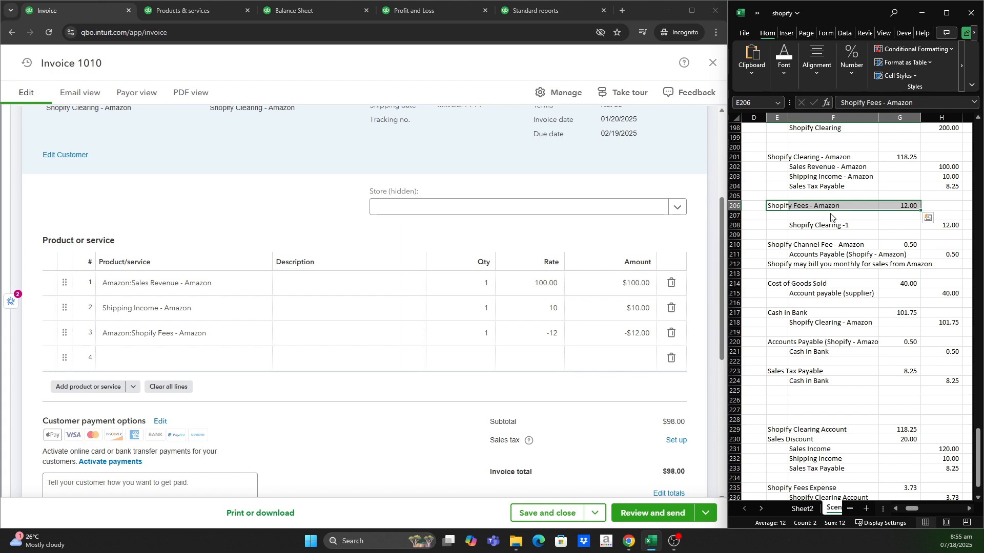
pyautogui.moveTo(830, 211); pyautogui.dragTo(831, 220)
# - Copy the Shopify Fees - Amazon amount from G207 into H208, replacing the broken Shopify Clearing -1 formula
pyautogui.click(951, 228)
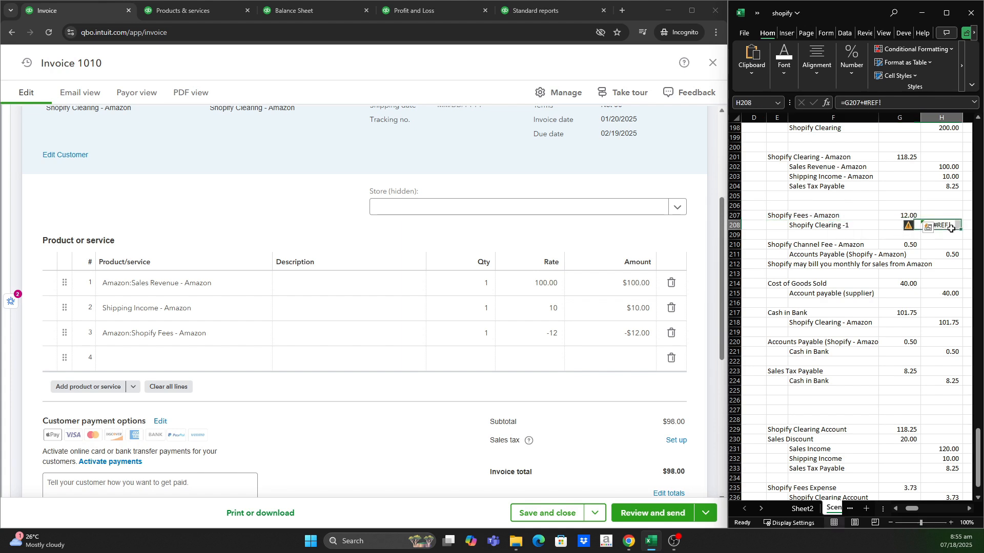
pyautogui.click(892, 215)
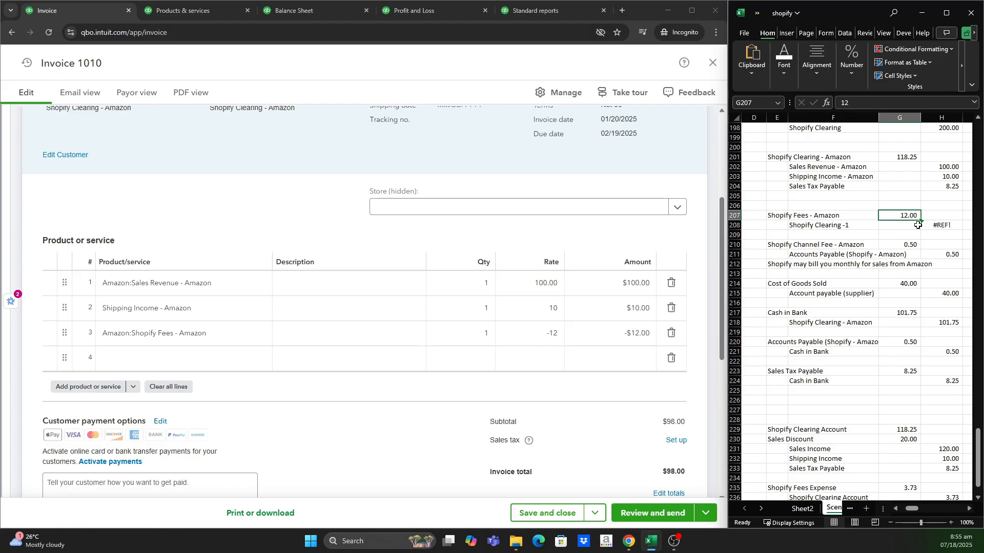
pyautogui.hotkey('ctrl', 'c')
pyautogui.click(950, 227)
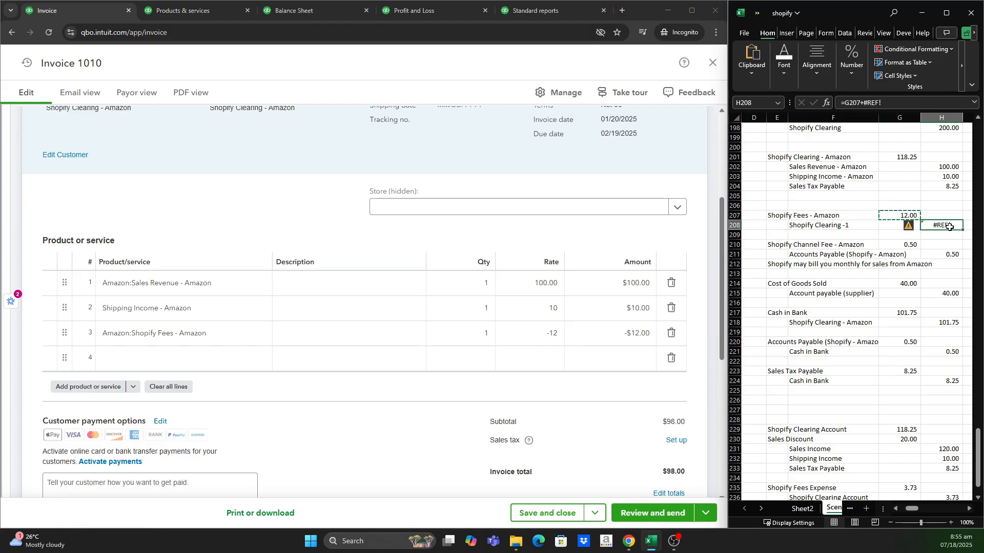
pyautogui.hotkey('ctrl', 'v')
pyautogui.click(518, 358)
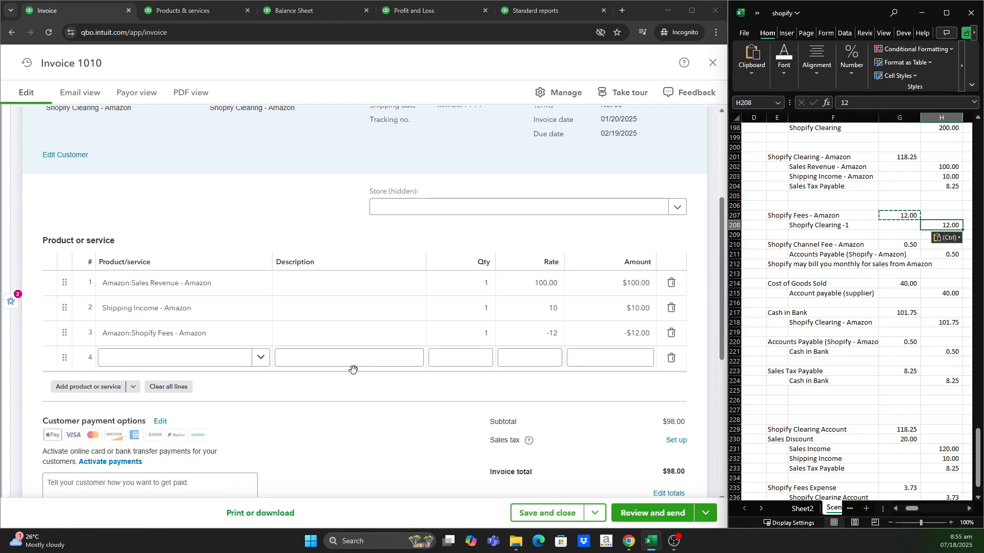
pyautogui.click(483, 361)
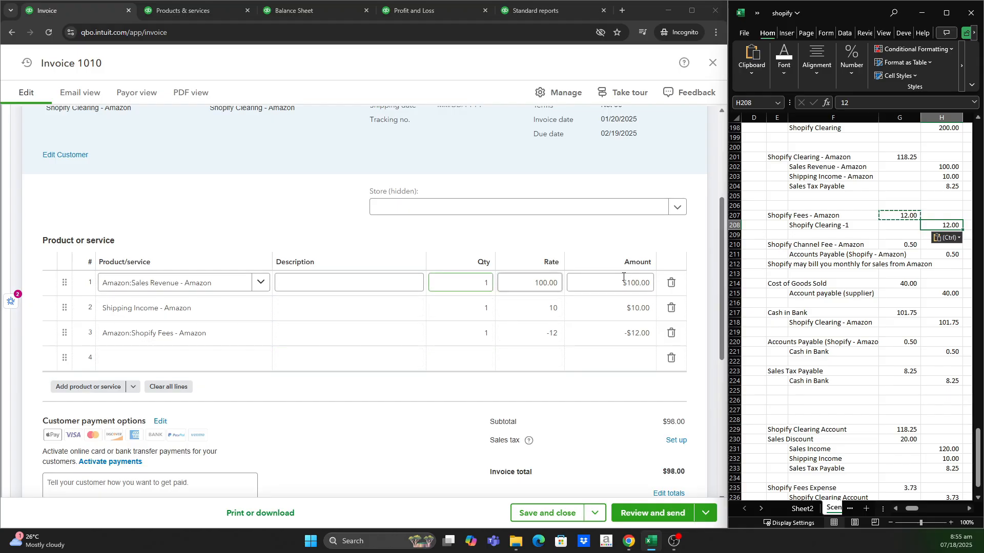
# - In Excel, enter the formula =G201-H208 in cell G205 to net the Shopify fees against the Shopify Clearing - Amazon debit
pyautogui.click(900, 196)
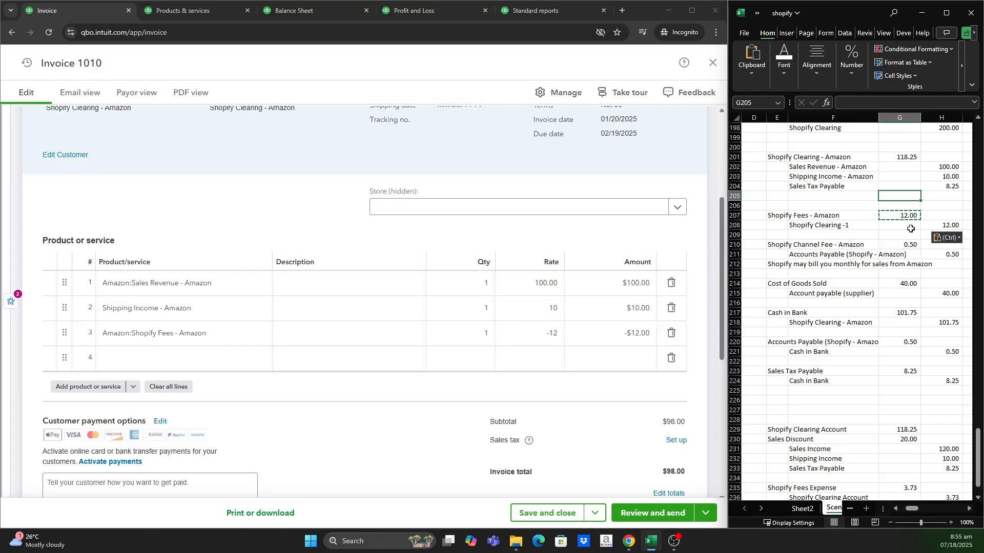
pyautogui.write('=')
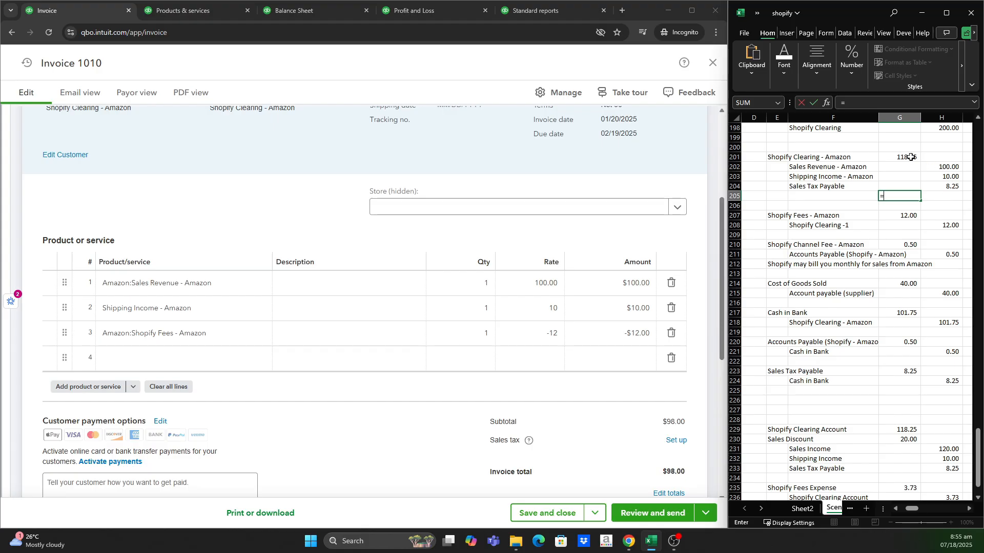
pyautogui.click(896, 157)
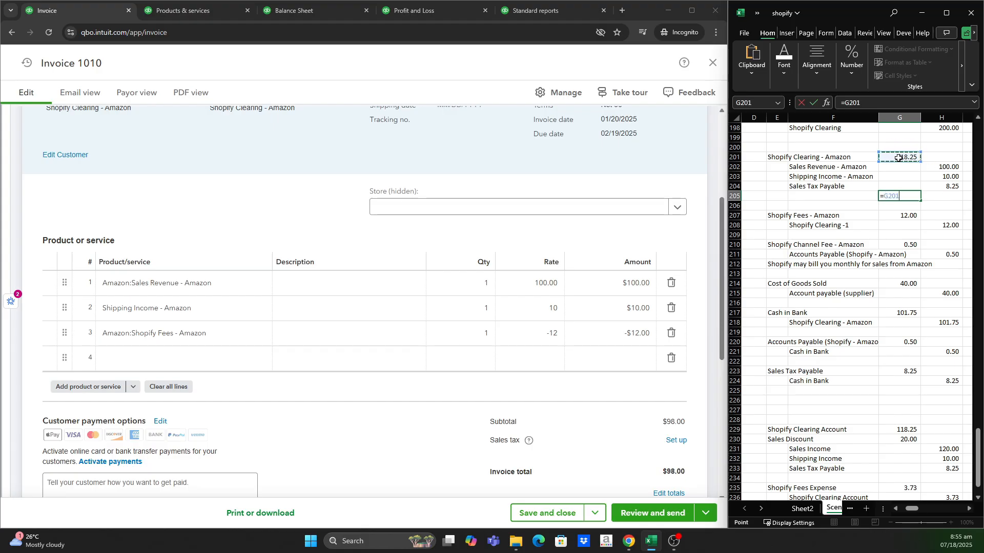
pyautogui.write('-')
pyautogui.click(945, 225)
pyautogui.press('Return')
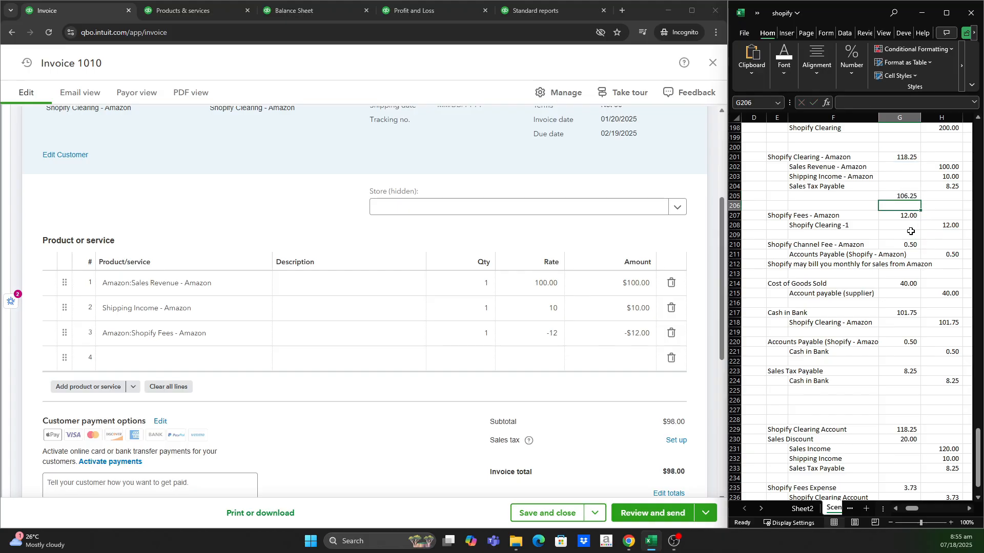
# - In the QuickBooks invoice, add Sales Tax Payable as the fourth product/service line
pyautogui.scroll(4, 641, 216)
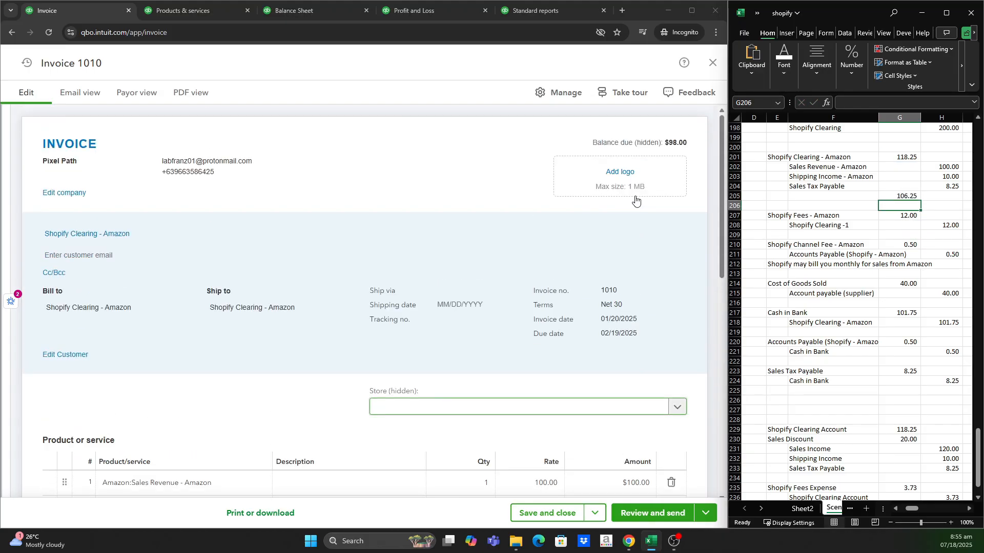
pyautogui.scroll(-6, 641, 220)
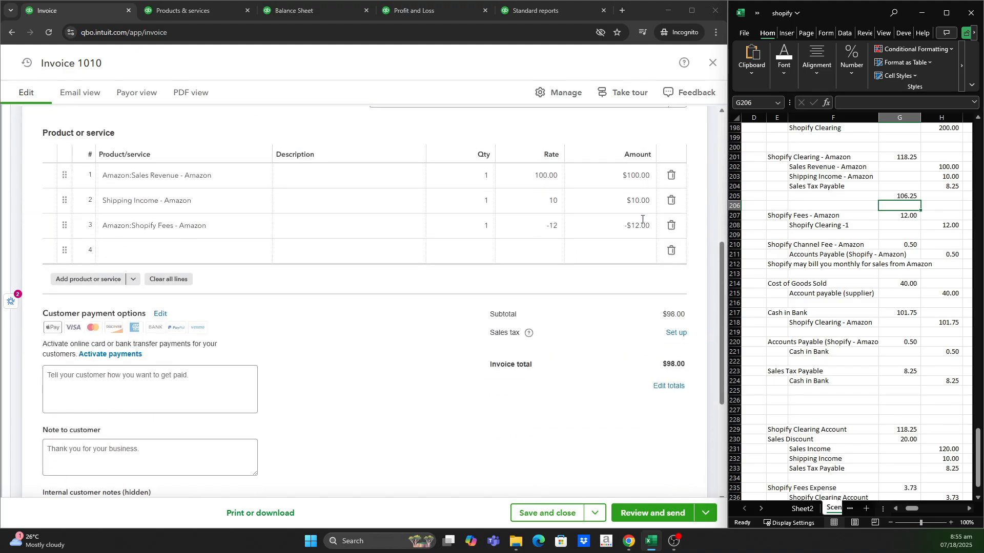
pyautogui.scroll(6, 664, 315)
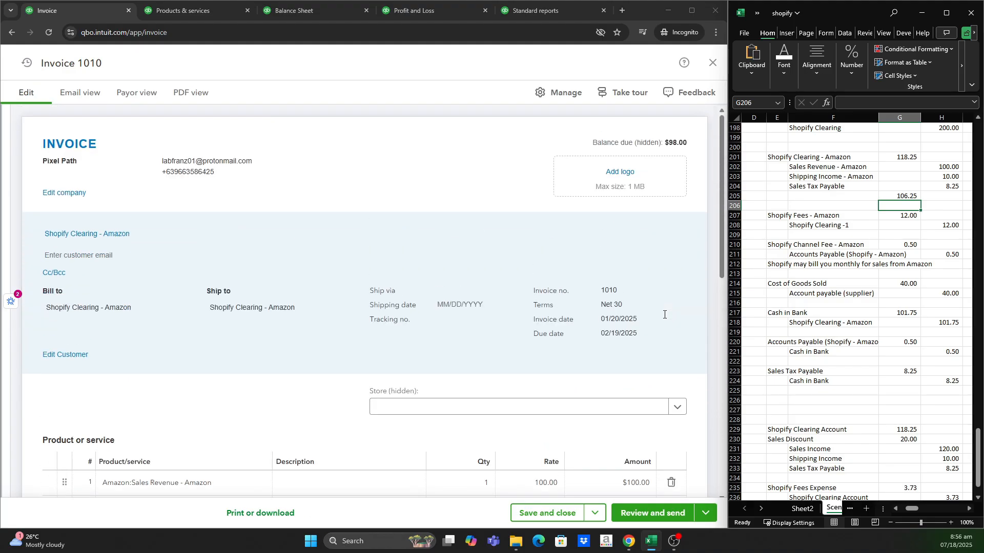
pyautogui.scroll(-4, 664, 314)
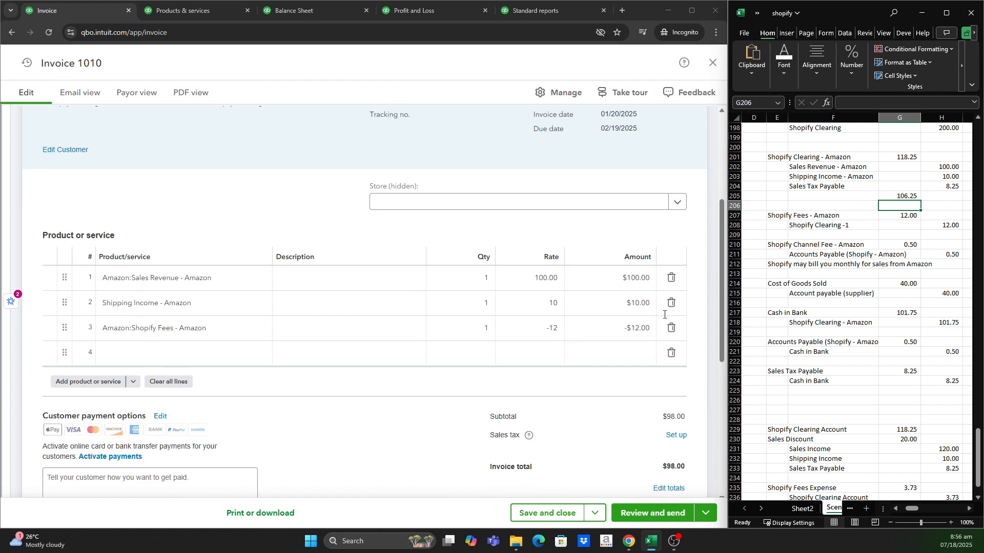
pyautogui.click(900, 196)
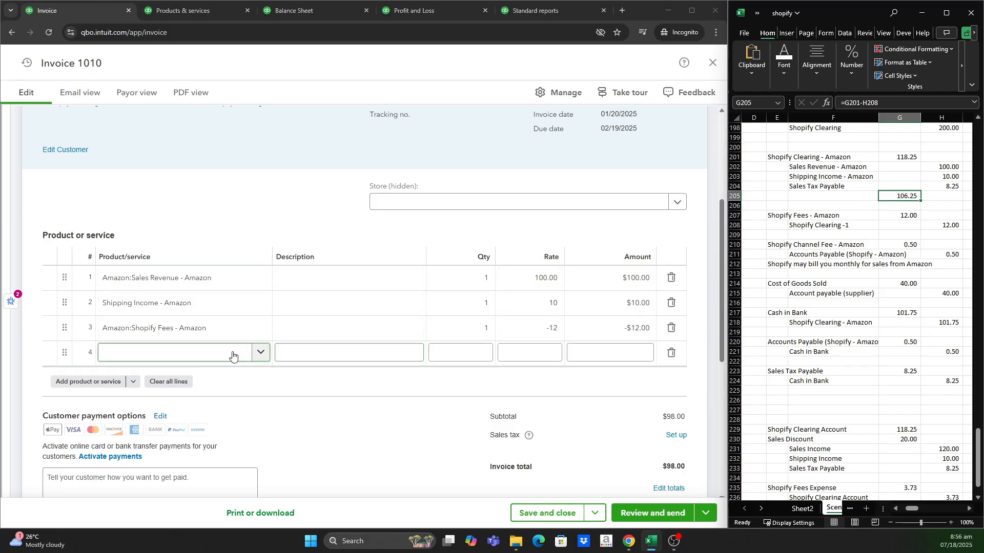
pyautogui.click(265, 361)
pyautogui.click(263, 357)
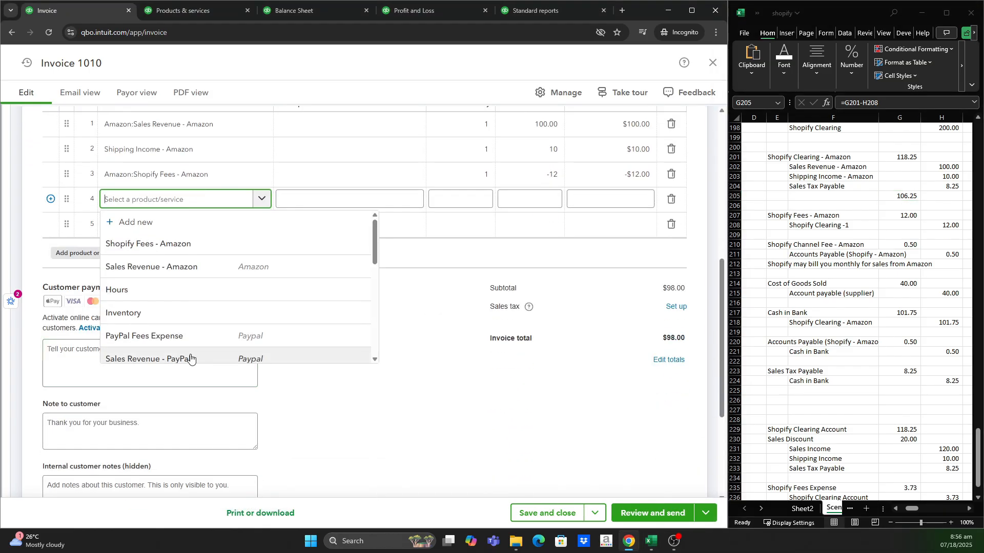
pyautogui.scroll(-4, 195, 338)
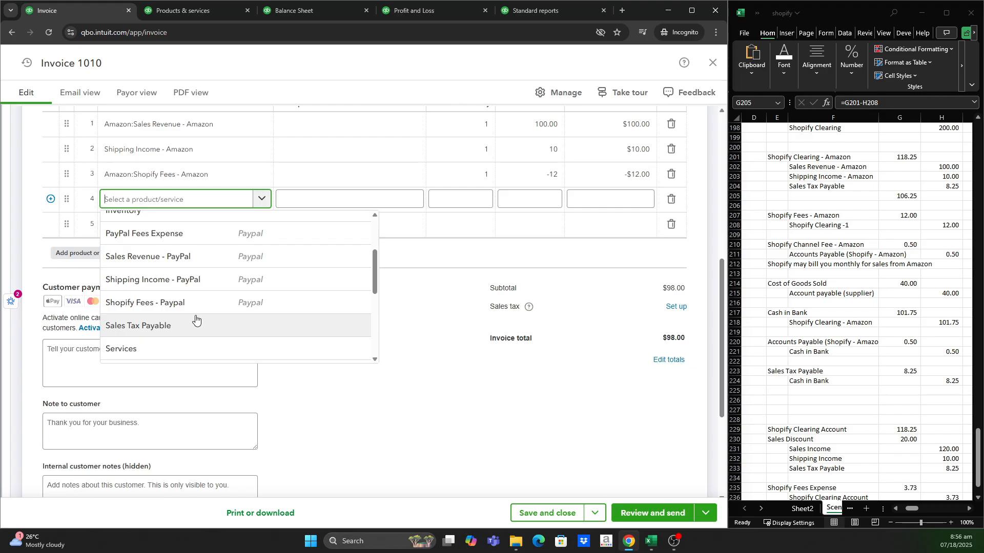
pyautogui.click(194, 325)
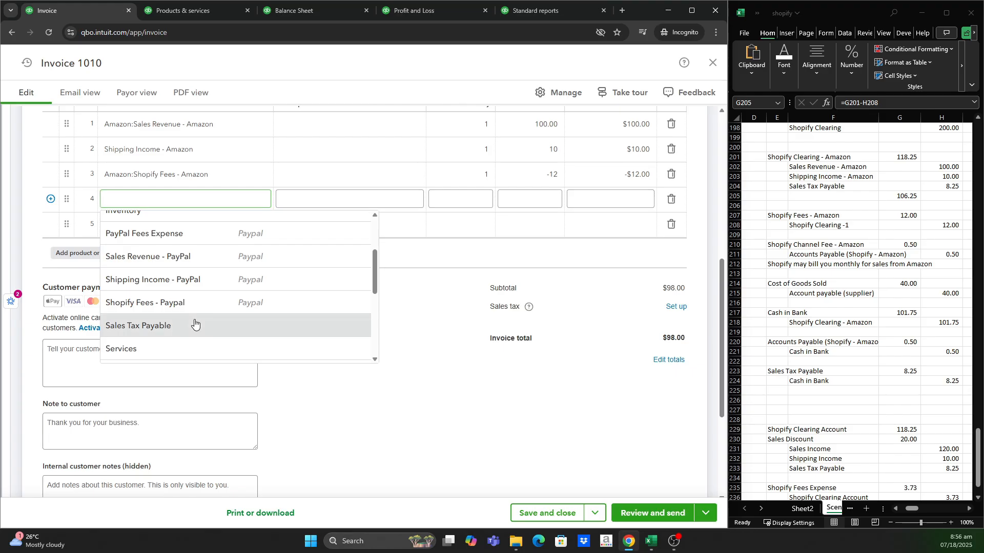
# - Set the rate of the Sales Tax Payable line to 8.25
pyautogui.click(543, 205)
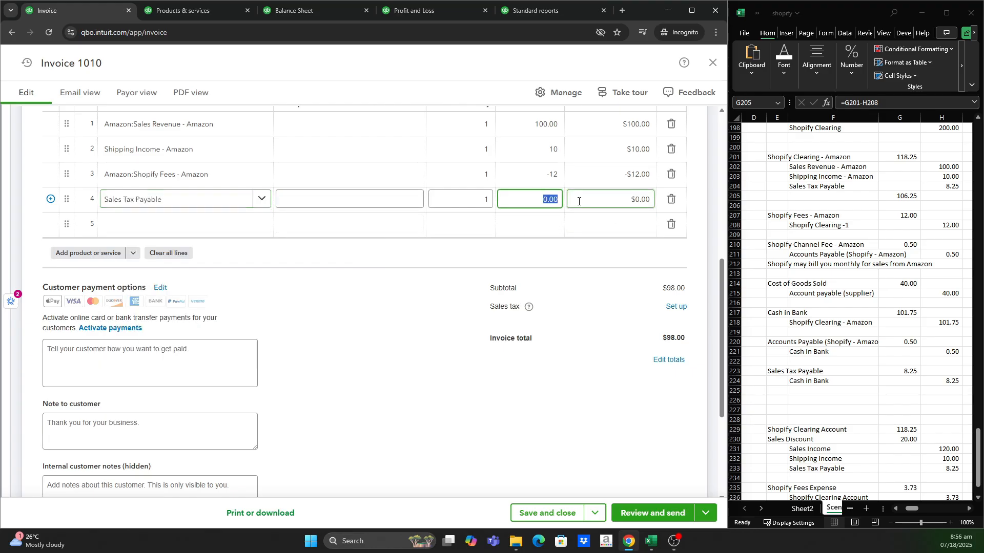
pyautogui.write('8.25')
pyautogui.click(583, 324)
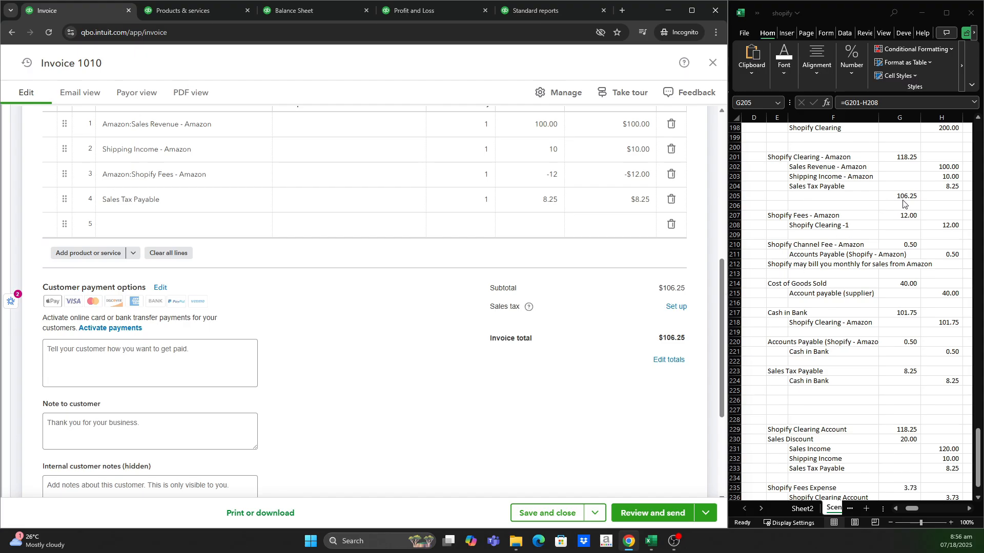
# - Review the completed invoice 1010 from header to totals, and save and close it
pyautogui.scroll(7, 463, 299)
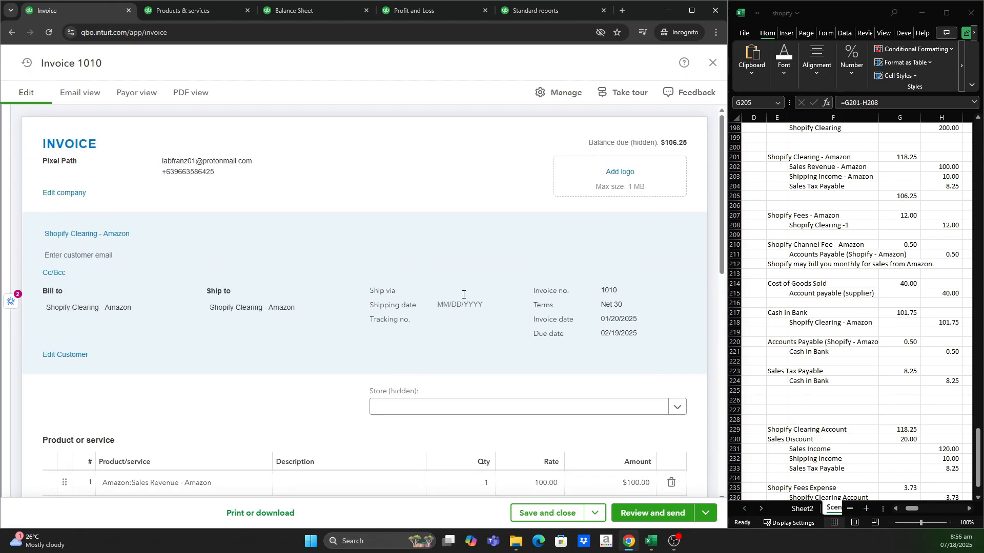
pyautogui.scroll(-4, 464, 296)
pyautogui.scroll(3, 463, 297)
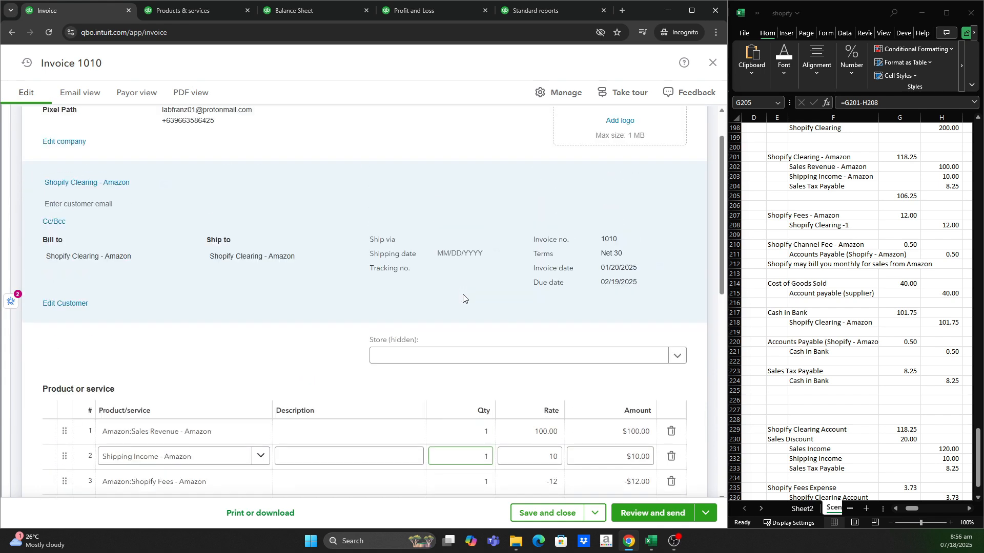
pyautogui.scroll(-4, 462, 297)
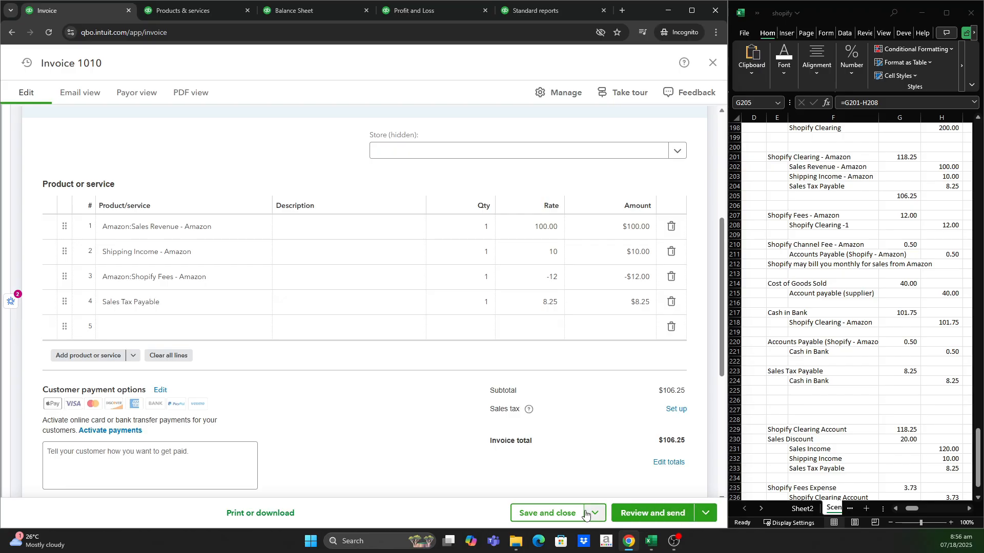
pyautogui.click(559, 514)
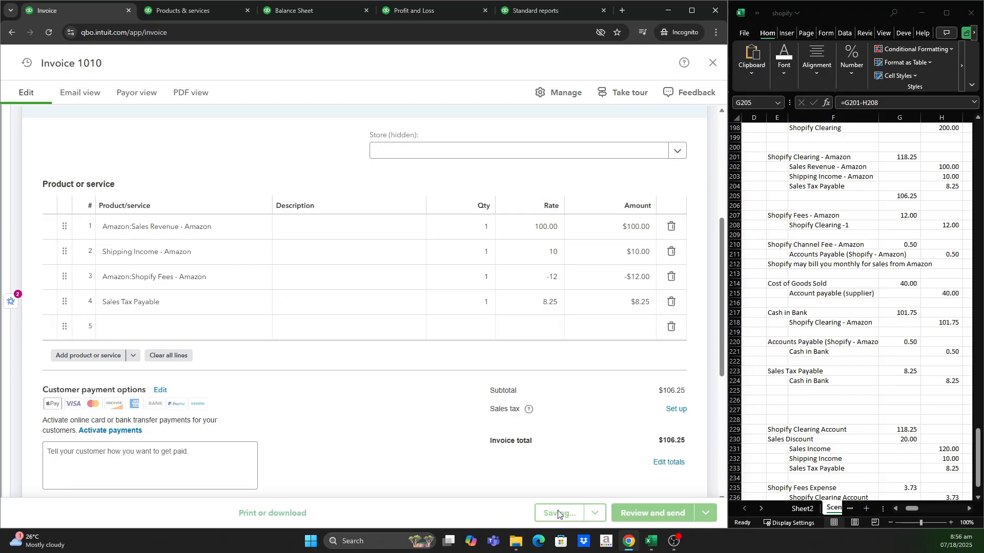
# - Reload the Balance Sheet and Profit and Loss reports so they include the saved invoice
pyautogui.click(204, 10)
pyautogui.click(301, 10)
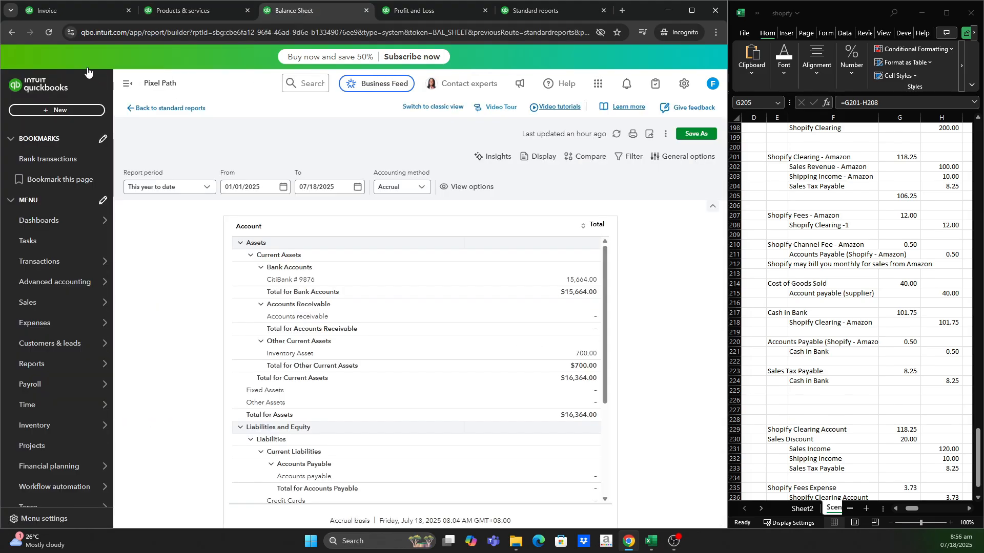
pyautogui.click(414, 11)
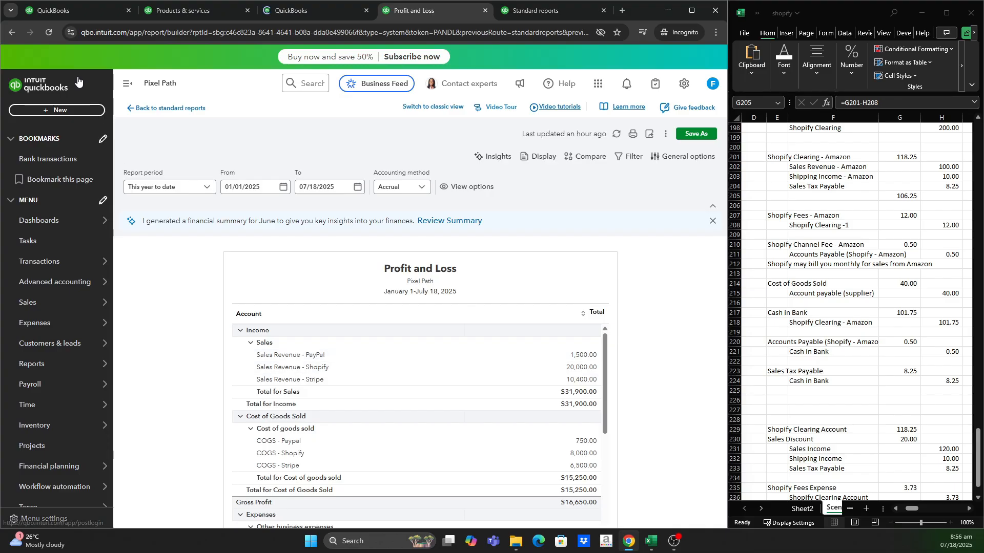
pyautogui.click(48, 33)
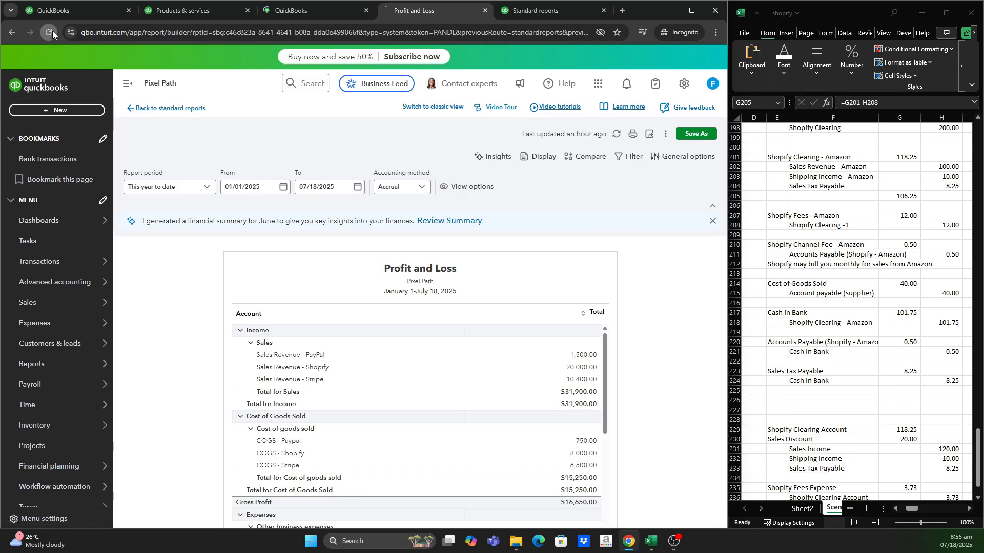
# - Go to the standard reports page and open the Customers list in a separate browser tab
pyautogui.click(549, 13)
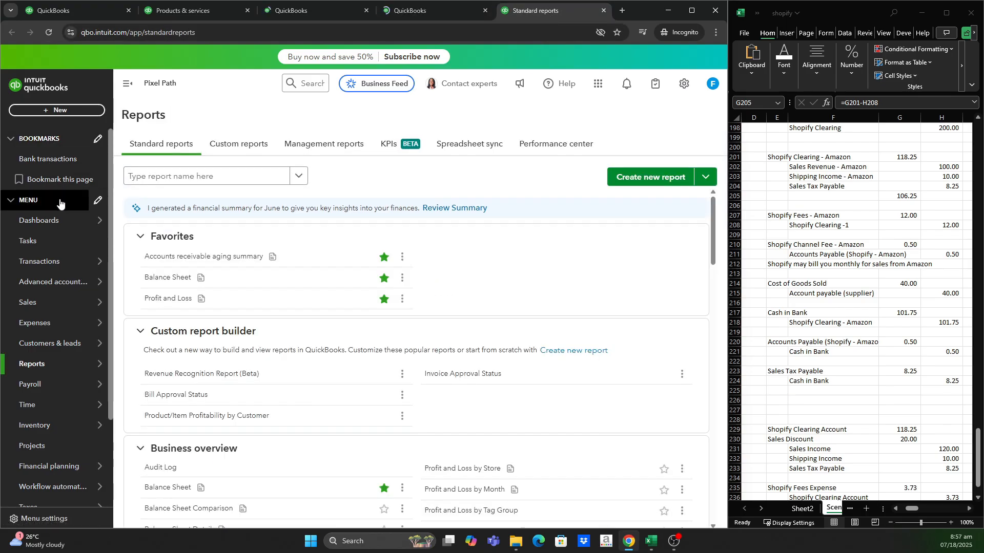
pyautogui.moveTo(79, 308)
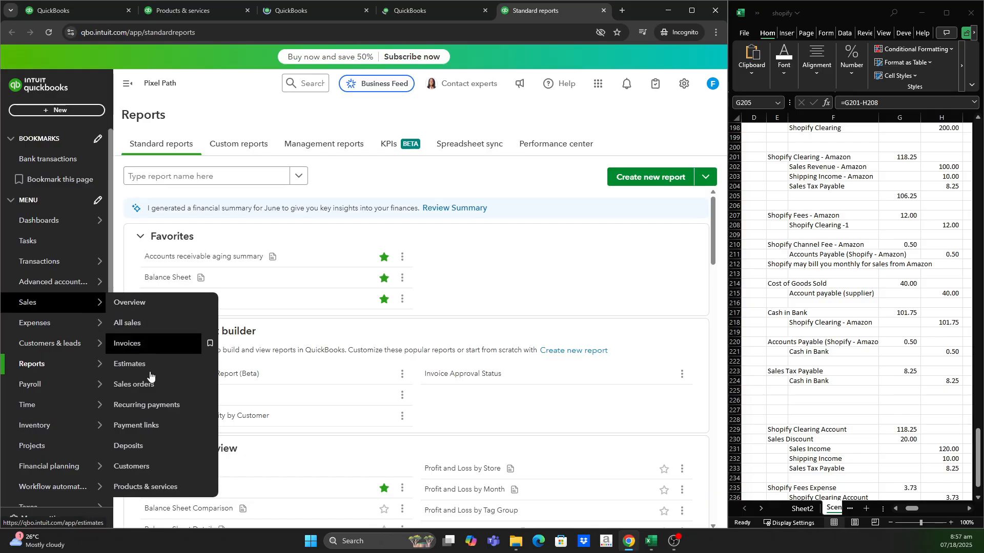
pyautogui.middleClick(150, 472)
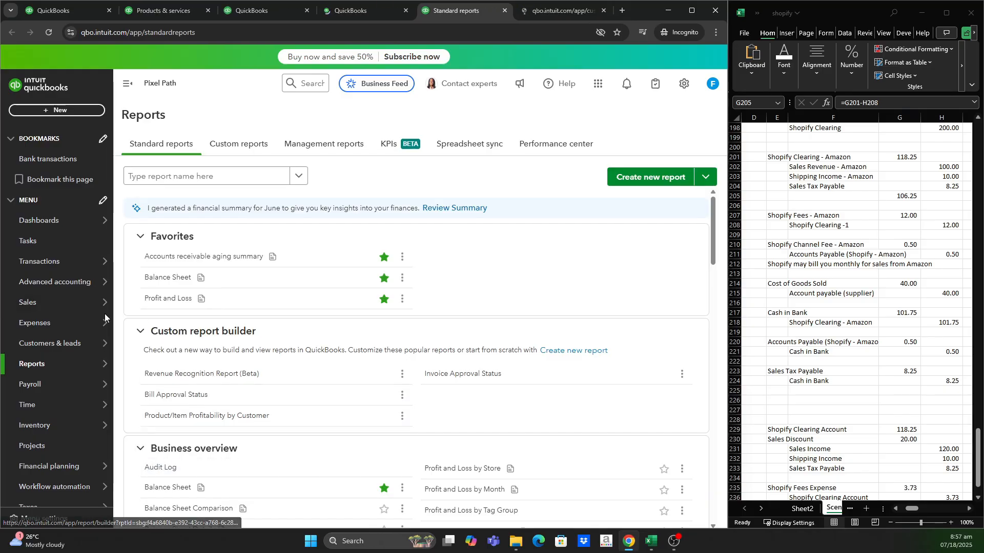
# - Find and open the accounts receivable aging detail report
pyautogui.moveTo(56, 319)
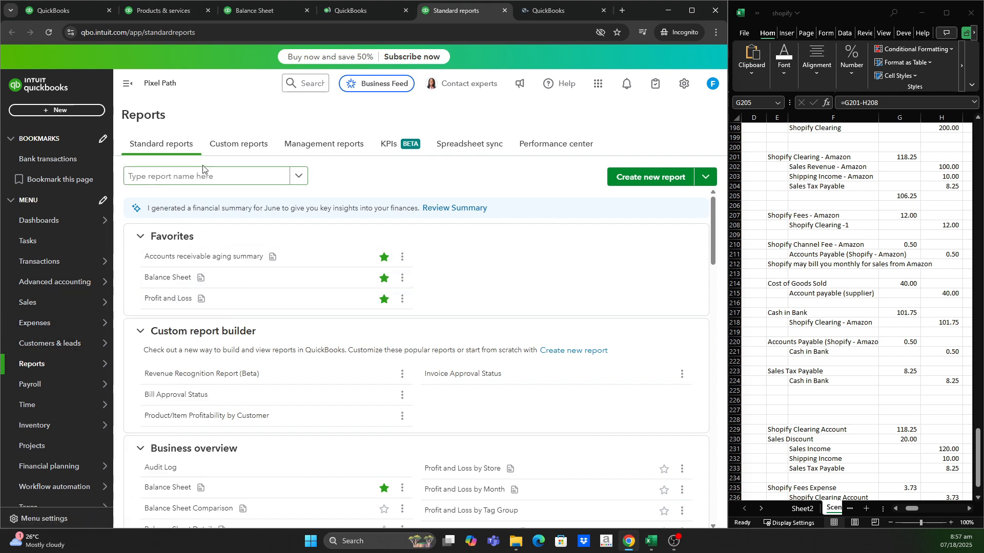
pyautogui.click(200, 178)
pyautogui.write('ag')
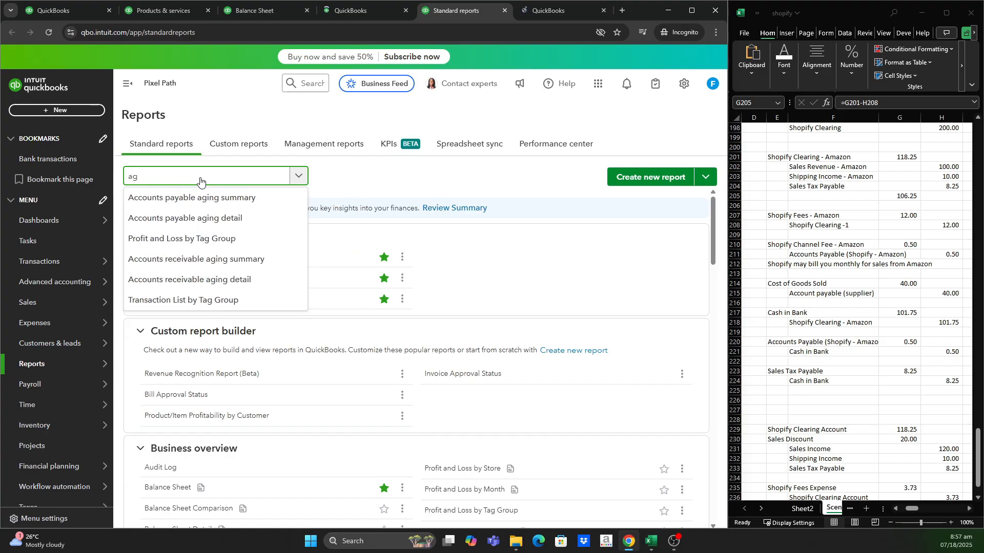
pyautogui.click(185, 287)
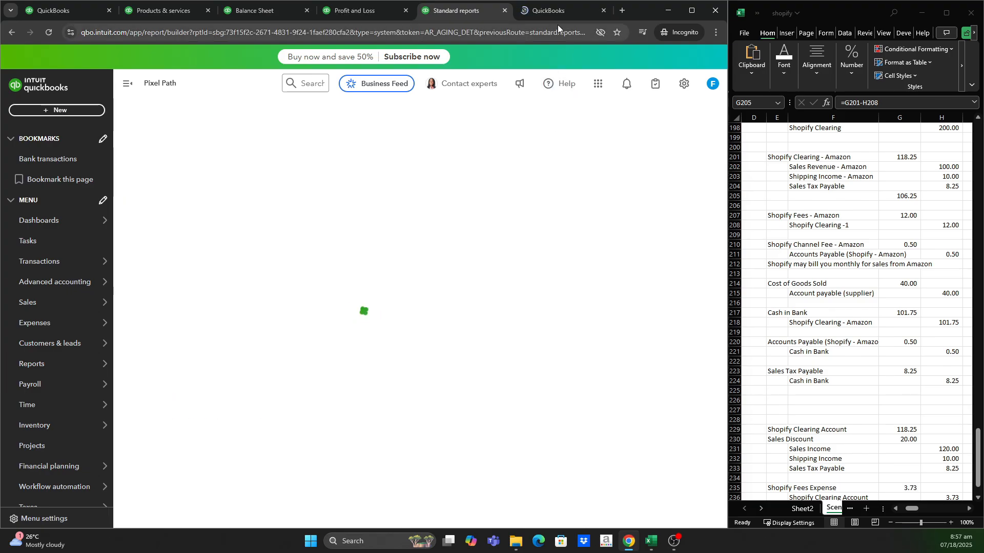
# - Review the effect of the Amazon sale on the Balance Sheet, Profit and Loss and A/R Aging Detail reports
pyautogui.click(252, 10)
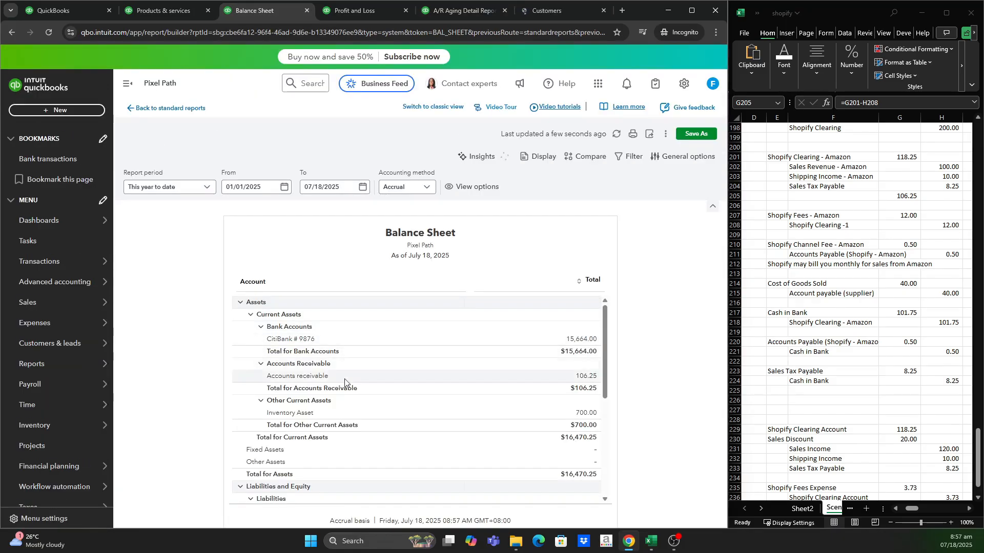
pyautogui.scroll(-4, 512, 345)
pyautogui.scroll(2, 534, 338)
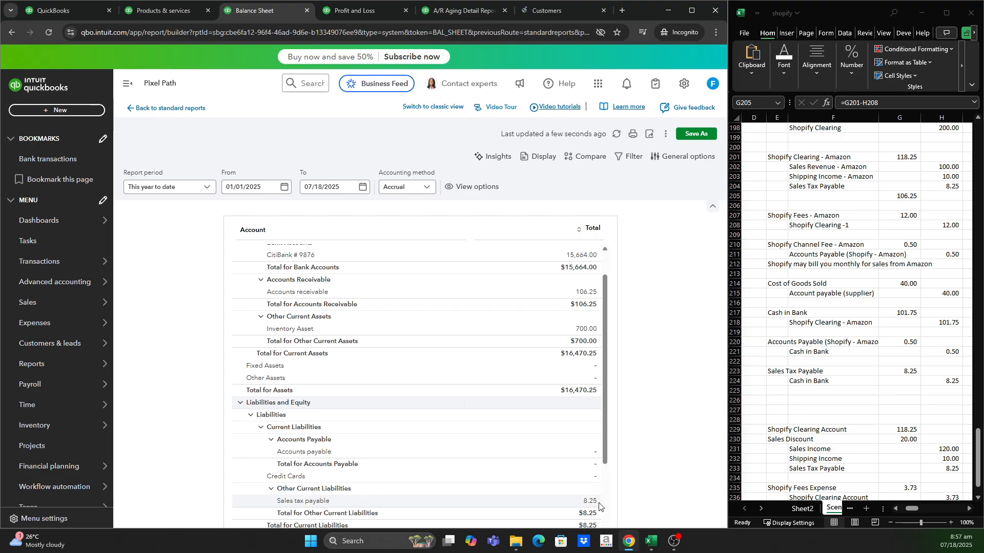
pyautogui.click(362, 15)
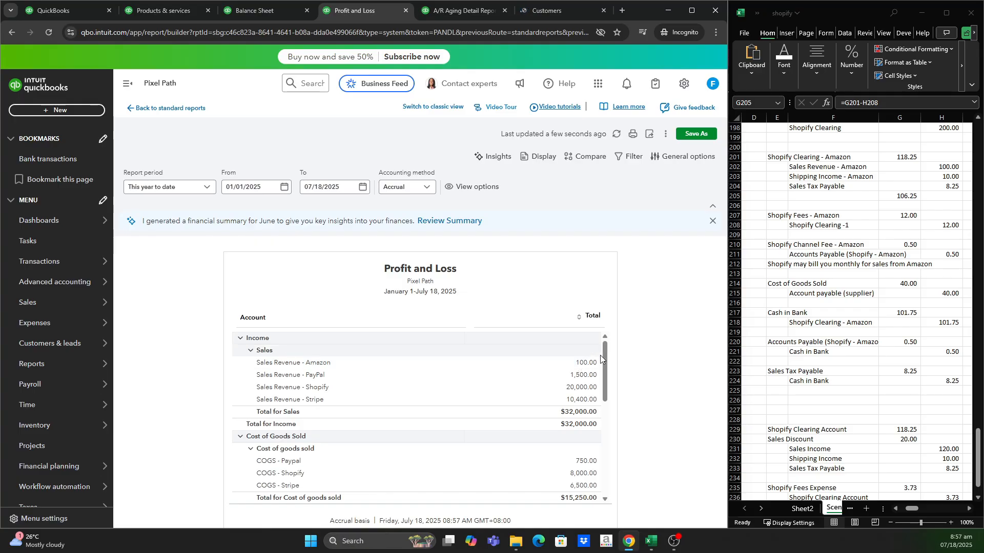
pyautogui.click(454, 14)
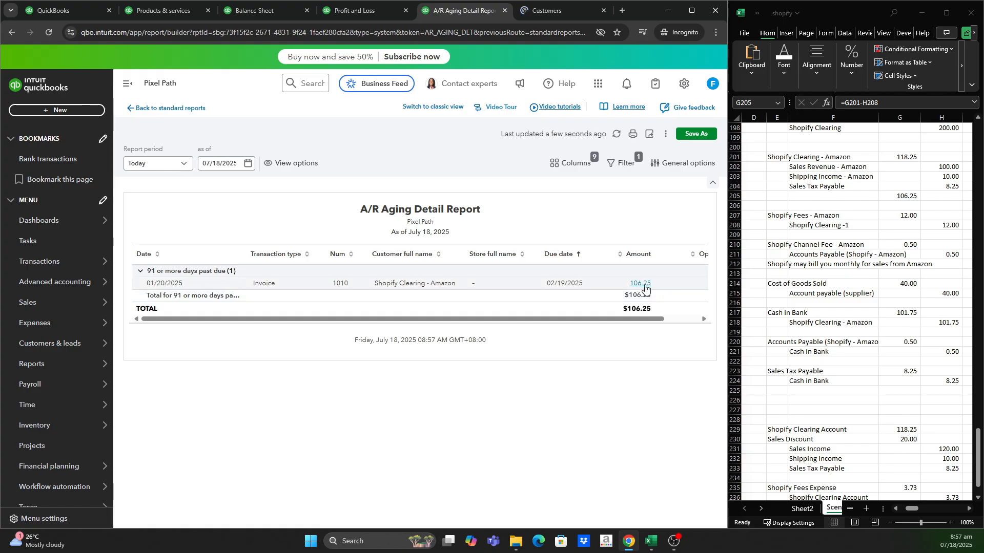
# - Open the customer record of Shopify Clearing - Amazon from the Customers list to examine its open balance
pyautogui.click(547, 10)
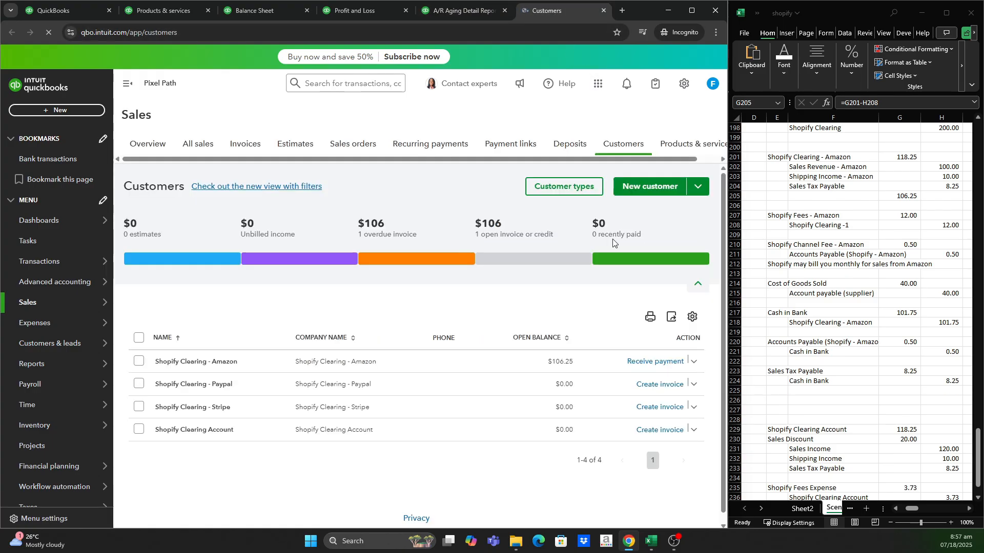
pyautogui.scroll(-1, 241, 402)
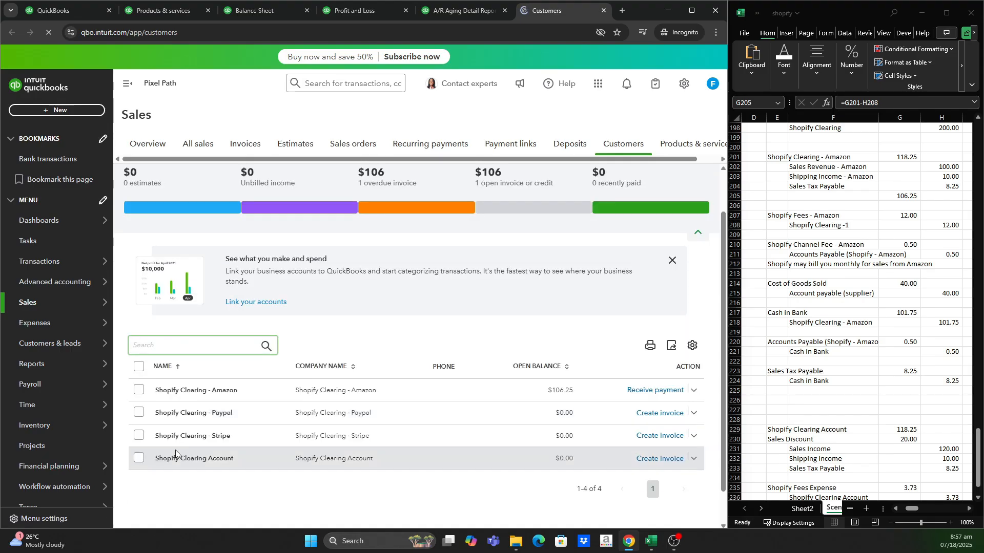
pyautogui.click(195, 395)
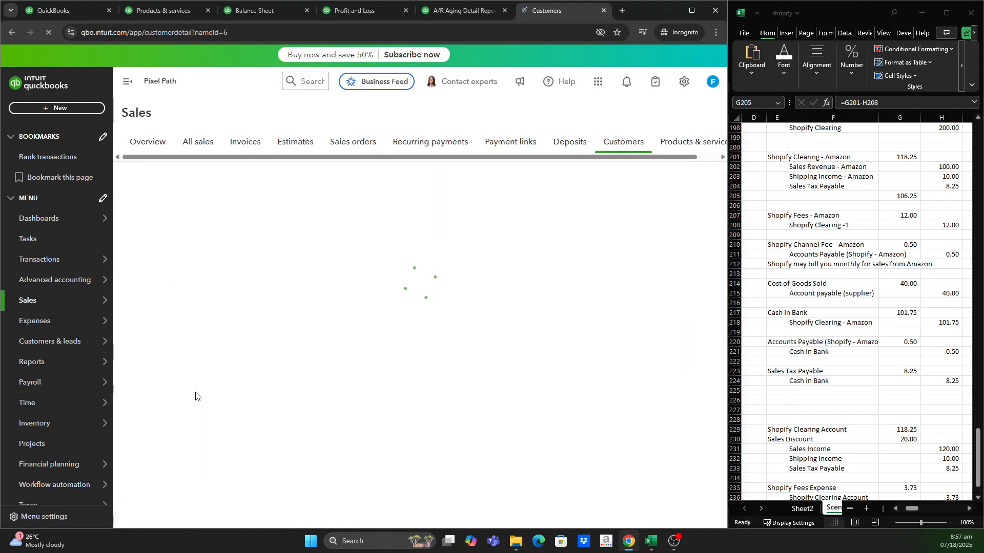
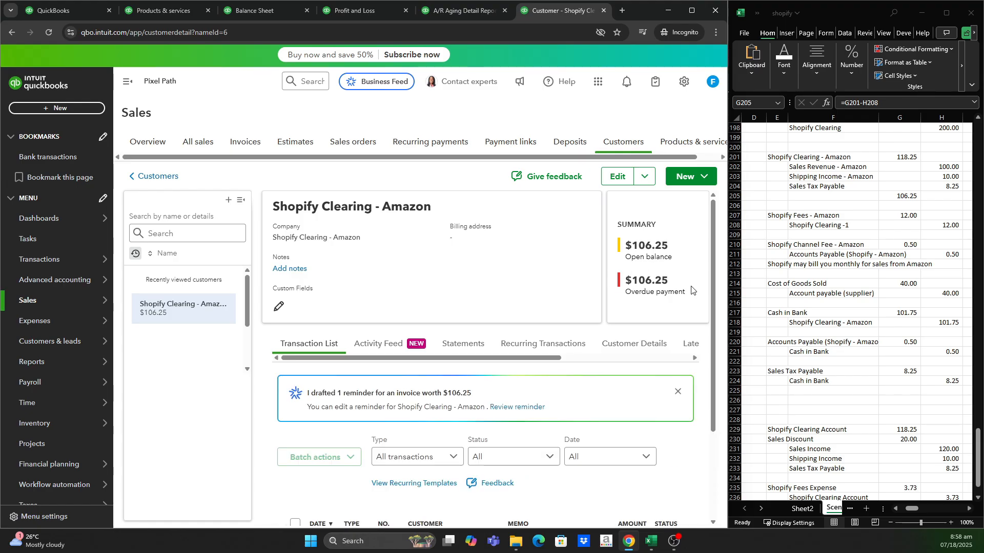
# - Switch to the Excel worksheet and examine the Shopify Channel Fee - Amazon journal entry
pyautogui.click(880, 261)
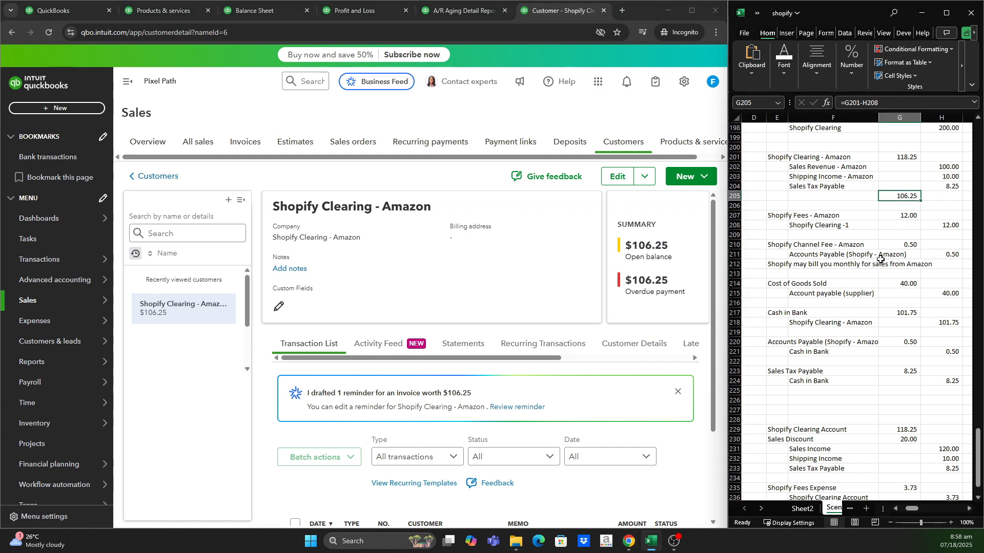
pyautogui.click(777, 247)
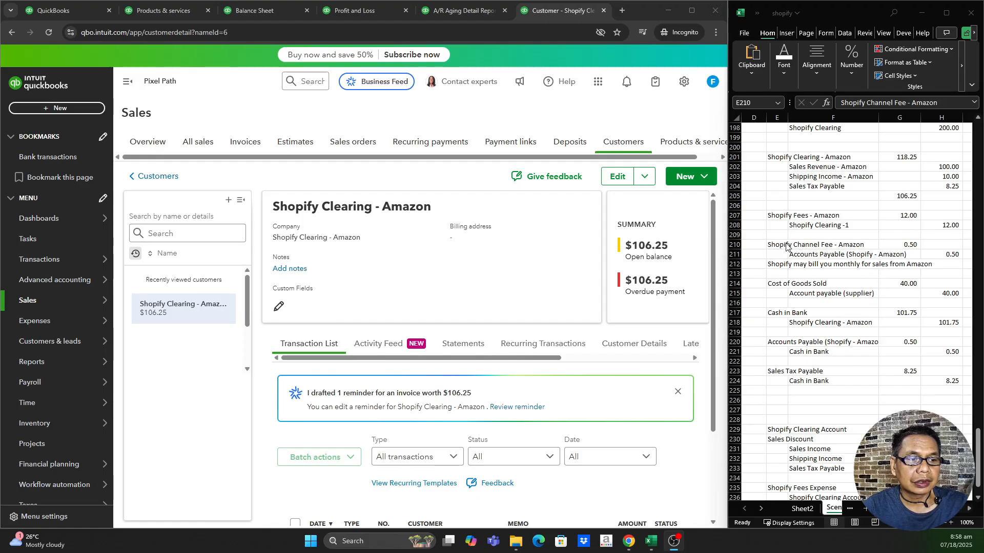
pyautogui.click(910, 243)
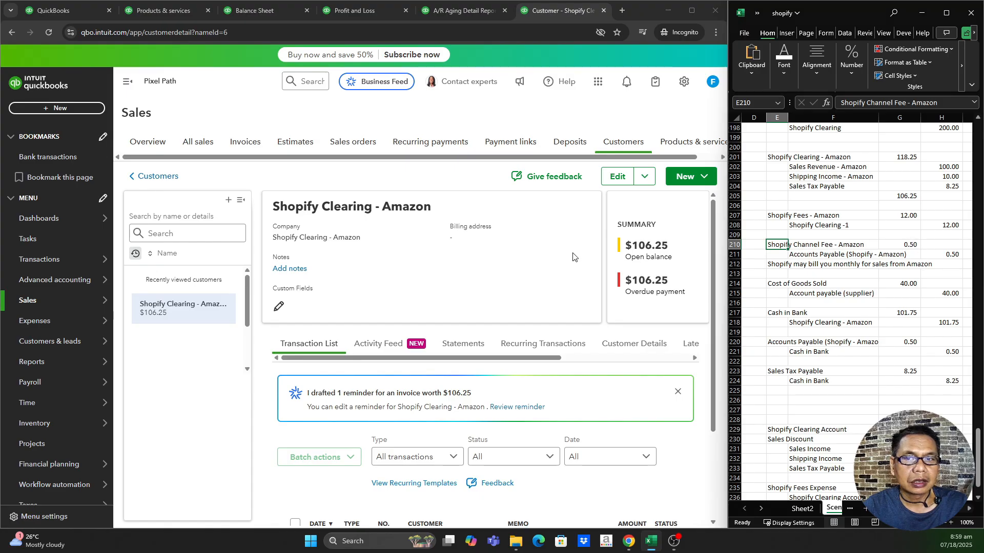
# - Start a new bill in QuickBooks and add the vendor Shopify - Amazon, copying its name from the Accounts Payable line in the worksheet
pyautogui.click(82, 112)
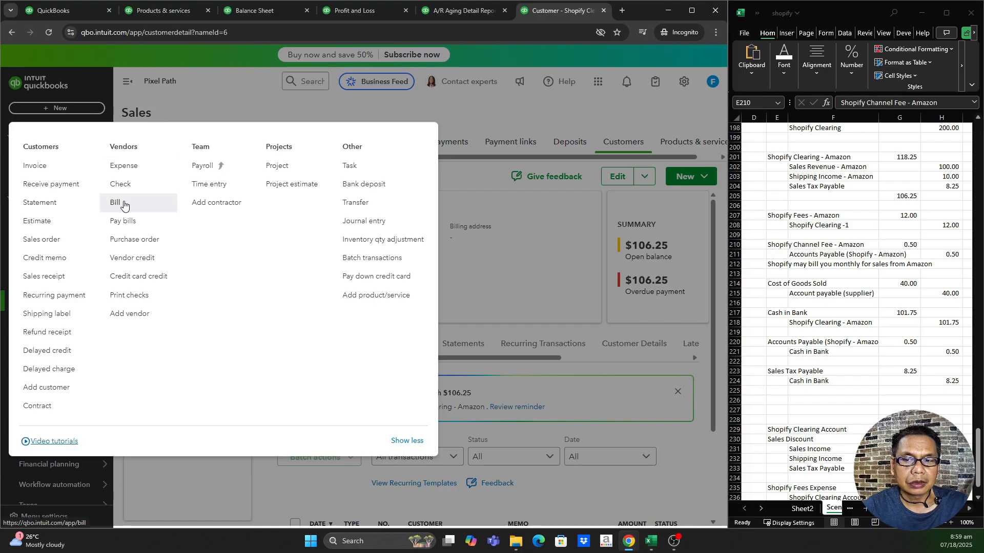
pyautogui.click(124, 204)
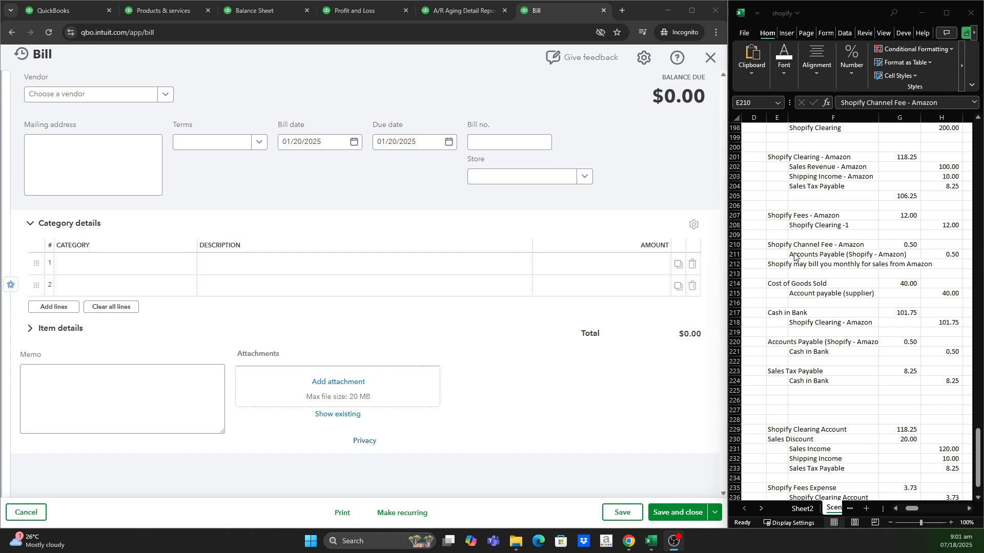
pyautogui.click(166, 96)
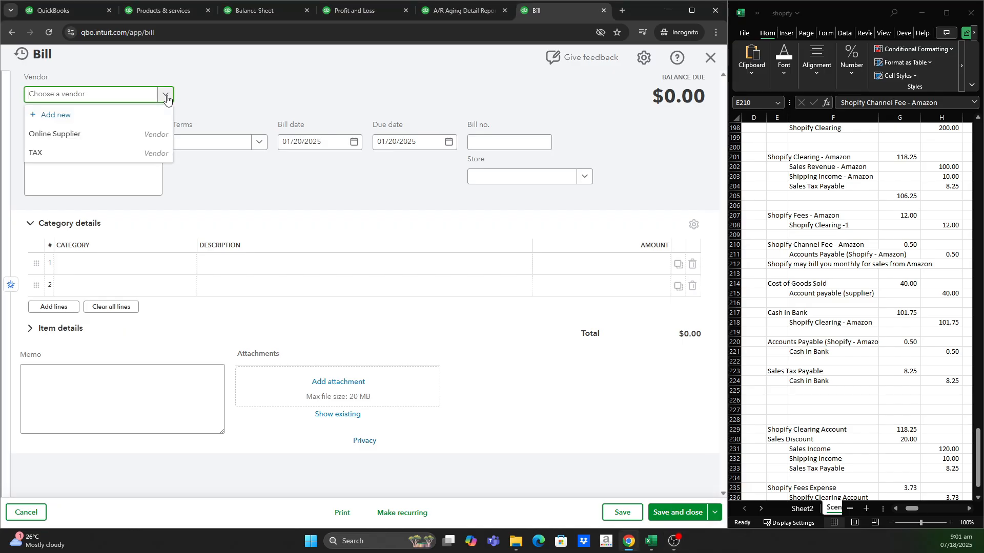
pyautogui.click(109, 113)
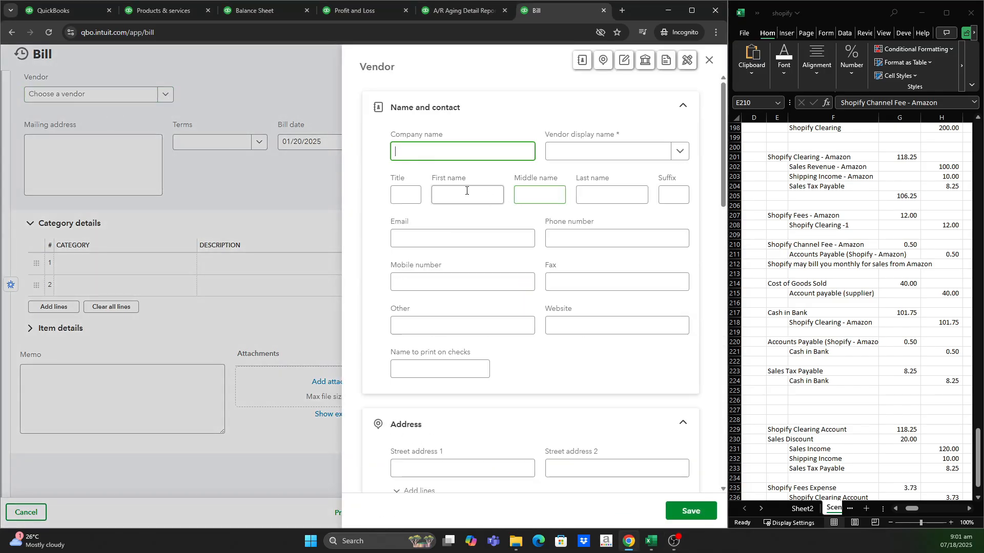
pyautogui.click(852, 256)
pyautogui.click(817, 256)
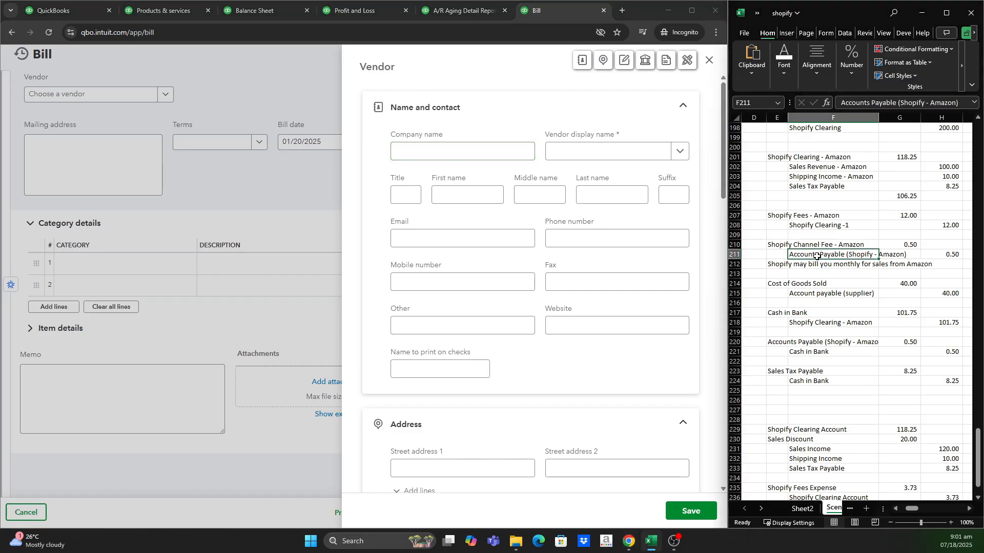
pyautogui.moveTo(901, 103); pyautogui.dragTo(959, 104)
pyautogui.hotkey('ctrl', 'c')
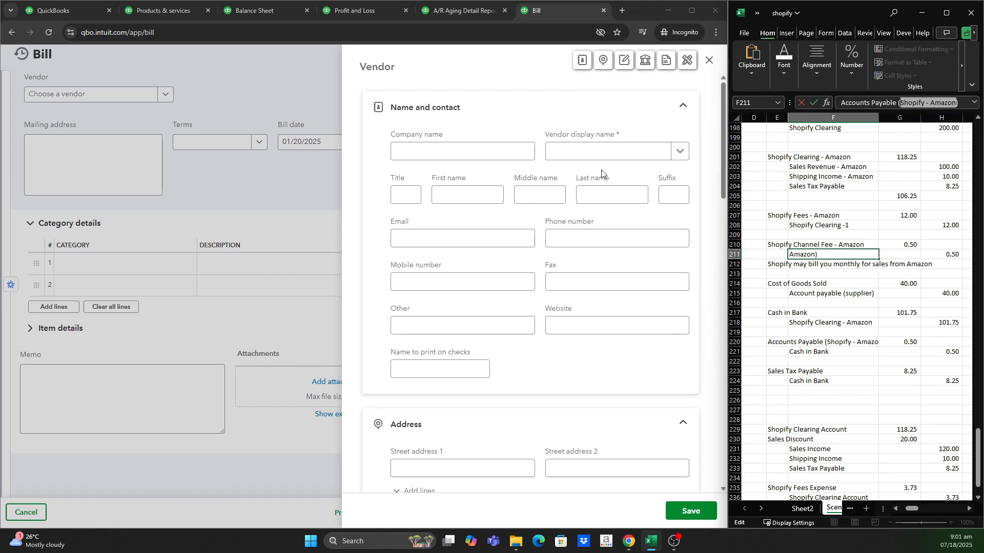
pyautogui.click(462, 150)
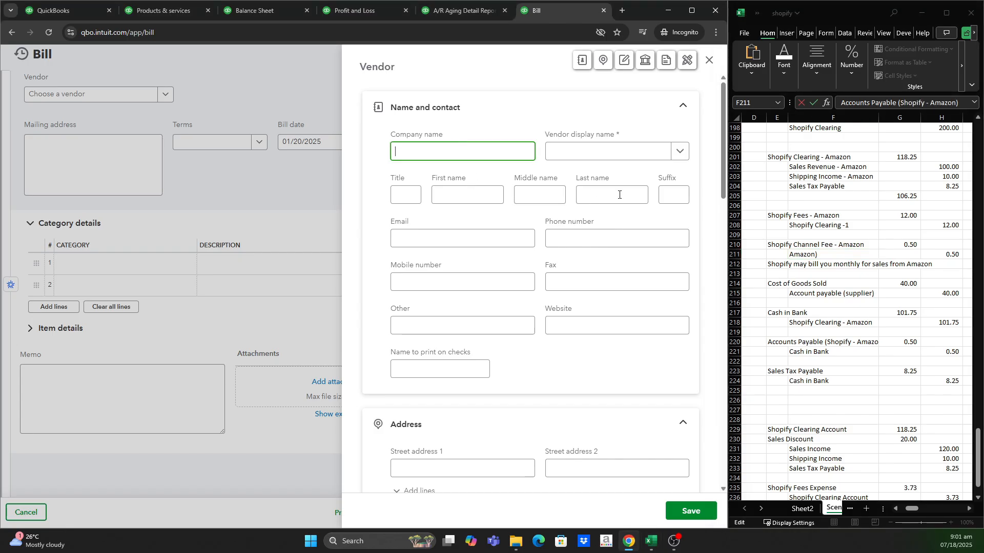
pyautogui.hotkey('ctrl', 'v')
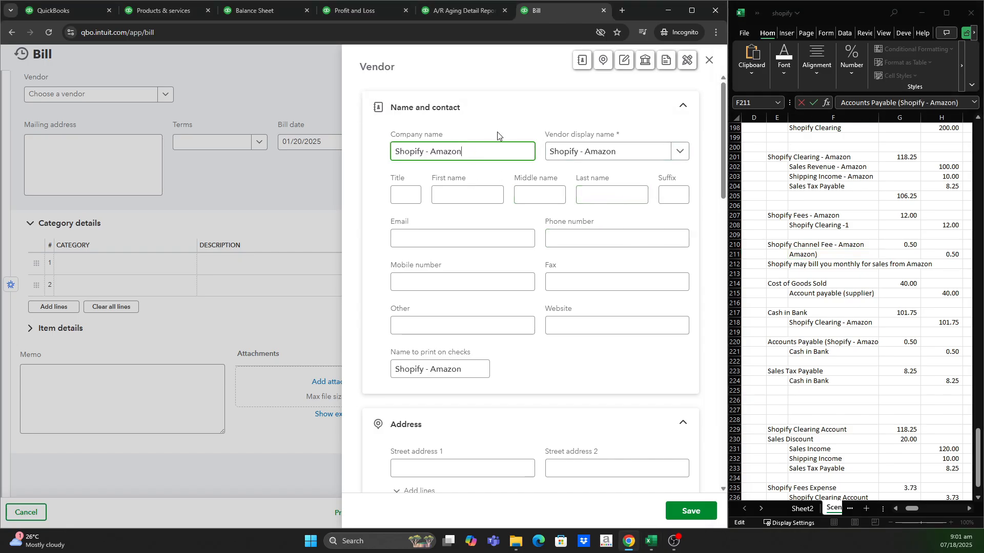
pyautogui.click(689, 513)
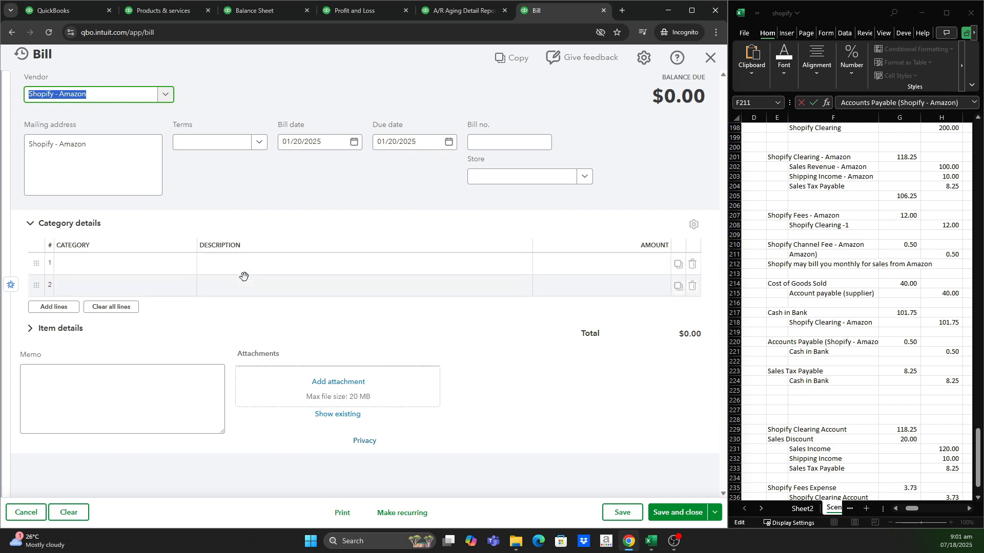
# - Fill the bill's first category line with Amazon Fee Expense for 0.50 and reselect Shopify - Amazon as the vendor
pyautogui.click(176, 273)
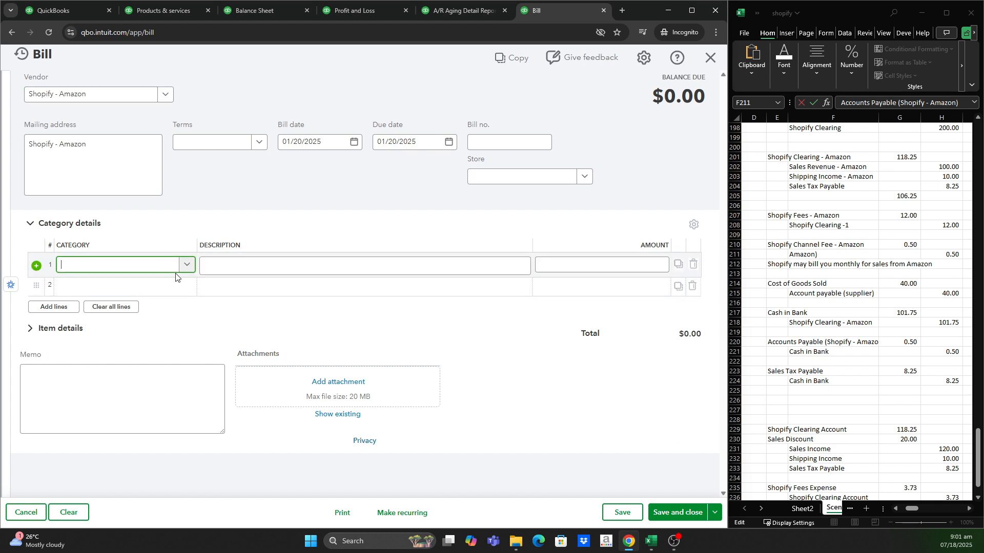
pyautogui.click(187, 265)
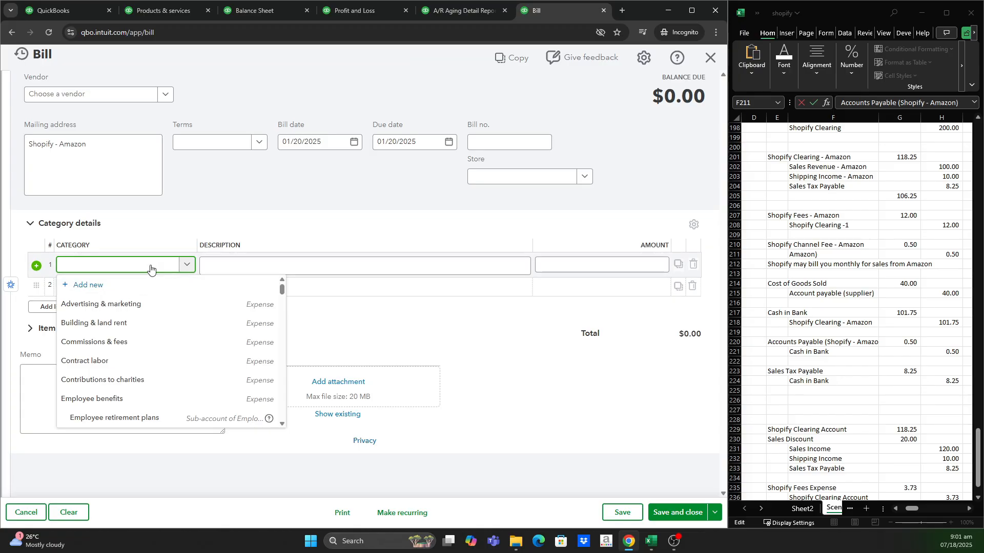
pyautogui.write('am')
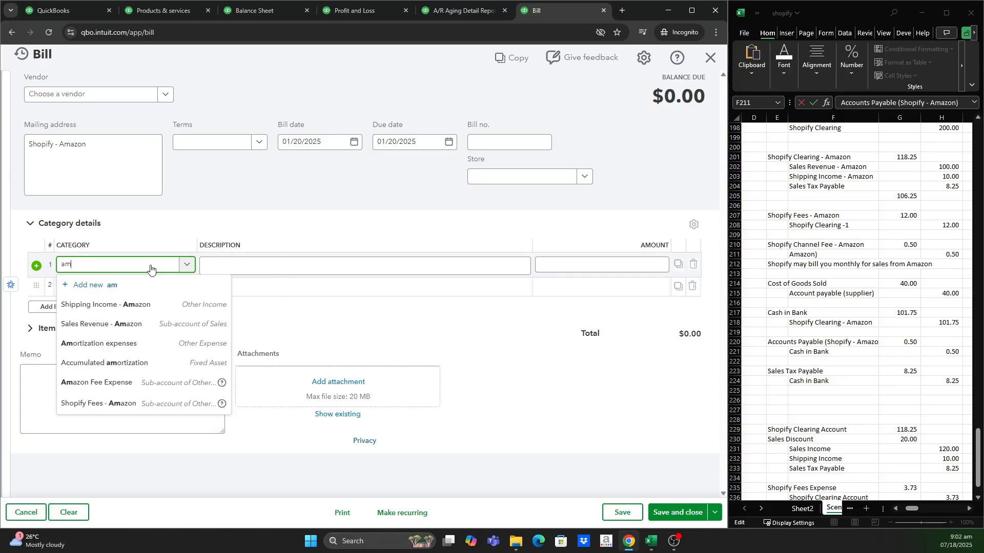
pyautogui.write('az')
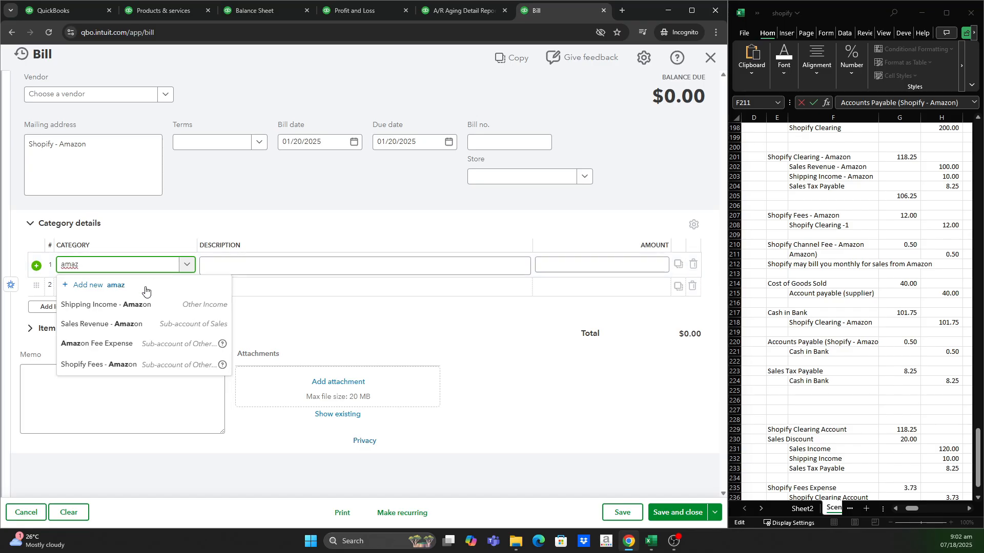
pyautogui.click(126, 350)
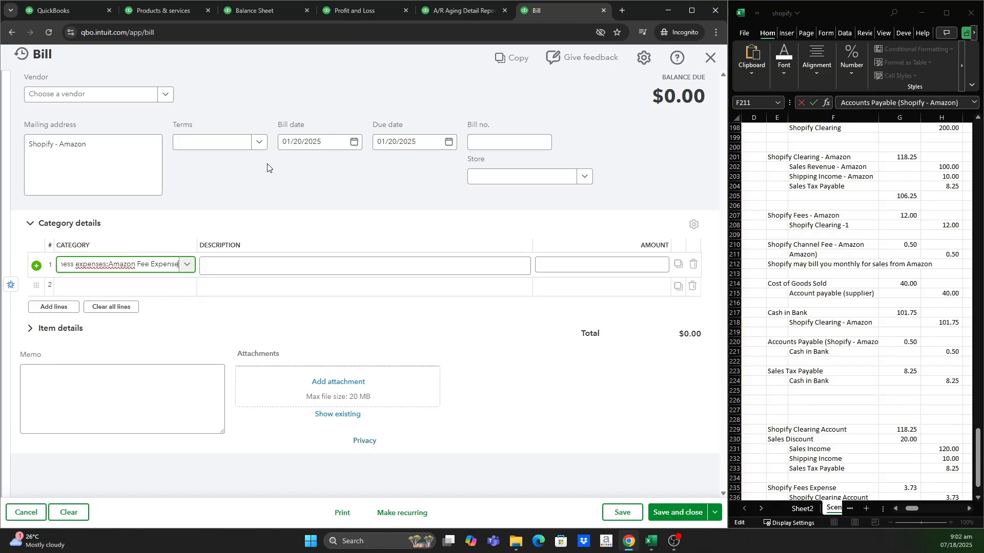
pyautogui.click(605, 266)
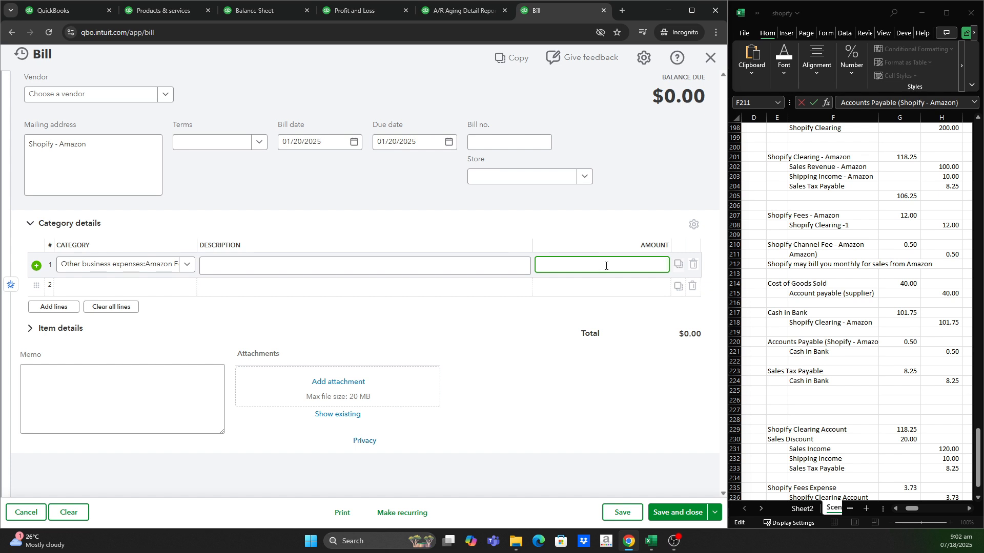
pyautogui.write('.50')
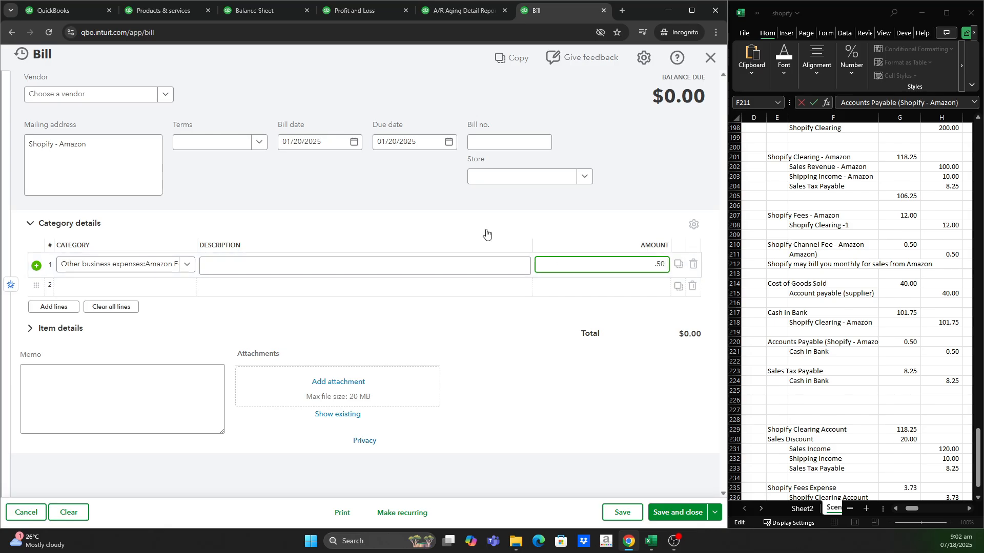
pyautogui.click(449, 211)
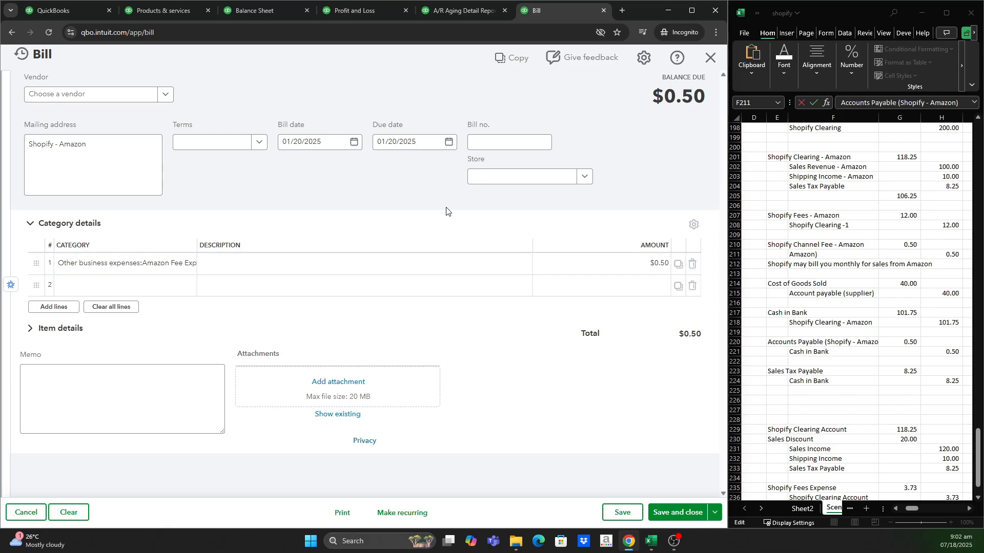
pyautogui.click(148, 92)
pyautogui.click(116, 134)
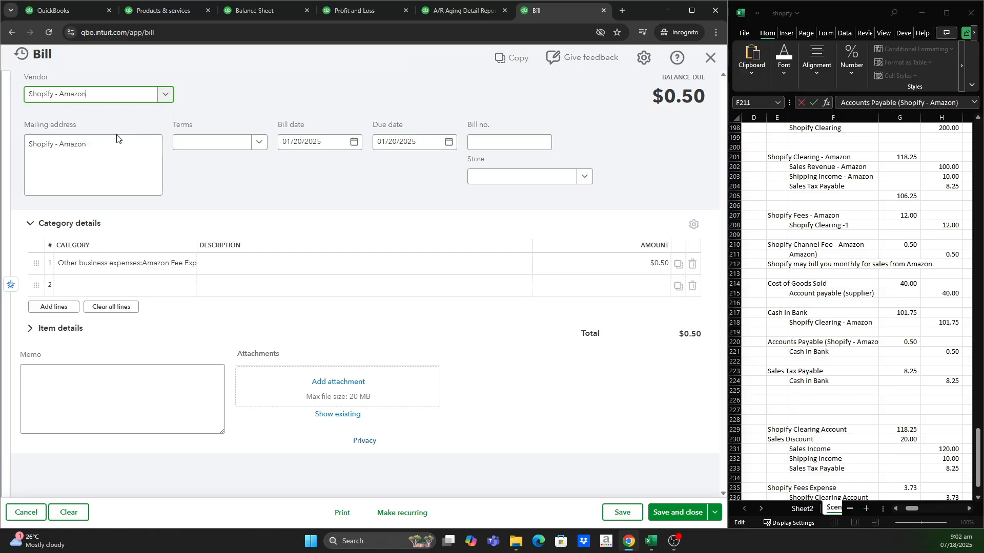
# - Save and close the 0.50 Shopify - Amazon bill and reload the Balance Sheet and Profit and Loss reports
pyautogui.click(312, 200)
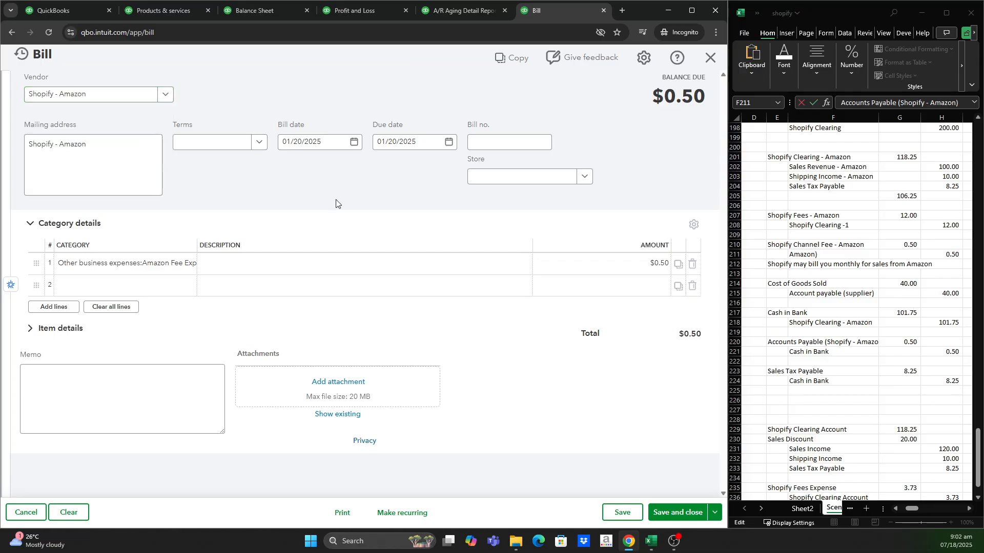
pyautogui.click(689, 518)
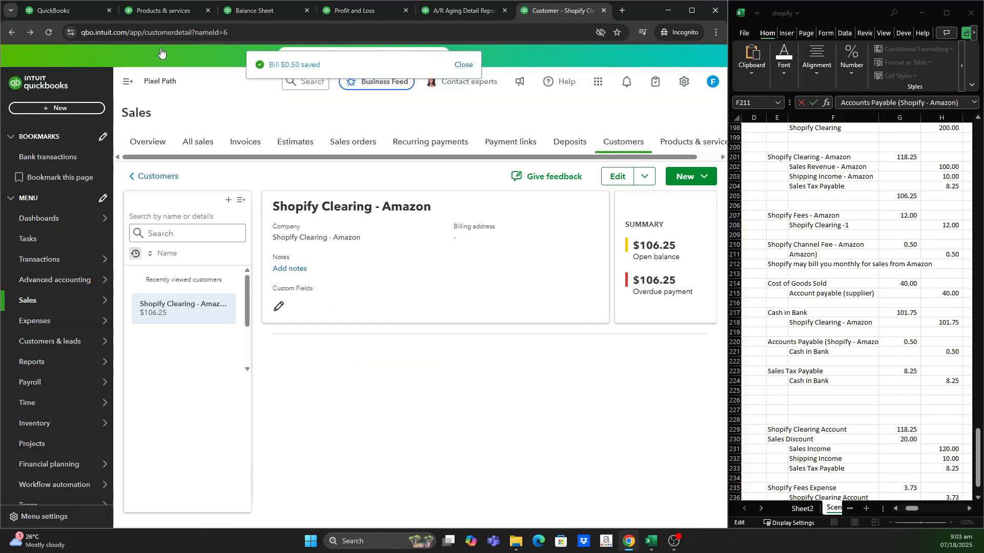
pyautogui.click(158, 11)
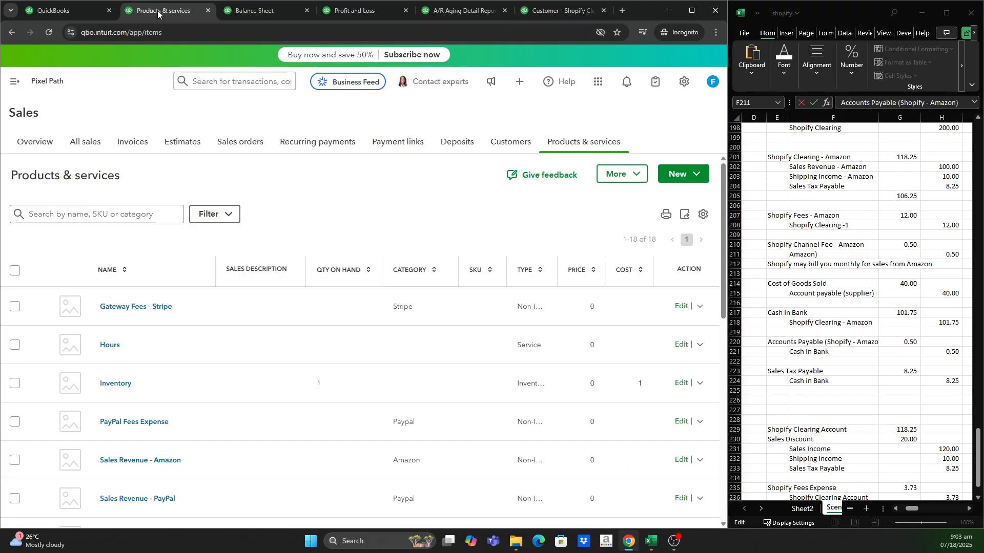
pyautogui.click(274, 19)
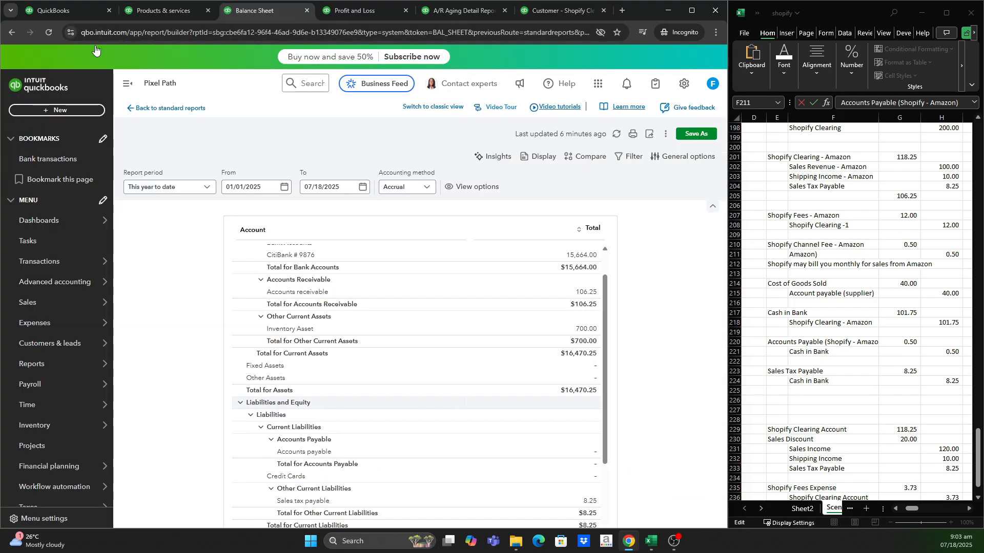
pyautogui.click(50, 34)
pyautogui.hotkey('ctrl', 'Tab')
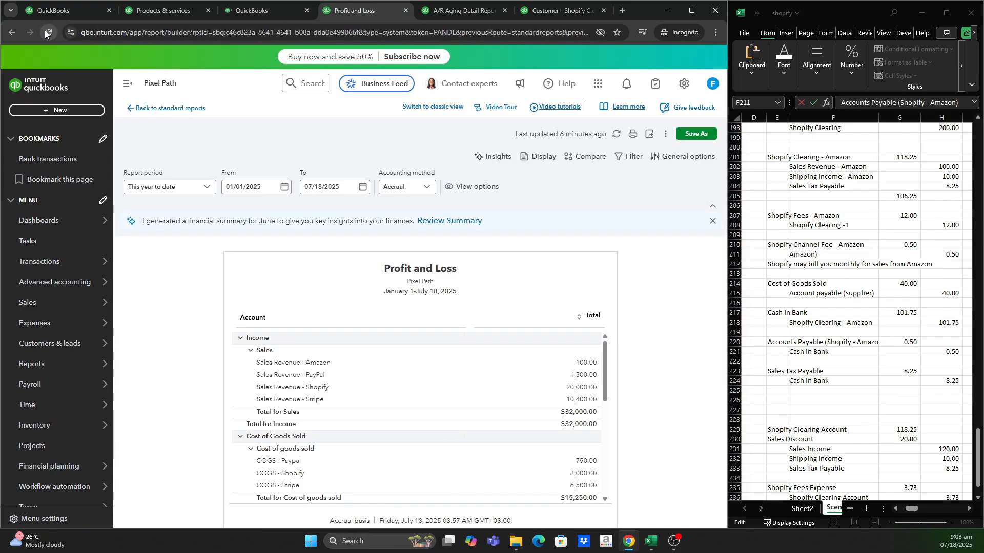
pyautogui.click(46, 34)
# - Open the Vendors list in a separate browser tab, keeping the customer record and reports open
pyautogui.click(475, 14)
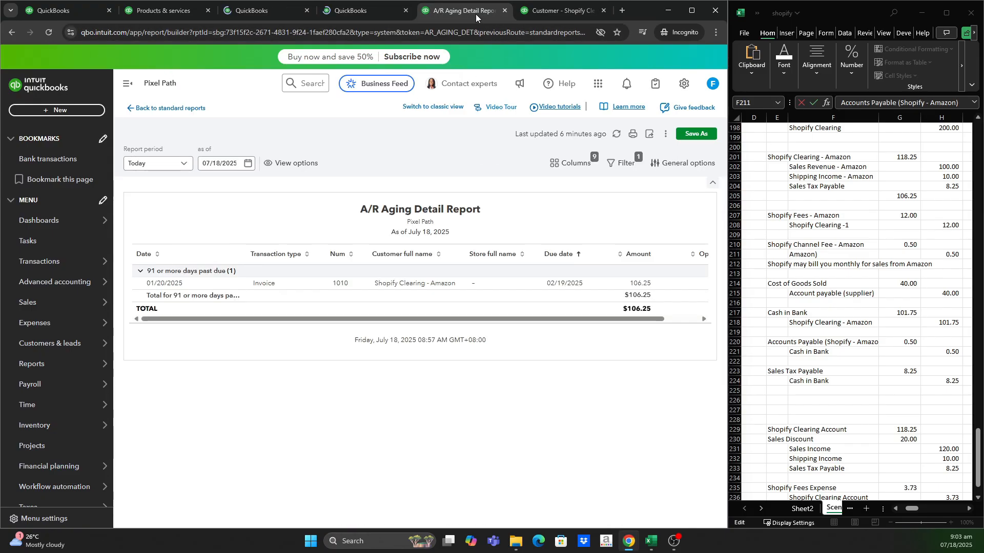
pyautogui.click(565, 14)
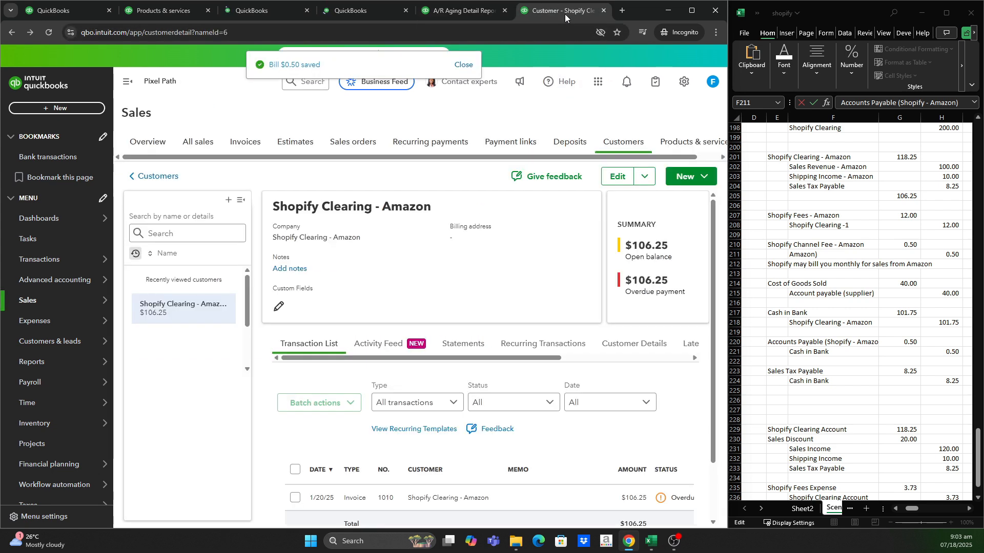
pyautogui.moveTo(53, 290)
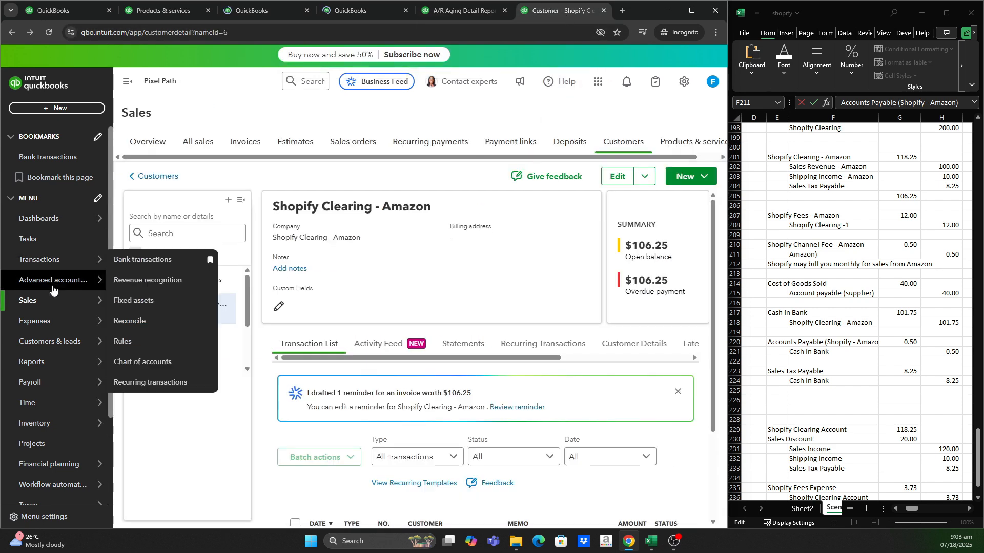
pyautogui.moveTo(53, 323)
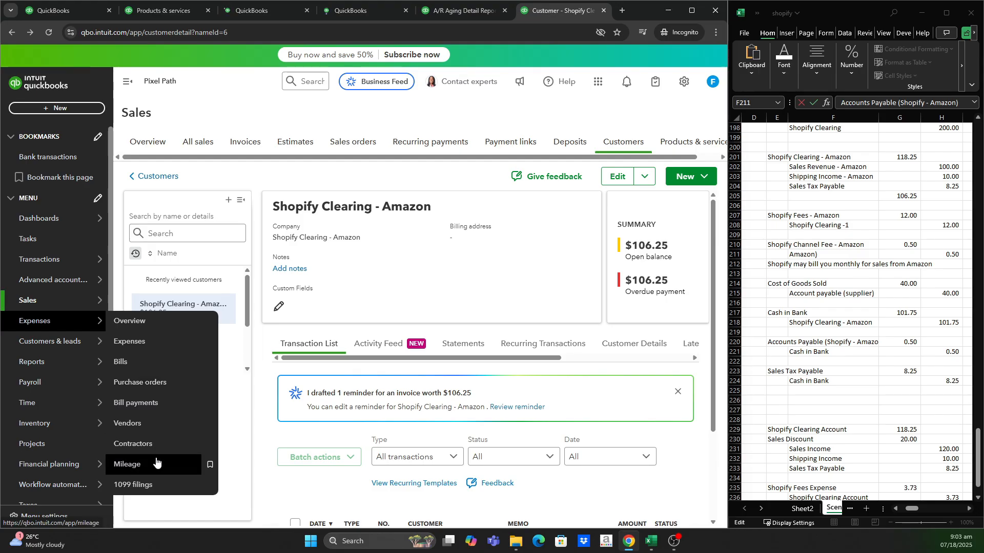
pyautogui.keyDown('ctrl'); pyautogui.click(153, 424); pyautogui.keyUp('ctrl')
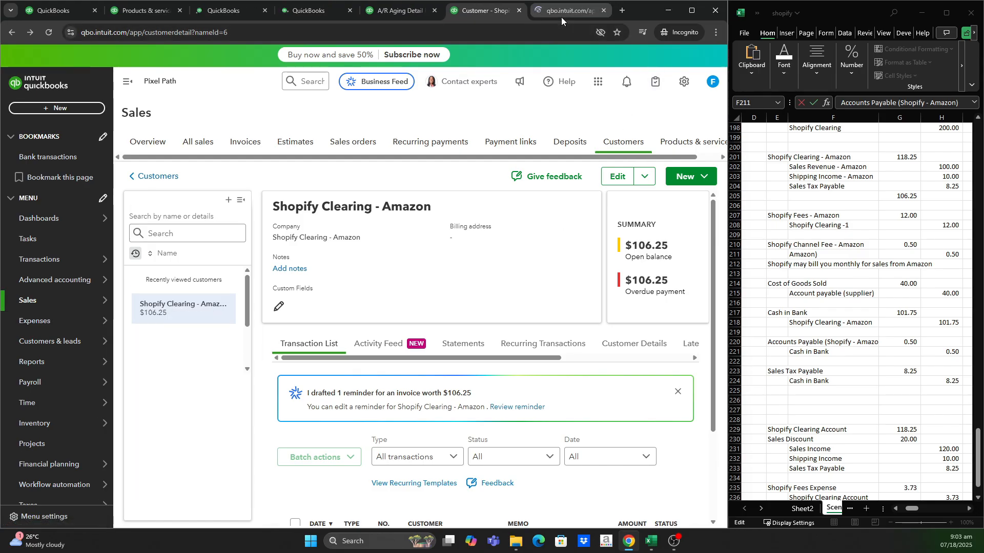
# - Examine Accounts Payable on the Balance Sheet and Amazon Fee Expense on the Profit and Loss report
pyautogui.click(231, 11)
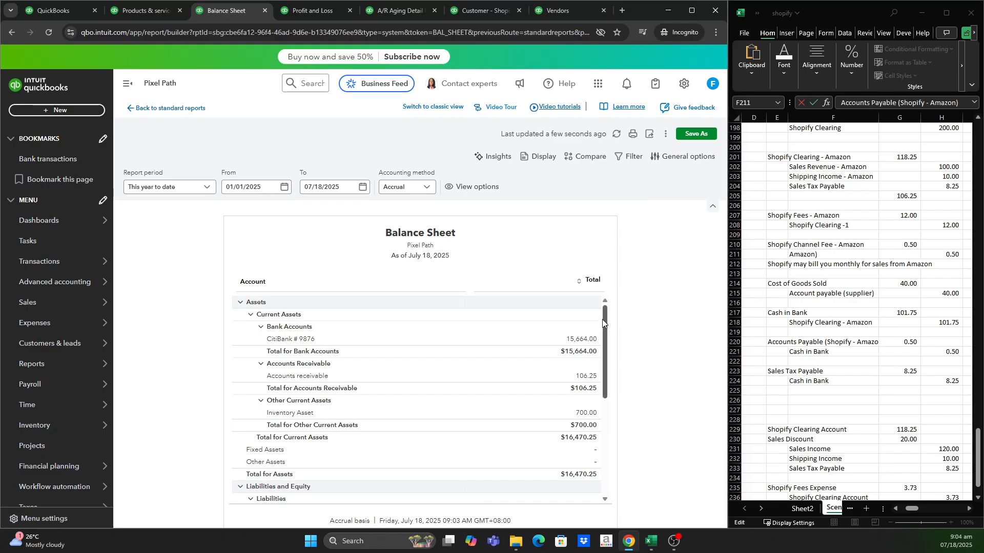
pyautogui.scroll(-2, 609, 364)
pyautogui.scroll(-3, 609, 369)
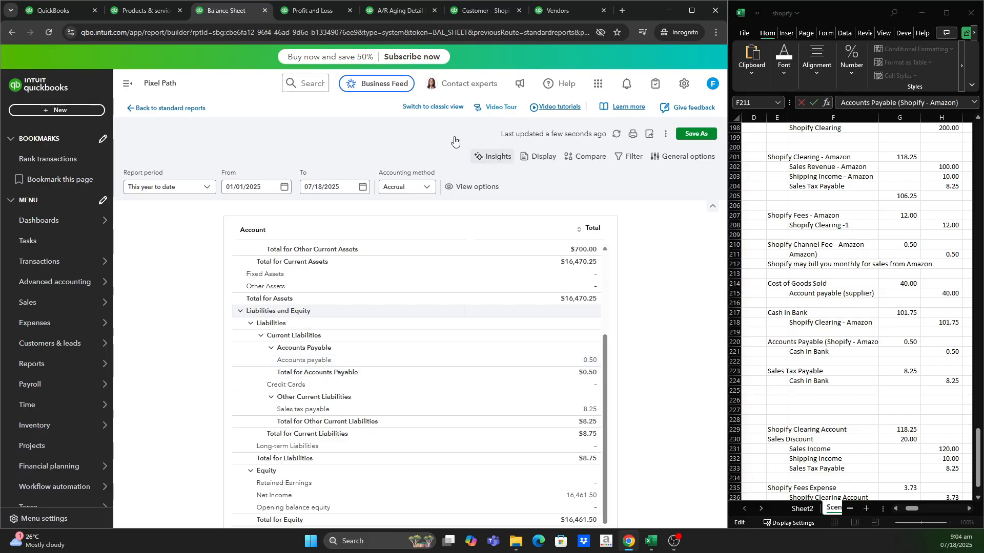
pyautogui.click(314, 12)
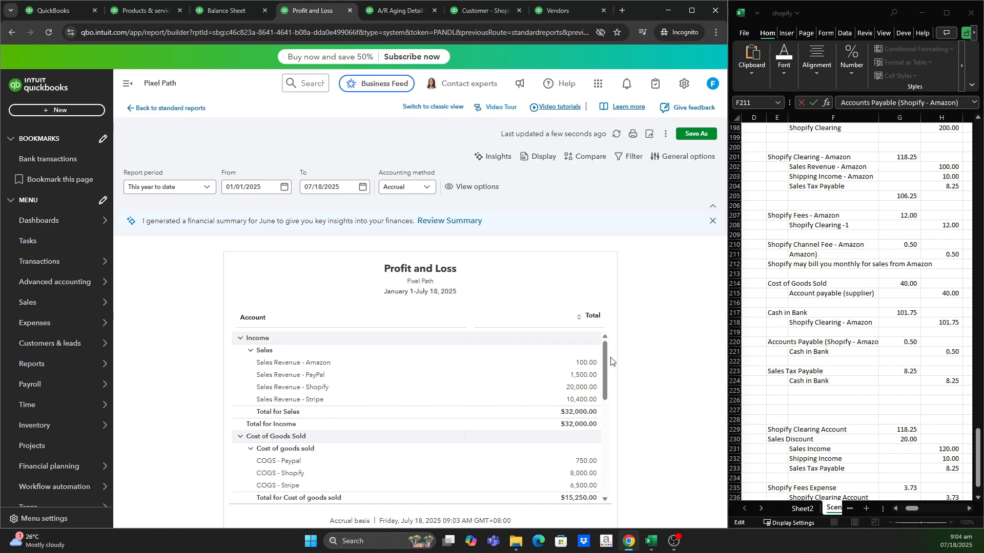
pyautogui.moveTo(608, 364); pyautogui.dragTo(607, 415)
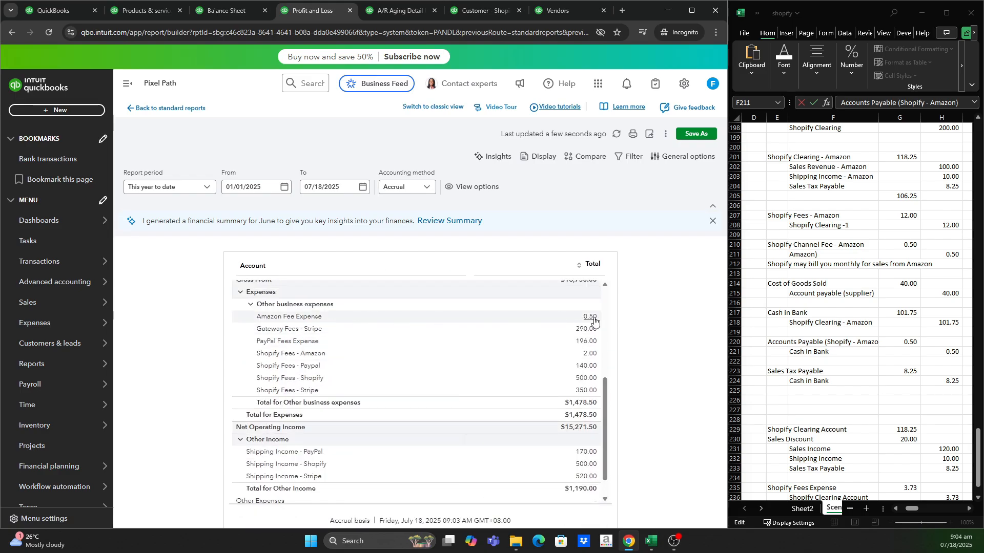
pyautogui.moveTo(606, 394); pyautogui.dragTo(606, 355)
# - Open the Shopify - Amazon vendor record from the Vendors list to examine its open balance and bill
pyautogui.click(402, 16)
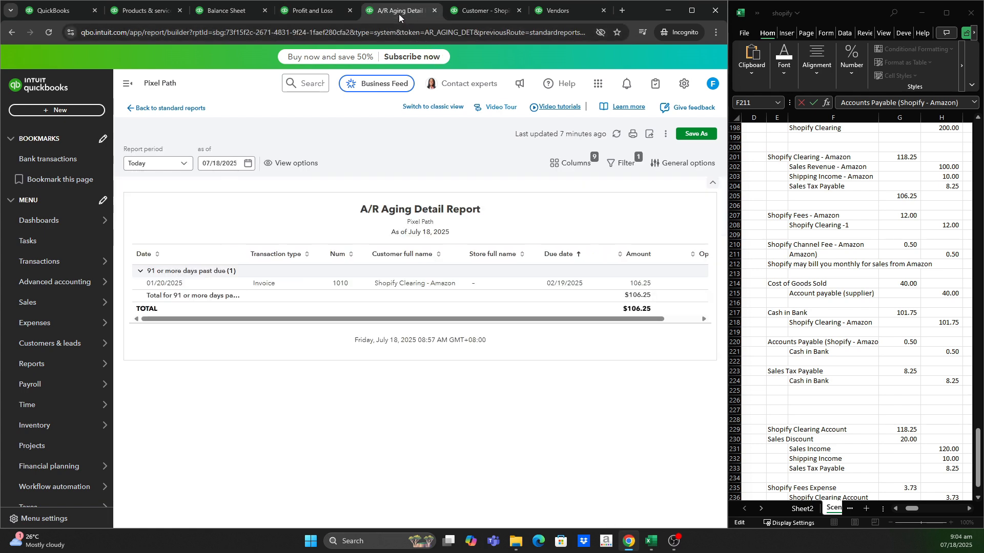
pyautogui.click(479, 16)
pyautogui.click(567, 12)
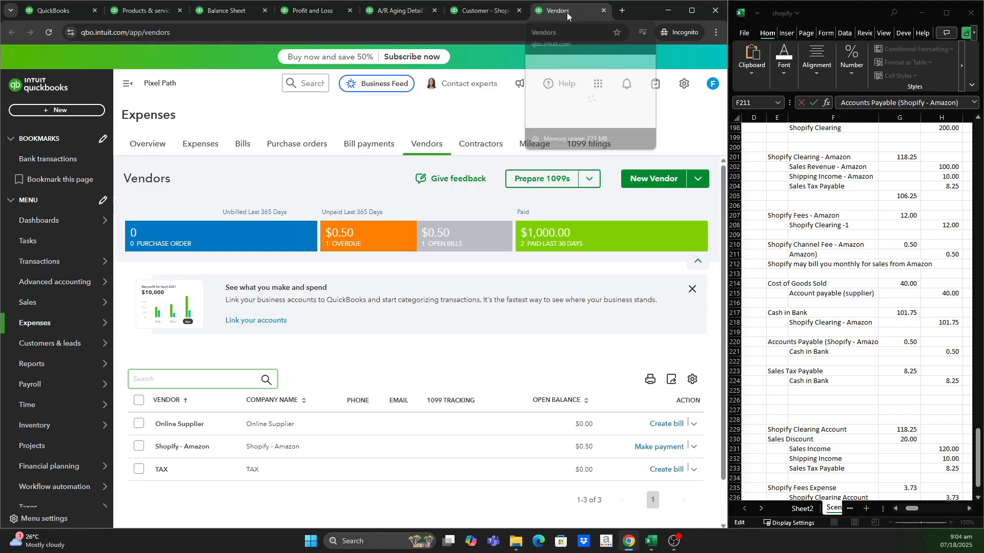
pyautogui.click(179, 448)
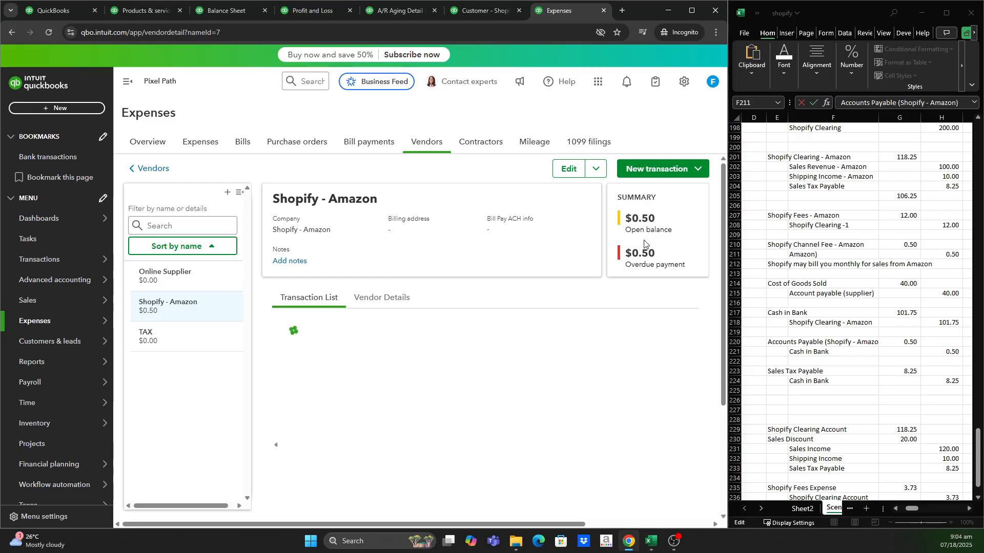
# - Open the standard reports in a separate browser tab and run the Accounts payable aging detail report
pyautogui.moveTo(58, 307)
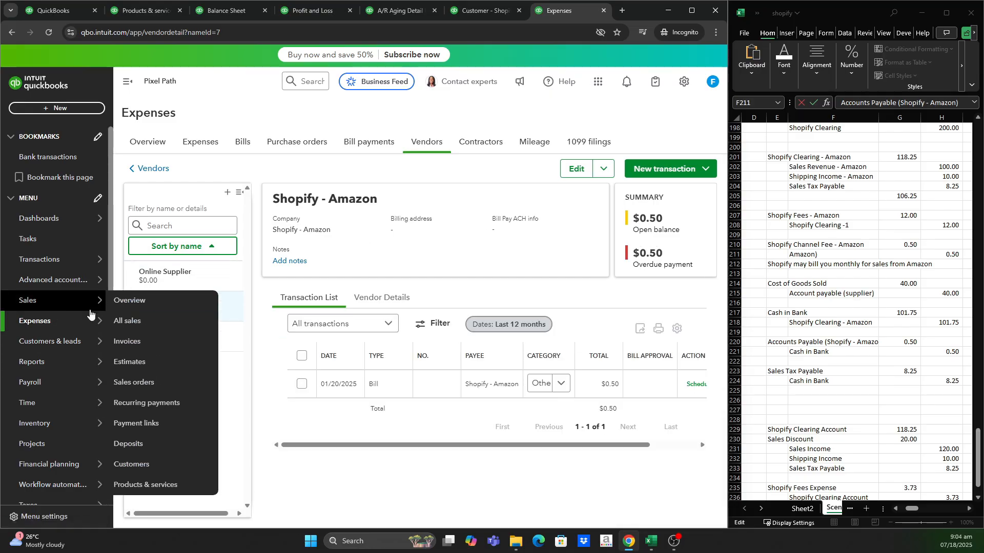
pyautogui.moveTo(71, 384)
pyautogui.moveTo(76, 362)
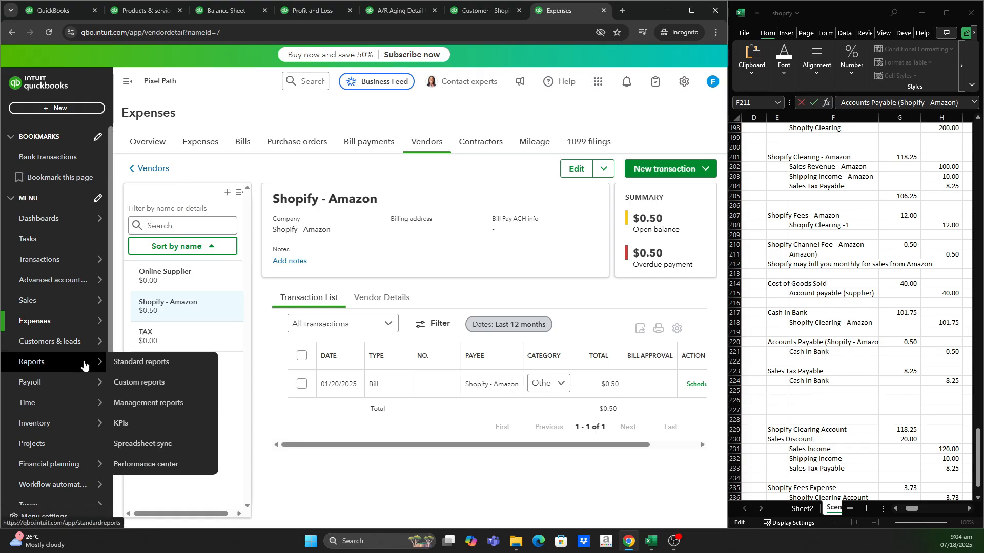
pyautogui.middleClick(157, 368)
pyautogui.click(568, 10)
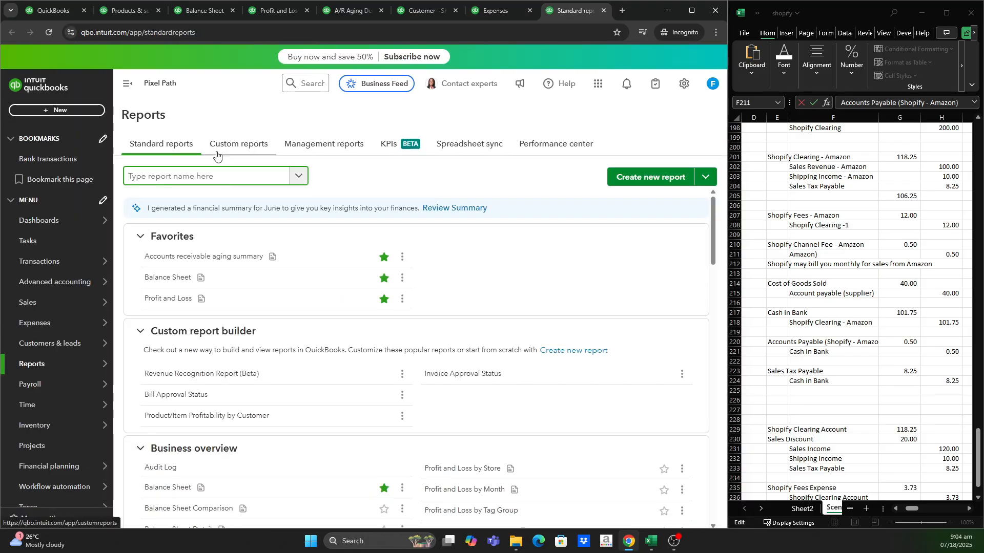
pyautogui.write('agi')
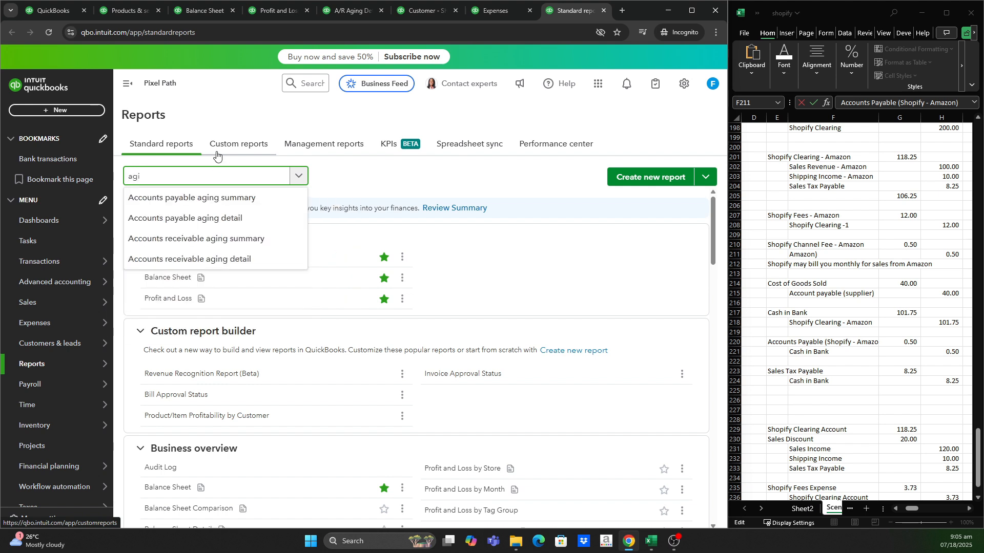
pyautogui.click(221, 219)
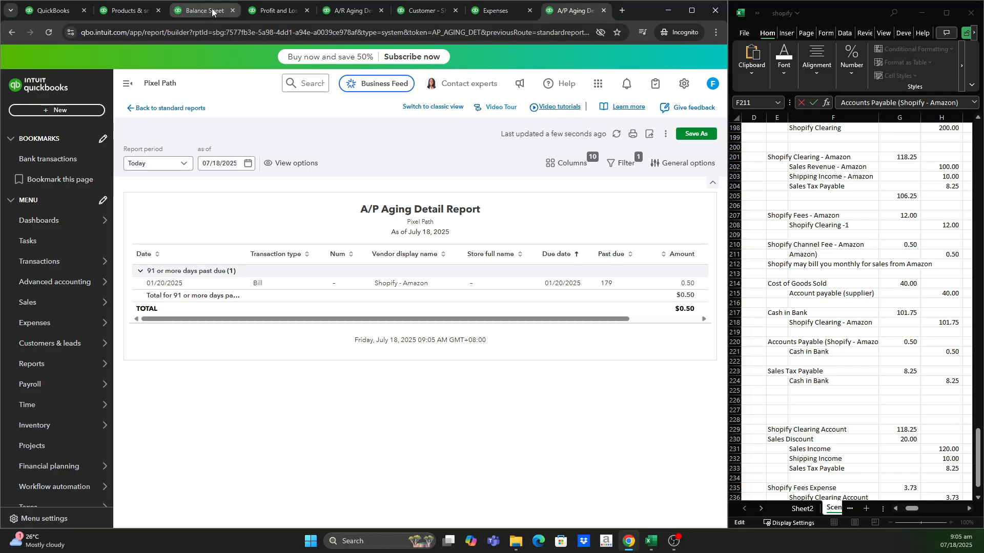
# - Switch to the Excel worksheet and examine the Shopify Channel Fee - Amazon and Cost of Goods Sold journal entries
pyautogui.click(821, 231)
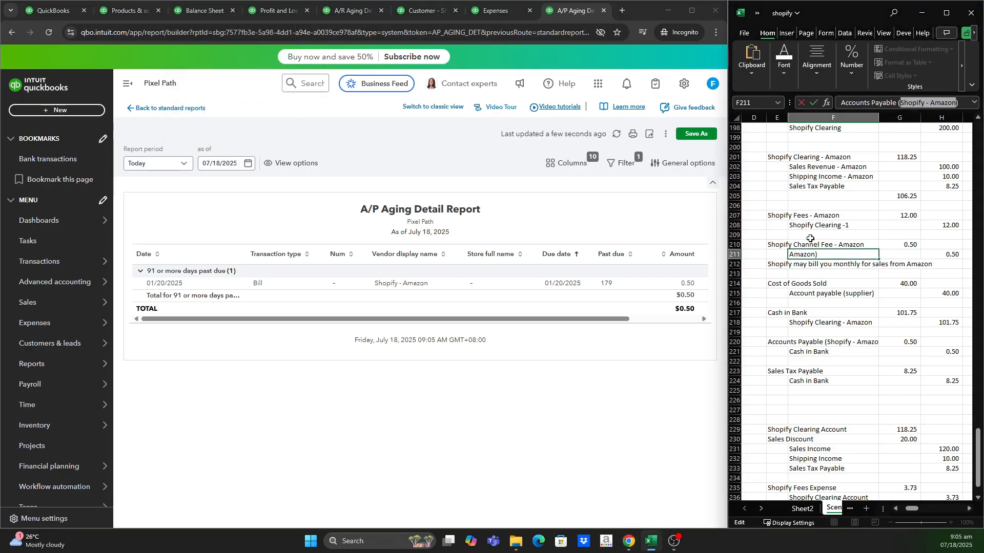
pyautogui.click(778, 246)
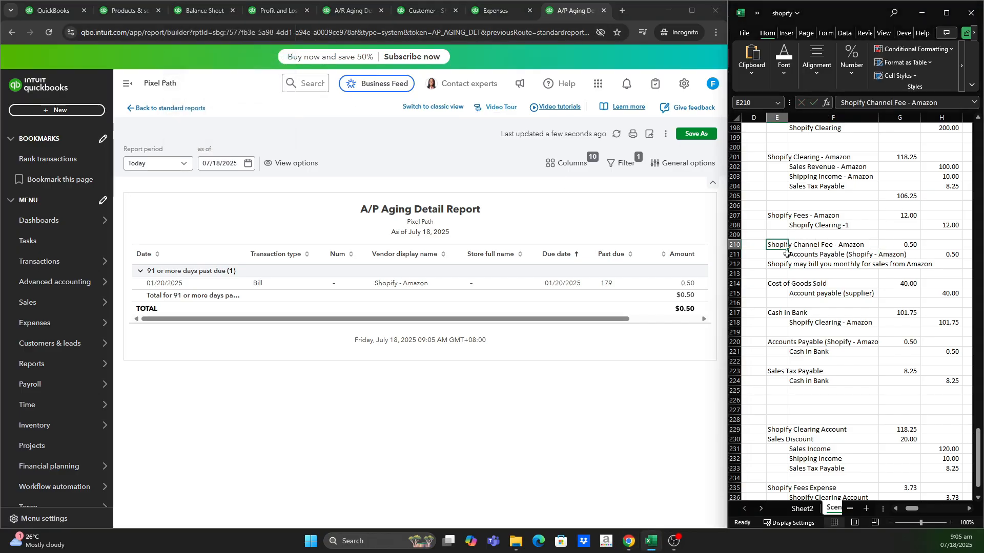
pyautogui.click(776, 283)
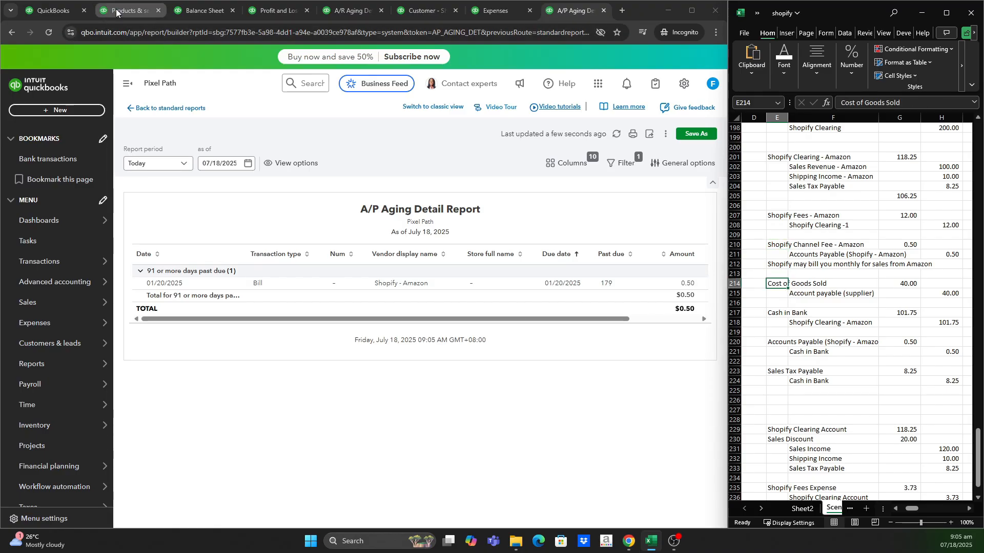
# - Start a new bill in QuickBooks for the vendor Online Supplier and delete its prefilled Inventory item line
pyautogui.click(54, 10)
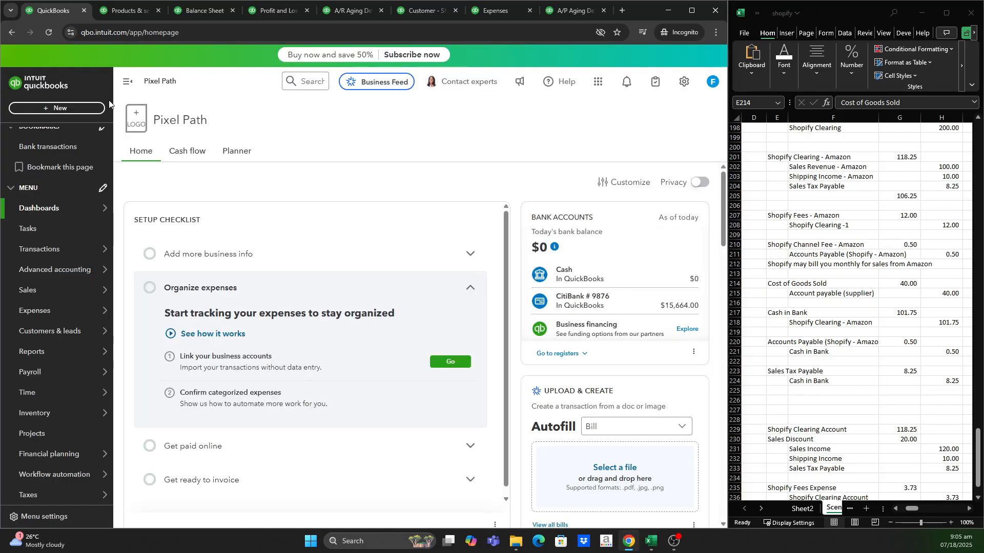
pyautogui.click(69, 108)
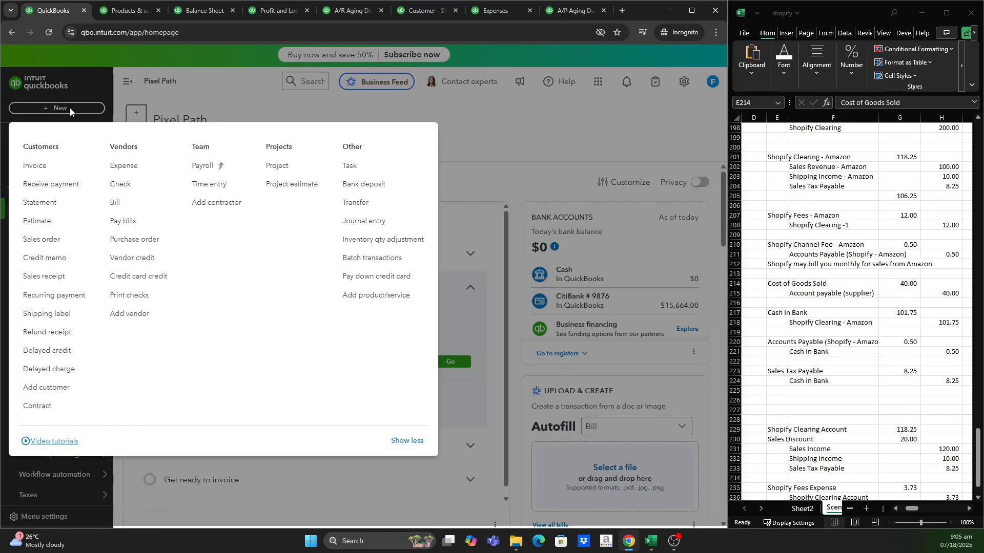
pyautogui.click(138, 210)
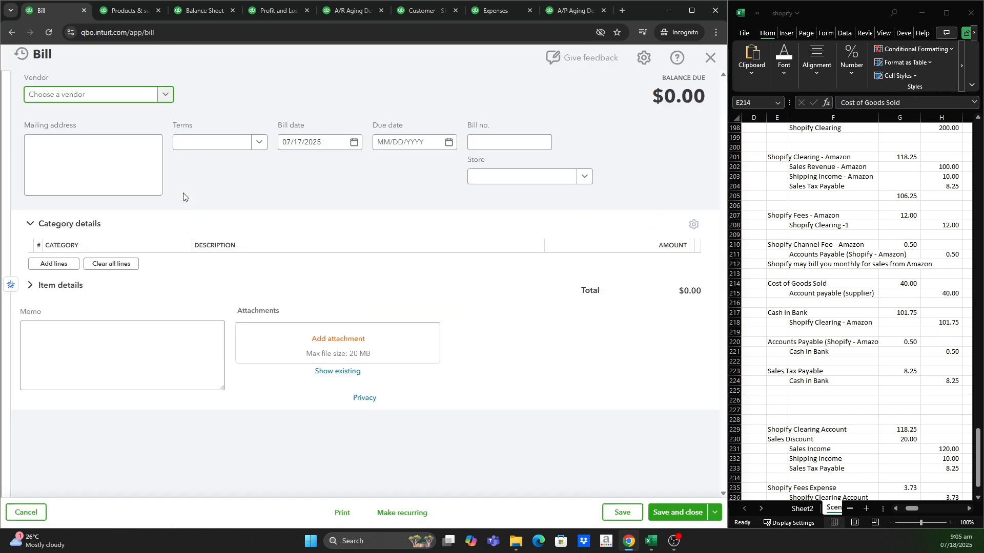
pyautogui.click(167, 97)
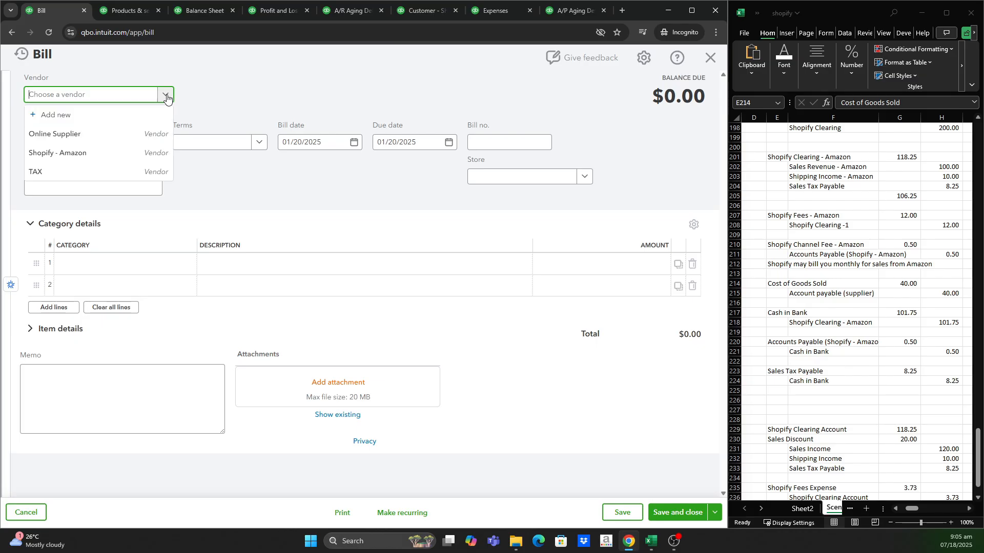
pyautogui.click(127, 143)
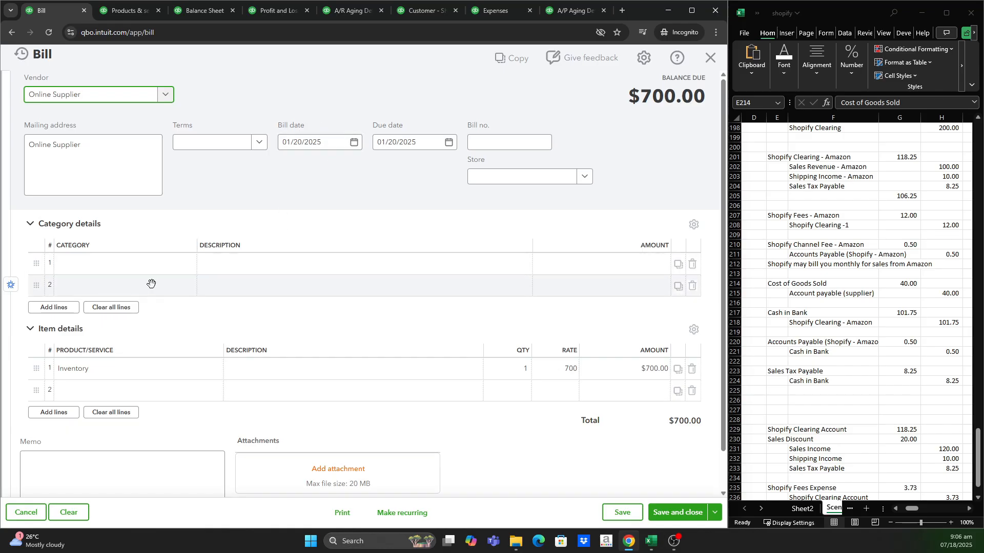
pyautogui.click(692, 369)
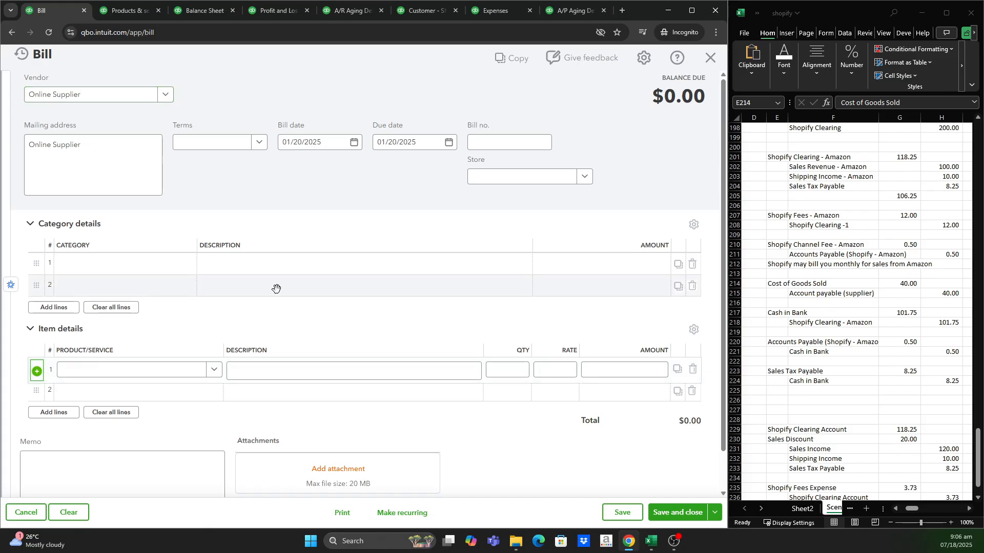
# - Add a new account named COGS - Amazon from the bill's first category line, following the account naming in the Profit and Loss report
pyautogui.click(162, 271)
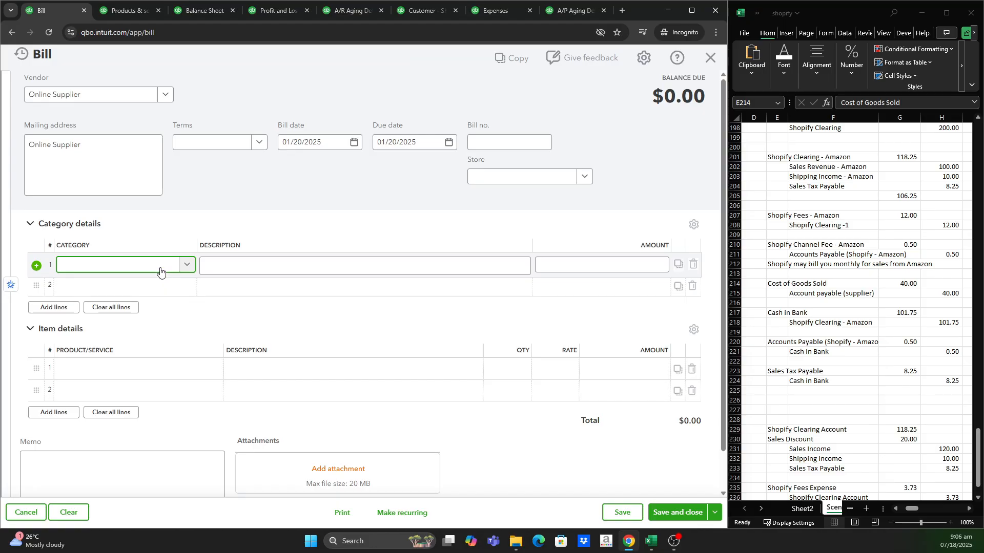
pyautogui.click(160, 271)
pyautogui.click(148, 286)
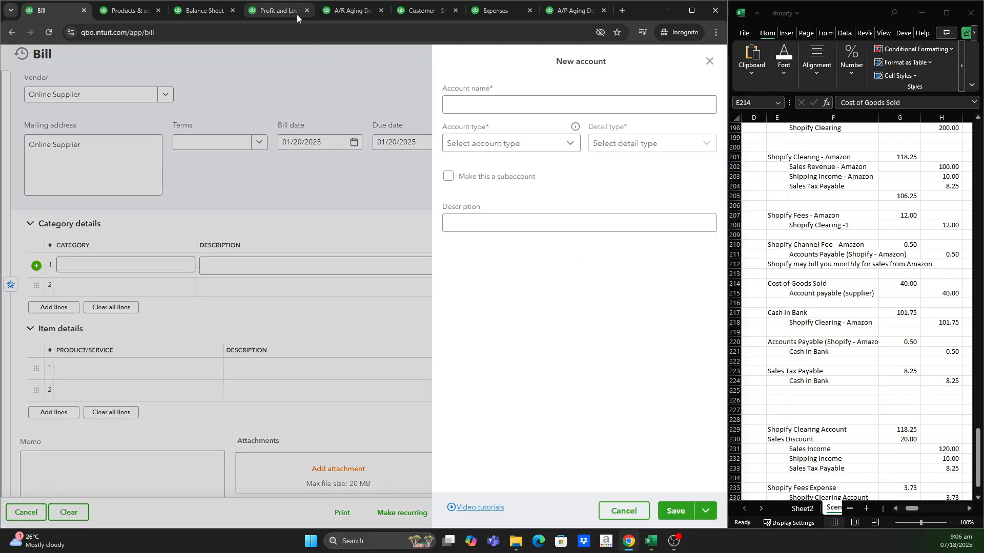
pyautogui.click(289, 15)
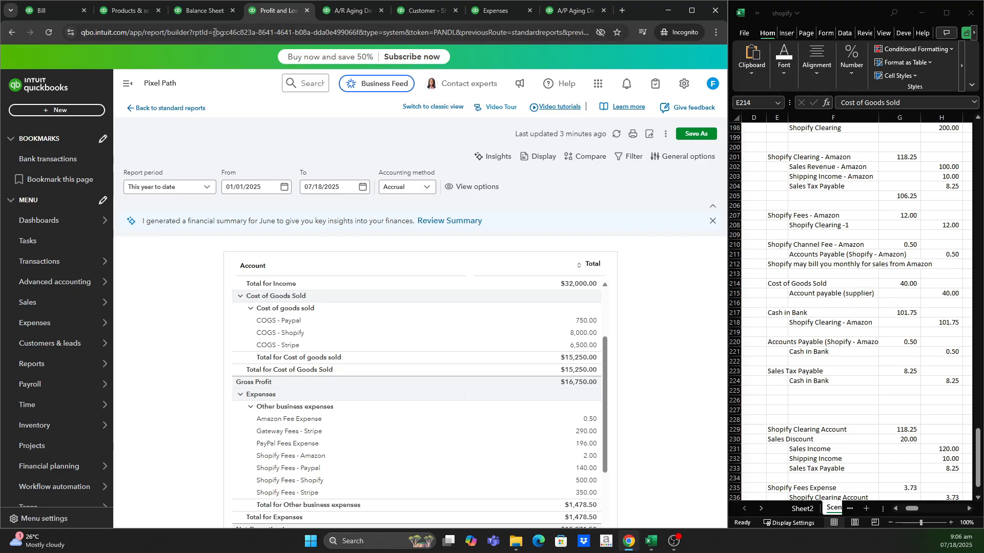
pyautogui.click(62, 17)
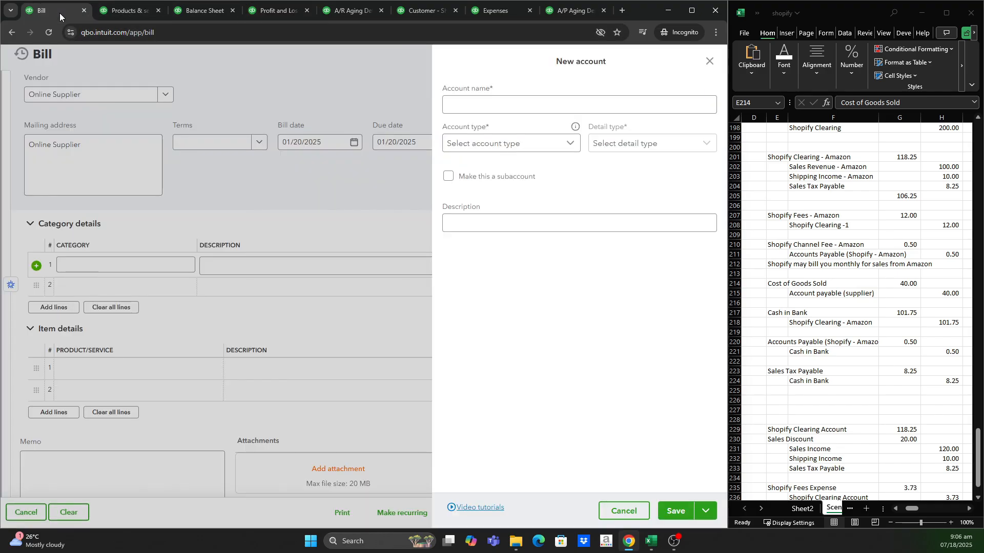
pyautogui.click(470, 105)
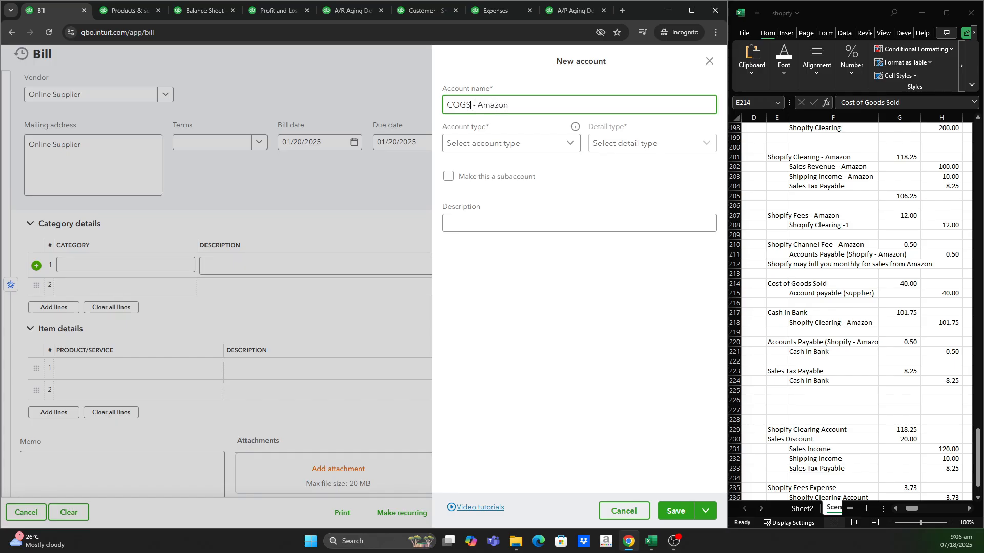
# - Set the new account's type to Cost of Goods Sold and its detail type to Supplies & Materials - COGS
pyautogui.click(572, 145)
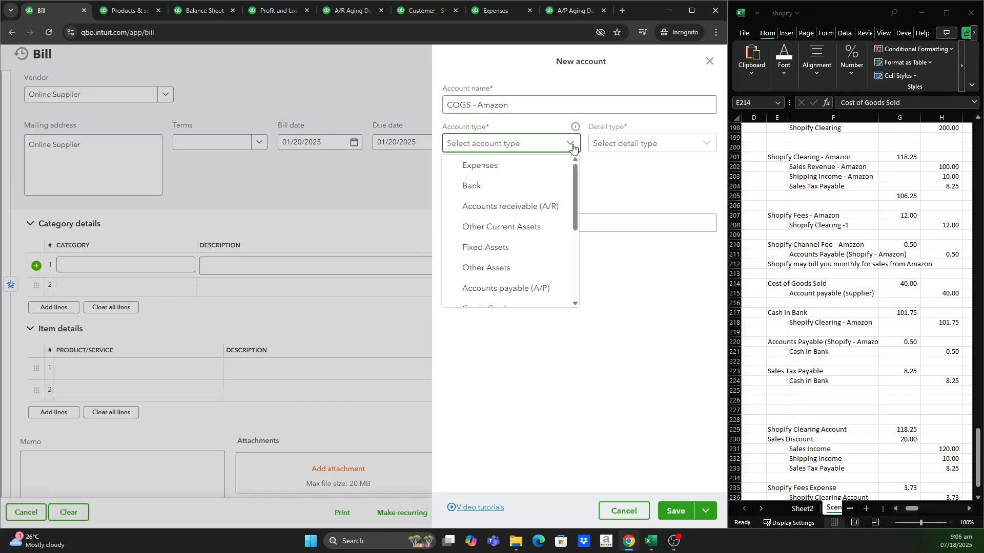
pyautogui.scroll(-3, 550, 250)
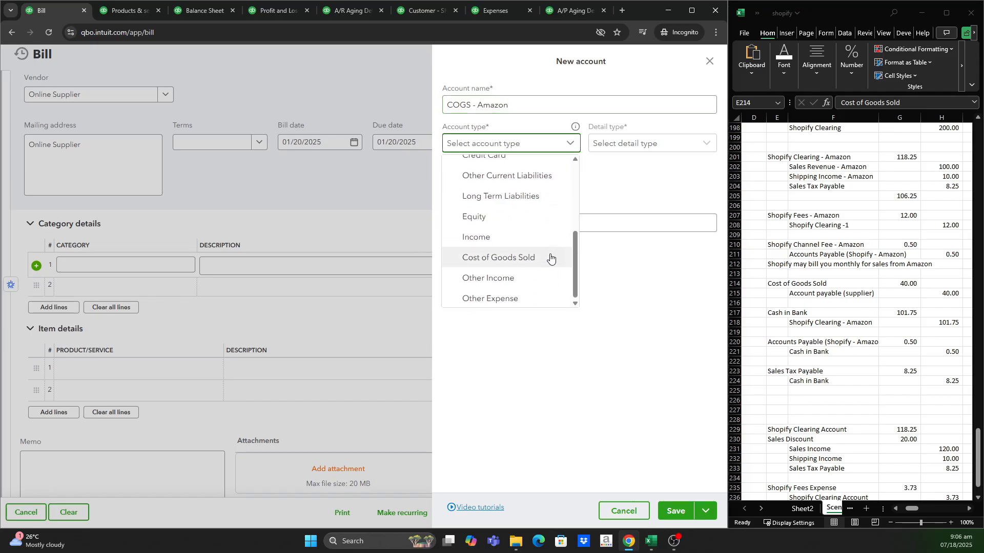
pyautogui.click(549, 264)
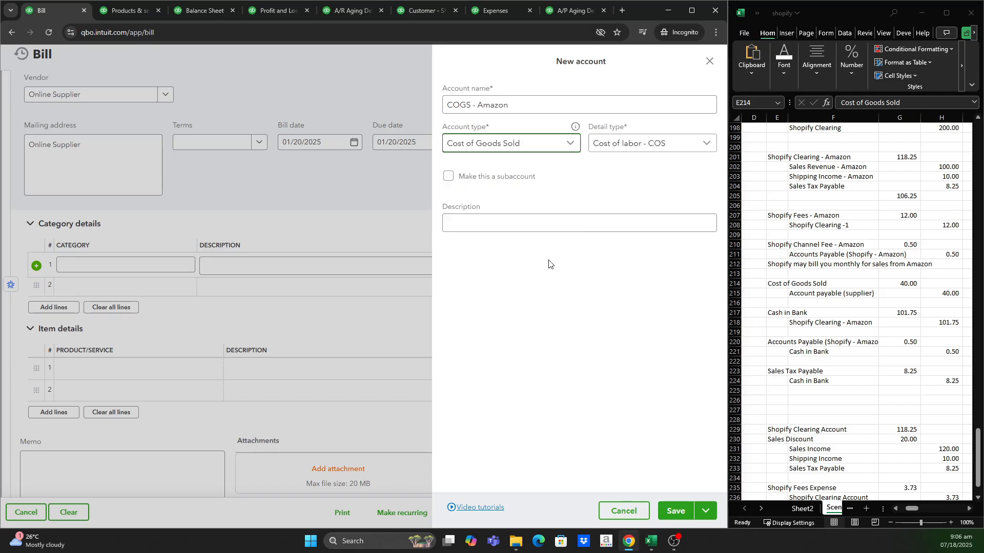
pyautogui.click(708, 144)
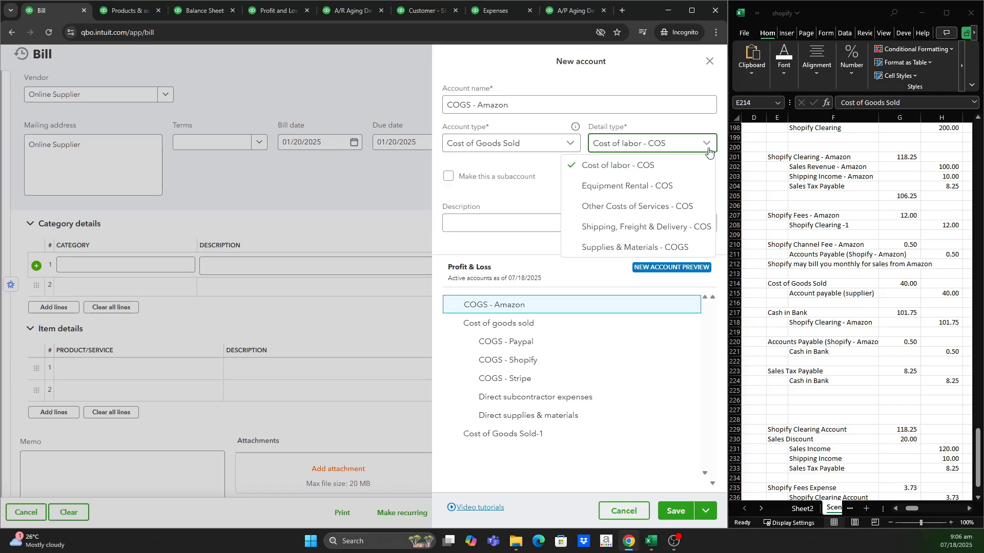
pyautogui.click(668, 248)
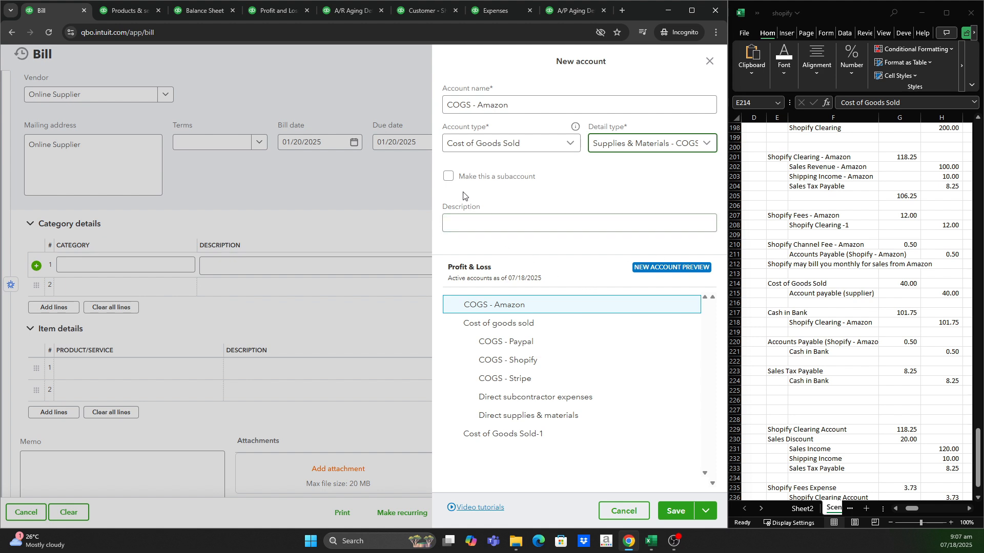
# - Make the COGS - Amazon account a subaccount of Cost of goods sold and save it to the bill line
pyautogui.click(448, 176)
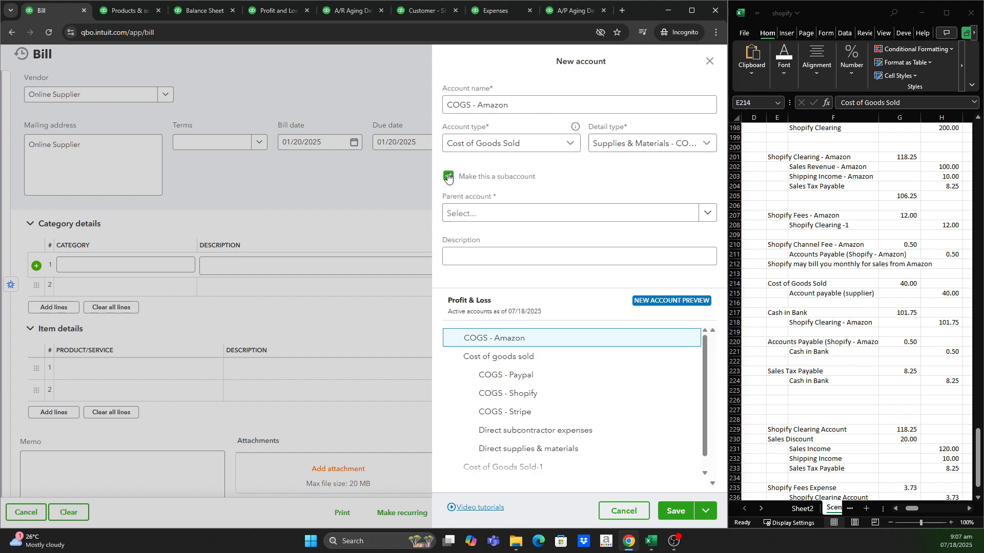
pyautogui.click(710, 218)
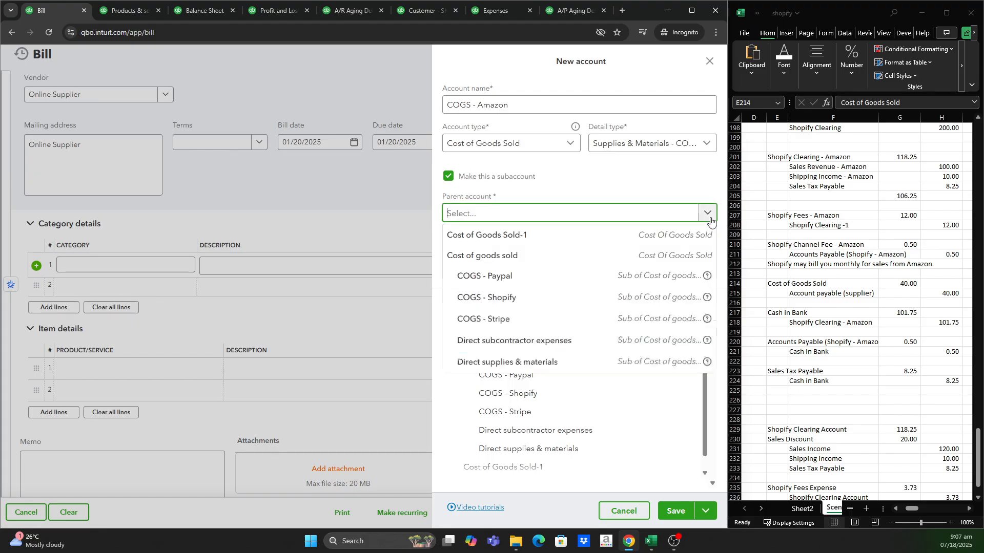
pyautogui.click(516, 256)
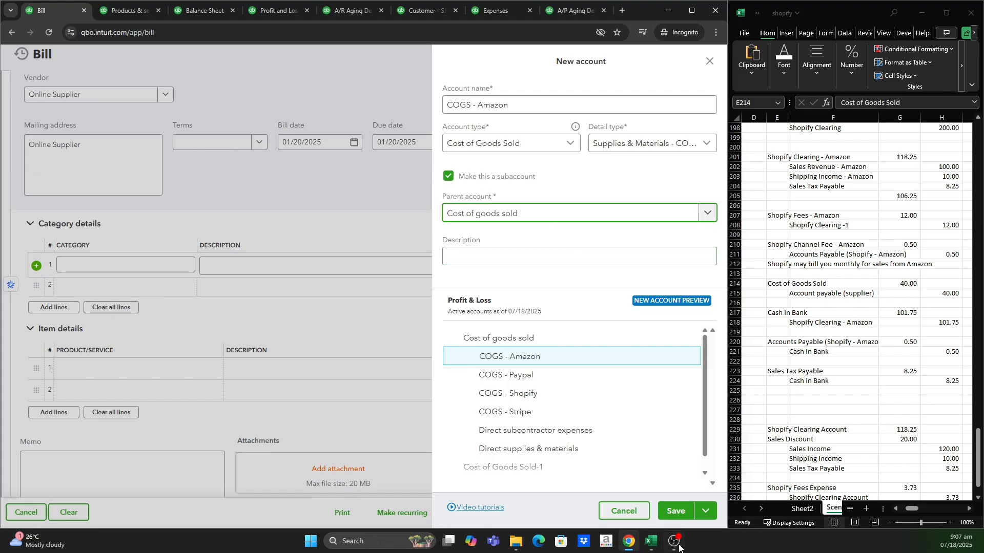
pyautogui.click(675, 514)
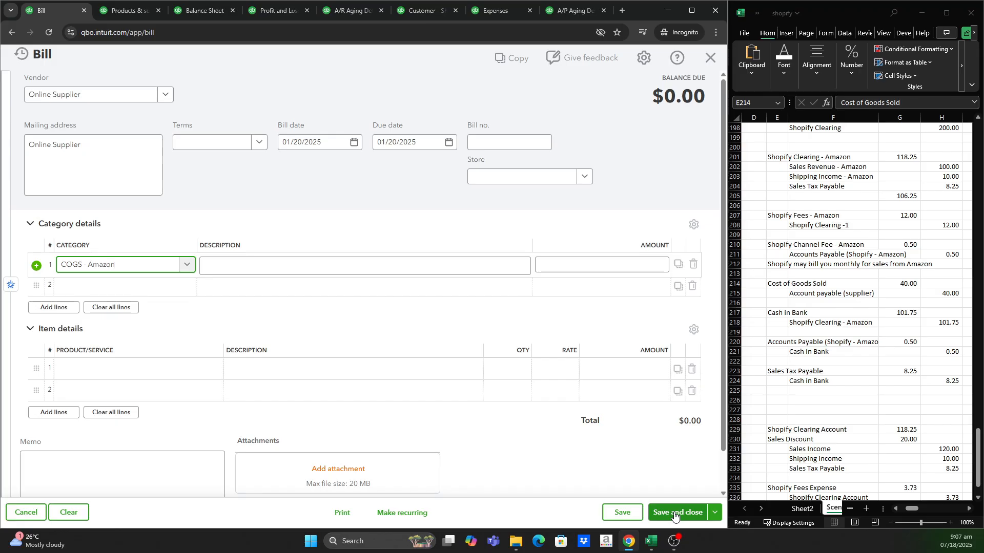
# - Enter the worksheet's cost of 40 as the COGS - Amazon line amount, and save and close the Online Supplier bill
pyautogui.click(874, 313)
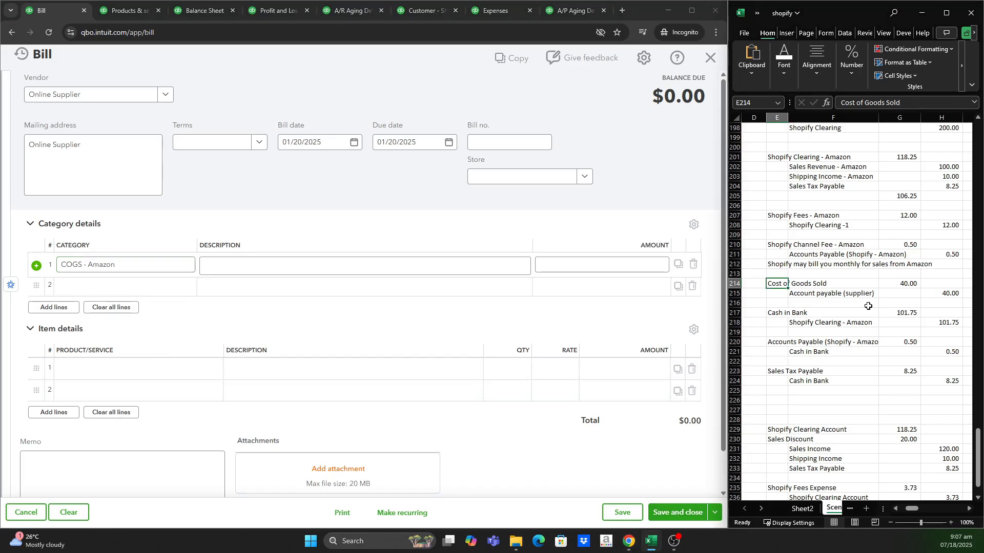
pyautogui.click(641, 267)
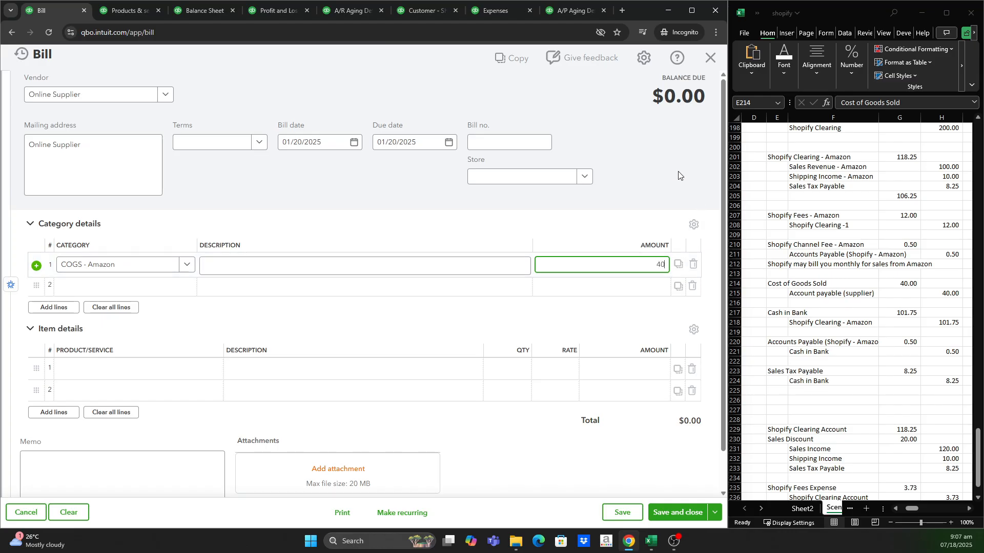
pyautogui.click(672, 160)
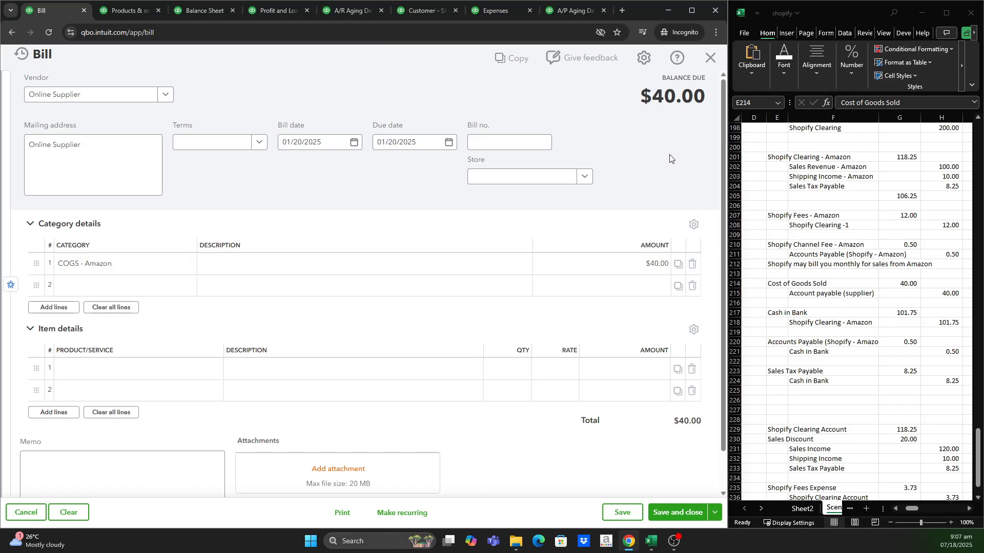
pyautogui.click(684, 514)
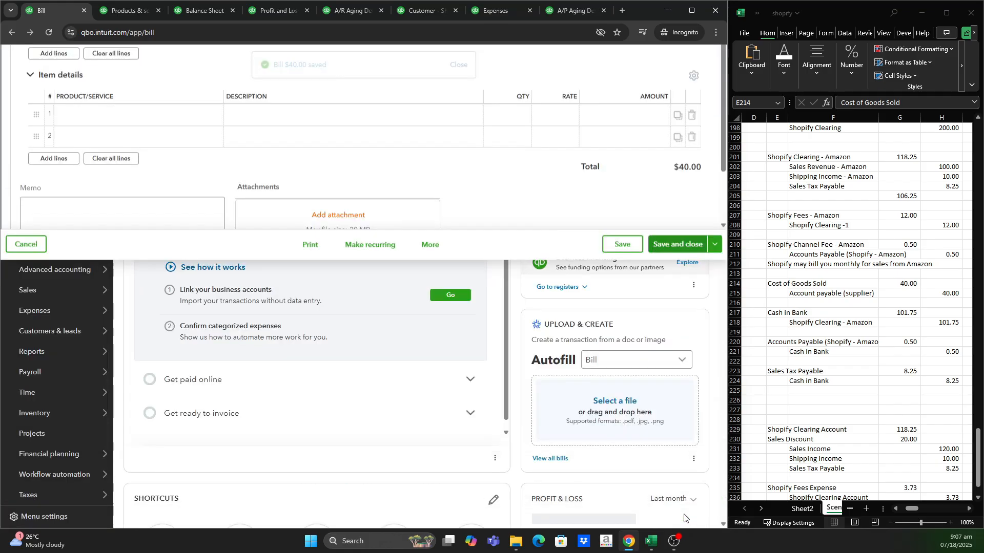
# - Reload the open Balance Sheet and Profit and Loss reports so they include the new supplier bill
pyautogui.click(208, 13)
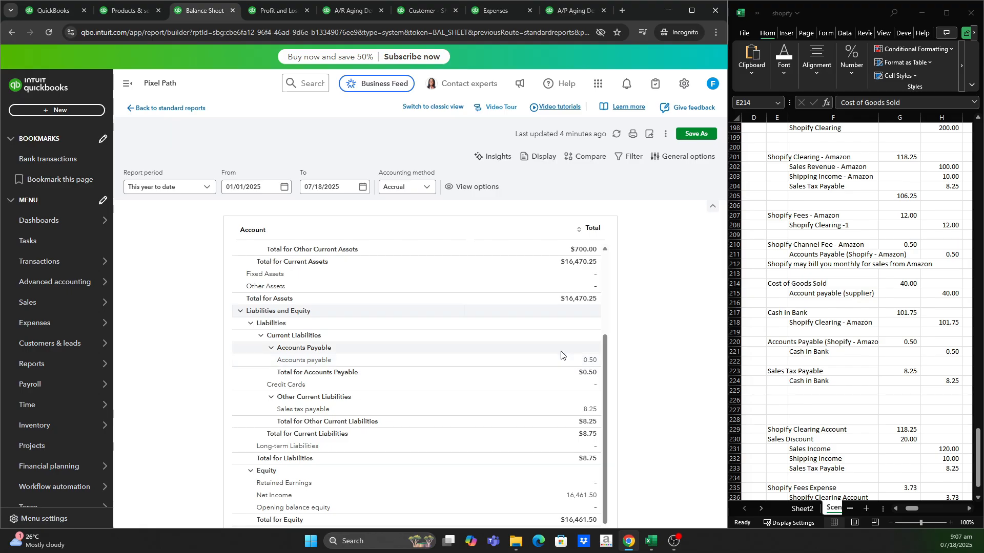
pyautogui.click(49, 32)
pyautogui.click(271, 10)
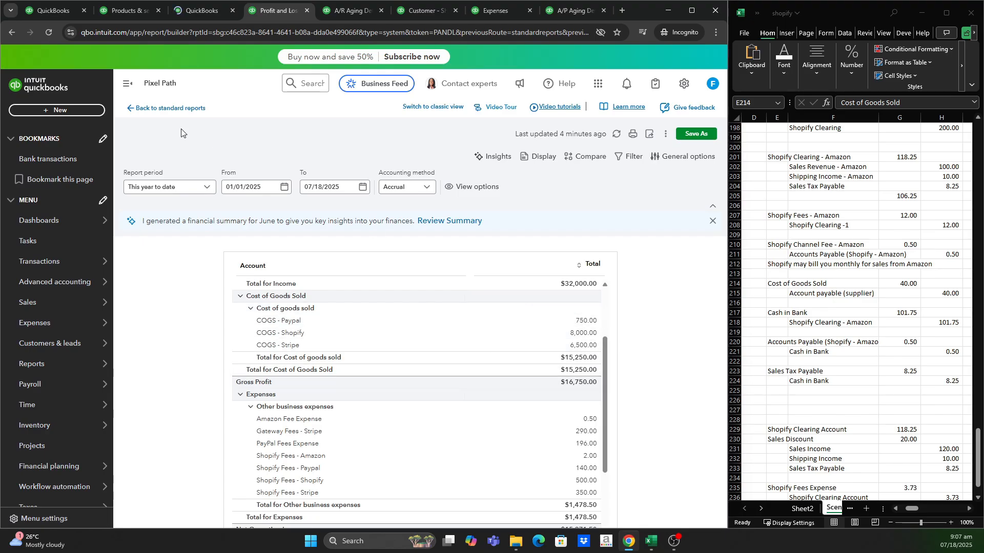
pyautogui.click(48, 32)
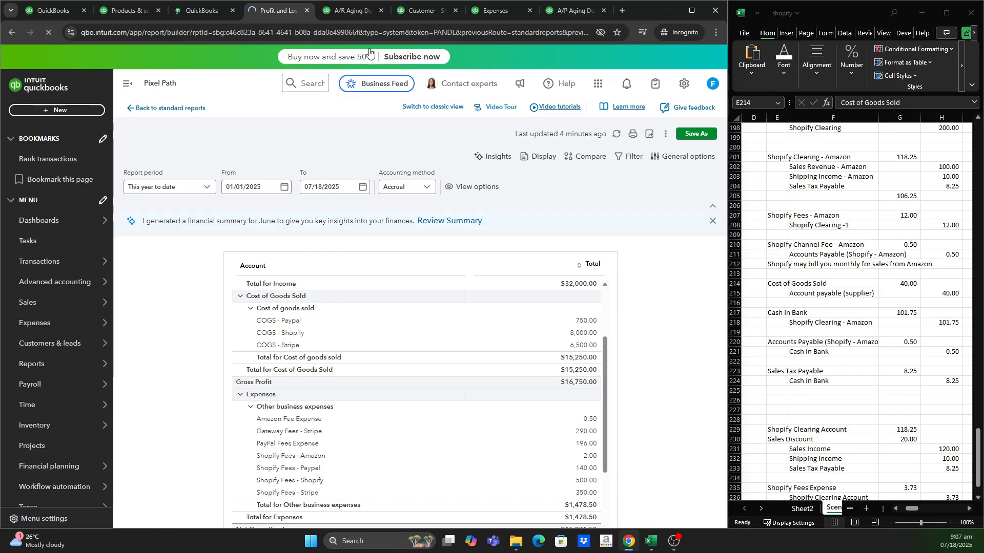
# - Check the A/R Aging Detail report and examine the Shopify Clearing - Amazon customer's open balance and transaction list
pyautogui.click(350, 11)
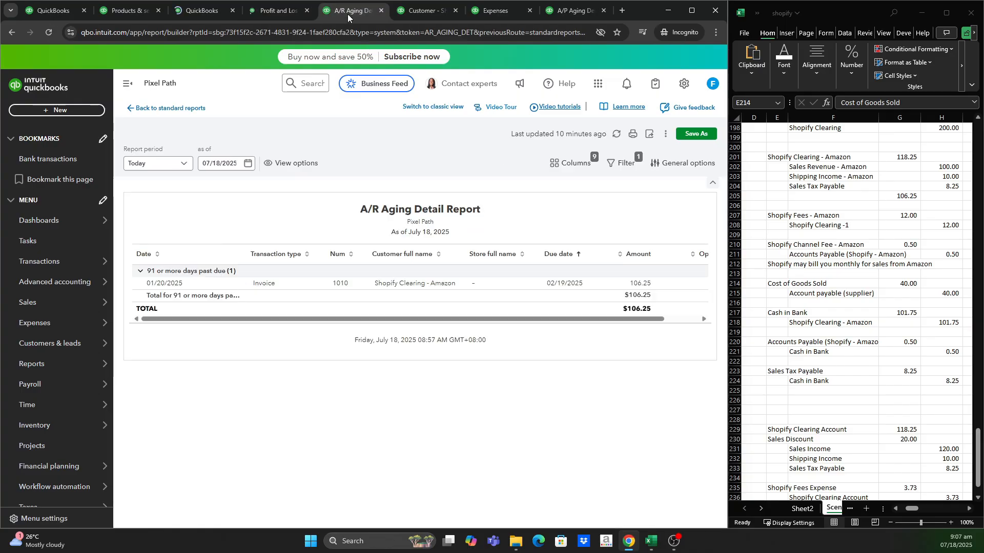
pyautogui.click(420, 12)
pyautogui.scroll(-2, 412, 291)
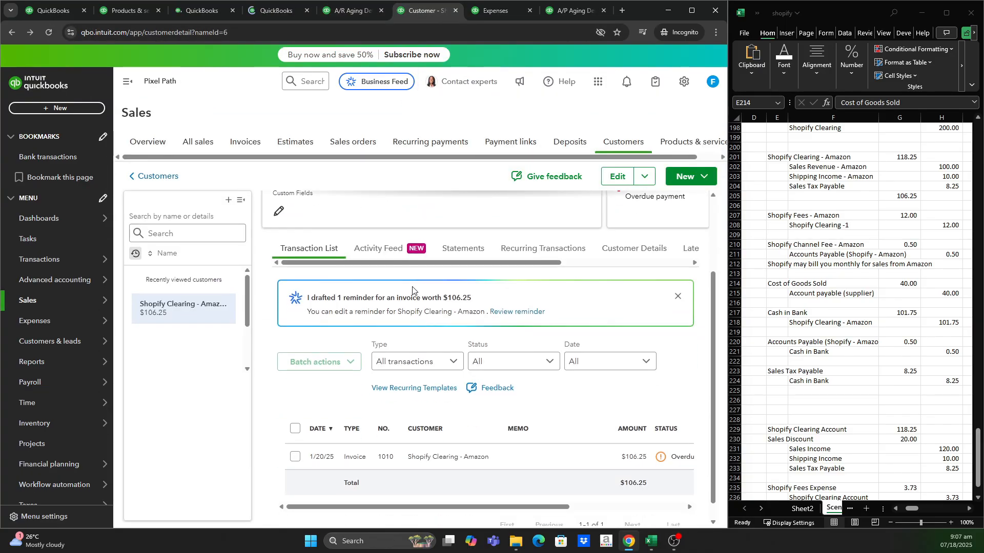
pyautogui.scroll(2, 413, 291)
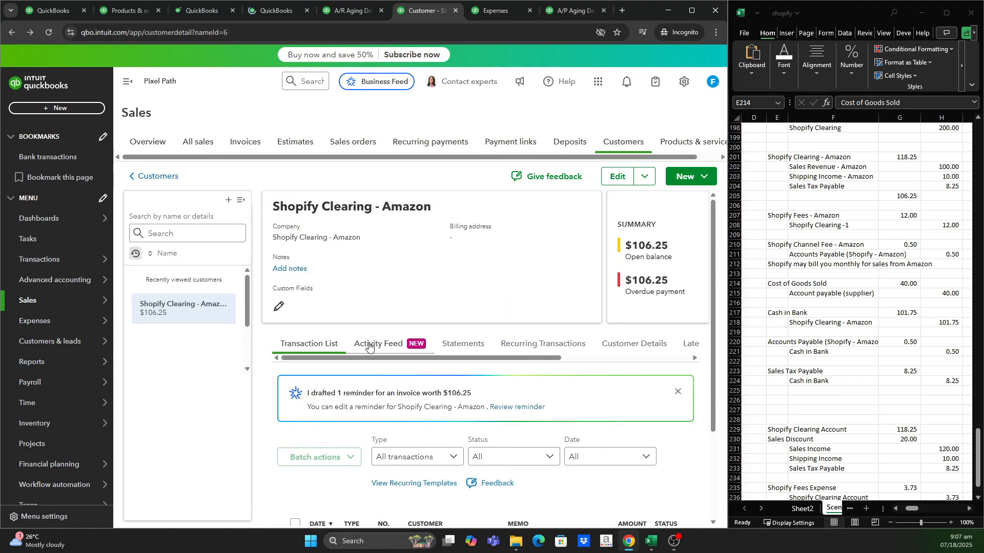
pyautogui.scroll(-2, 369, 346)
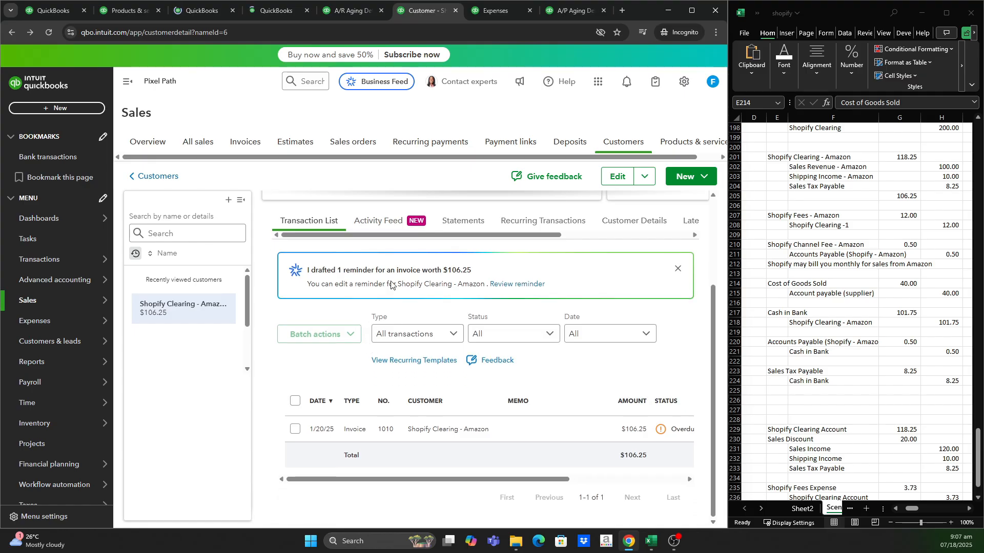
pyautogui.scroll(2, 425, 302)
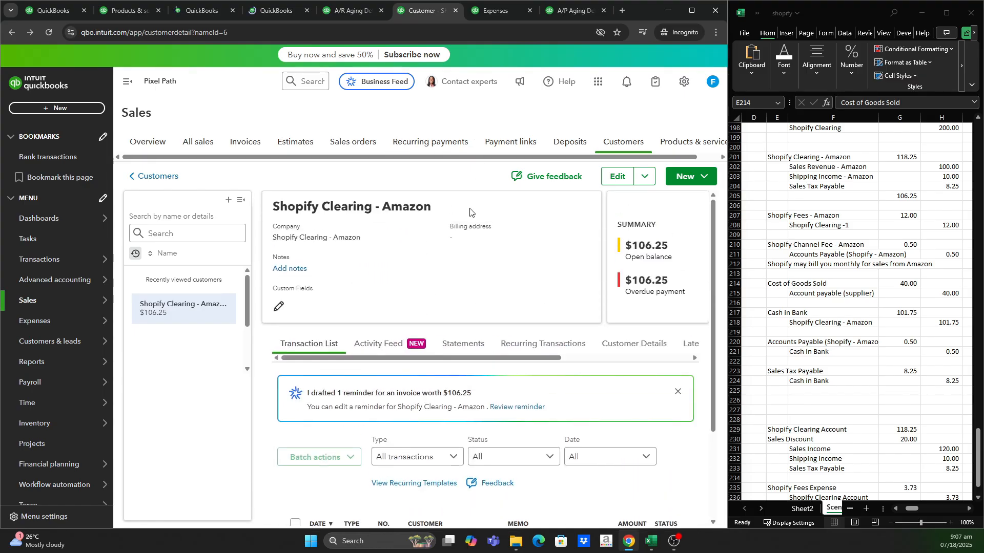
# - Reload the Shopify - Amazon vendor page and the A/P Aging Detail report to pick up the new supplier bill
pyautogui.click(498, 12)
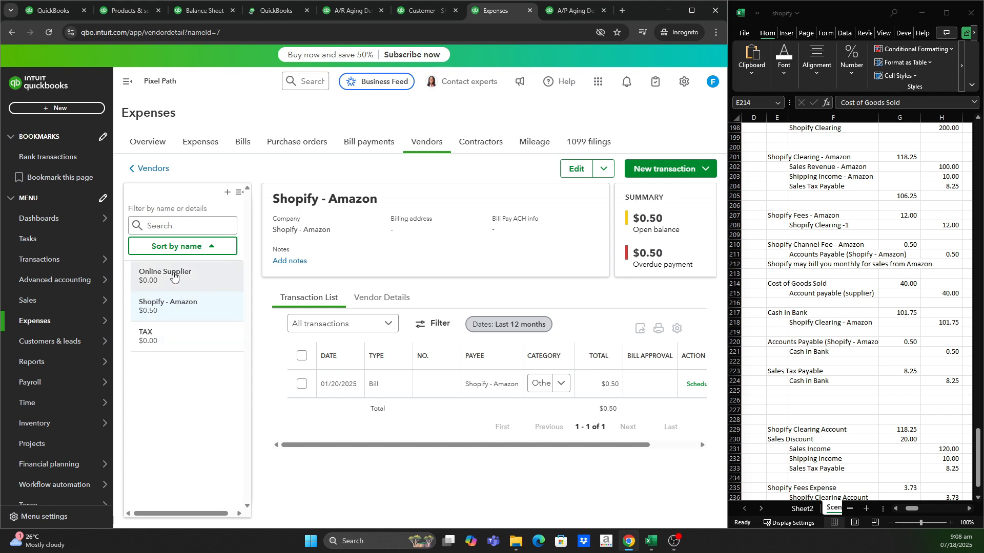
pyautogui.click(49, 31)
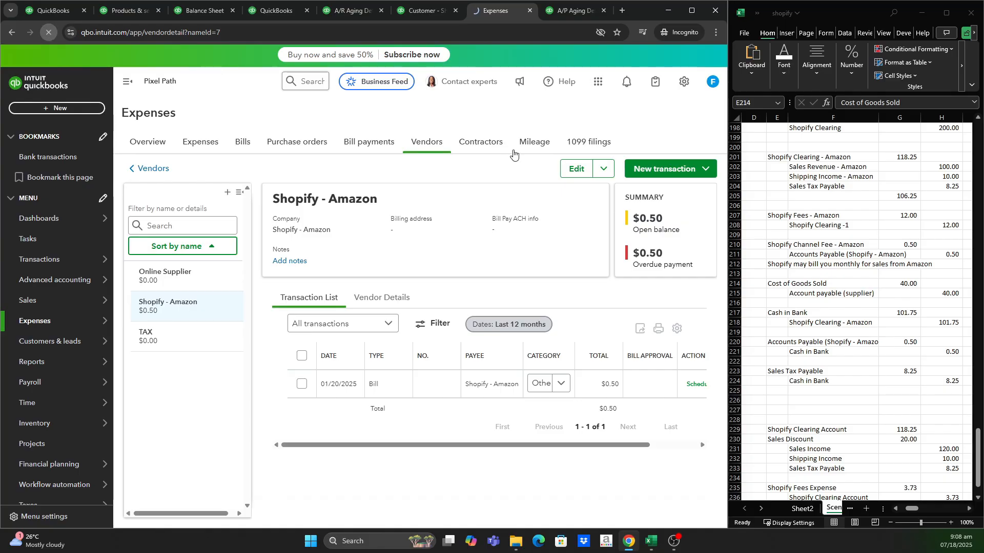
pyautogui.click(574, 11)
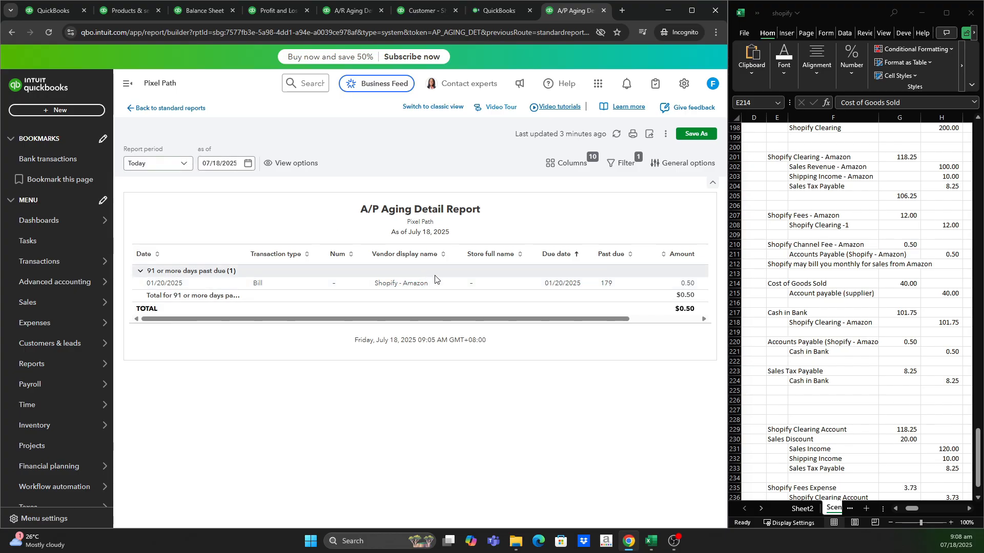
pyautogui.click(48, 32)
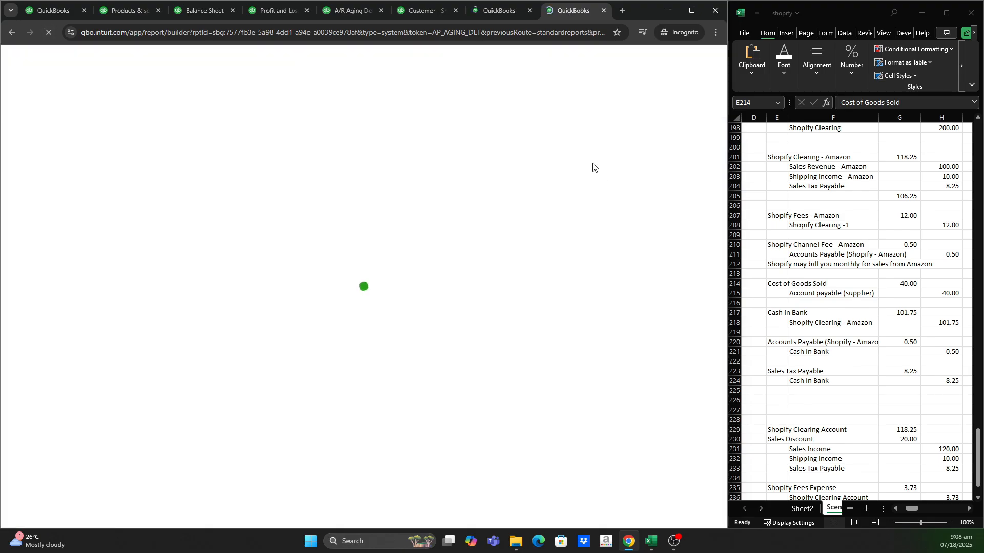
# - Examine the liabilities in the Balance Sheet and the costs in Profit and Loss, ending on the A/R Aging Detail report
pyautogui.click(192, 14)
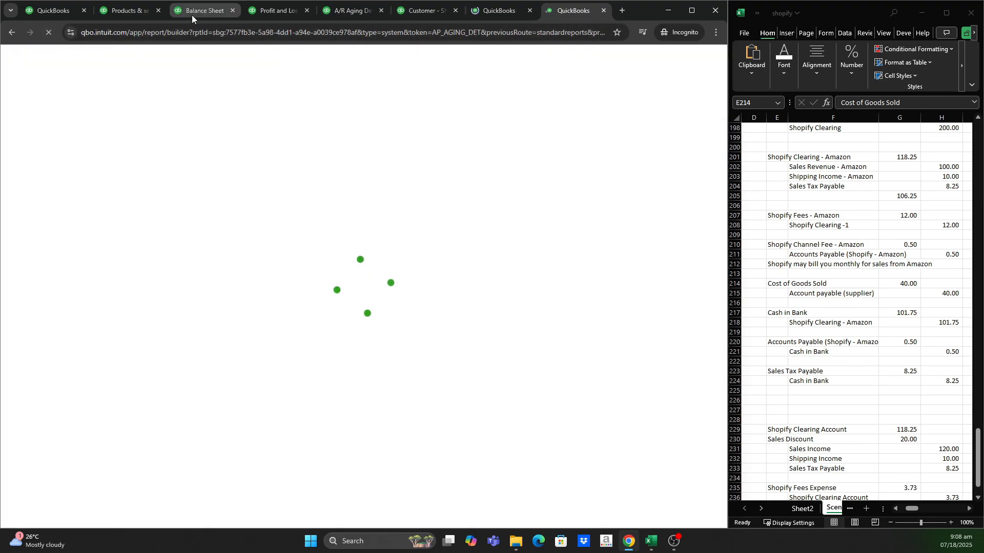
pyautogui.scroll(-4, 547, 325)
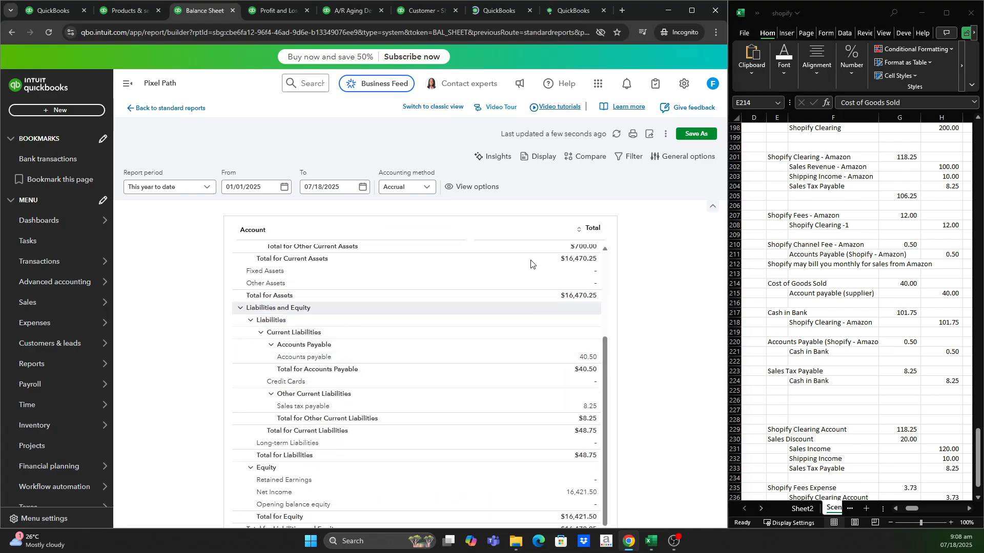
pyautogui.click(276, 11)
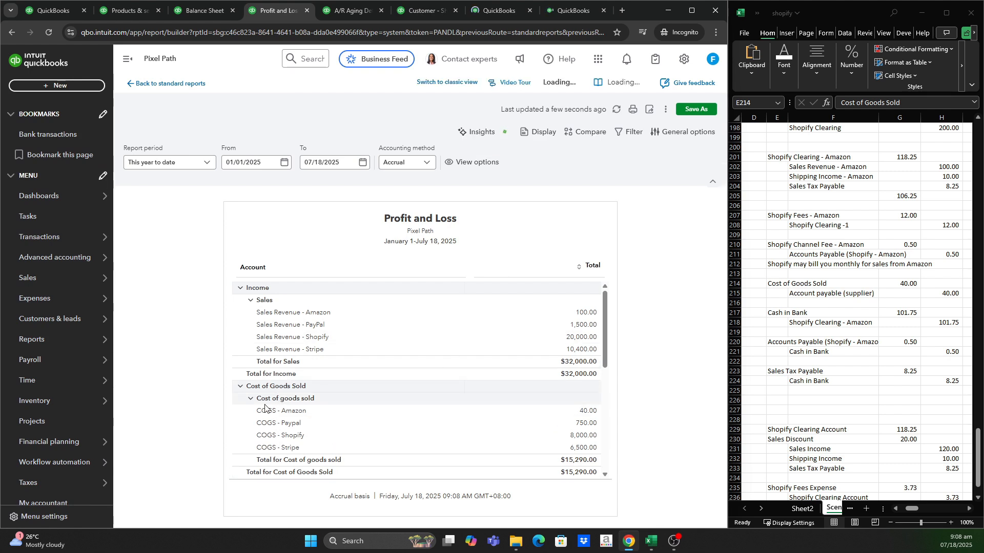
pyautogui.scroll(-3, 492, 433)
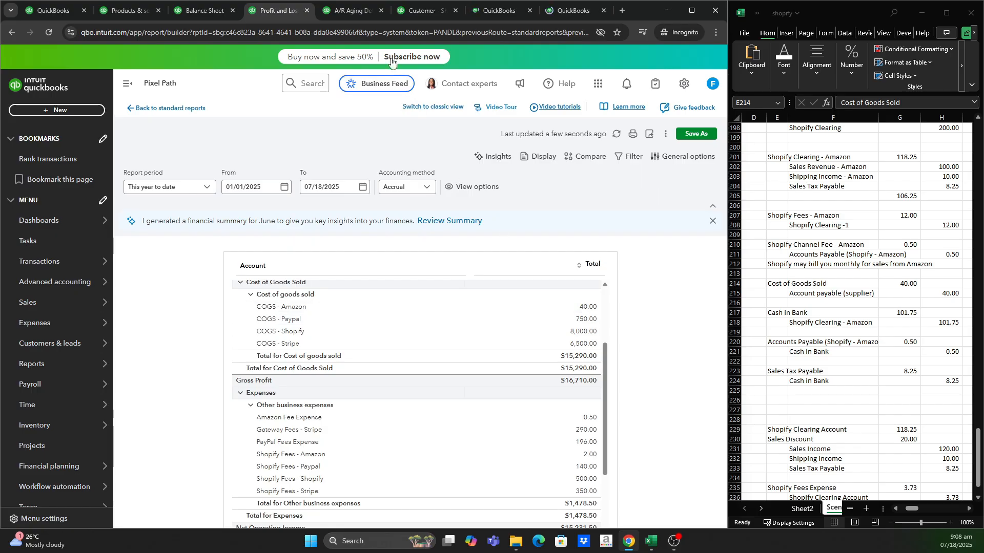
pyautogui.click(362, 13)
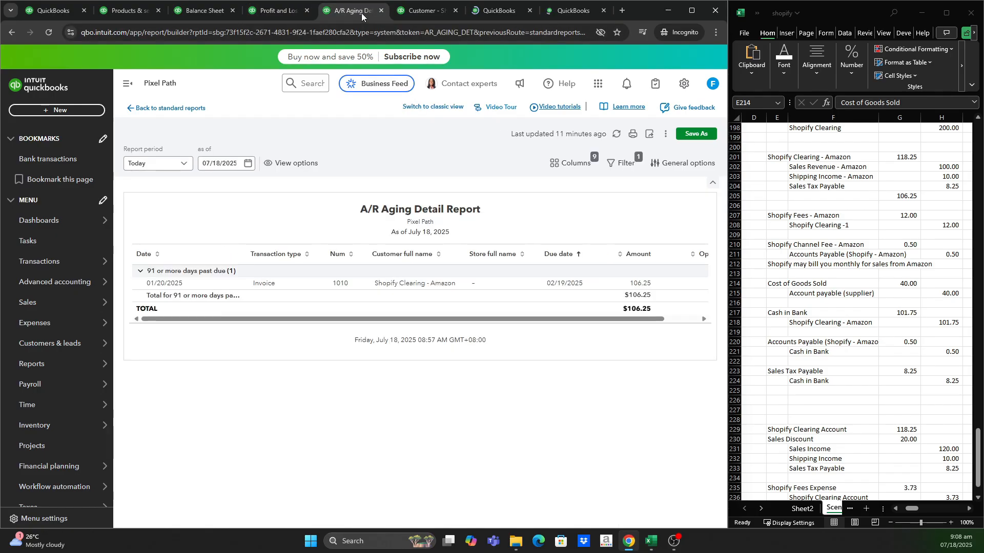
# - Review the Shopify Clearing - Amazon customer, open the Online Supplier vendor record, and compare its open balance with the A/P Aging Detail report
pyautogui.click(423, 13)
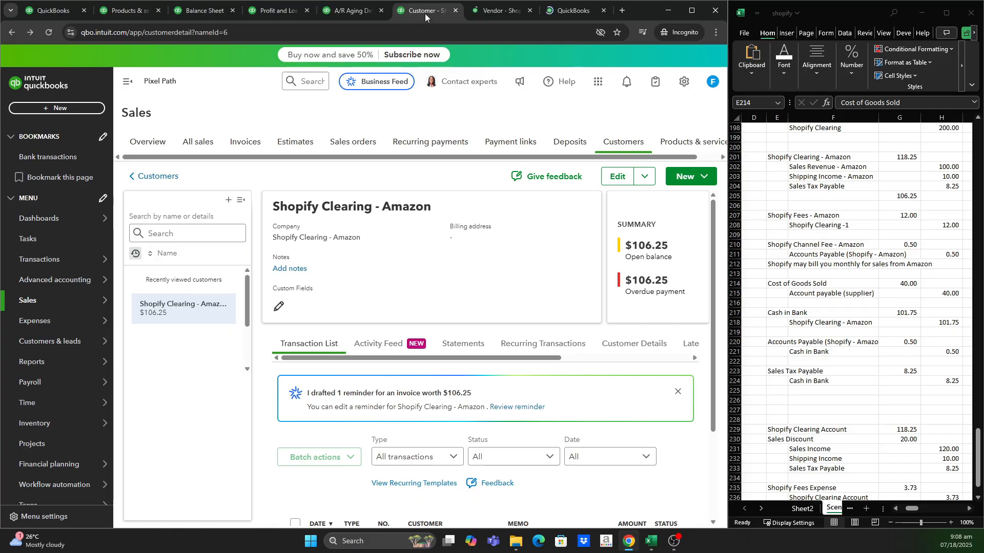
pyautogui.click(501, 11)
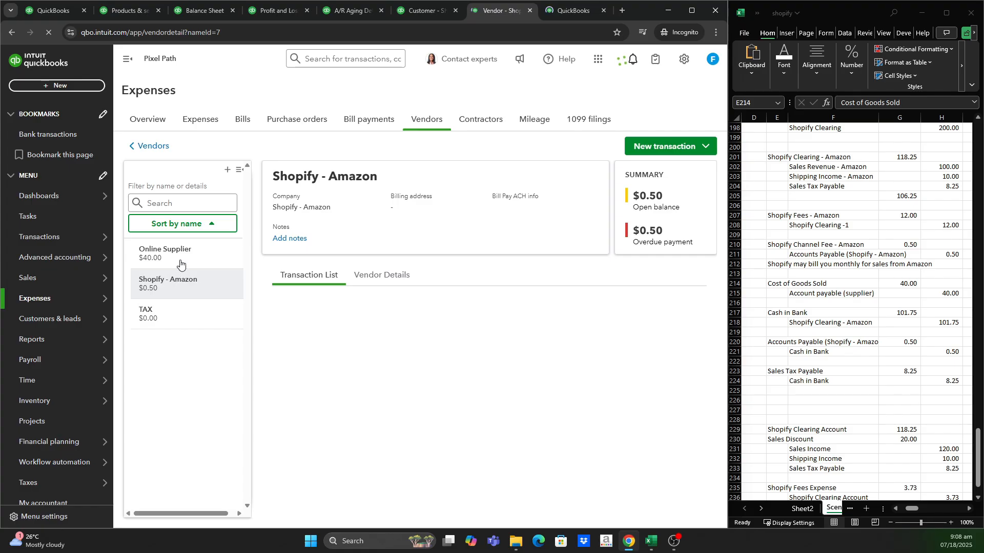
pyautogui.click(153, 258)
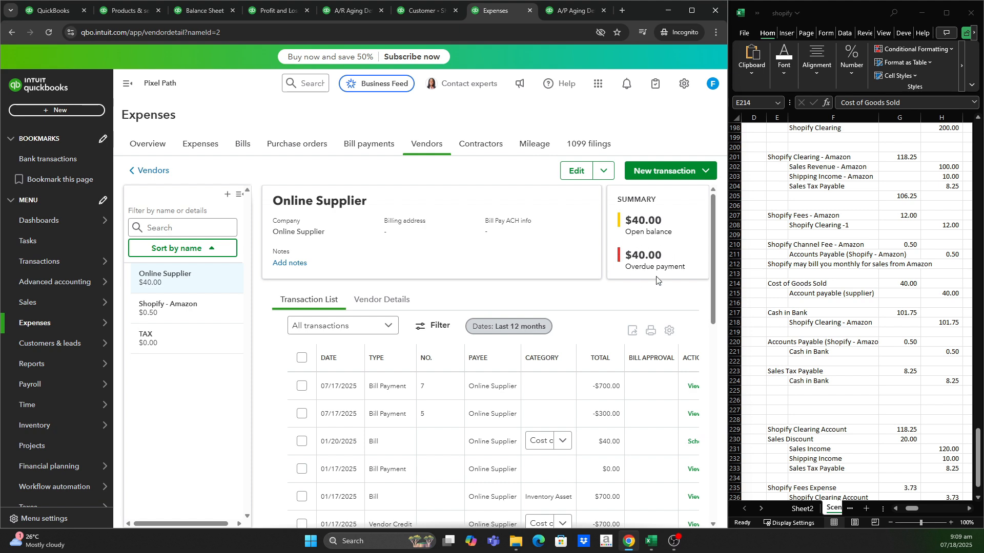
pyautogui.click(430, 11)
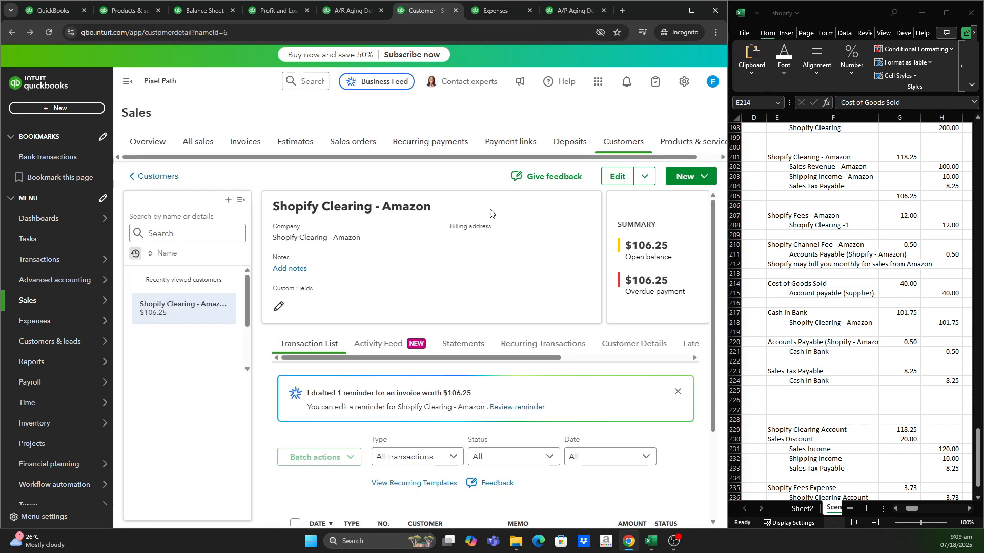
pyautogui.click(488, 12)
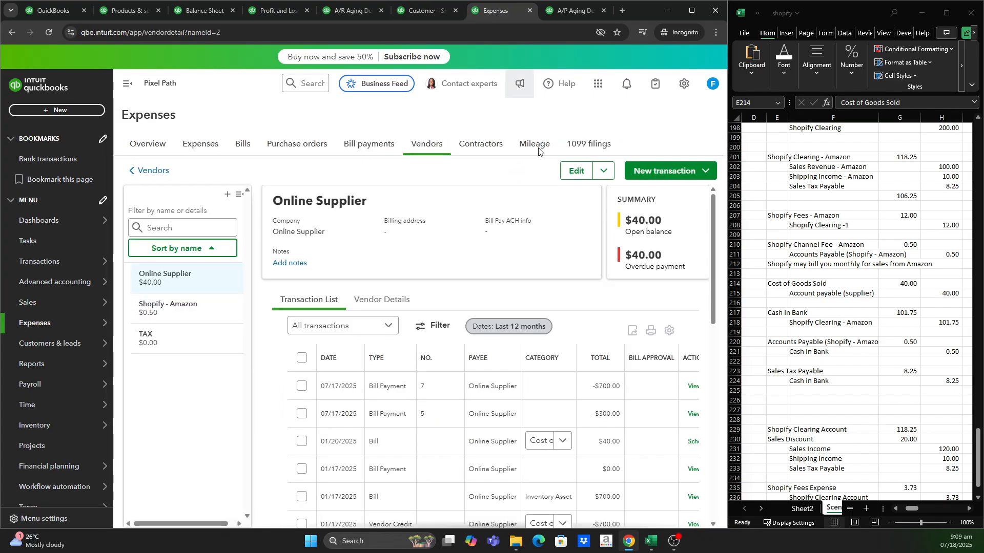
pyautogui.click(575, 11)
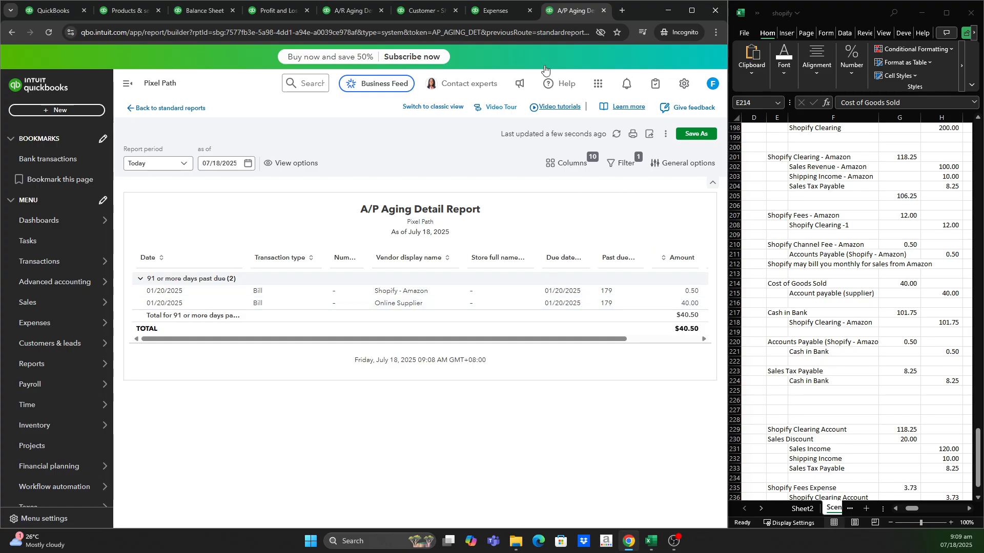
pyautogui.click(496, 11)
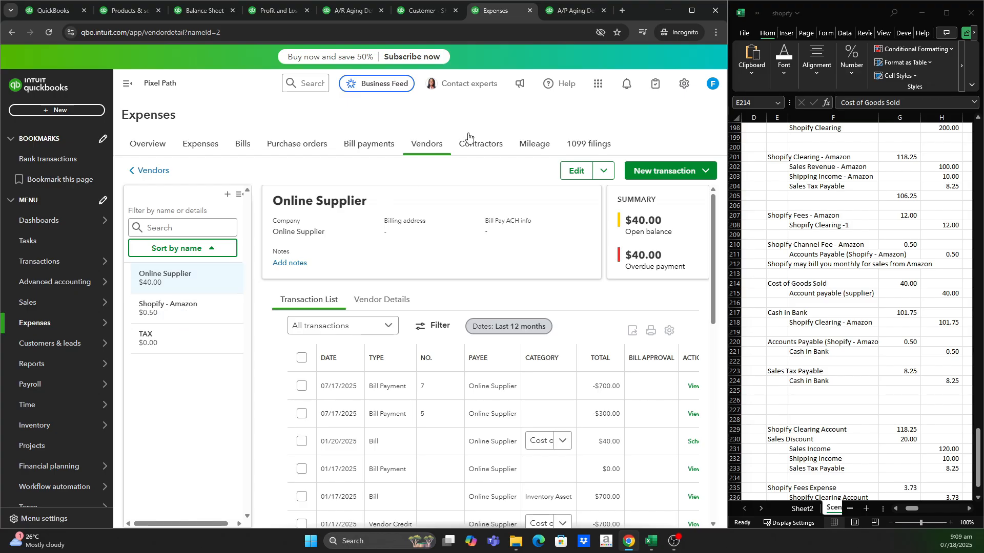
pyautogui.click(573, 11)
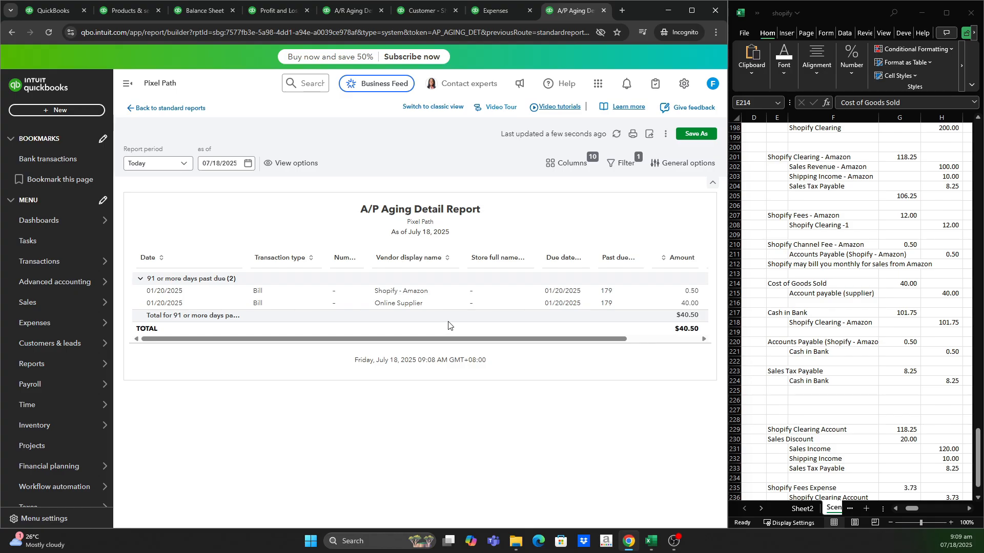
# - In the Excel journal entries, set the Cash in Bank debit in G217 and the Shopify Clearing - Amazon credit in H218 to 106.25
pyautogui.click(789, 317)
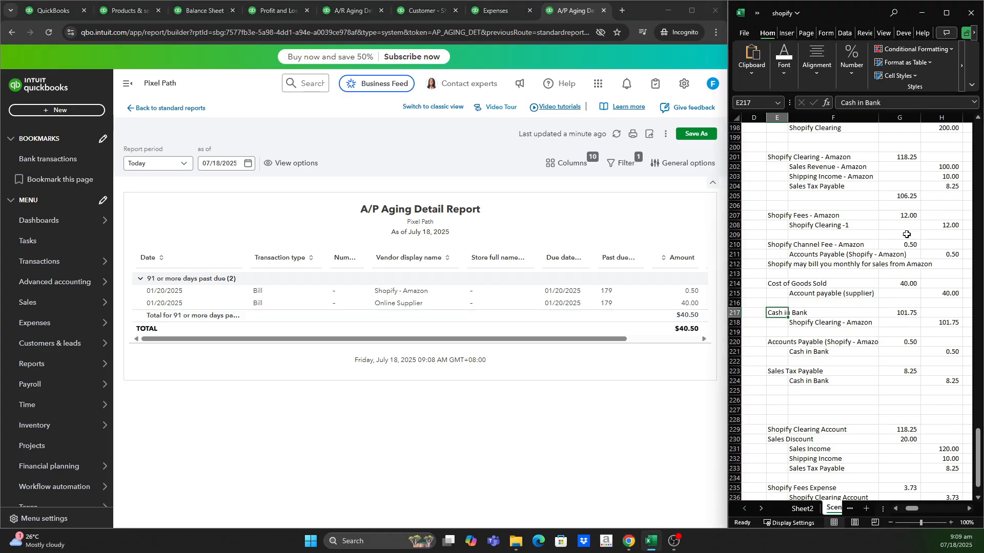
pyautogui.click(906, 311)
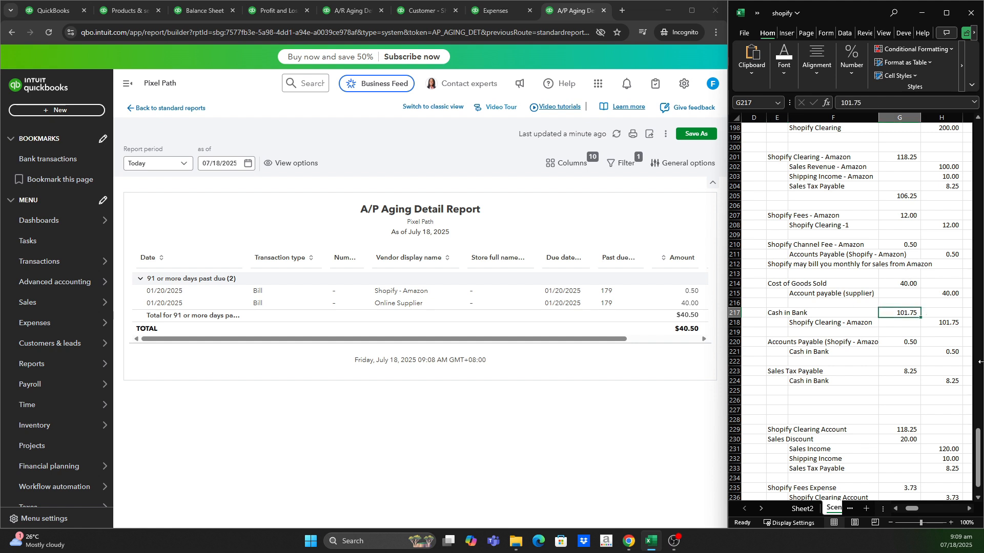
pyautogui.write('10')
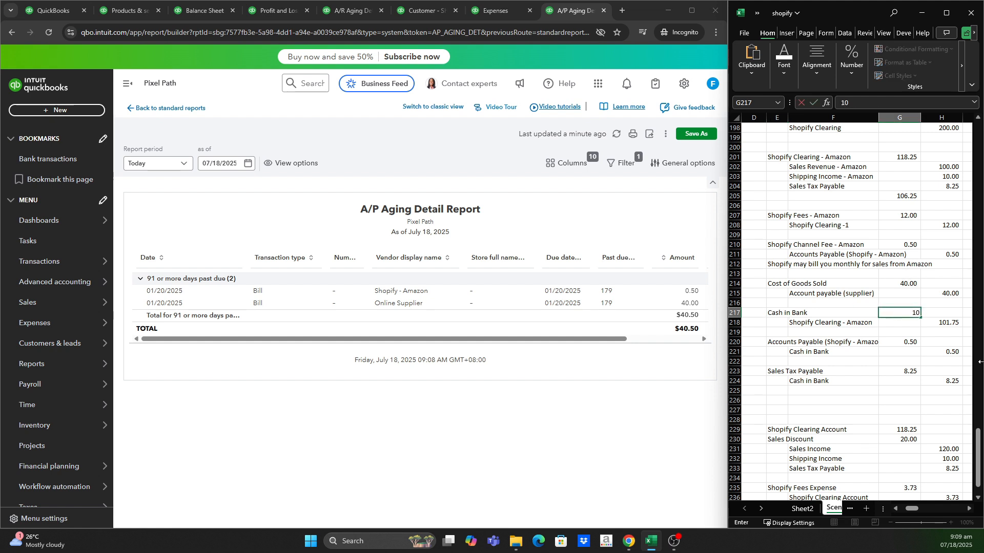
pyautogui.write('6.25')
pyautogui.press('Return')
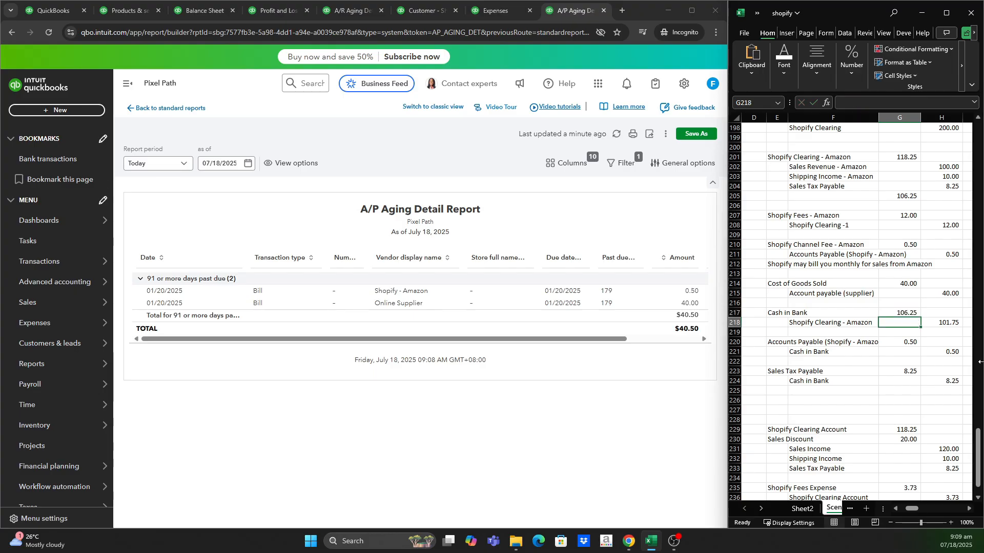
pyautogui.press('Up')
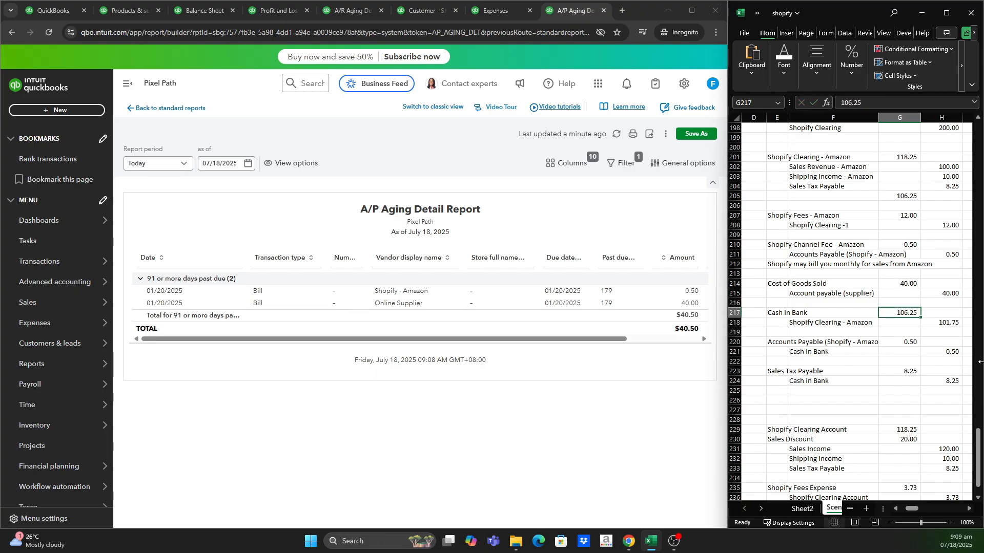
pyautogui.press('Down')
pyautogui.press('Right')
pyautogui.write('106.25')
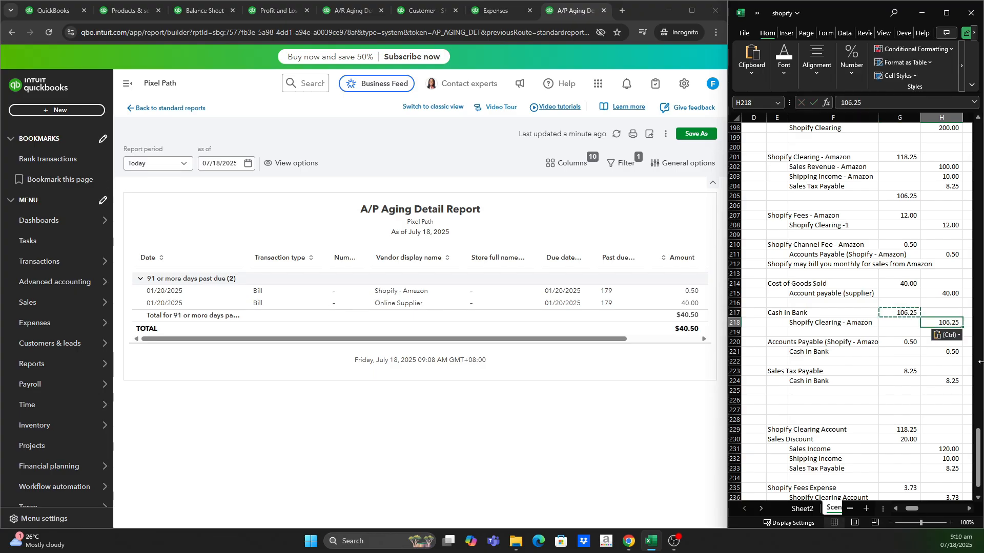
pyautogui.click(844, 331)
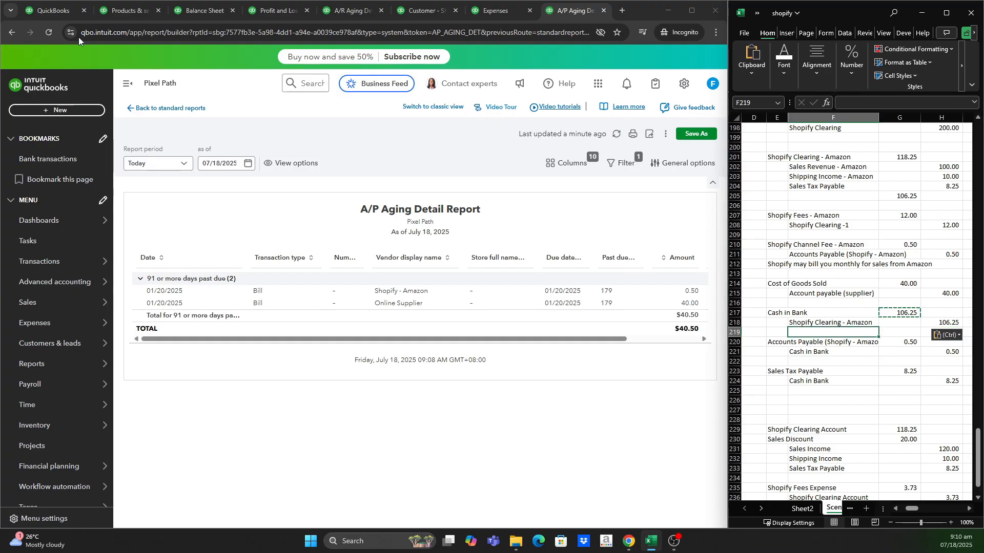
# - In QuickBooks Online, record a received payment of $106.25 from Shopify Clearing - Amazon against its outstanding invoice, and close the form
pyautogui.click(62, 10)
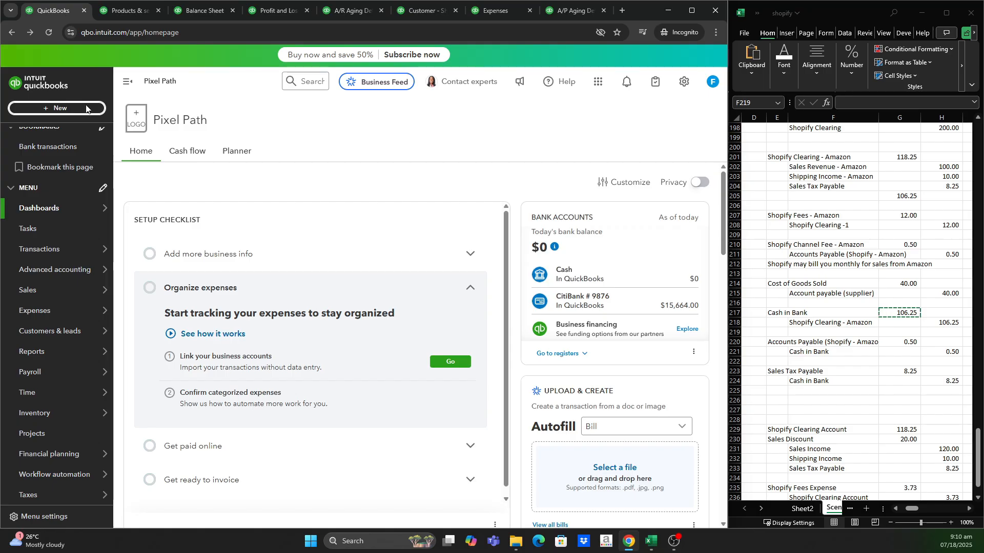
pyautogui.click(86, 109)
pyautogui.click(62, 185)
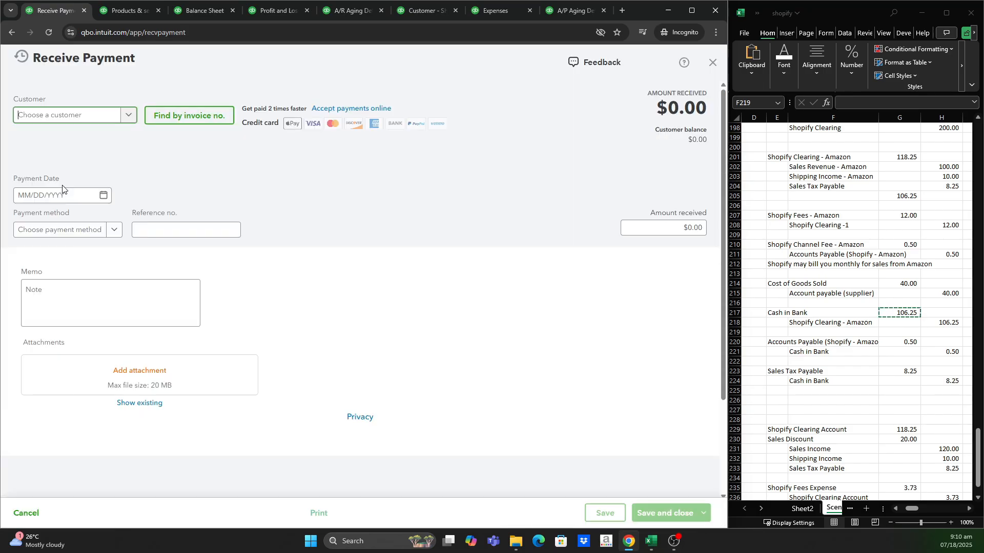
pyautogui.click(127, 117)
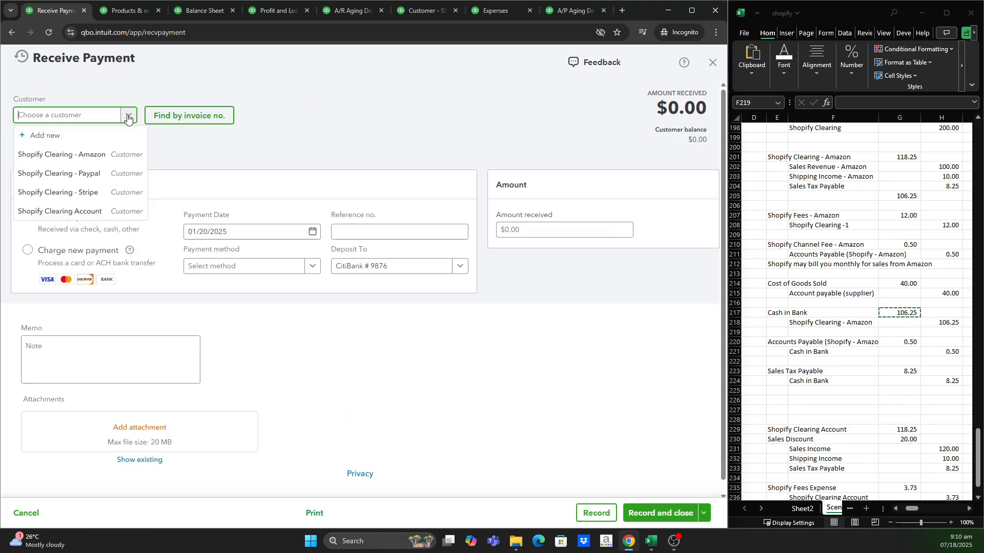
pyautogui.click(109, 157)
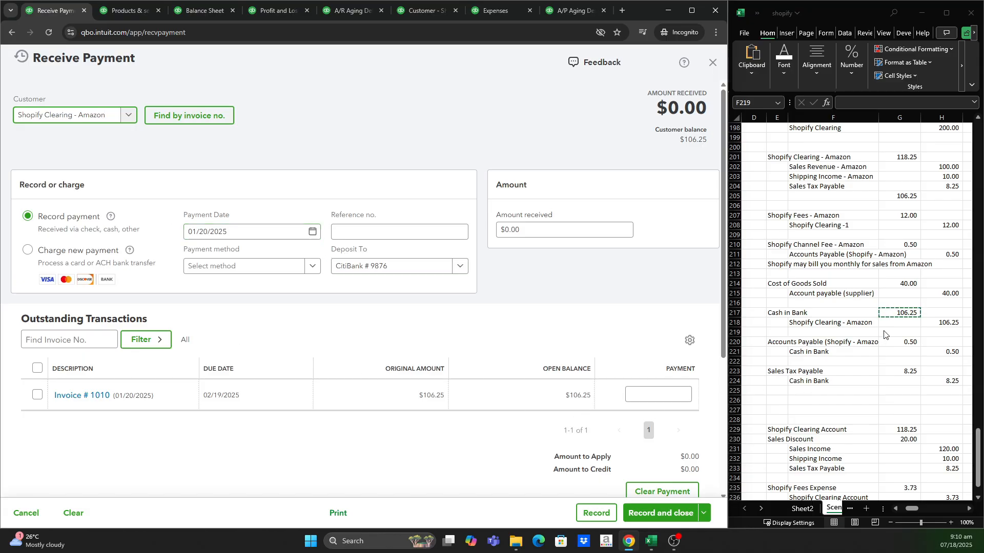
pyautogui.click(39, 398)
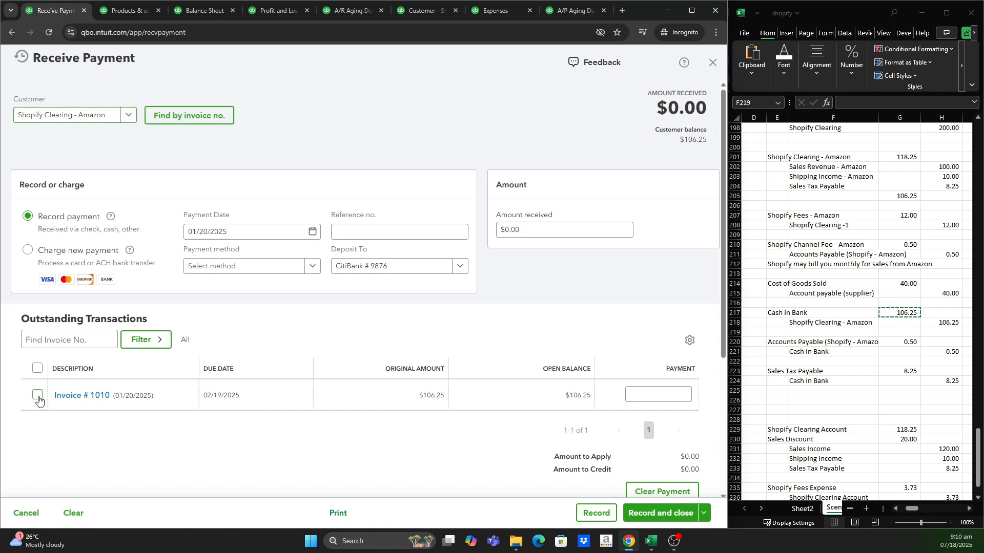
pyautogui.click(658, 517)
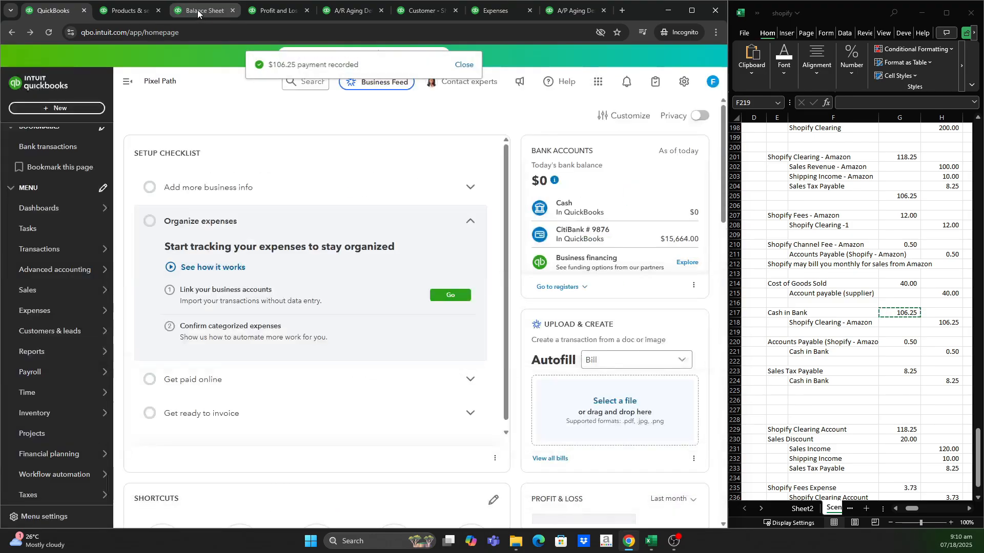
# - Examine the bank, receivable, payable and sales tax lines in the Balance Sheet, and reload the report to include the customer payment
pyautogui.click(198, 10)
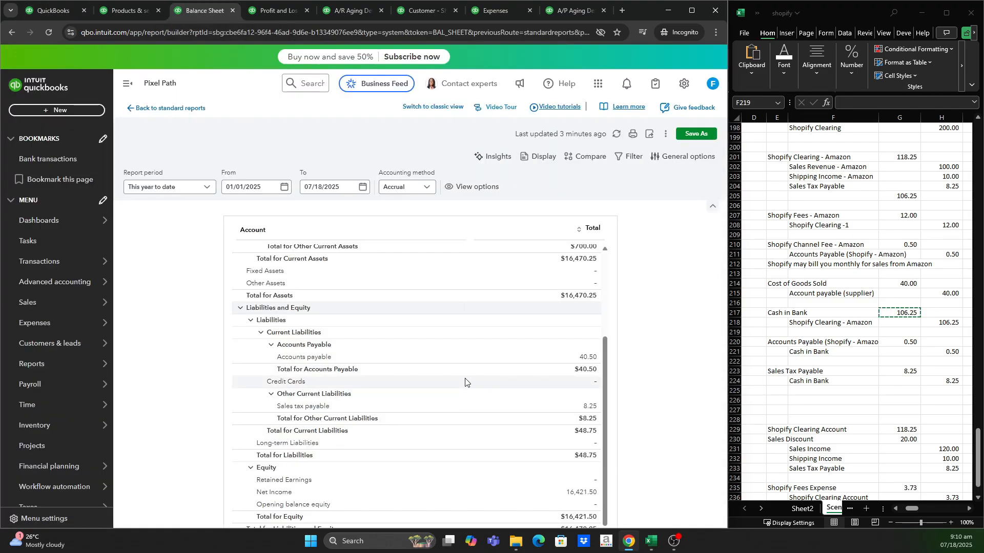
pyautogui.scroll(3, 465, 382)
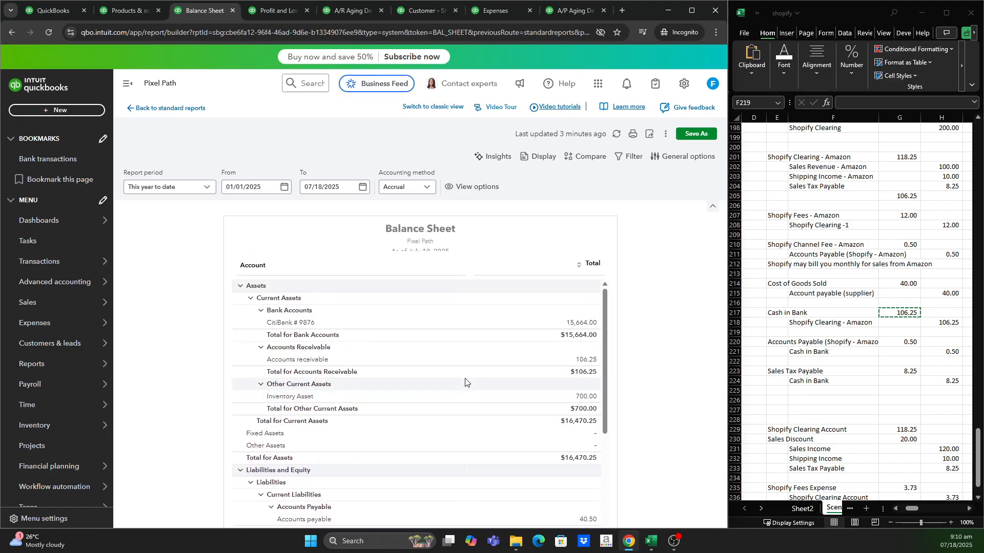
pyautogui.scroll(1, 466, 382)
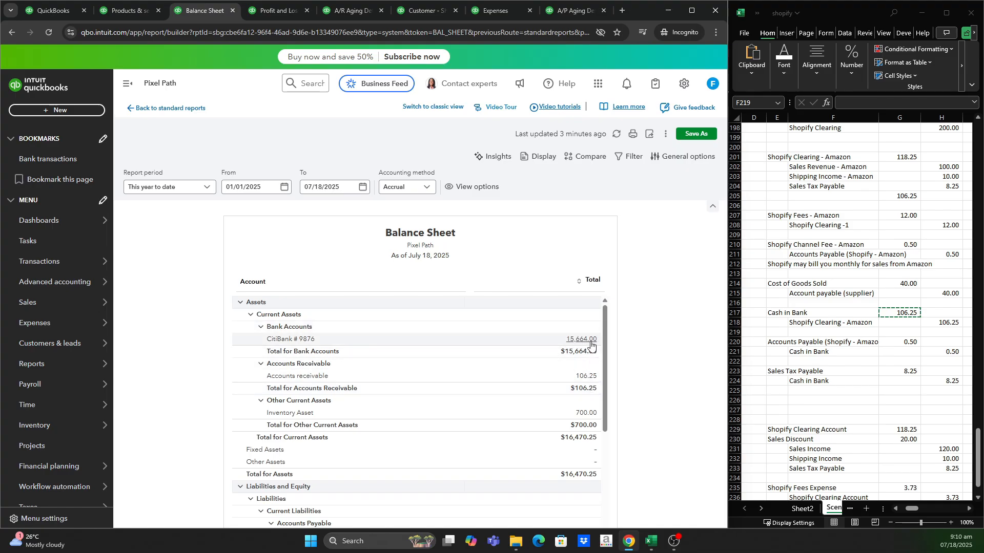
pyautogui.scroll(-3, 495, 419)
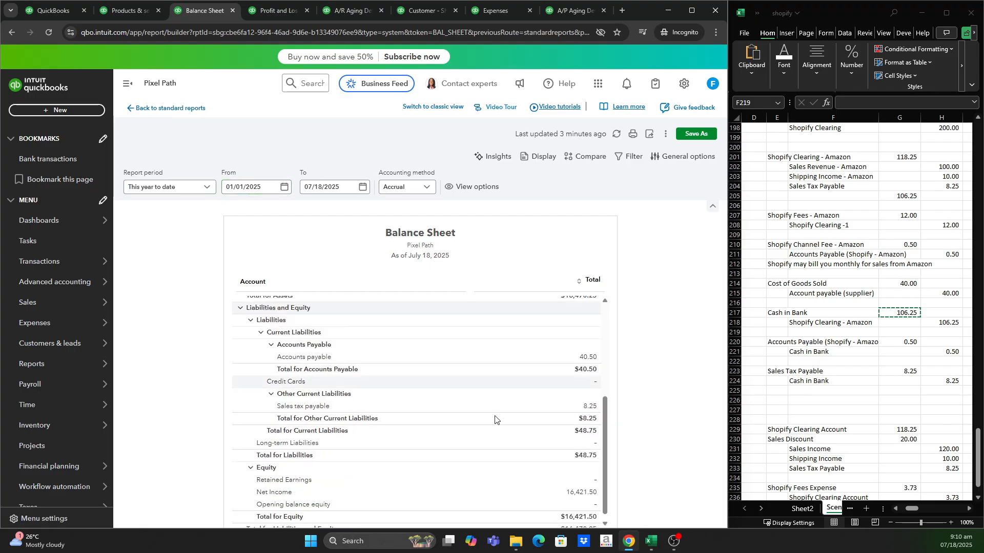
pyautogui.scroll(-2, 495, 420)
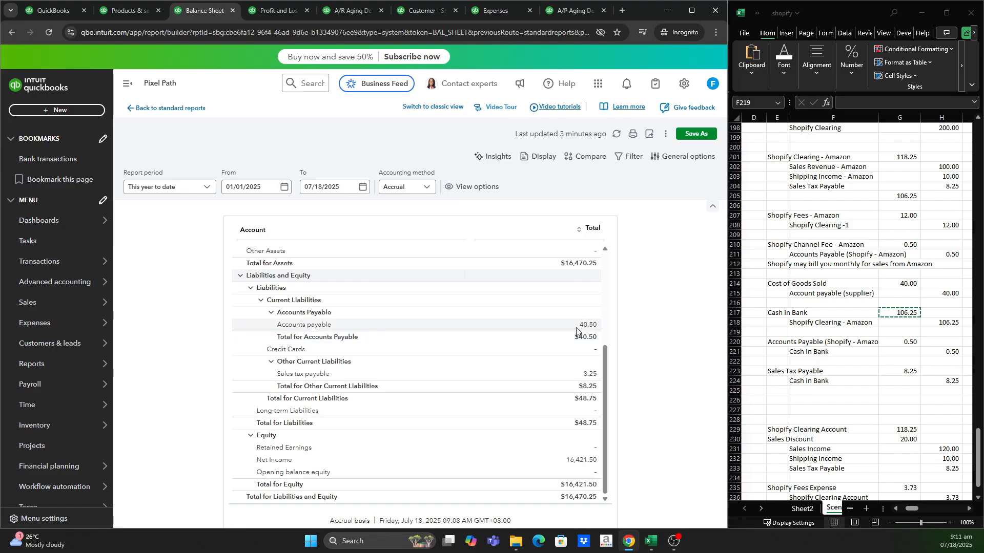
pyautogui.click(48, 35)
# - Examine the income, cost of goods sold and expense lines in the Profit and Loss report
pyautogui.click(274, 10)
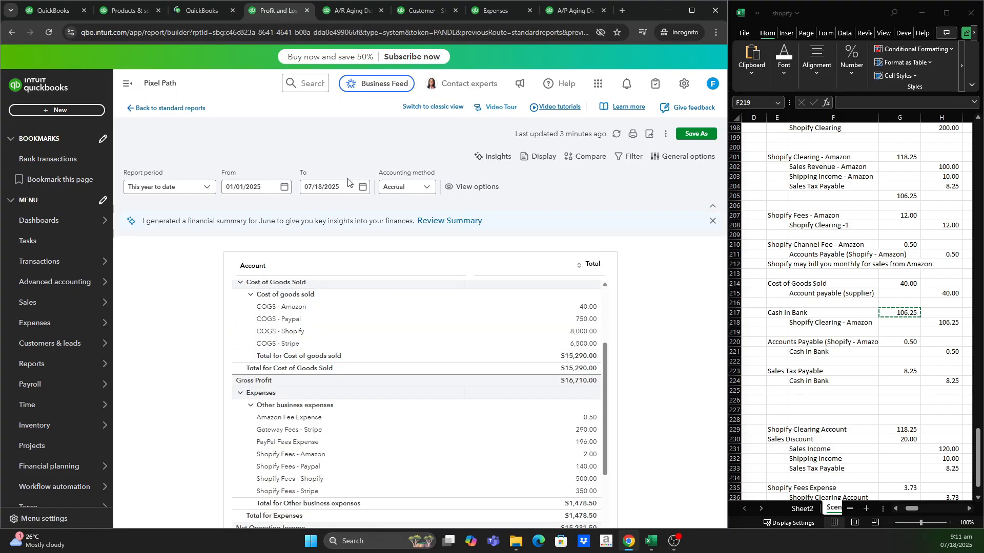
pyautogui.scroll(3, 433, 378)
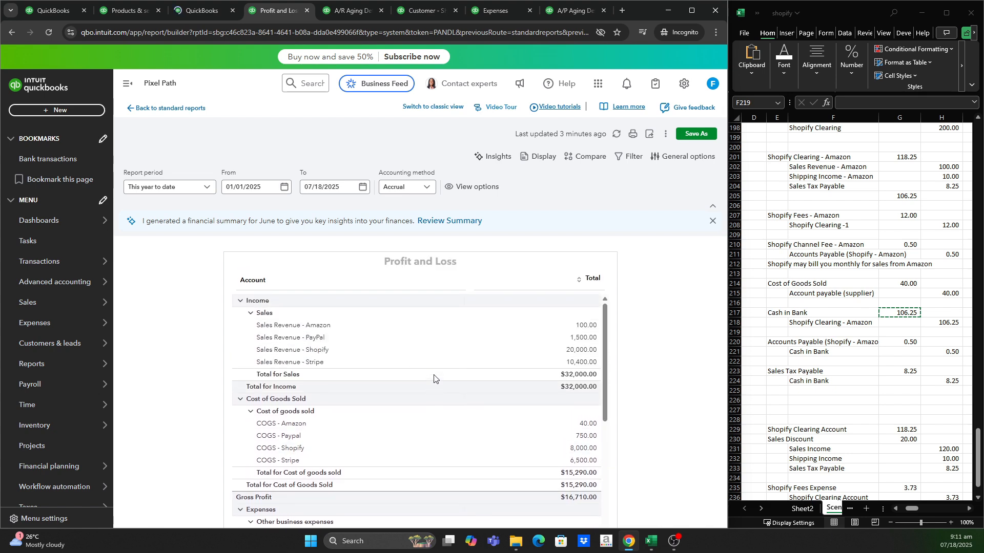
pyautogui.scroll(-4, 433, 377)
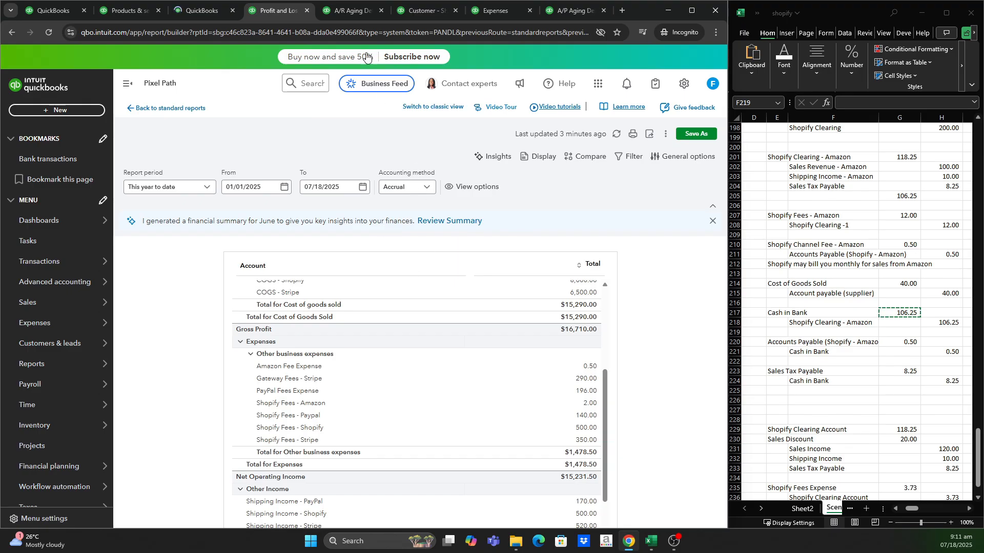
# - Reload the A/R Aging Detail report and the Shopify Clearing - Amazon customer page, and check the Online Supplier record and A/P Aging Detail report
pyautogui.click(351, 10)
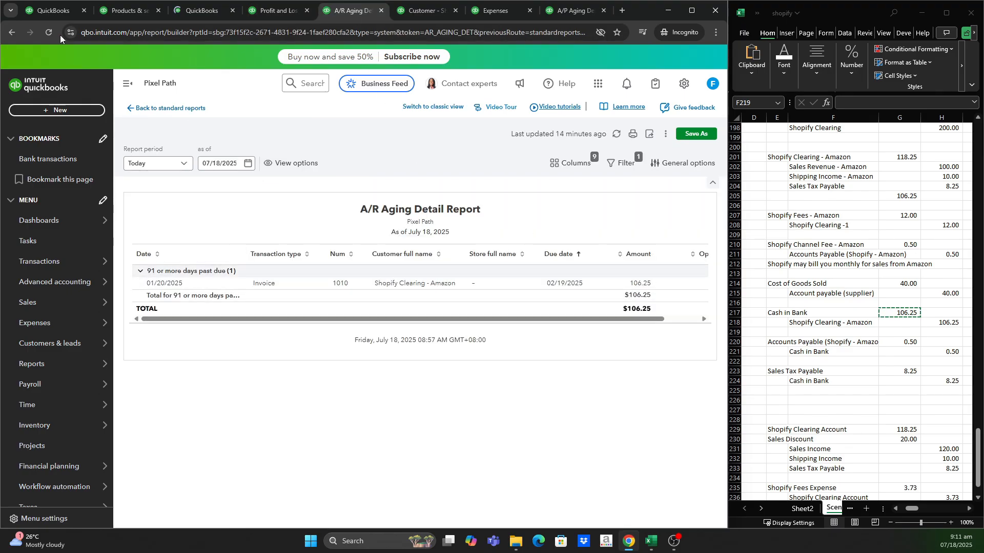
pyautogui.click(48, 32)
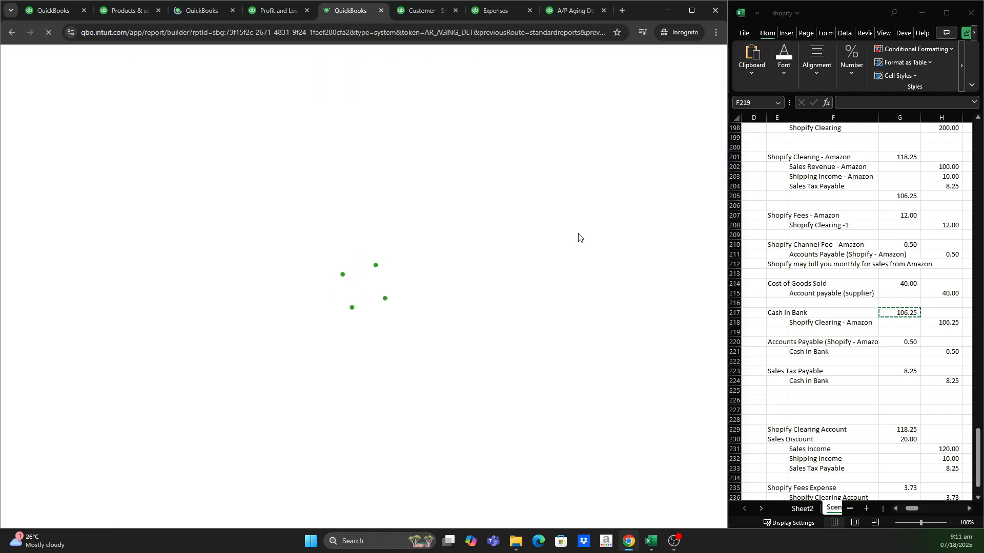
pyautogui.click(425, 11)
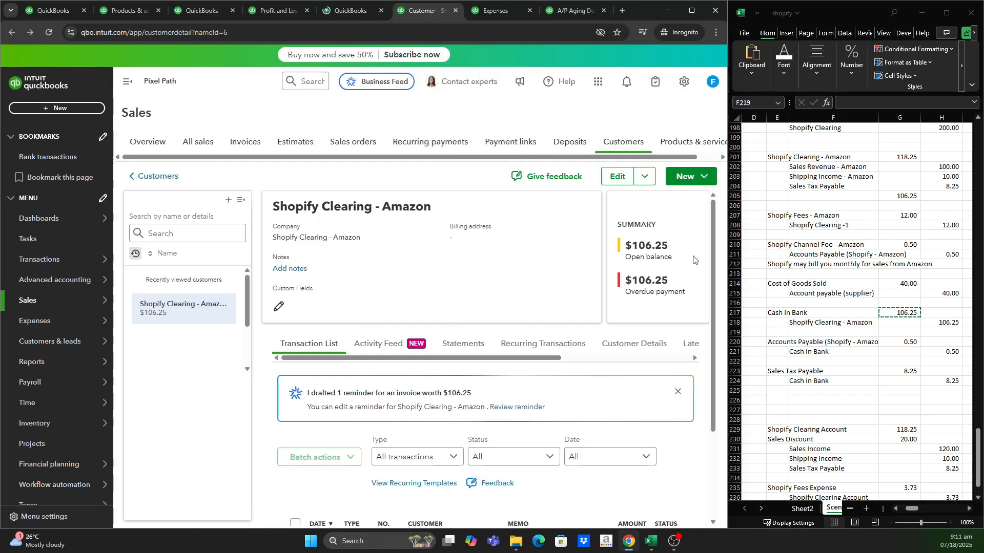
pyautogui.click(49, 32)
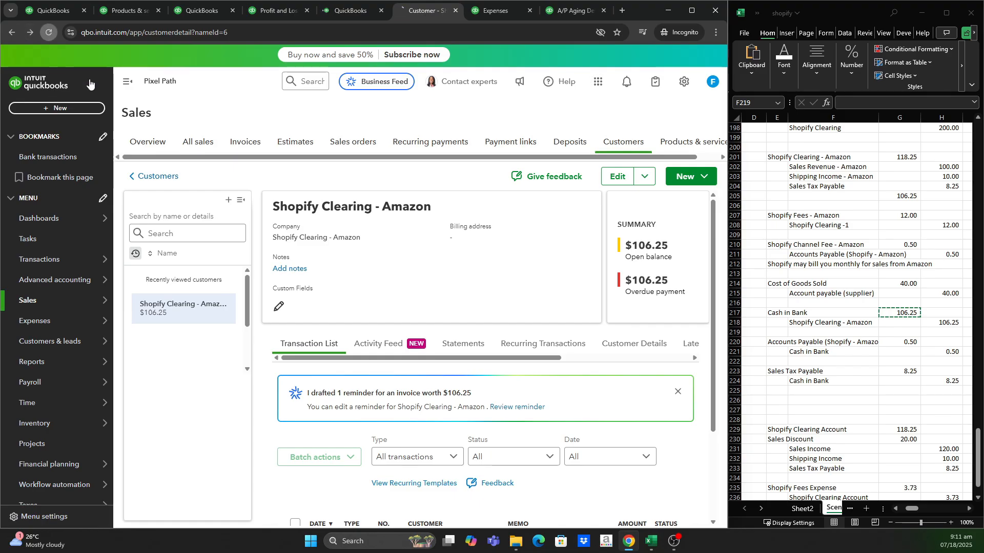
pyautogui.click(503, 13)
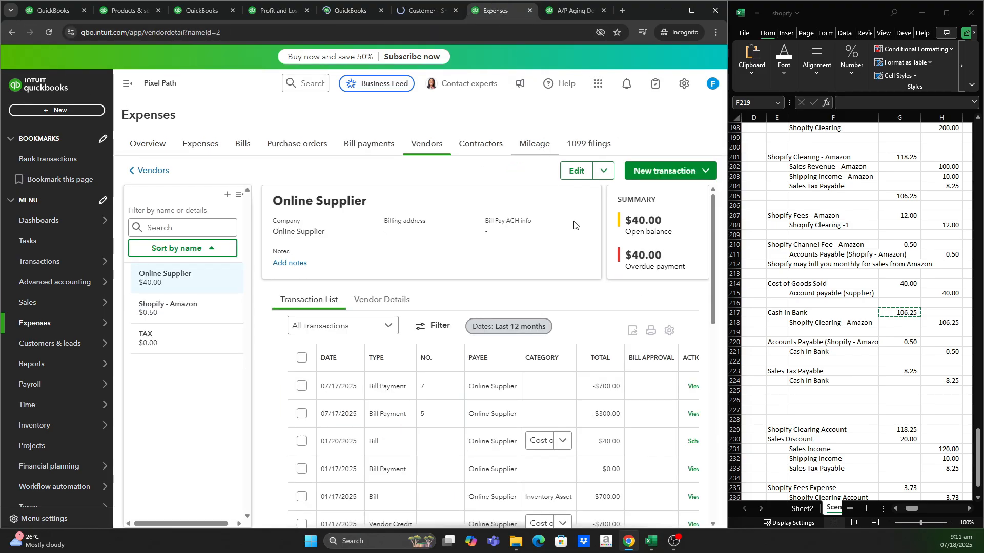
pyautogui.click(575, 10)
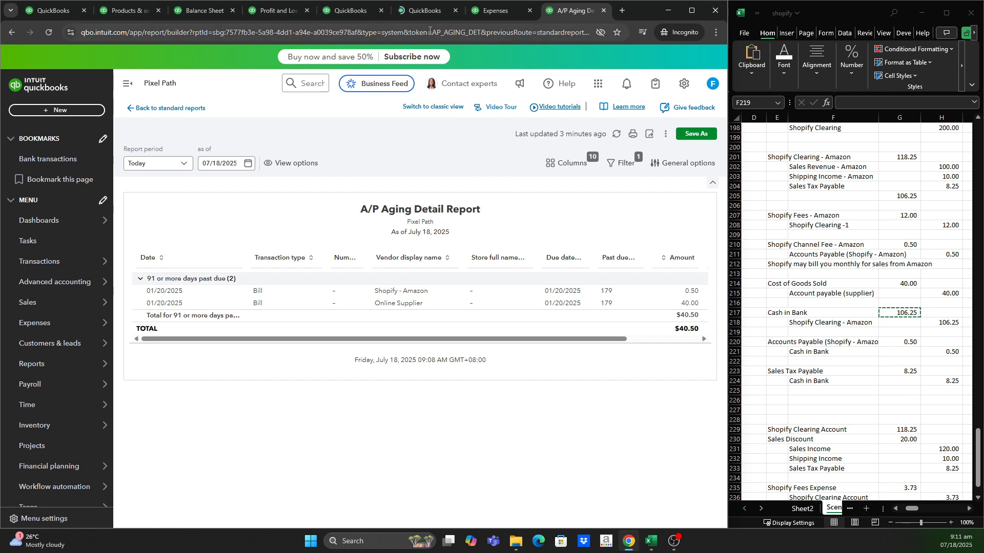
# - Review the Profit and Loss cost of goods sold lines, A/R Aging Detail, the Shopify Clearing - Amazon customer page, and A/P Aging Detail
pyautogui.click(276, 12)
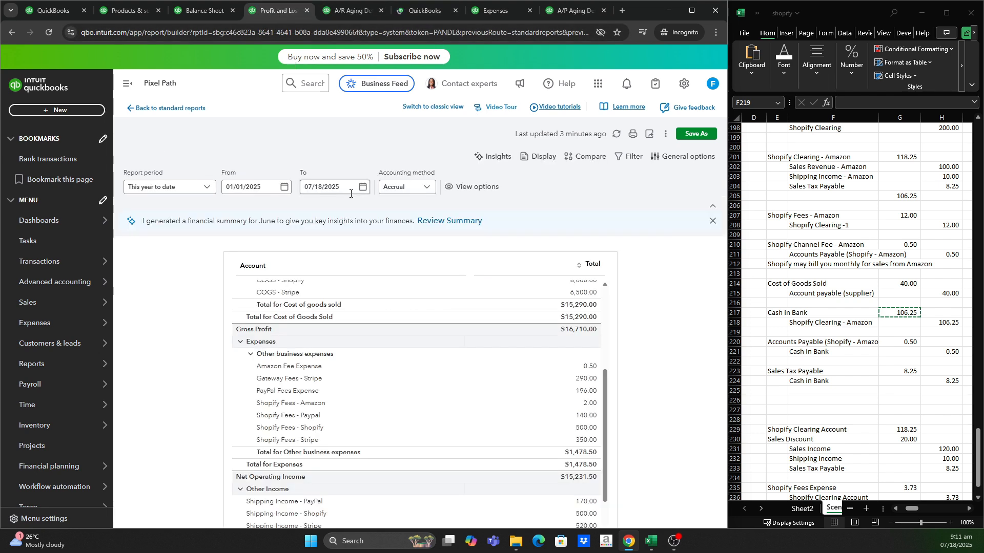
pyautogui.scroll(2, 420, 362)
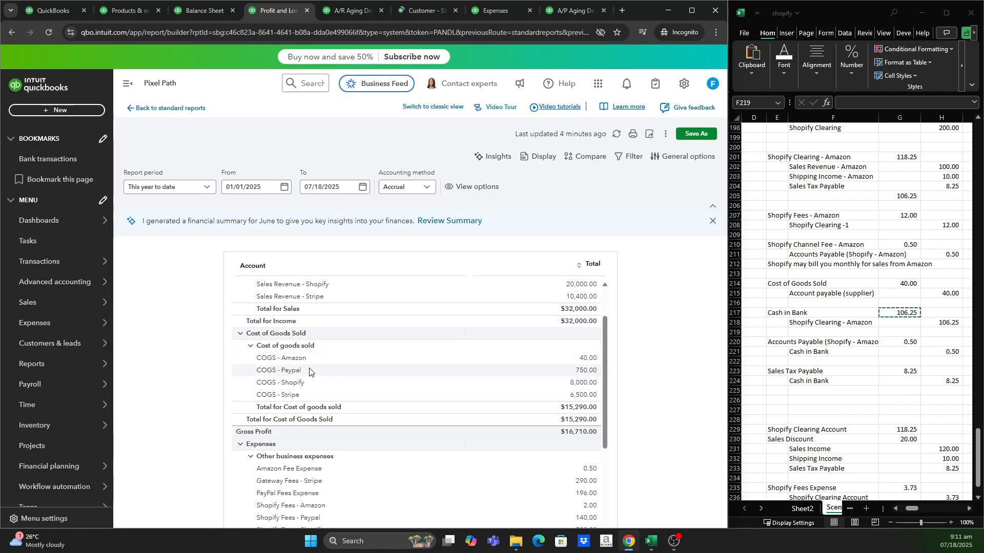
pyautogui.click(349, 11)
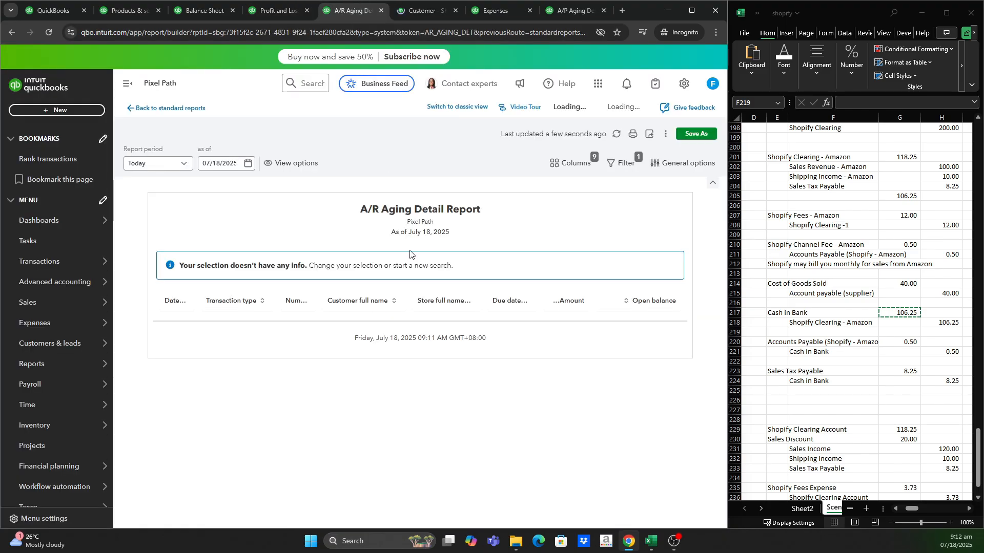
pyautogui.click(429, 12)
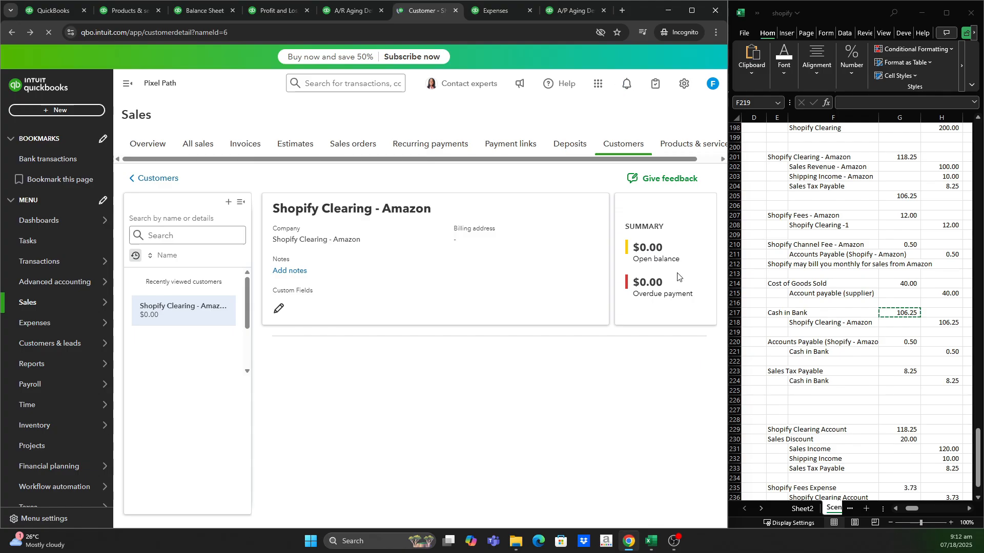
pyautogui.click(935, 346)
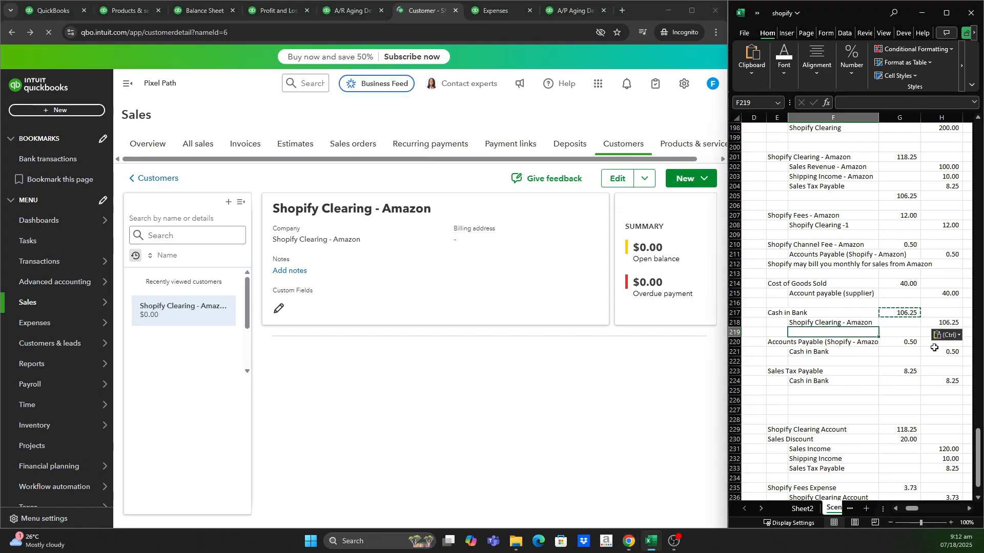
pyautogui.click(775, 342)
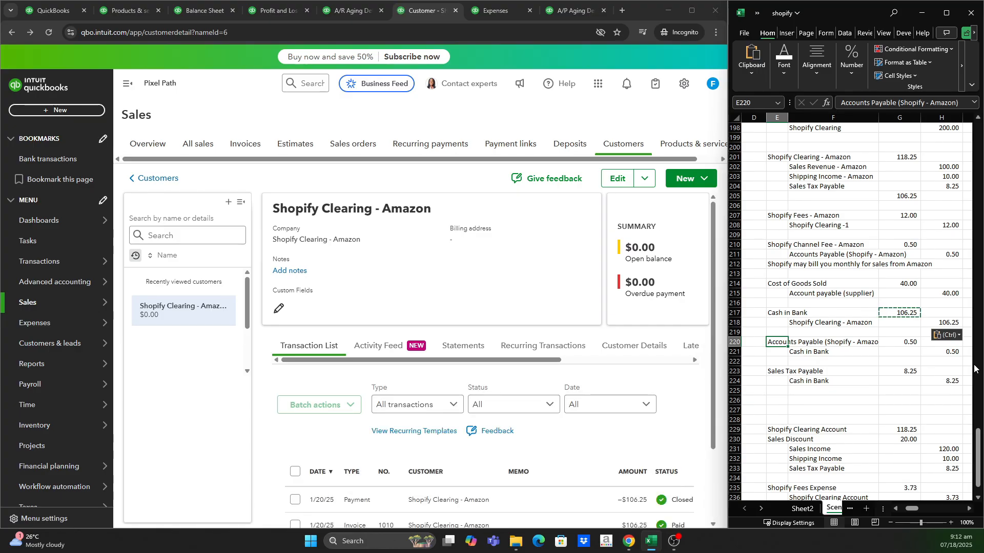
pyautogui.click(574, 12)
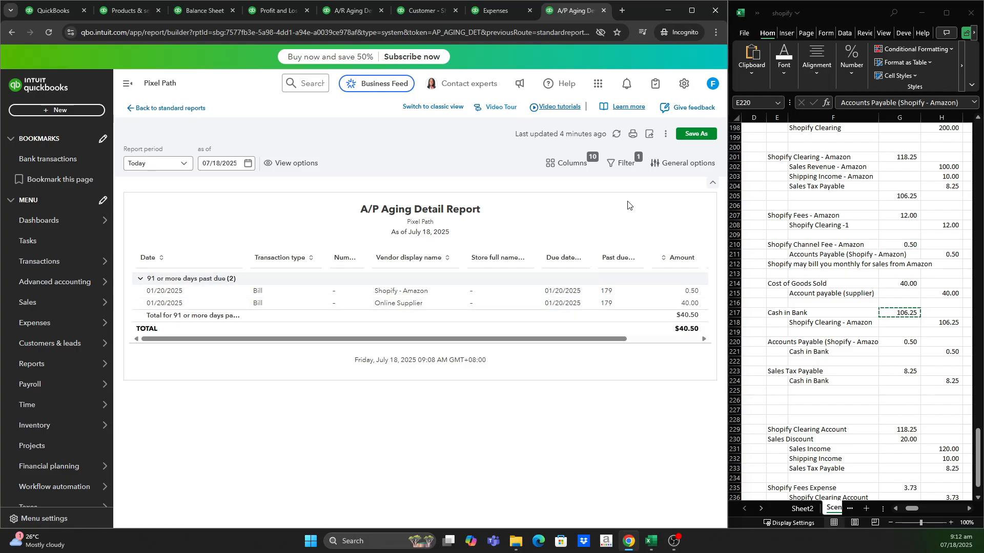
# - In the Excel worksheet, move the Sales Tax Payable and Cash in Bank entry down to rows 226 and 227
pyautogui.click(848, 372)
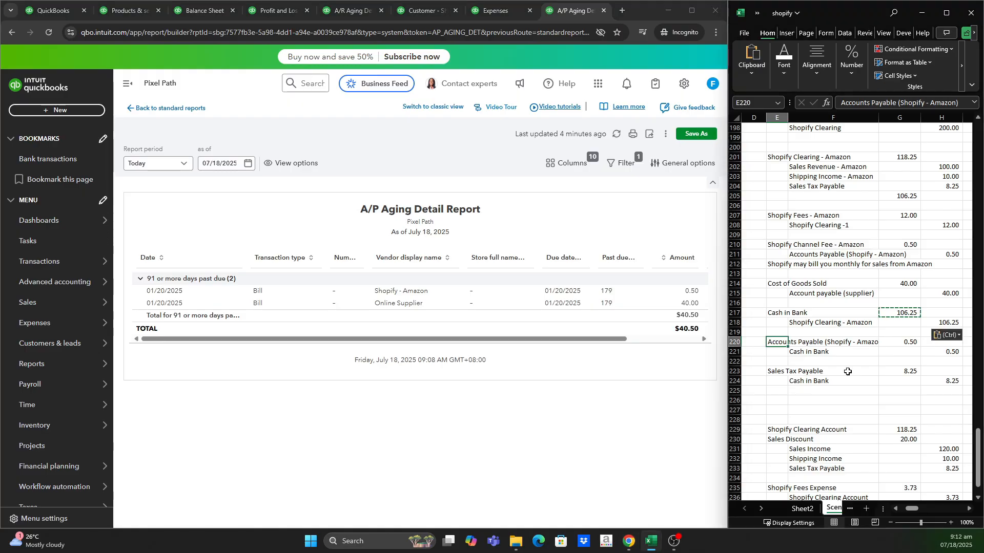
pyautogui.click(866, 362)
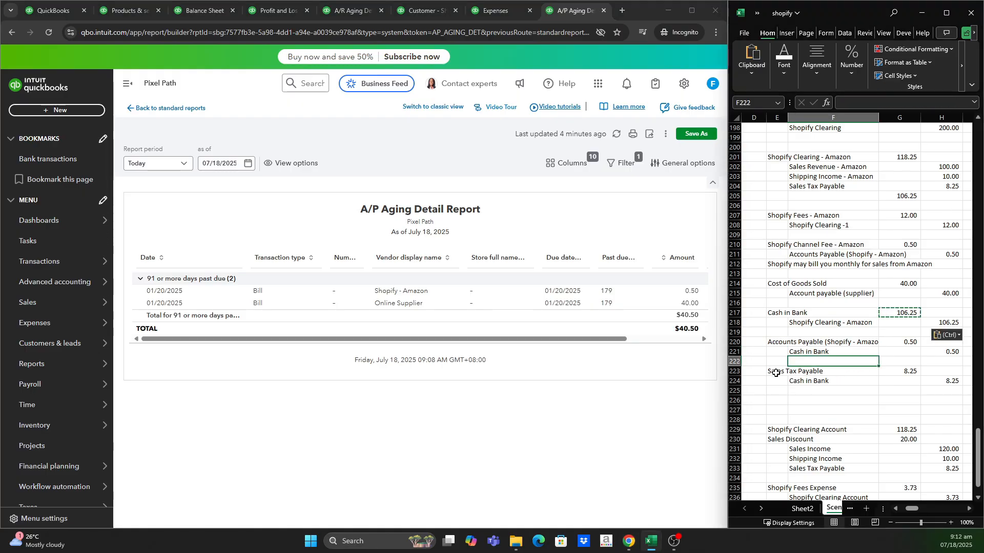
pyautogui.moveTo(776, 374); pyautogui.dragTo(940, 382)
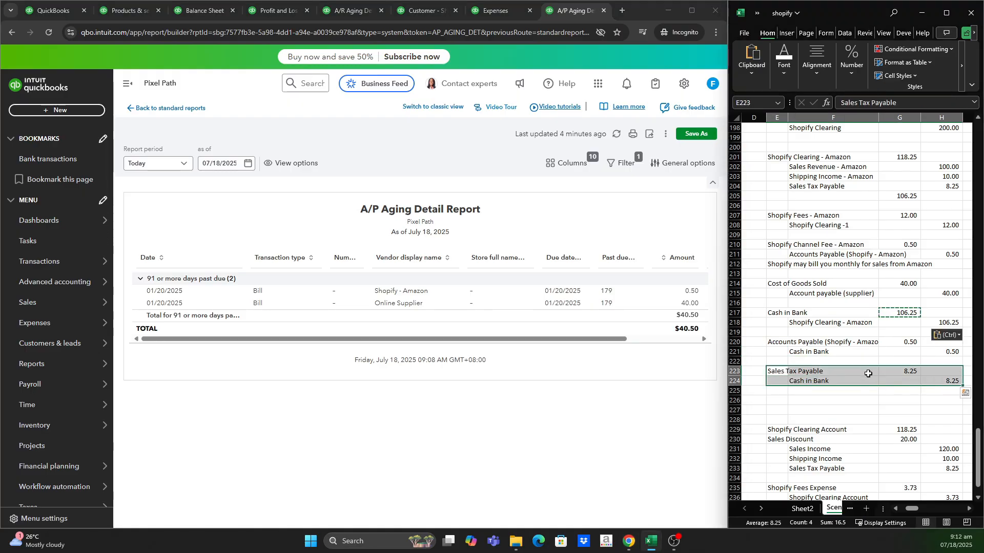
pyautogui.moveTo(864, 366); pyautogui.dragTo(868, 403)
pyautogui.click(865, 373)
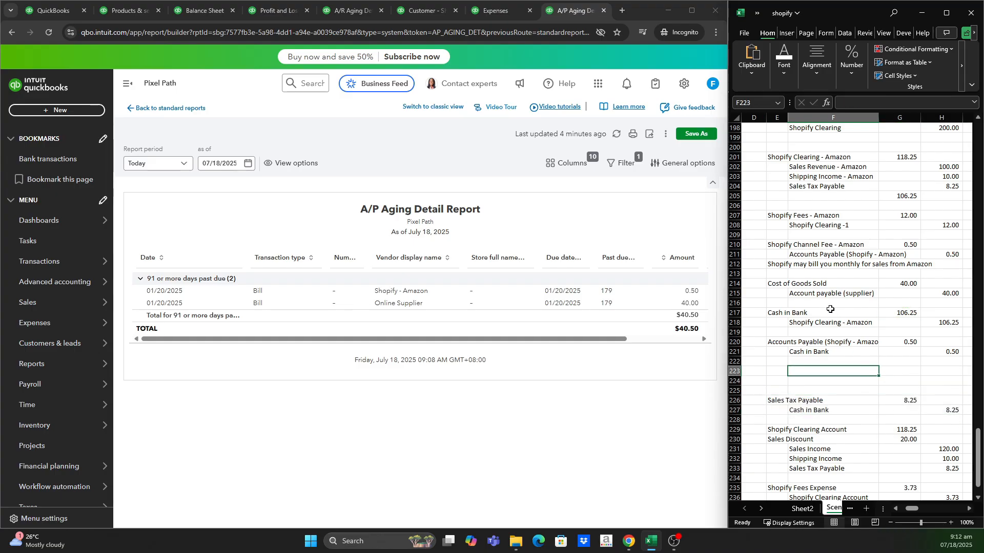
# - Copy the Account payable (supplier) label into E223 and the Cash in Bank label into F224
pyautogui.click(807, 295)
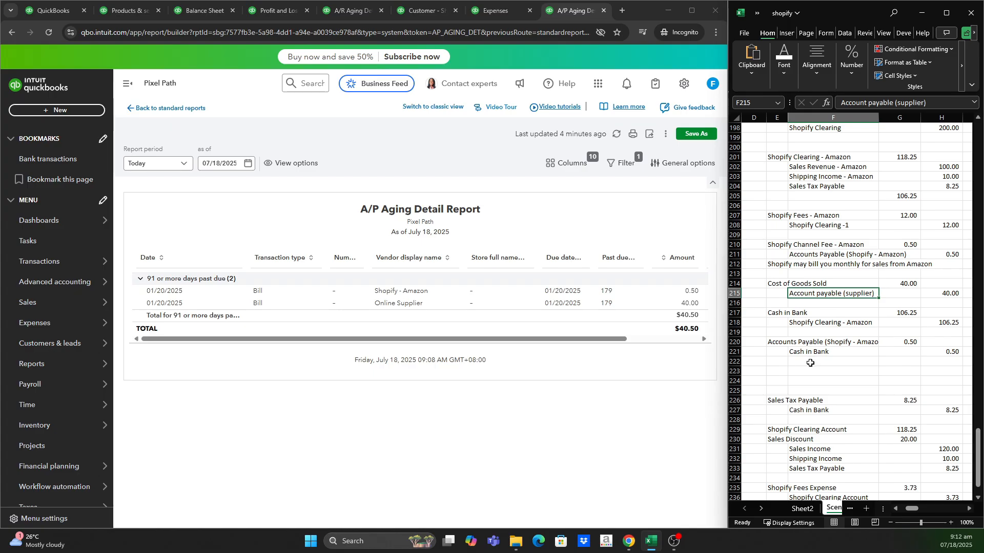
pyautogui.hotkey('ctrl', 'c')
pyautogui.click(779, 370)
pyautogui.hotkey('ctrl', 'v')
pyautogui.click(777, 283)
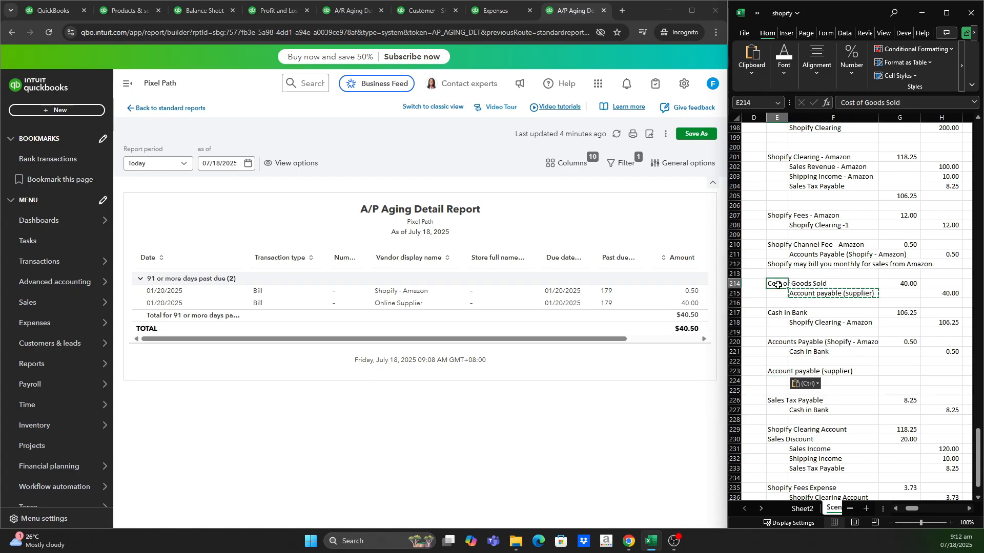
pyautogui.click(778, 313)
pyautogui.hotkey('ctrl', 'c')
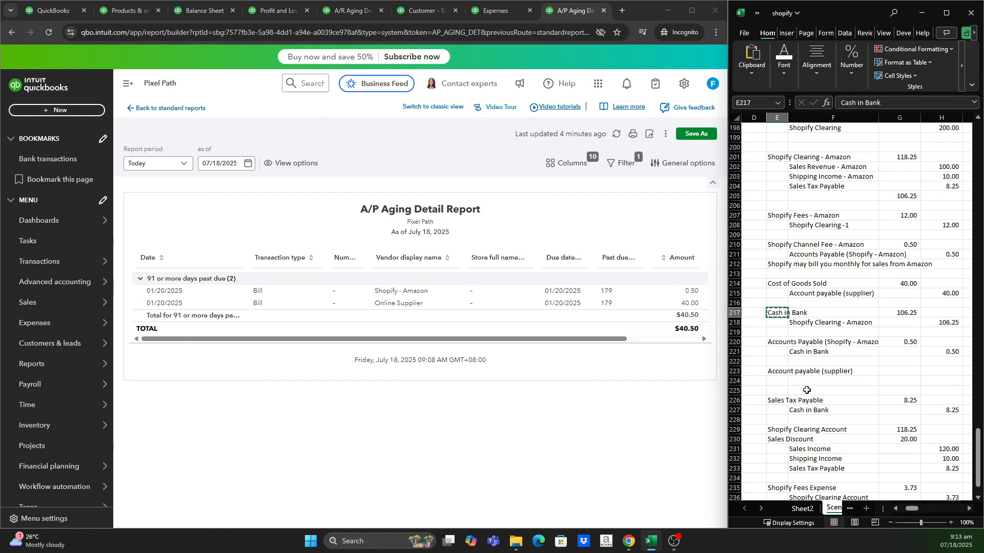
pyautogui.click(802, 382)
pyautogui.hotkey('ctrl', 'v')
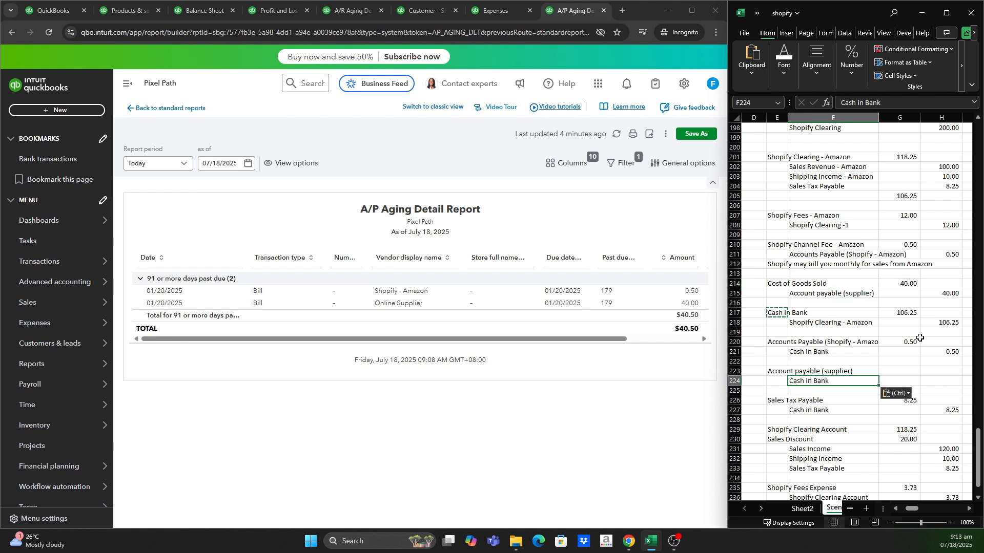
# - Copy the 40.00 cost of goods sold amount into G223 as the debit and H224 as the credit
pyautogui.click(915, 283)
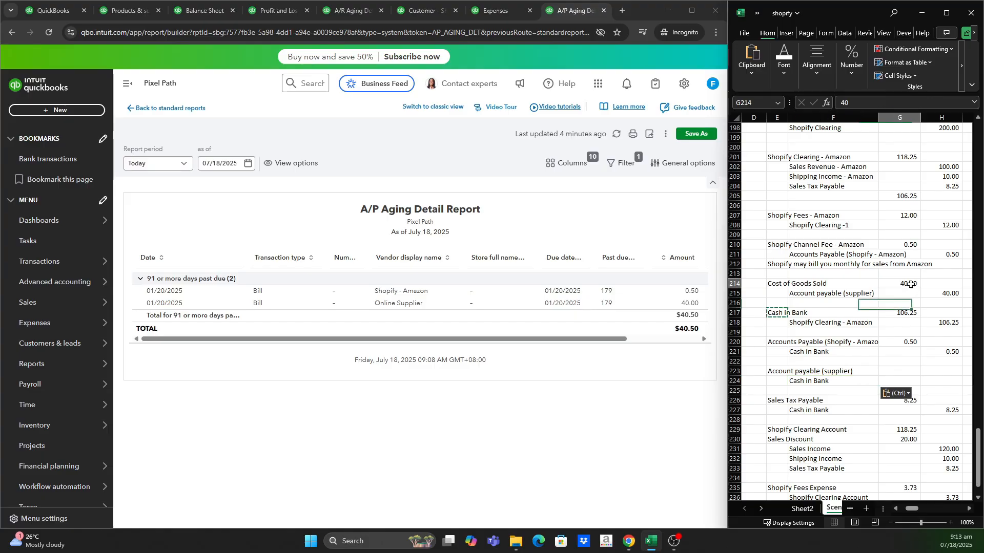
pyautogui.hotkey('ctrl', 'c')
pyautogui.click(906, 375)
pyautogui.hotkey('ctrl', 'v')
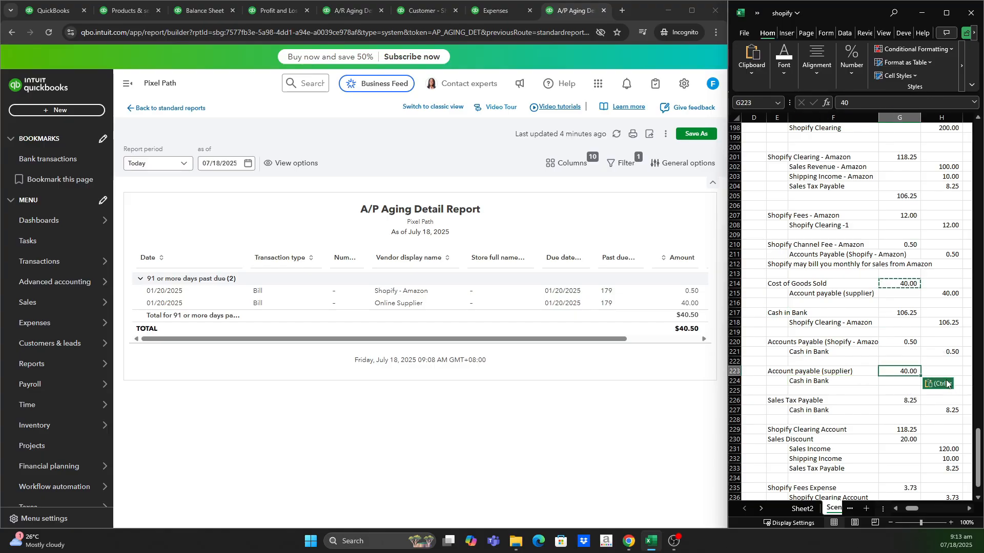
pyautogui.click(966, 384)
pyautogui.click(956, 382)
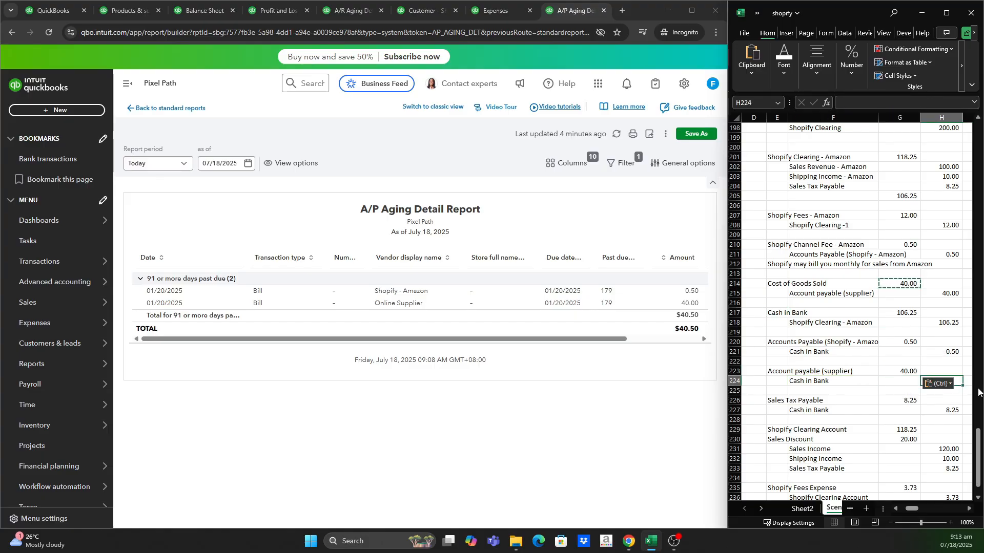
pyautogui.hotkey('ctrl', 'v')
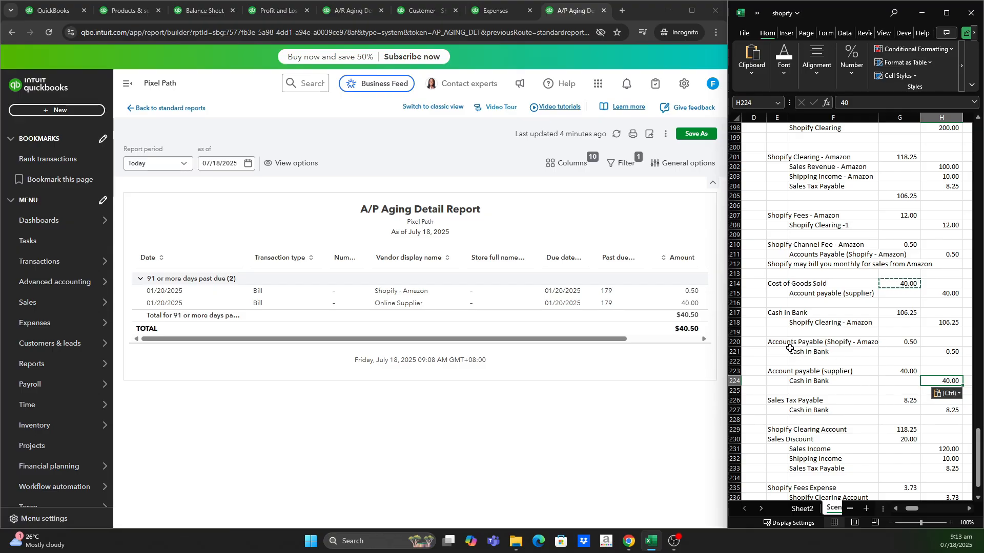
pyautogui.moveTo(782, 350); pyautogui.dragTo(952, 361)
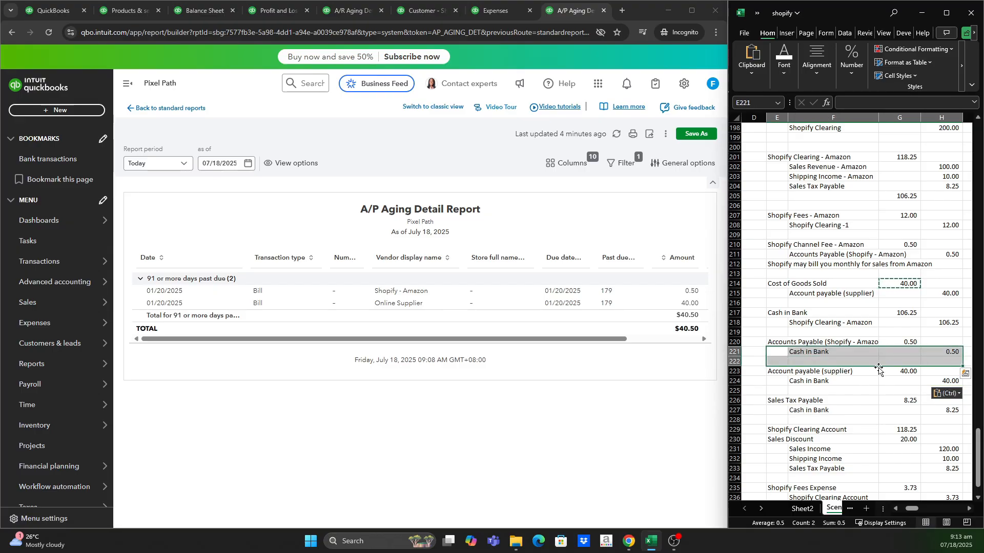
pyautogui.moveTo(802, 371); pyautogui.dragTo(931, 382)
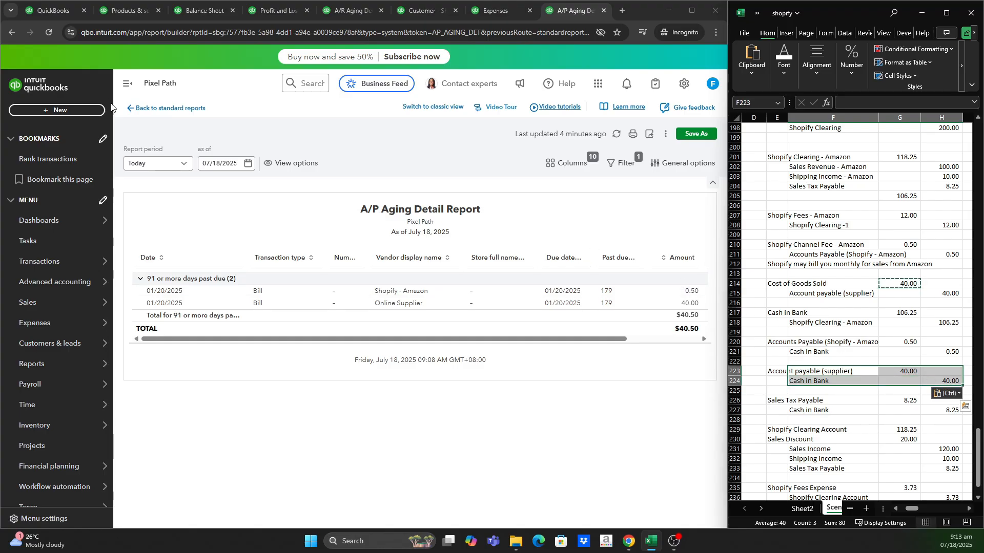
# - In QuickBooks Online, open the Pay Bills form and compare its bills with the A/P Aging Detail report
pyautogui.click(54, 10)
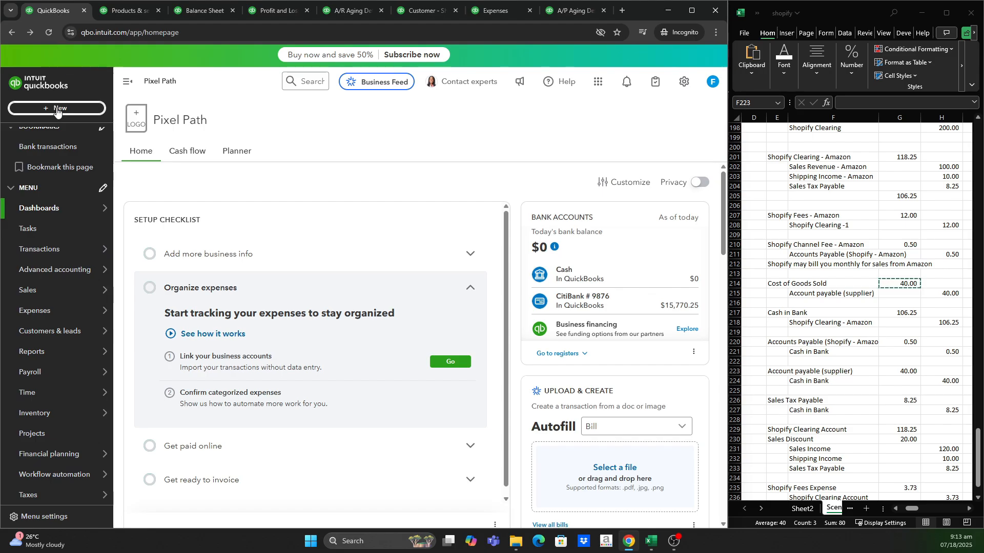
pyautogui.click(56, 109)
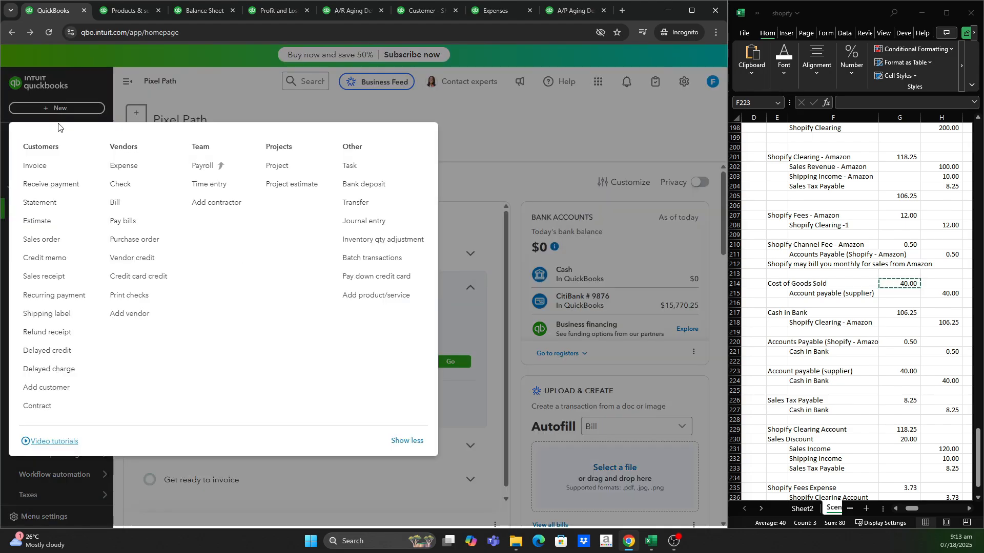
pyautogui.click(125, 222)
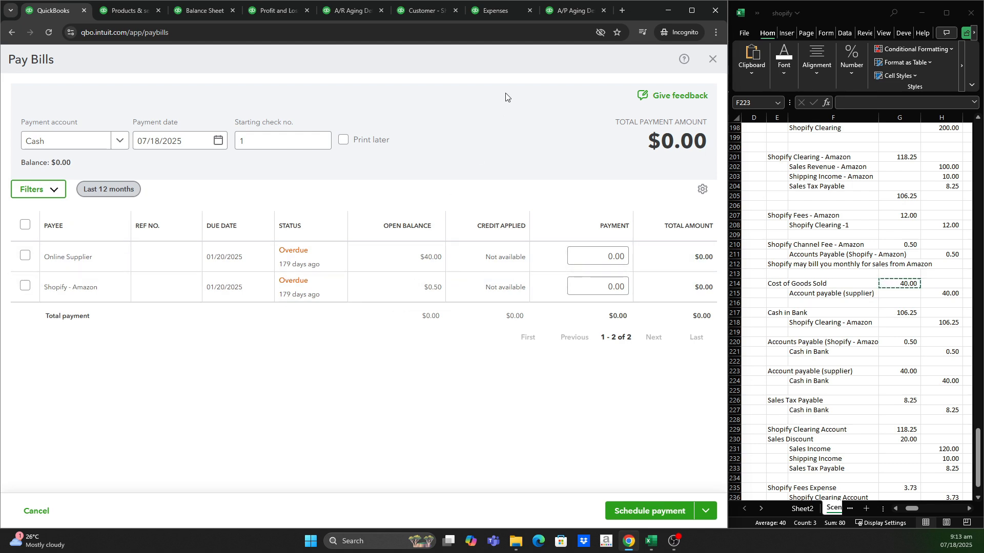
pyautogui.click(569, 15)
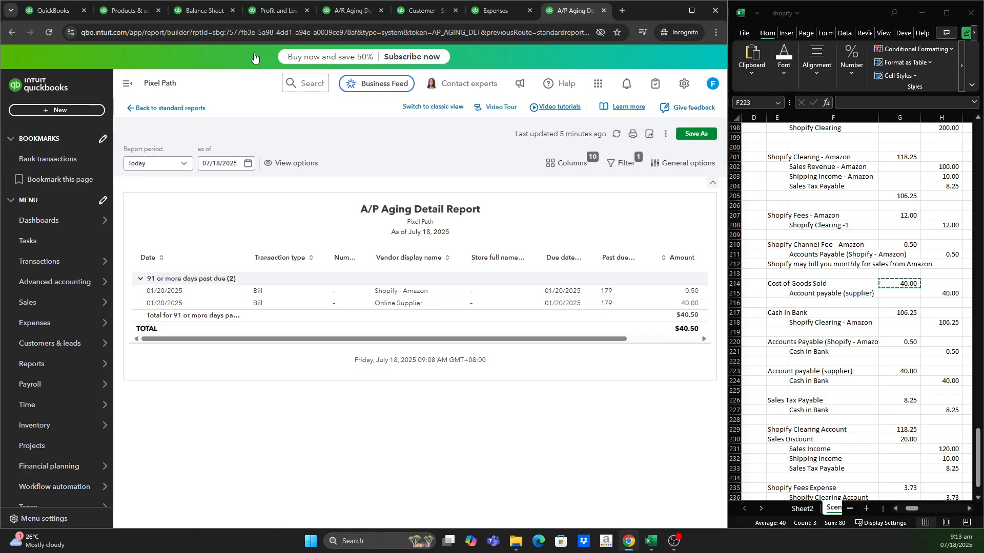
pyautogui.click(38, 15)
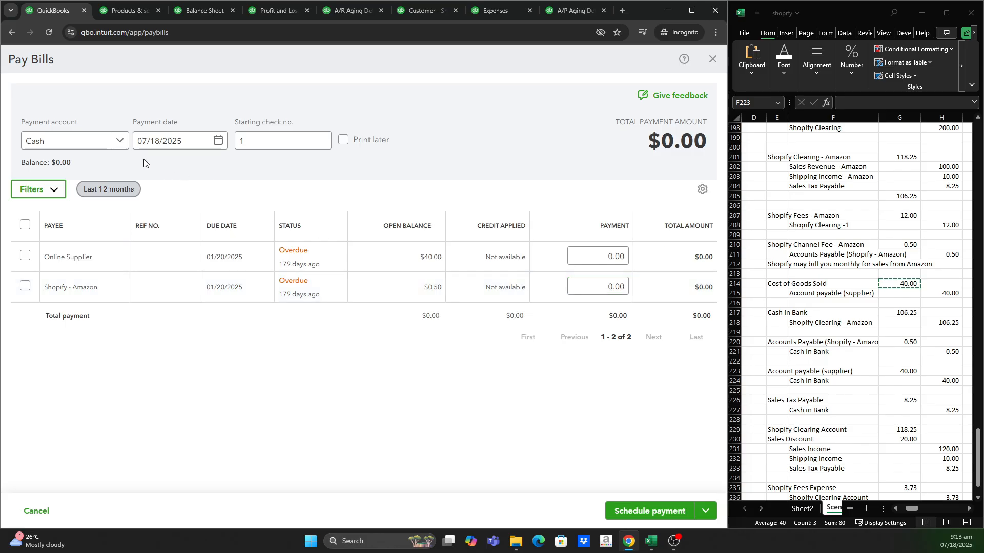
# - Set the bill payment account to the CitiBank account and the payment date to 01/21/2025
pyautogui.click(121, 141)
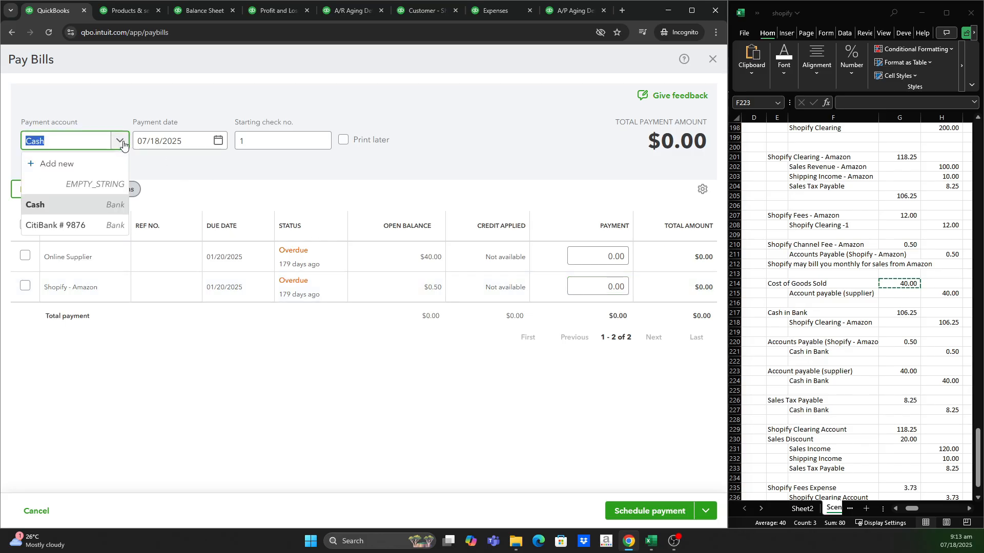
pyautogui.click(94, 223)
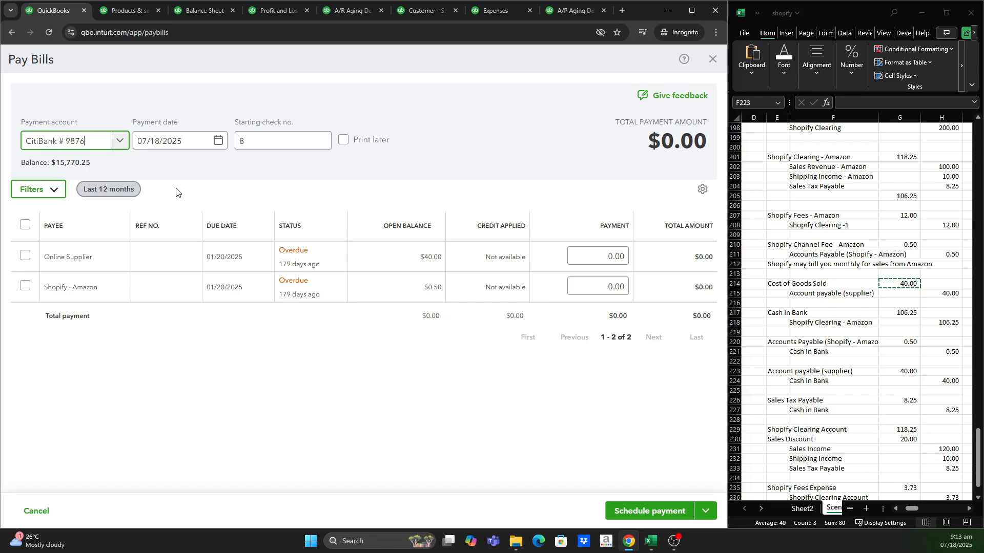
pyautogui.click(218, 144)
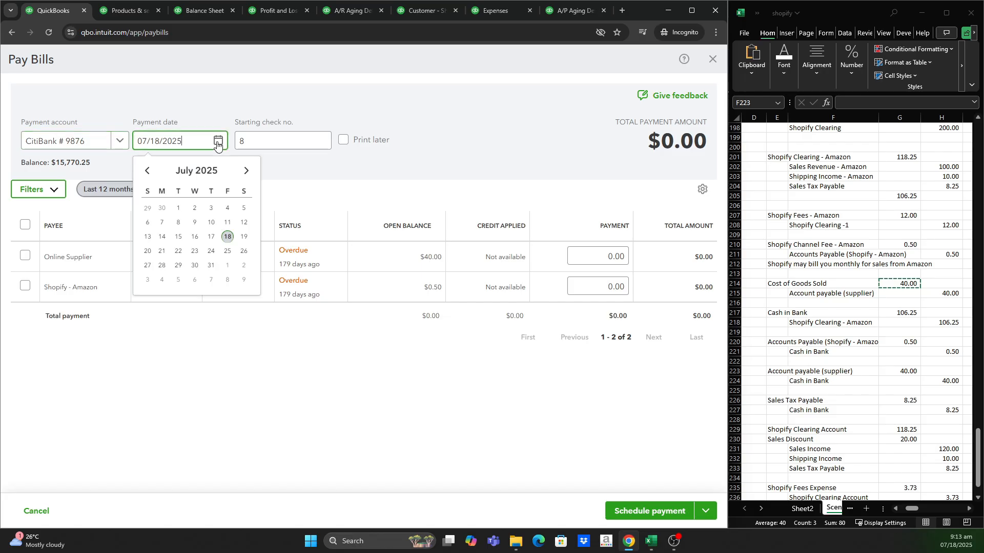
pyautogui.click(148, 172)
pyautogui.click(148, 171)
pyautogui.click(148, 171)
pyautogui.click(149, 172)
pyautogui.click(148, 172)
pyautogui.click(149, 171)
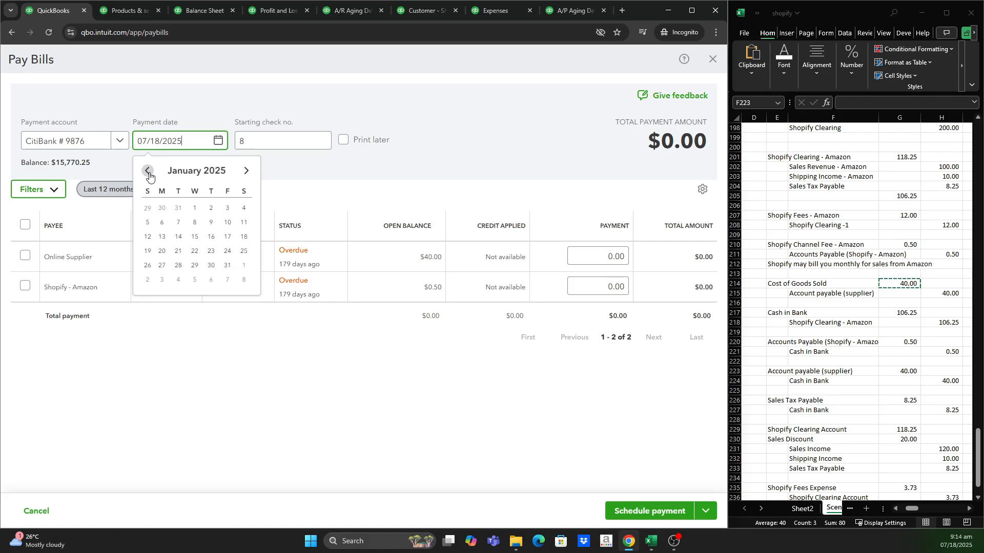
pyautogui.click(178, 253)
pyautogui.click(387, 365)
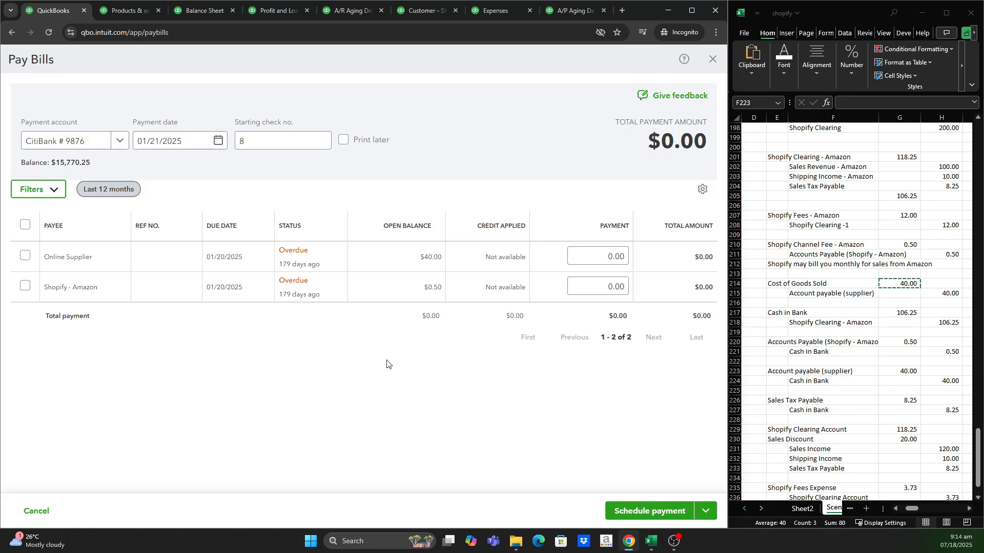
# - Select the Online Supplier and Shopify - Amazon bills for full payment, and save and close the bill payment
pyautogui.click(25, 255)
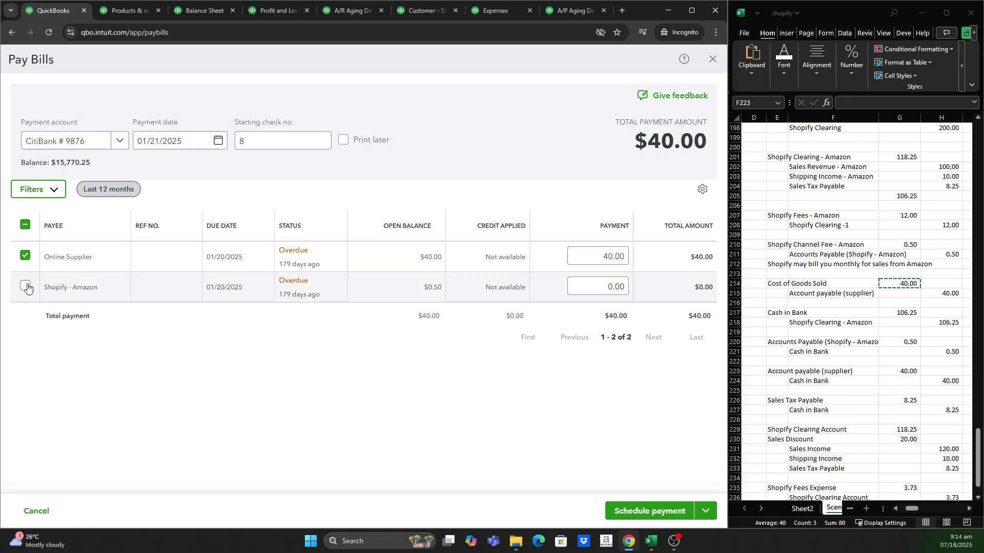
pyautogui.click(25, 286)
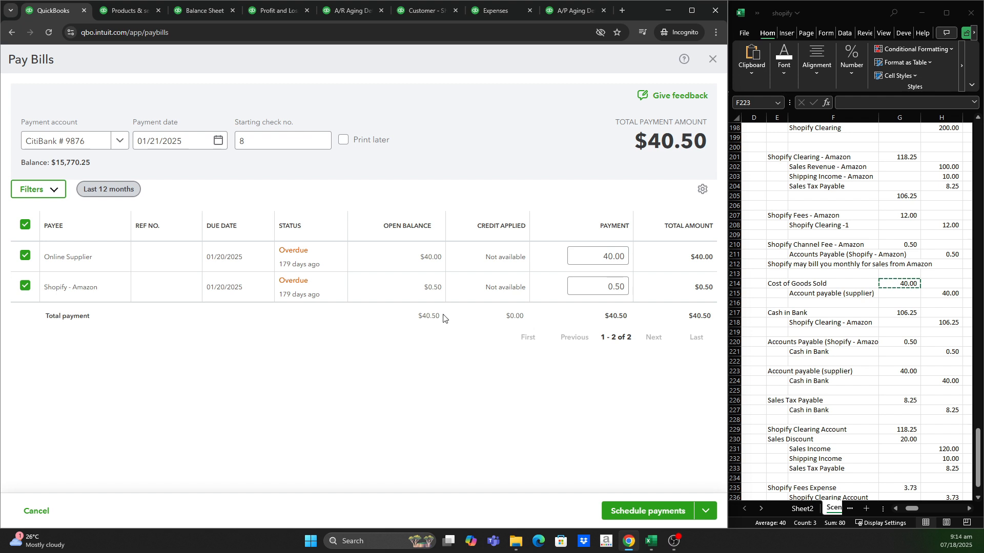
pyautogui.click(701, 518)
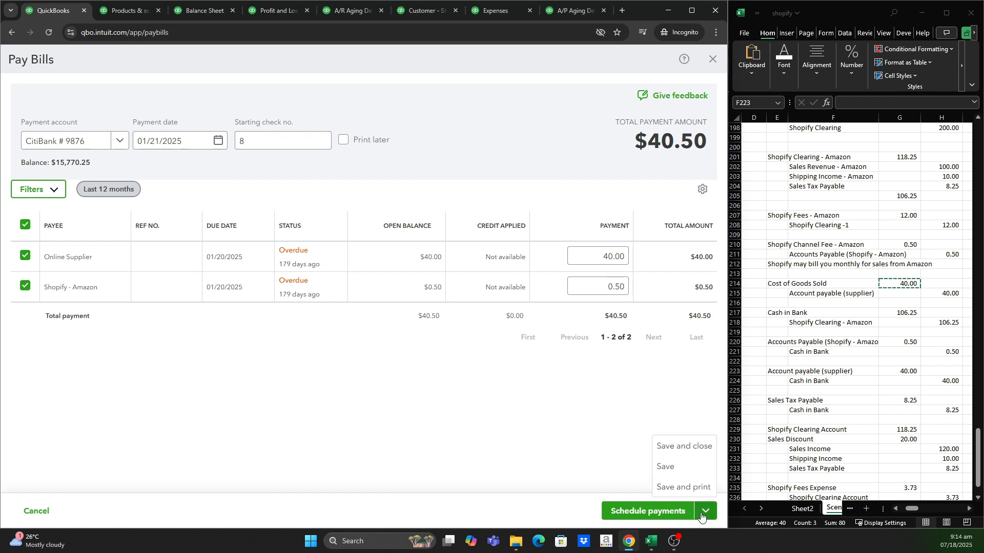
pyautogui.click(692, 453)
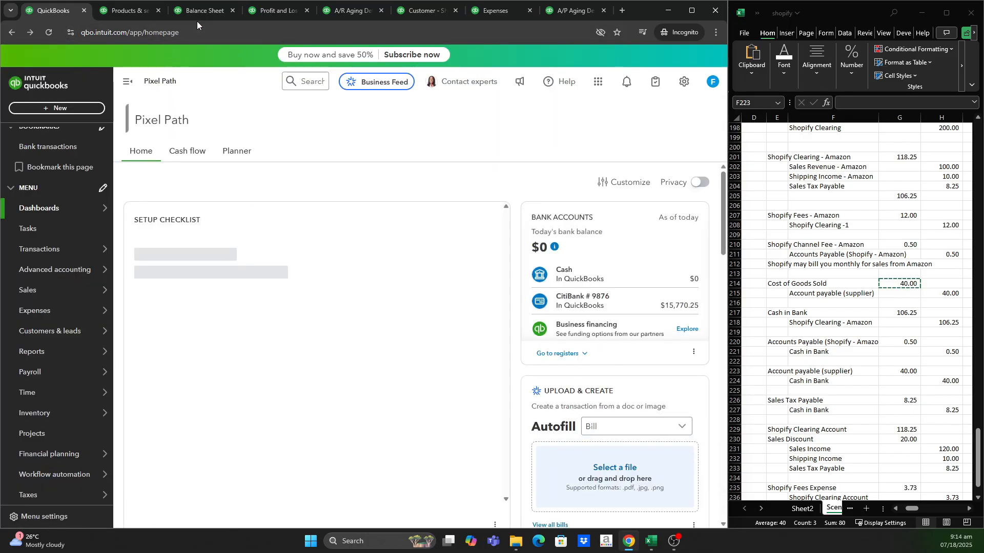
# - Examine the bank and accounts payable balances on the Balance Sheet, and refresh the report
pyautogui.click(206, 11)
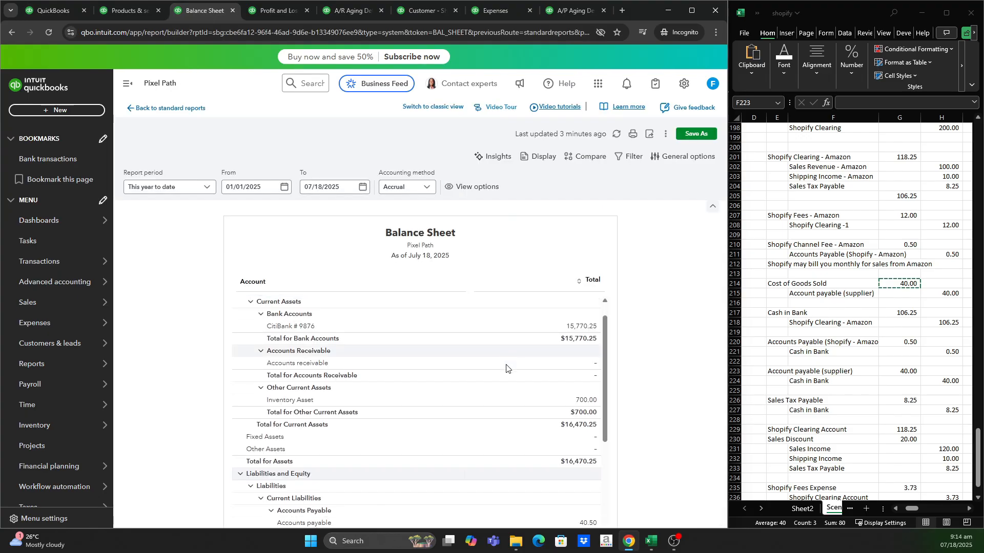
pyautogui.scroll(-3, 507, 366)
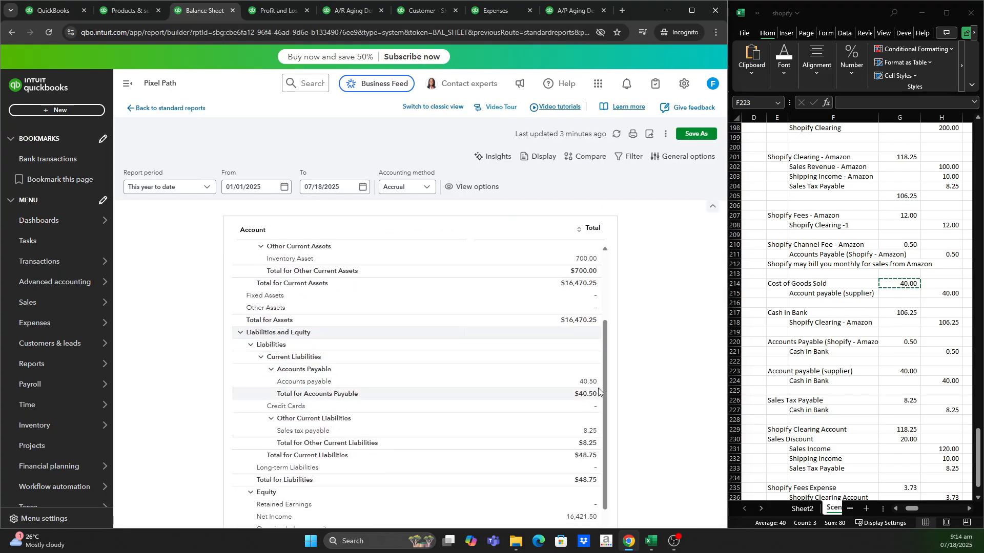
pyautogui.scroll(4, 579, 359)
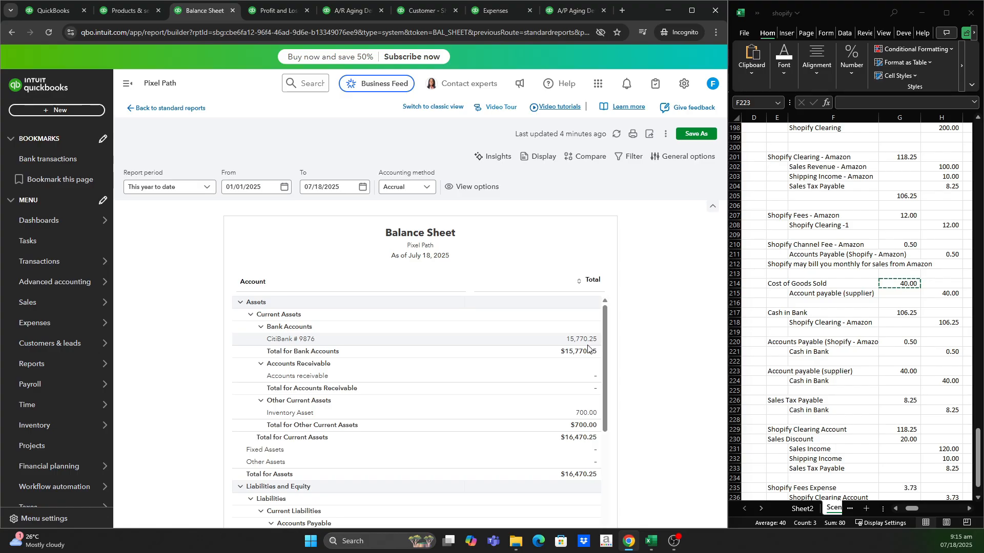
pyautogui.scroll(-3, 587, 348)
pyautogui.scroll(3, 588, 348)
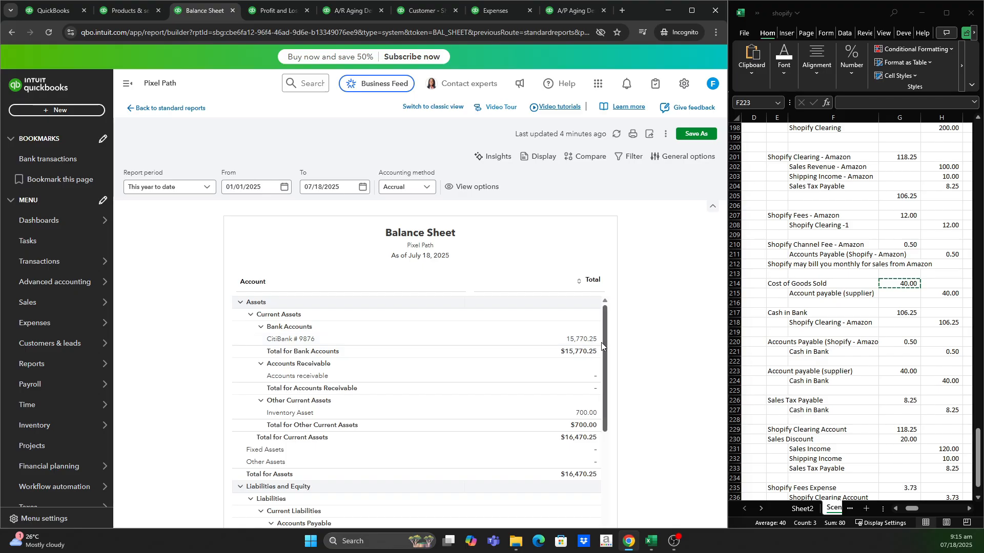
pyautogui.scroll(-1, 584, 355)
pyautogui.scroll(-2, 584, 356)
pyautogui.scroll(3, 582, 353)
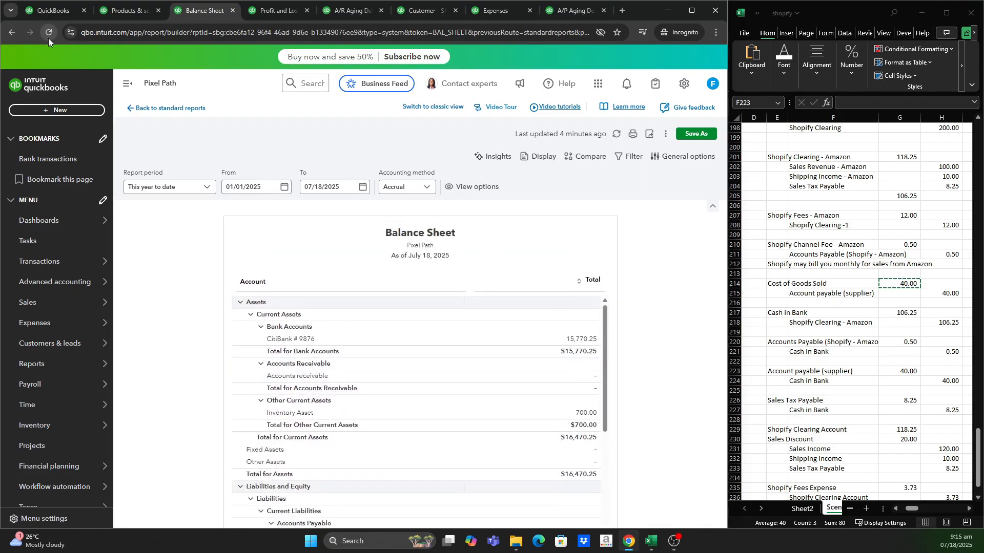
# - Review the Profit and Loss report, the Shopify Clearing - Amazon customer record and the Shopify - Amazon vendor transactions
pyautogui.click(275, 19)
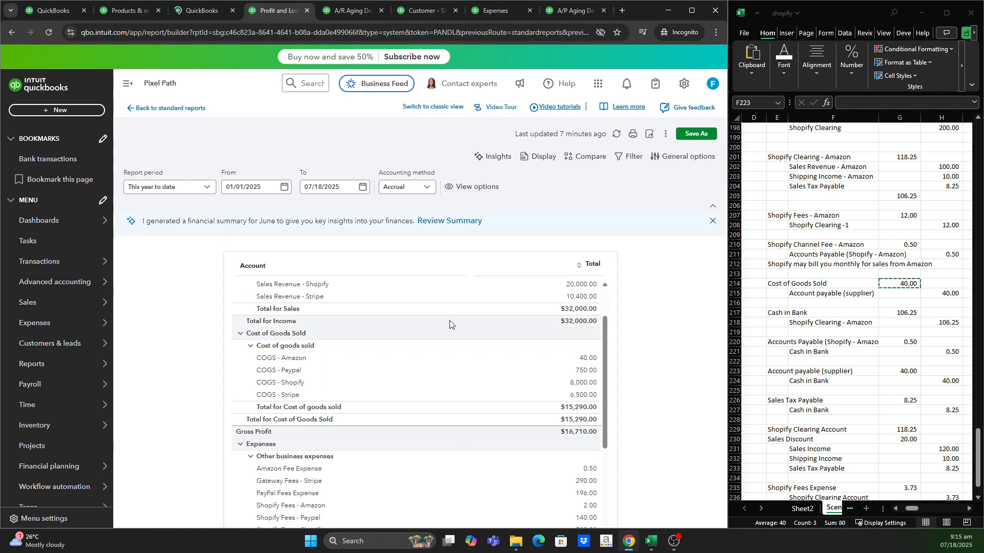
pyautogui.scroll(3, 451, 323)
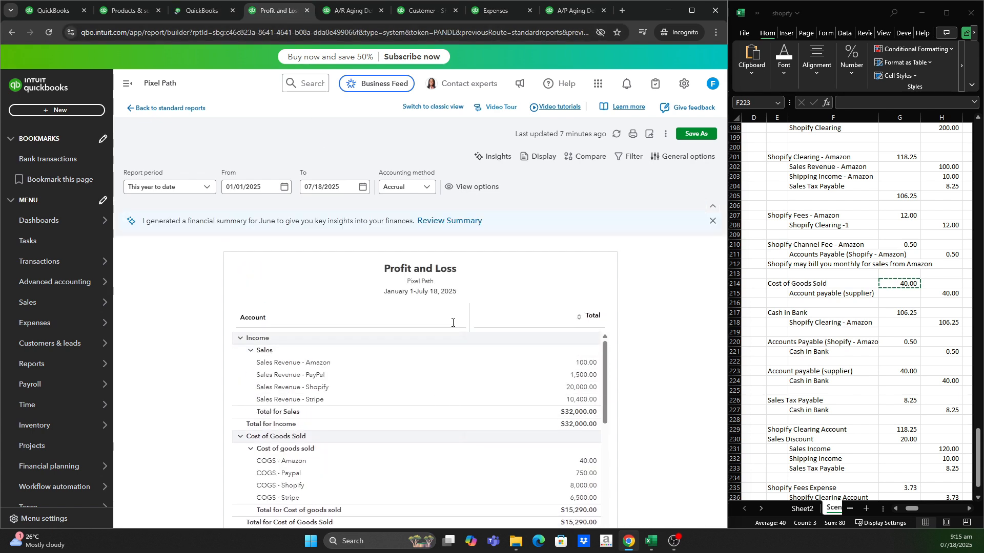
pyautogui.click(350, 11)
pyautogui.click(430, 9)
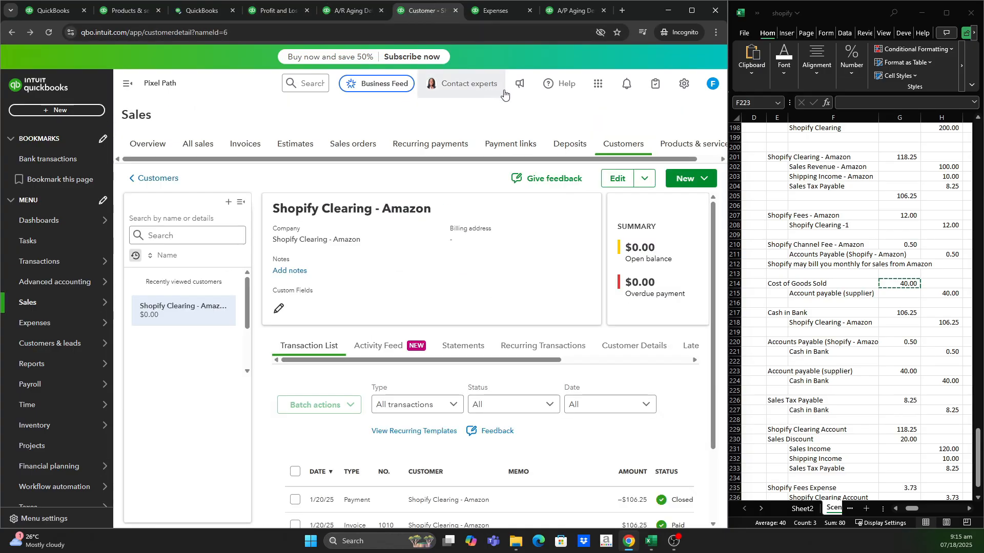
pyautogui.click(493, 10)
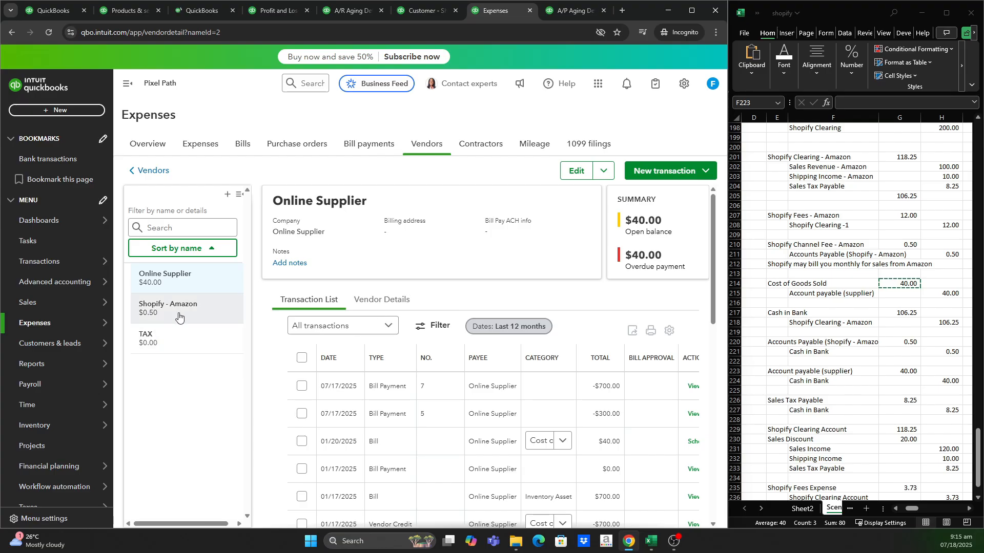
pyautogui.click(199, 318)
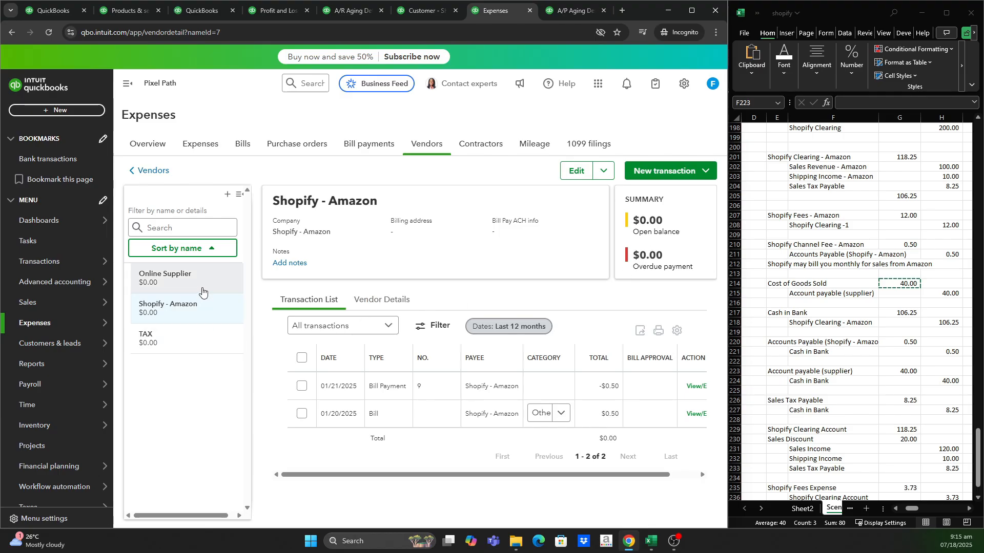
# - Recheck the Shopify - Amazon customer and vendor records, and refresh the A/P Aging Detail report
pyautogui.click(53, 10)
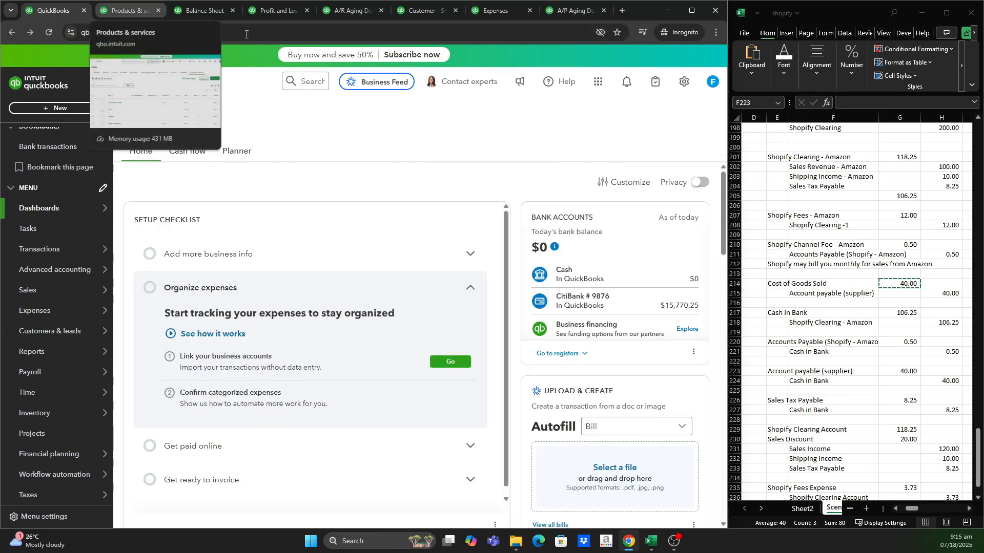
pyautogui.click(412, 12)
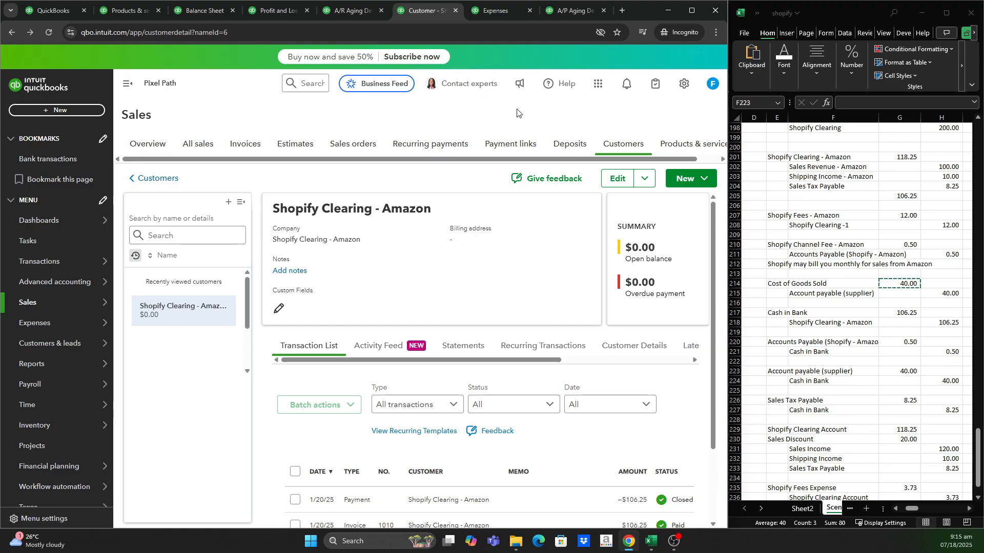
pyautogui.click(502, 11)
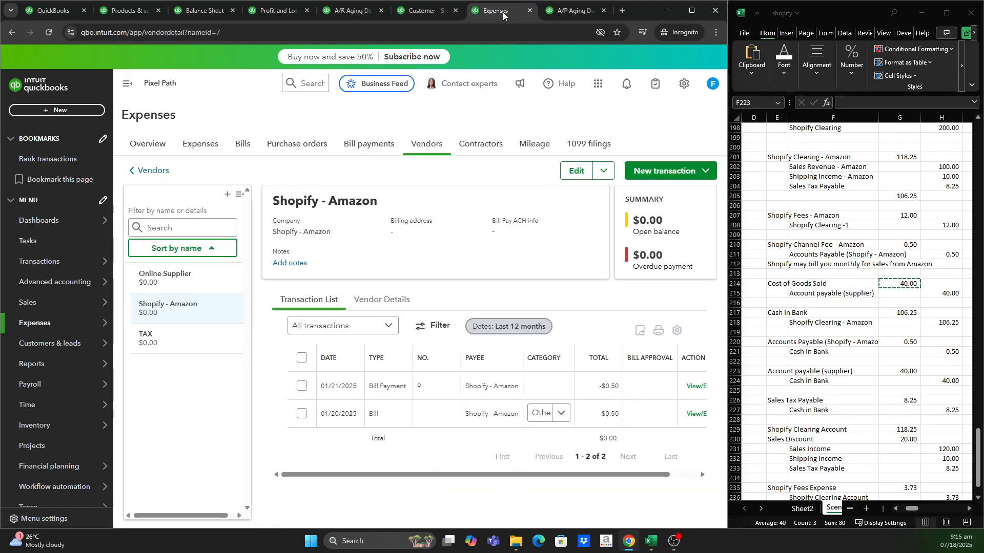
pyautogui.click(571, 11)
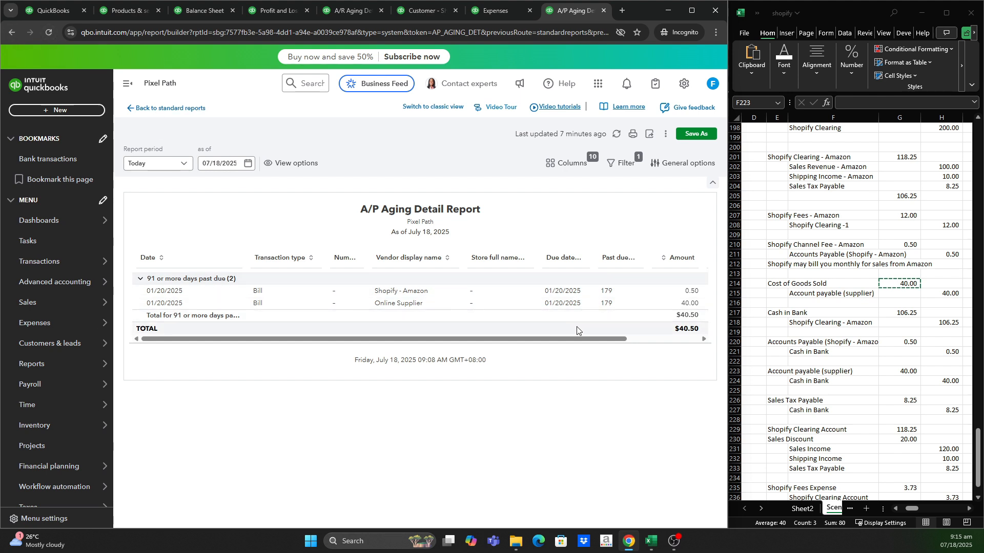
pyautogui.click(50, 32)
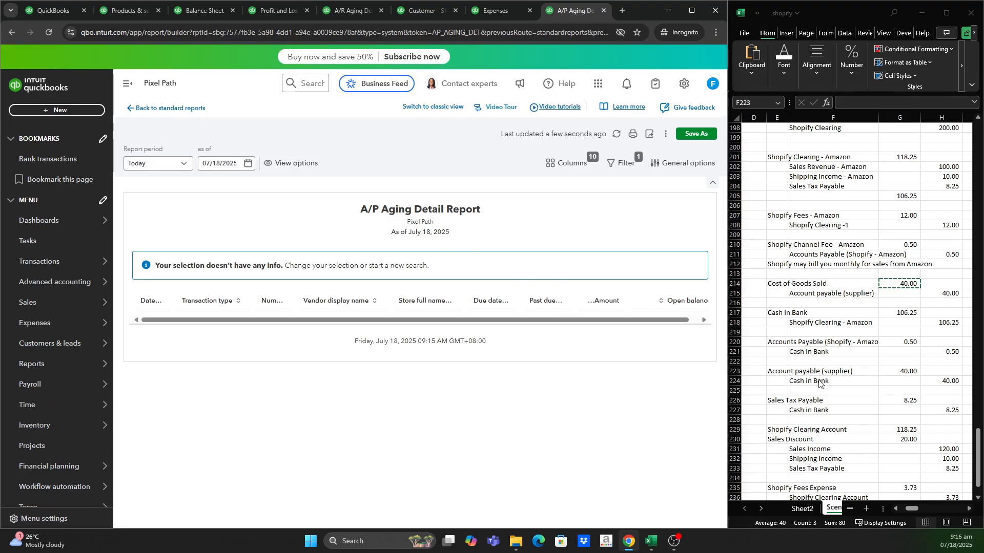
# - Locate the Sales Tax Payable entry in the Excel sheet and start a new QuickBooks expense with TAX as the payee
pyautogui.click(765, 402)
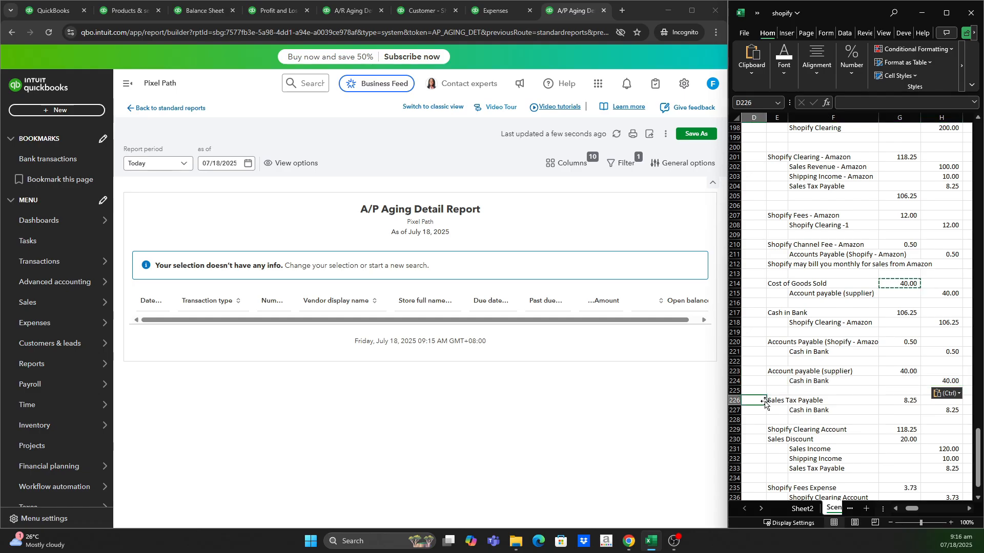
pyautogui.click(799, 409)
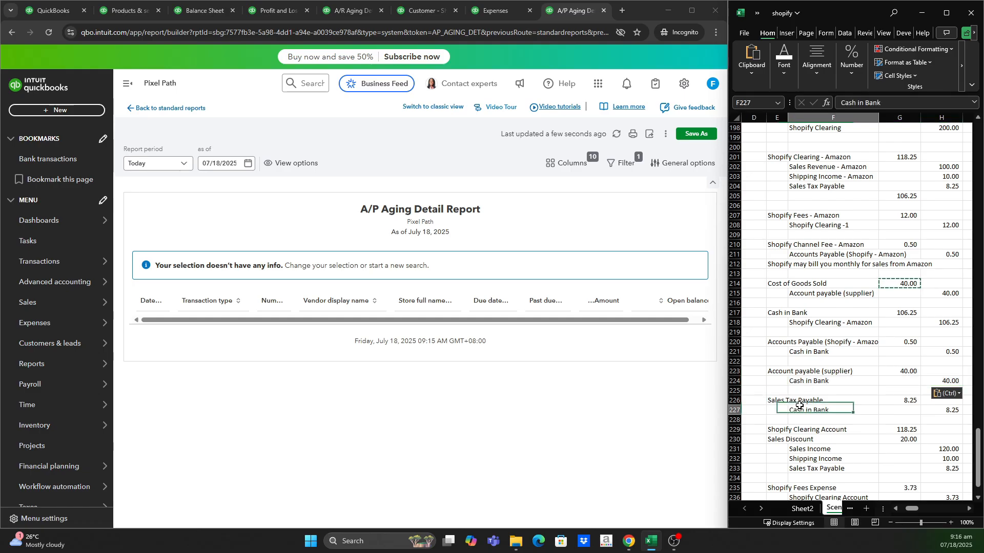
pyautogui.click(55, 15)
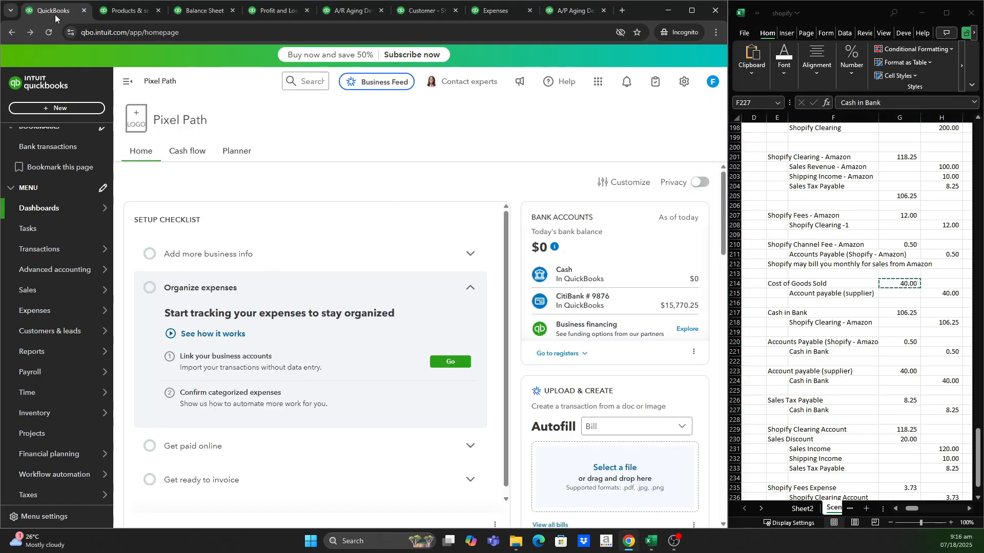
pyautogui.click(61, 109)
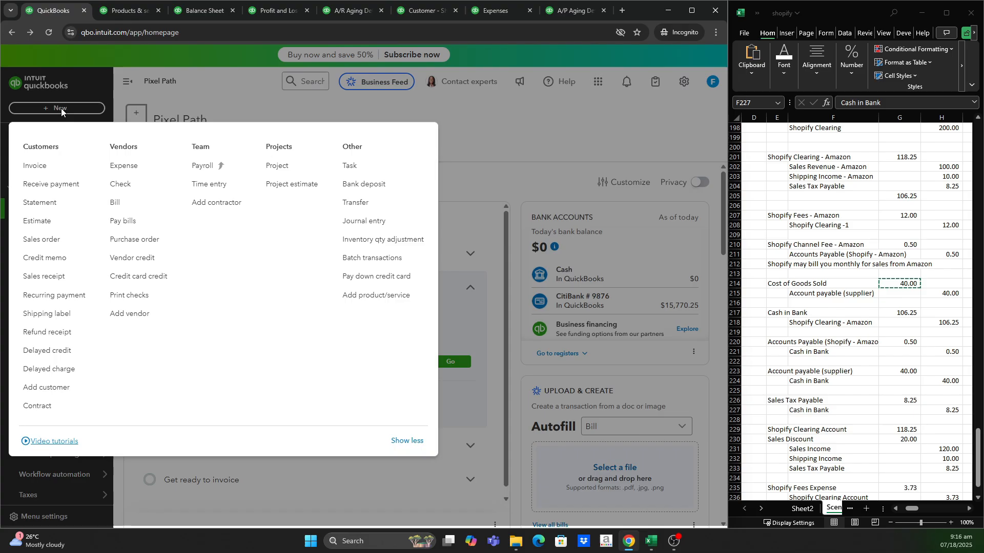
pyautogui.click(136, 170)
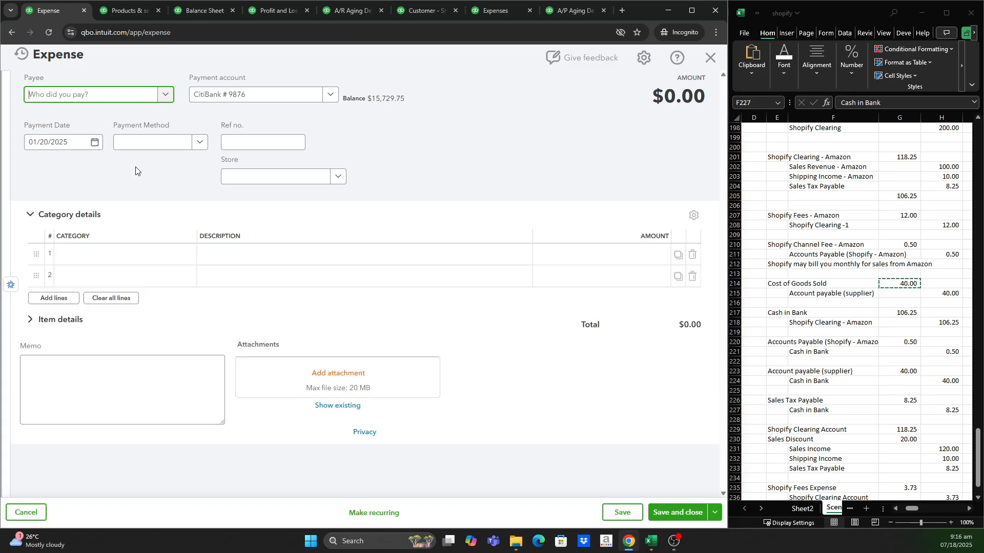
pyautogui.click(166, 96)
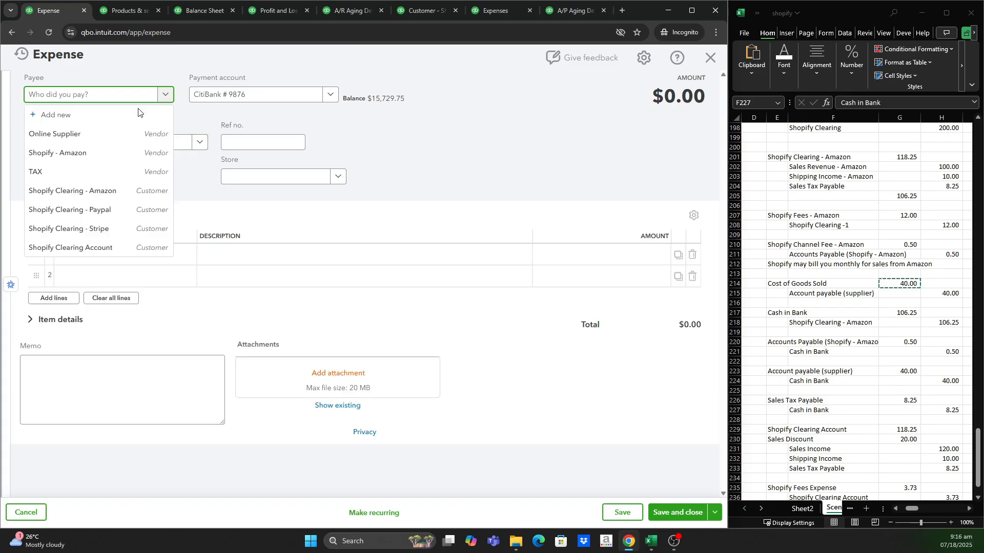
pyautogui.click(79, 171)
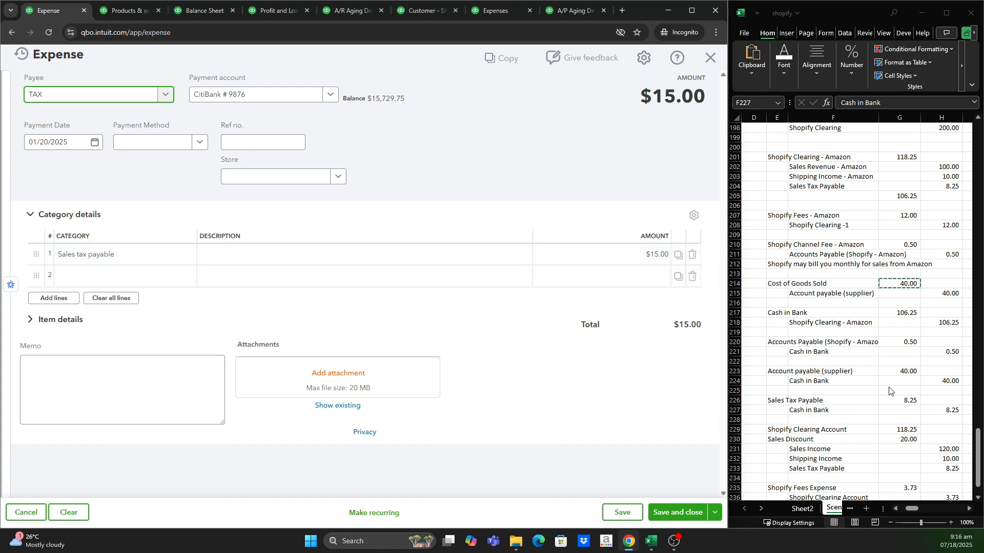
# - Set the Sales tax payable line to 8.25, compare it with the Balance Sheet liability, and save and close the expense
pyautogui.click(643, 259)
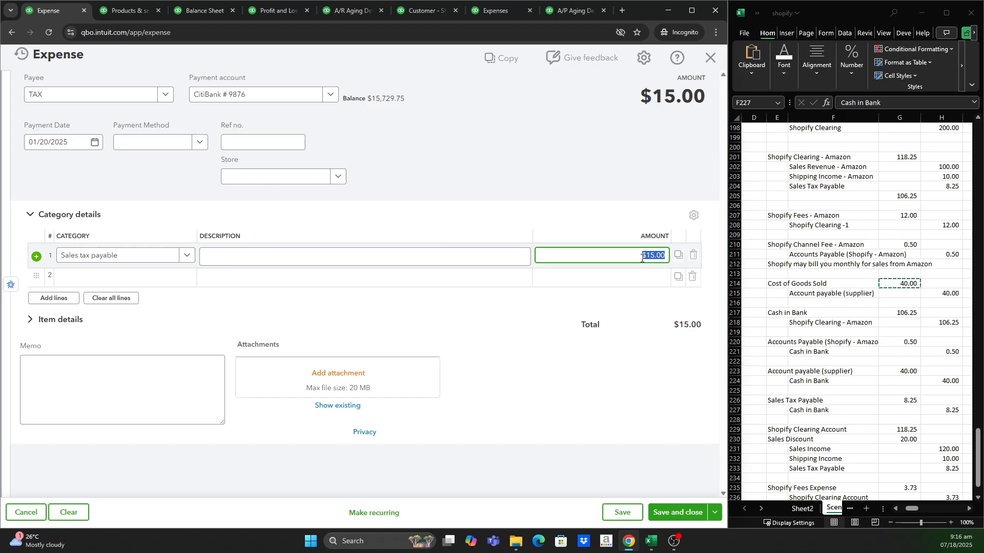
pyautogui.write('8.25')
pyautogui.click(198, 10)
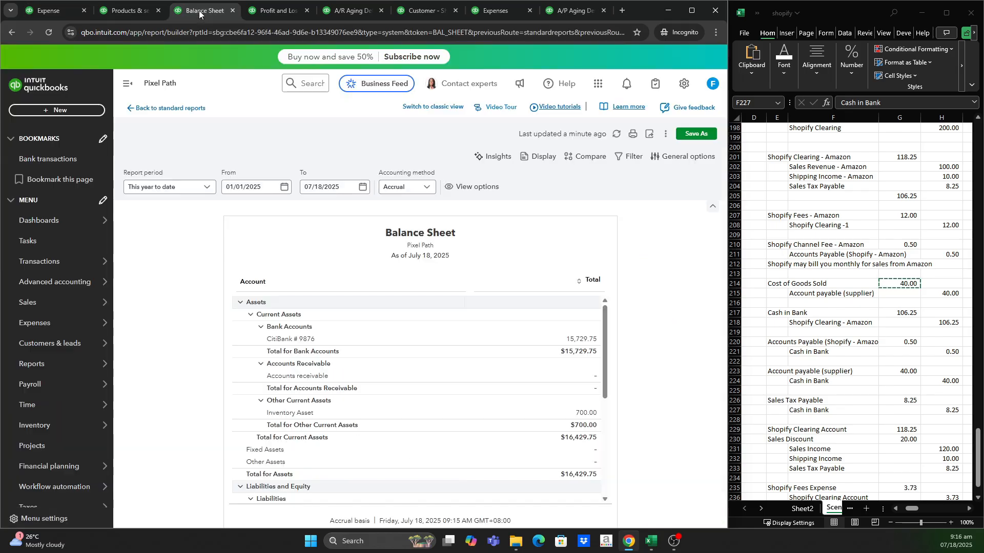
pyautogui.scroll(-5, 437, 376)
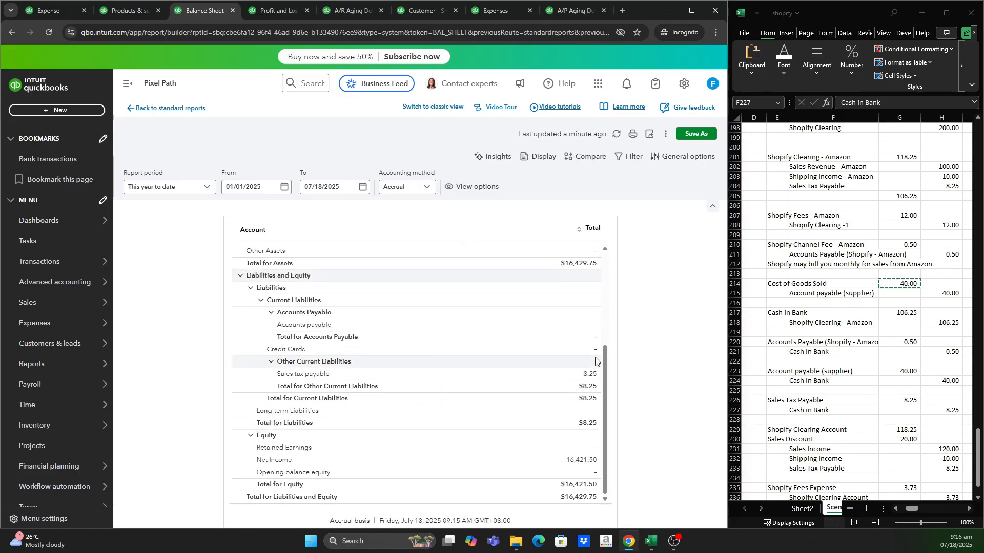
pyautogui.scroll(2, 588, 327)
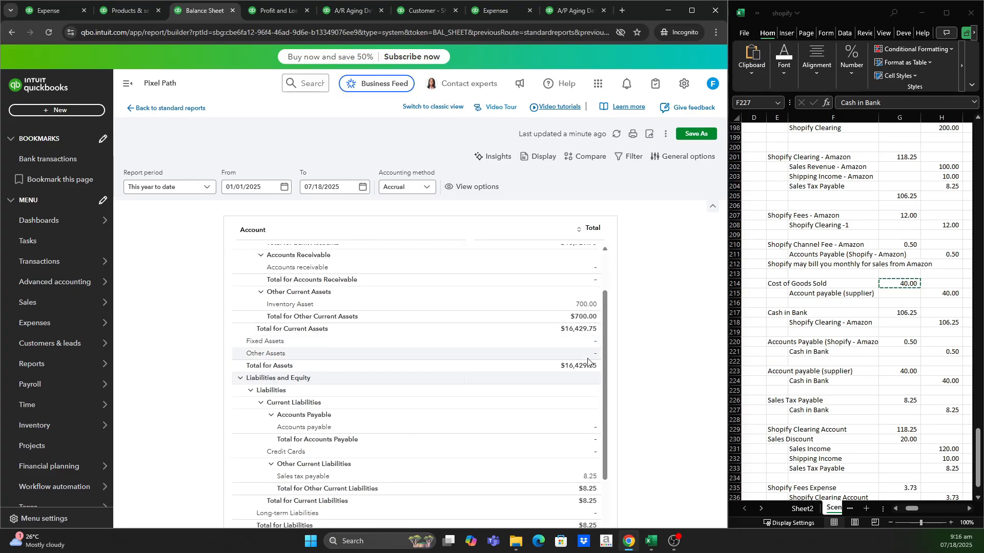
pyautogui.scroll(-2, 577, 468)
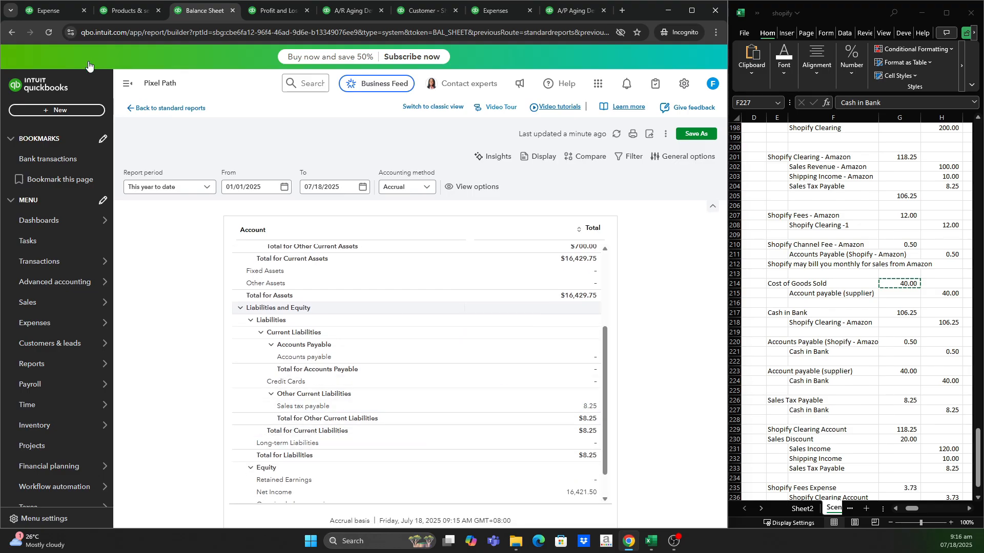
pyautogui.click(51, 10)
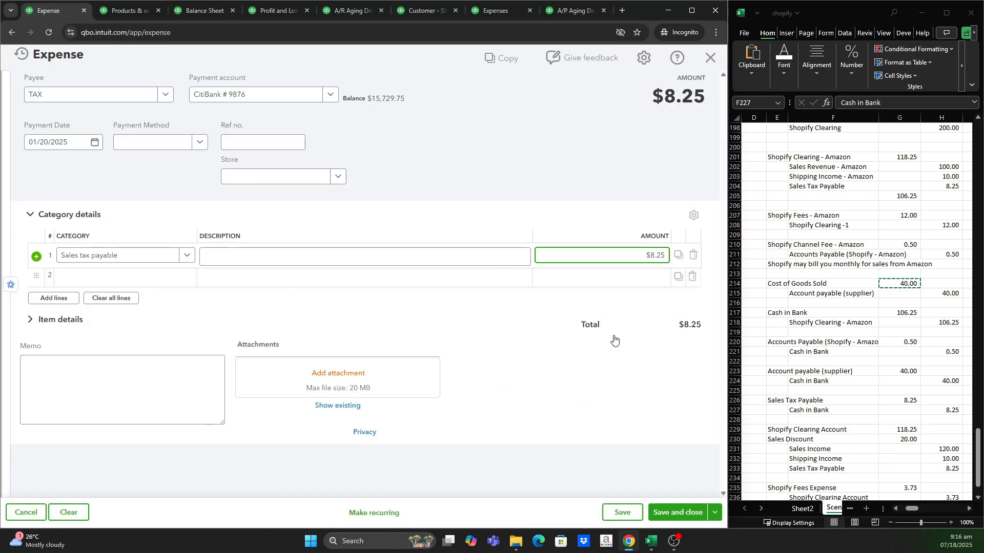
pyautogui.click(689, 515)
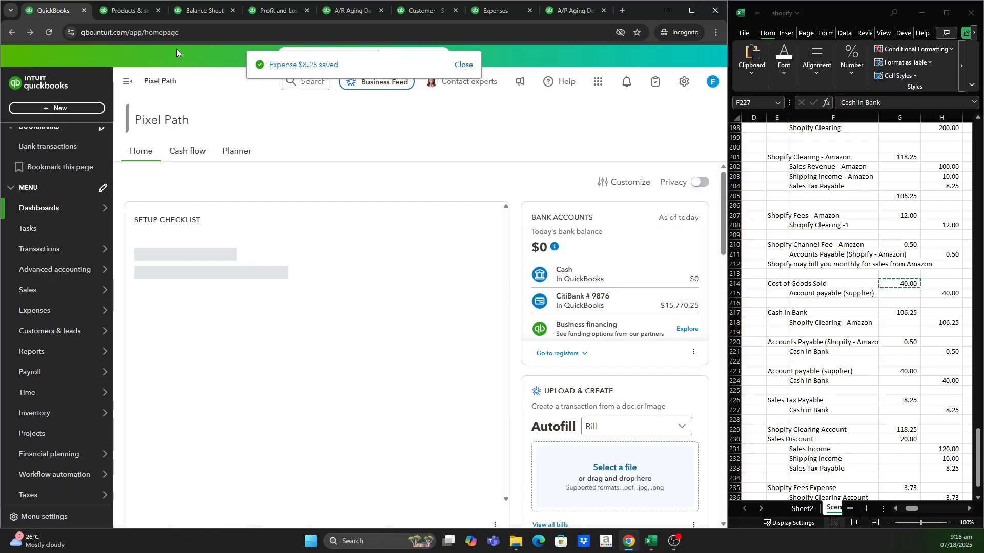
# - Refresh the Balance Sheet and check the Profit and Loss, A/R Aging Detail, customer and vendor pages after the tax payment
pyautogui.click(197, 13)
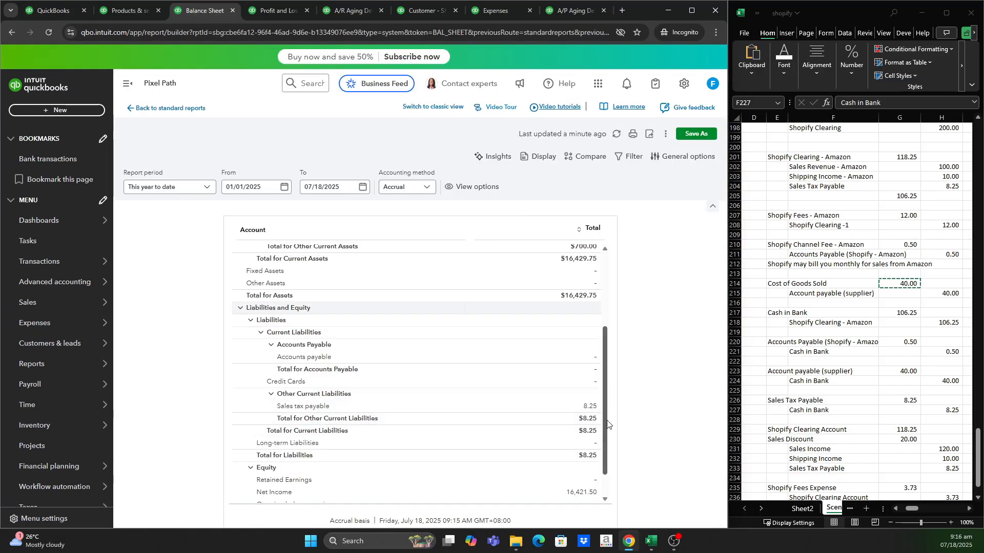
pyautogui.click(50, 32)
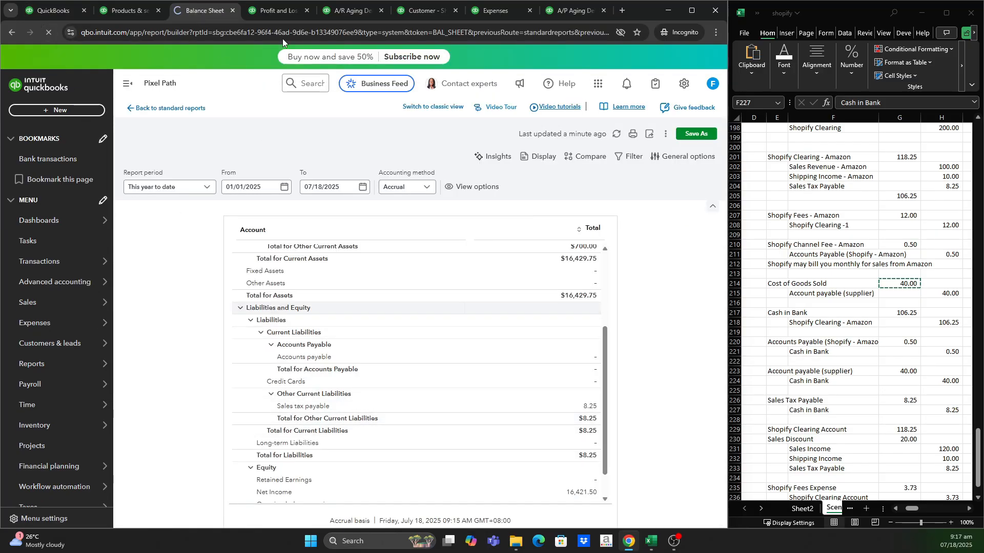
pyautogui.click(276, 11)
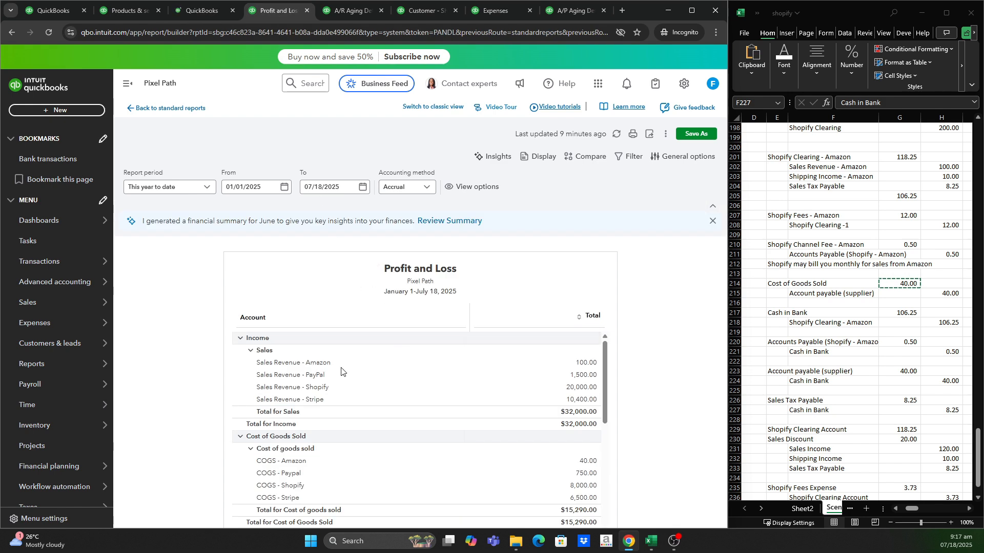
pyautogui.click(350, 11)
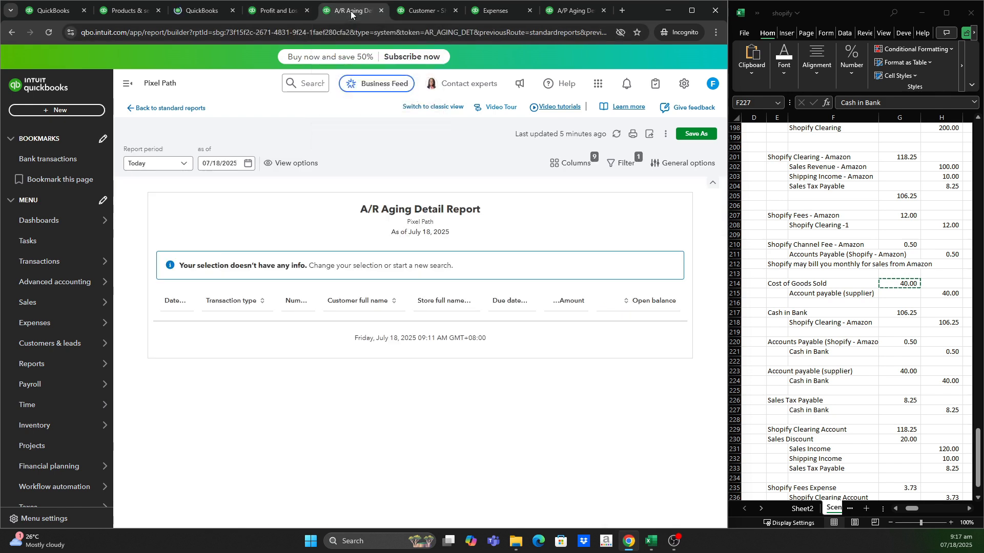
pyautogui.click(426, 14)
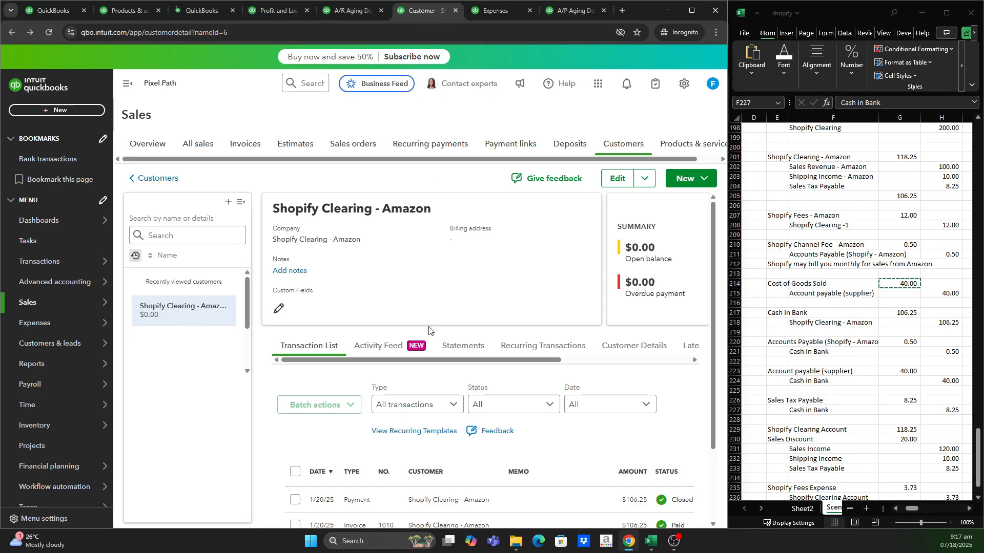
pyautogui.click(503, 13)
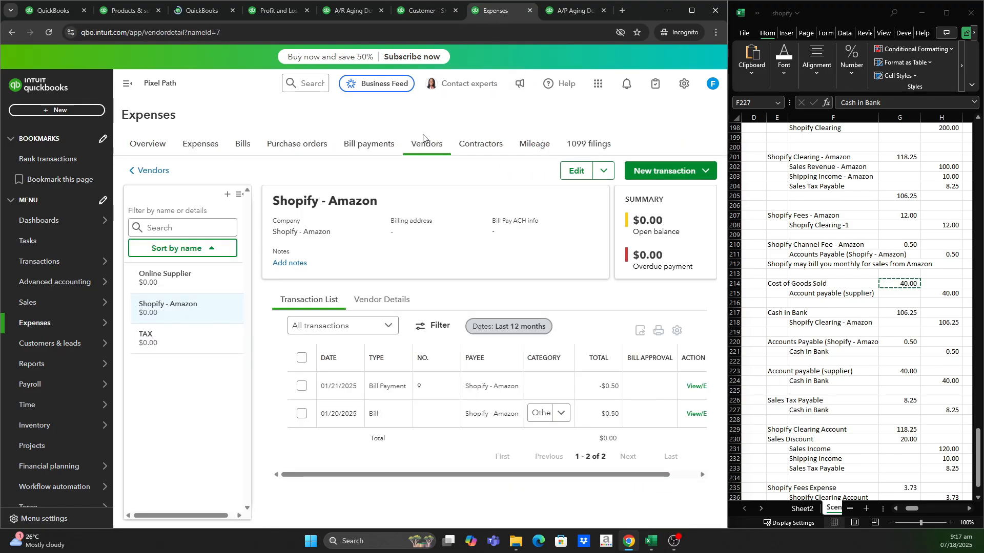
# - Review the TAX vendor record and A/P Aging Detail report, and examine the Balance Sheet's assets, liabilities and equity
pyautogui.click(190, 349)
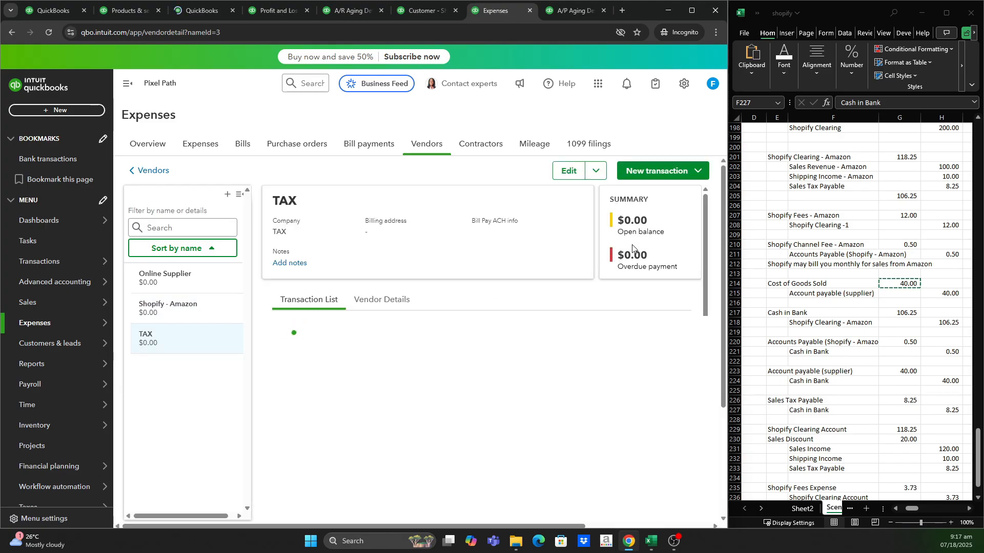
pyautogui.click(574, 14)
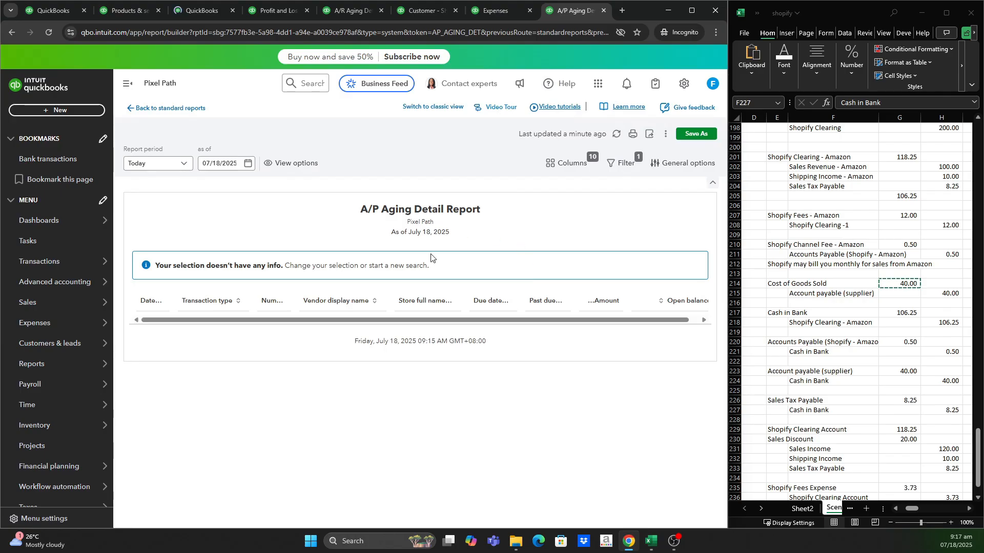
pyautogui.click(192, 13)
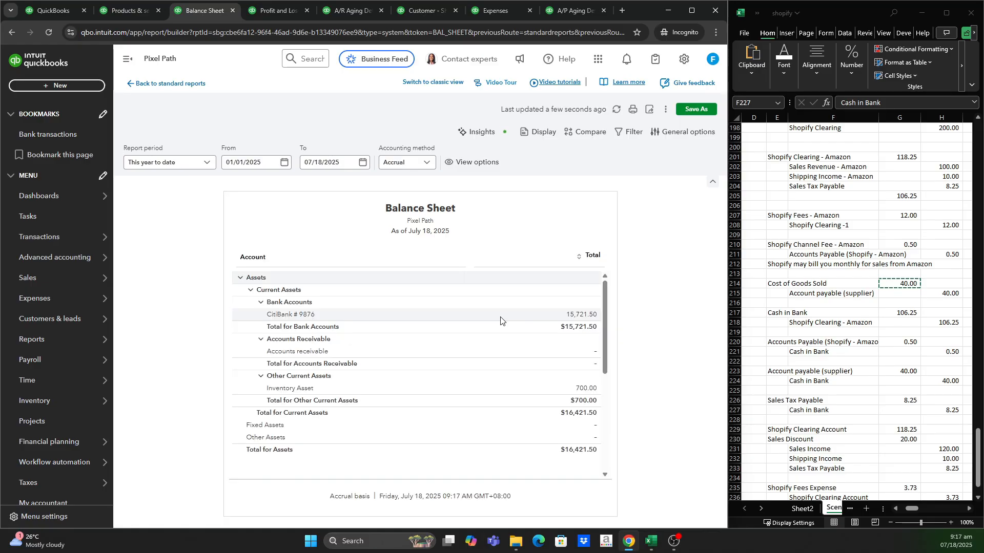
pyautogui.scroll(-4, 500, 320)
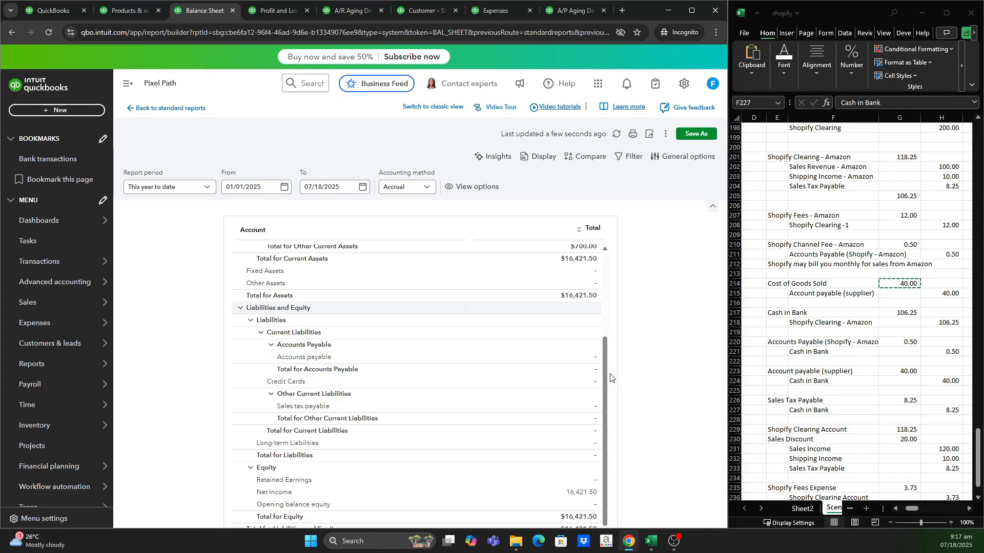
pyautogui.moveTo(606, 374); pyautogui.dragTo(610, 278)
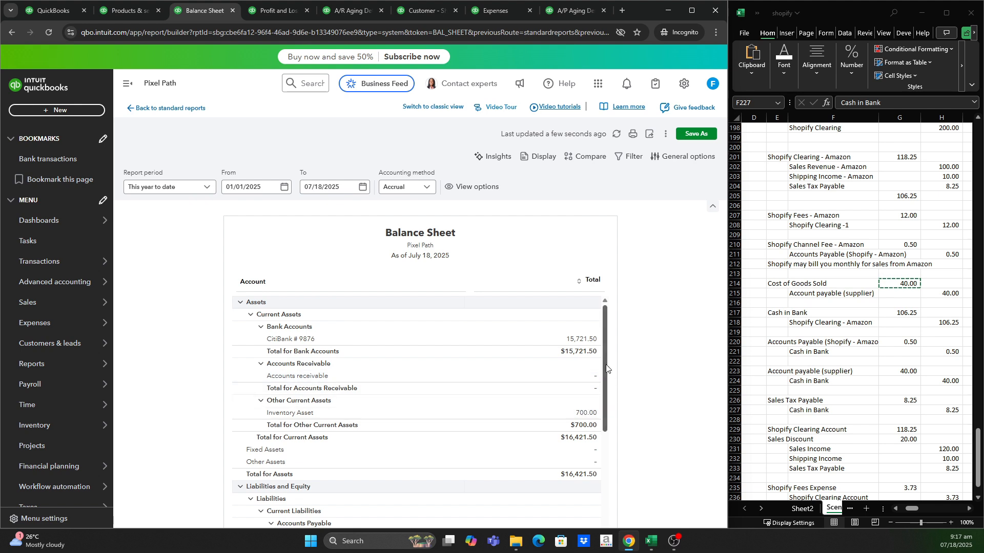
pyautogui.scroll(-5, 605, 361)
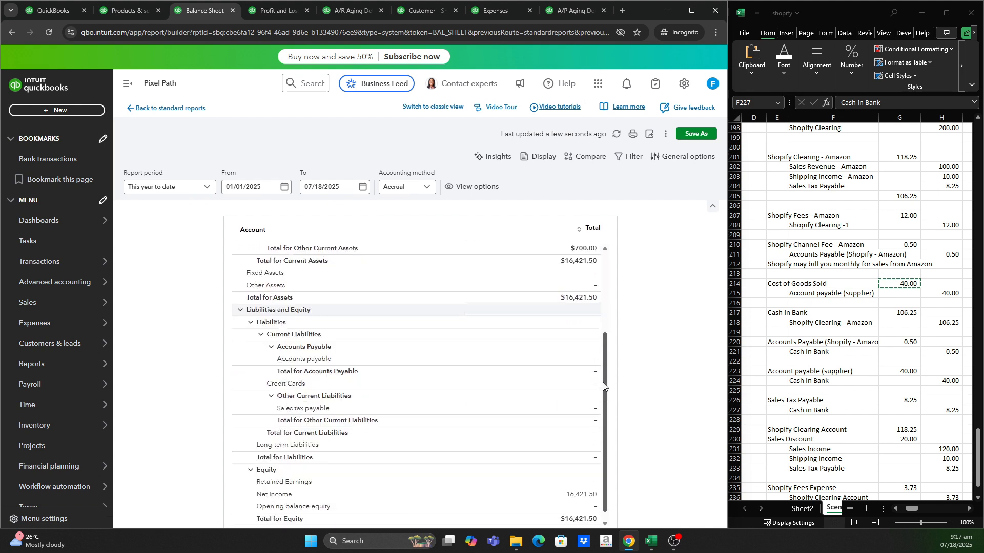
pyautogui.scroll(1, 604, 358)
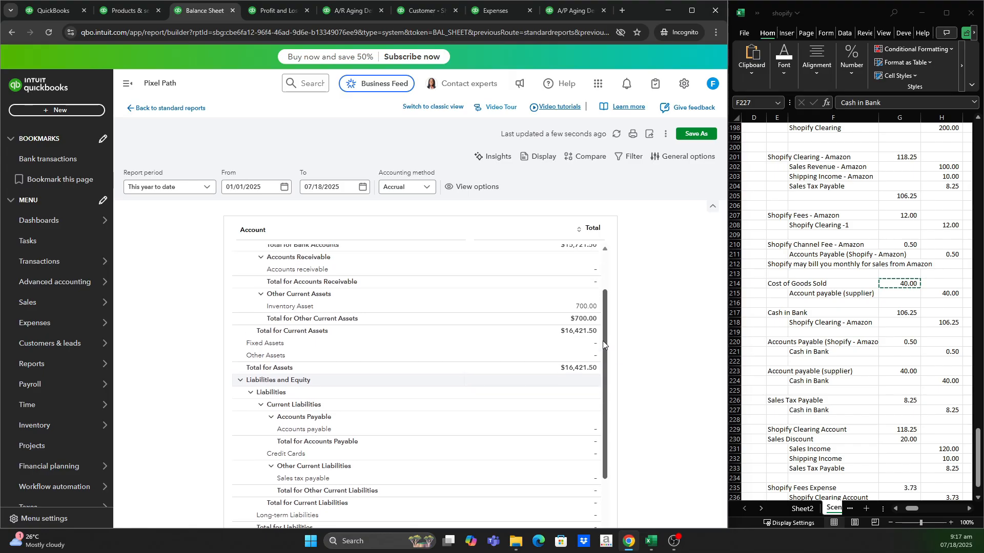
# - Recheck the TAX vendor and Shopify Clearing - Amazon customer transactions, the A/R Aging Detail, the Profit and Loss and the Balance Sheet
pyautogui.click(573, 10)
pyautogui.click(497, 12)
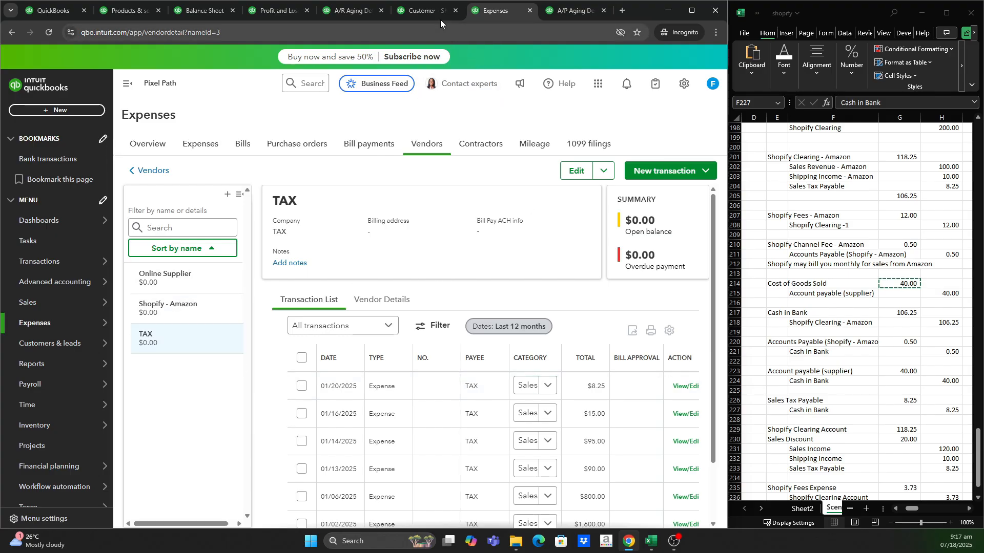
pyautogui.click(428, 12)
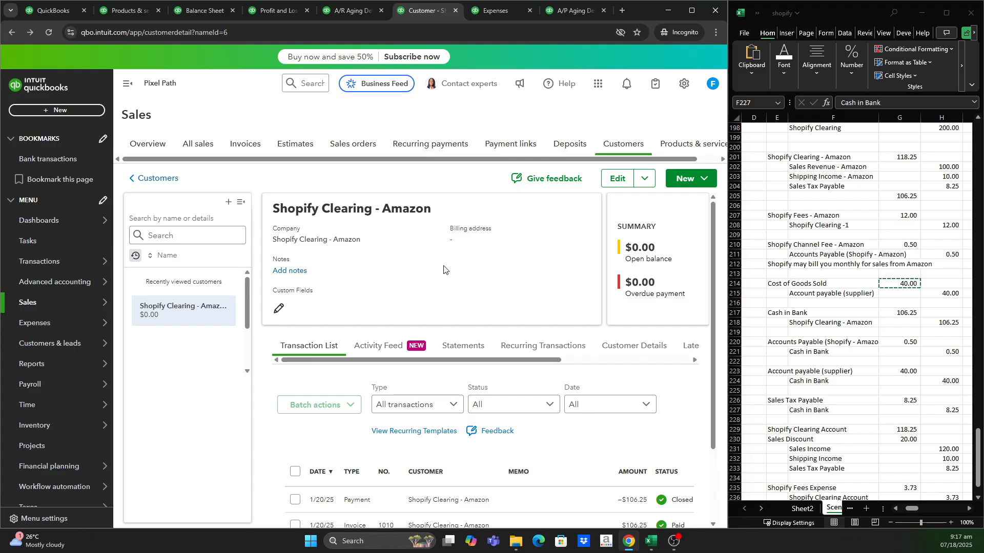
pyautogui.click(346, 12)
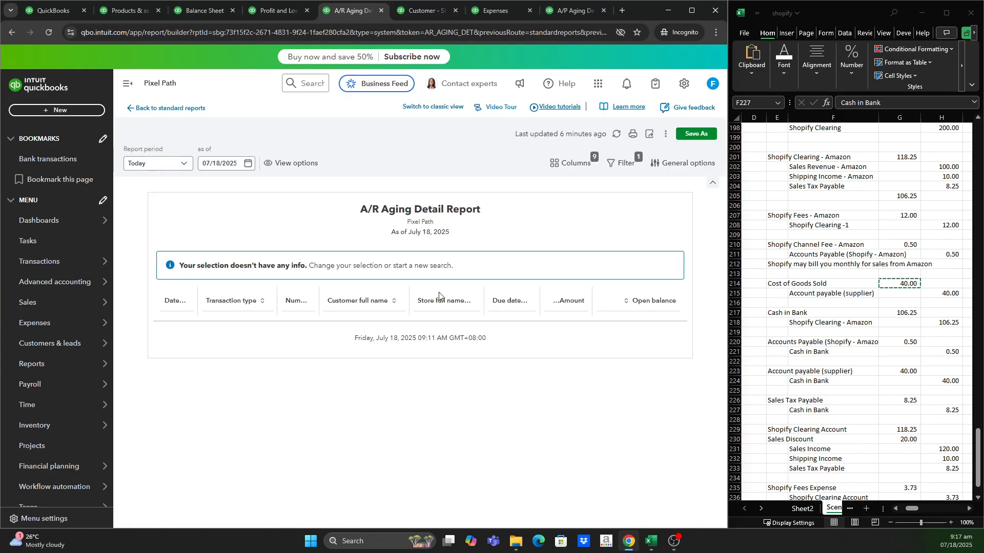
pyautogui.click(269, 9)
pyautogui.scroll(-10, 411, 387)
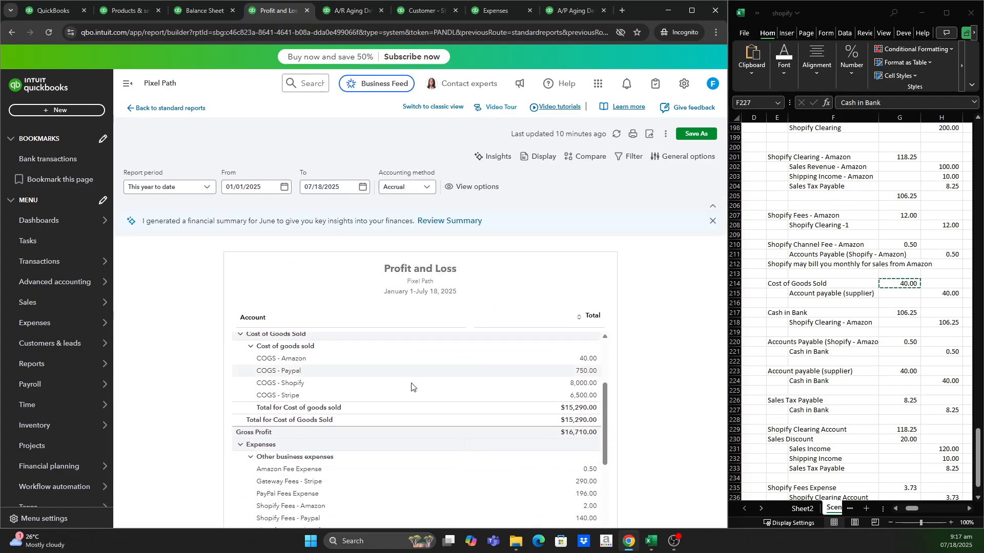
pyautogui.scroll(10, 412, 387)
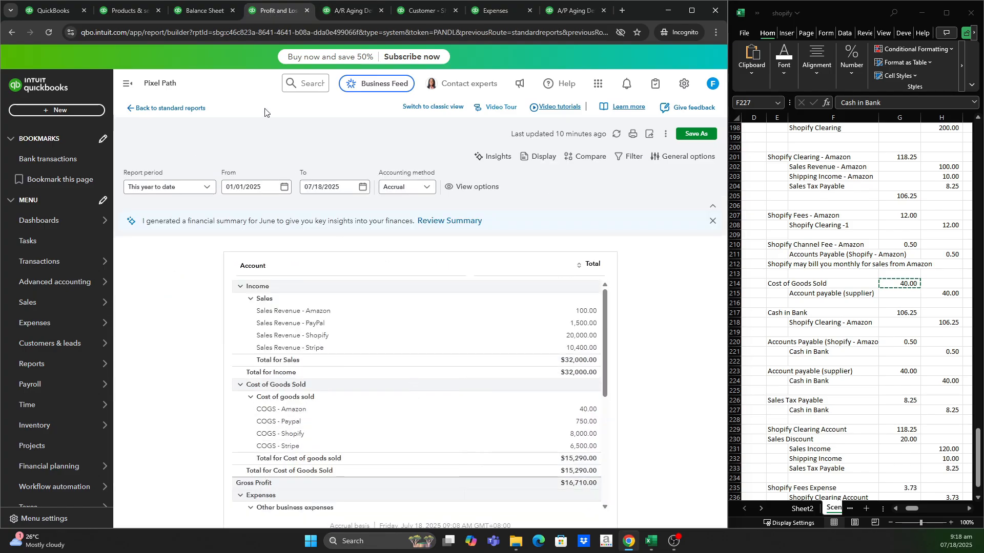
pyautogui.click(207, 14)
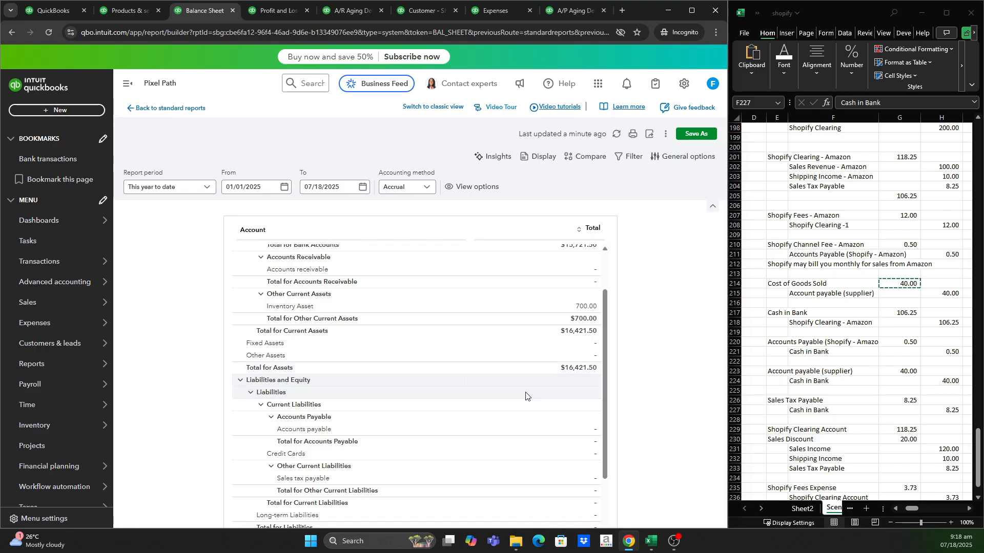